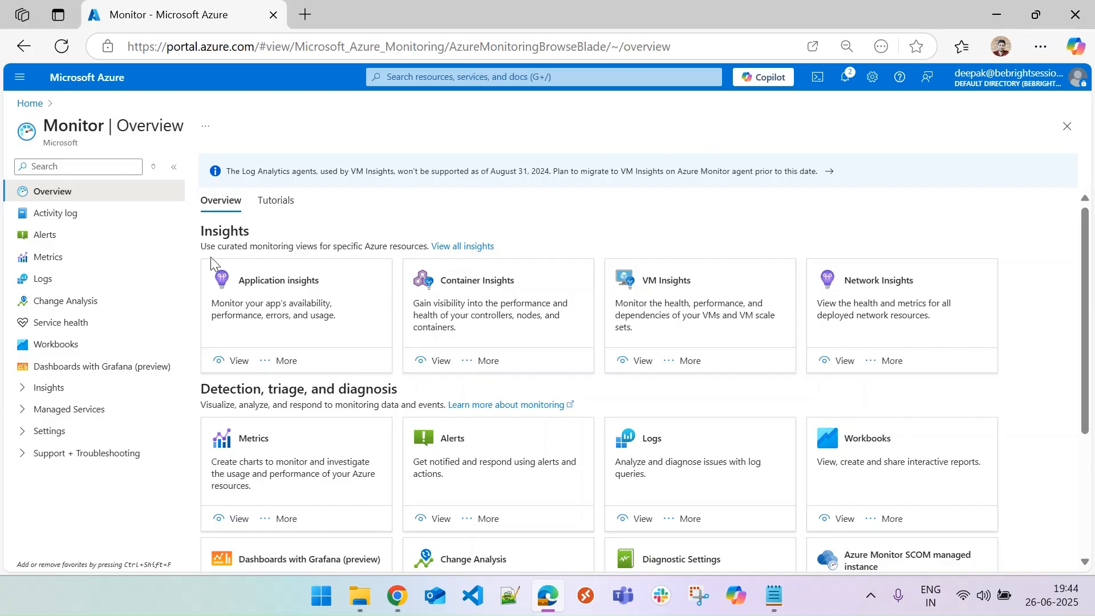
Browse the Monitor navigation sections and open the Data Collection Rules page under Settings.
{"action": "left_click", "coordinate": [24, 390]}
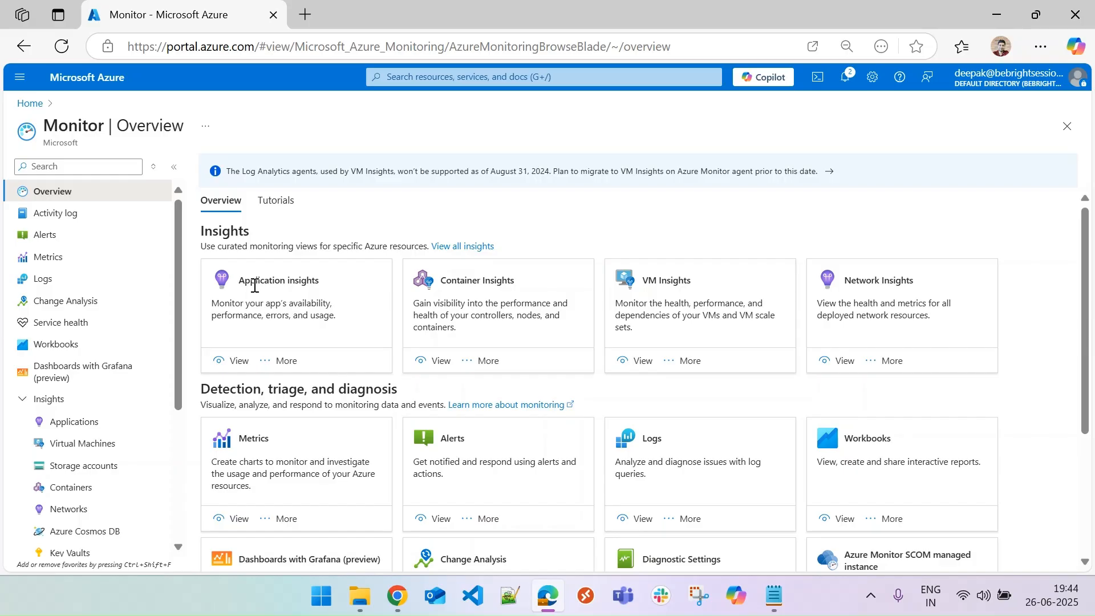
{"action": "left_click", "coordinate": [23, 399]}
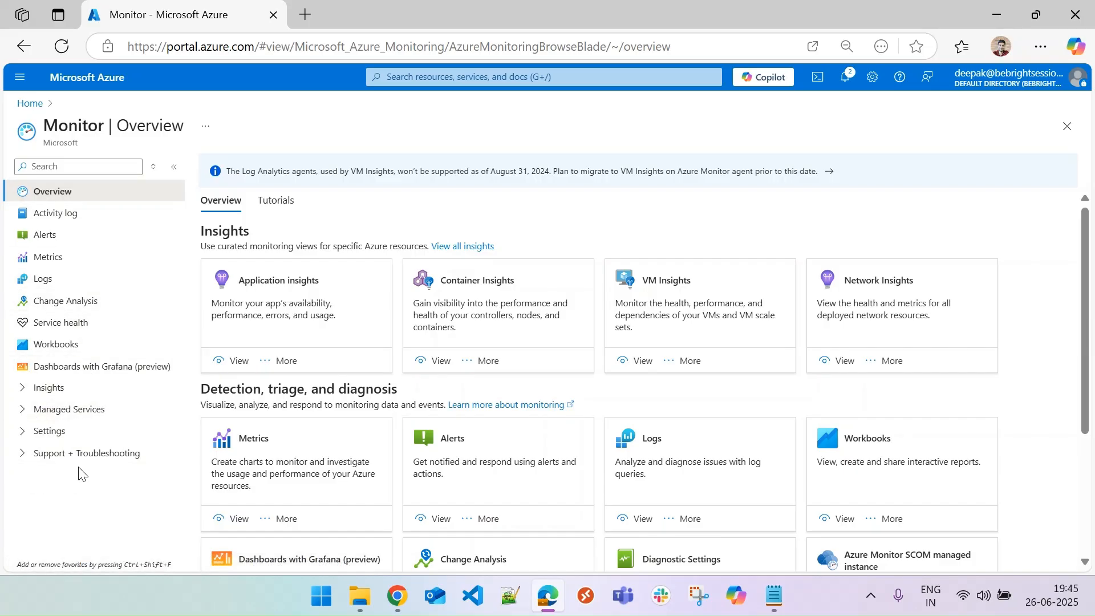
{"action": "left_click", "coordinate": [33, 432]}
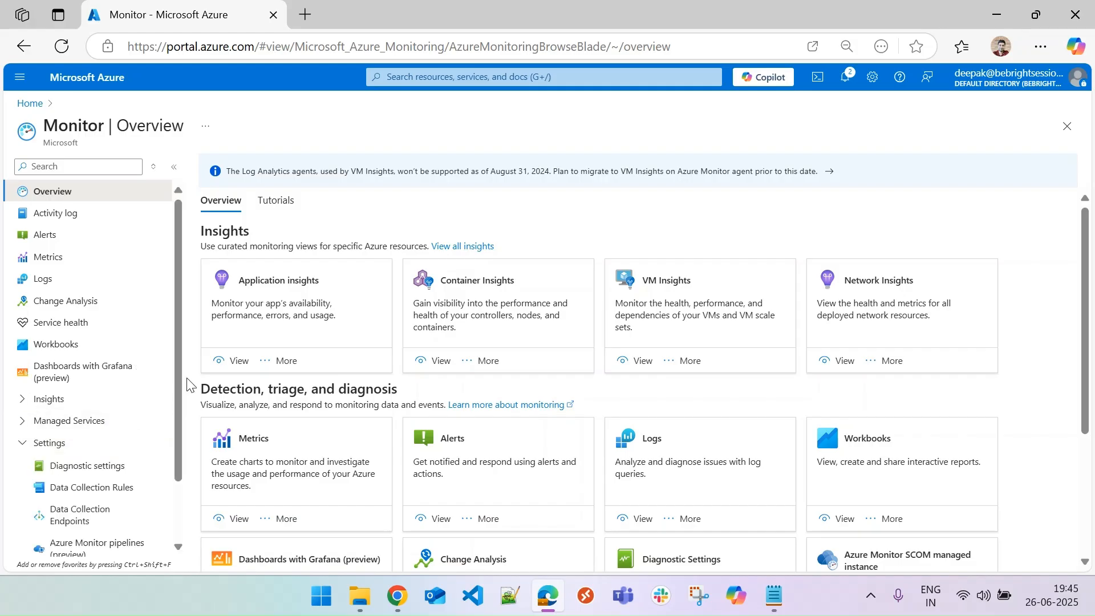
{"action": "left_click_drag", "start_coordinate": [179, 367], "coordinate": [179, 439]}
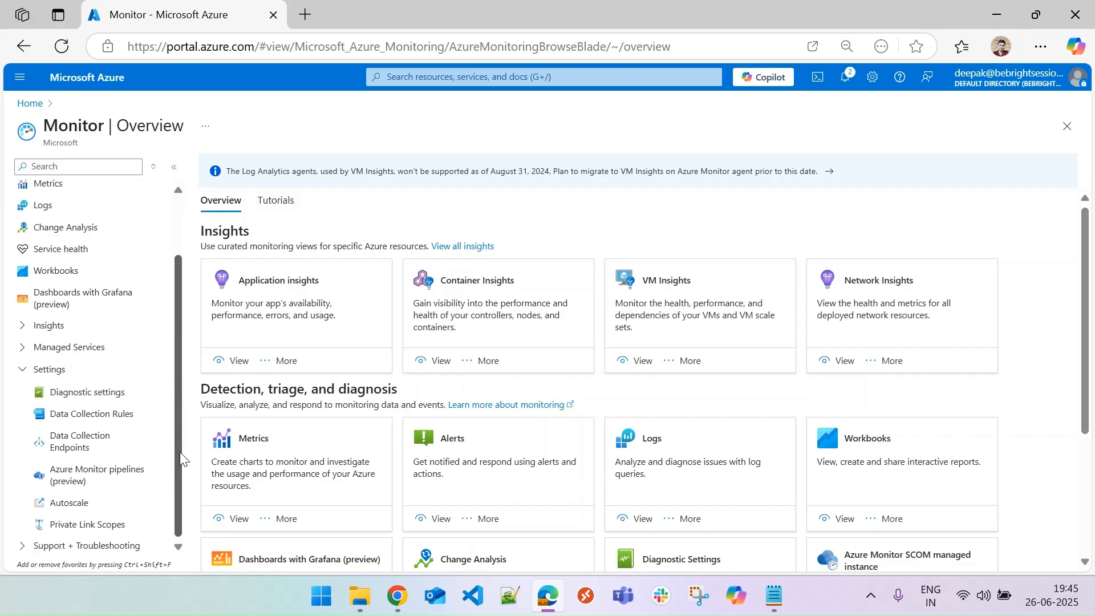
{"action": "left_click", "coordinate": [108, 421]}
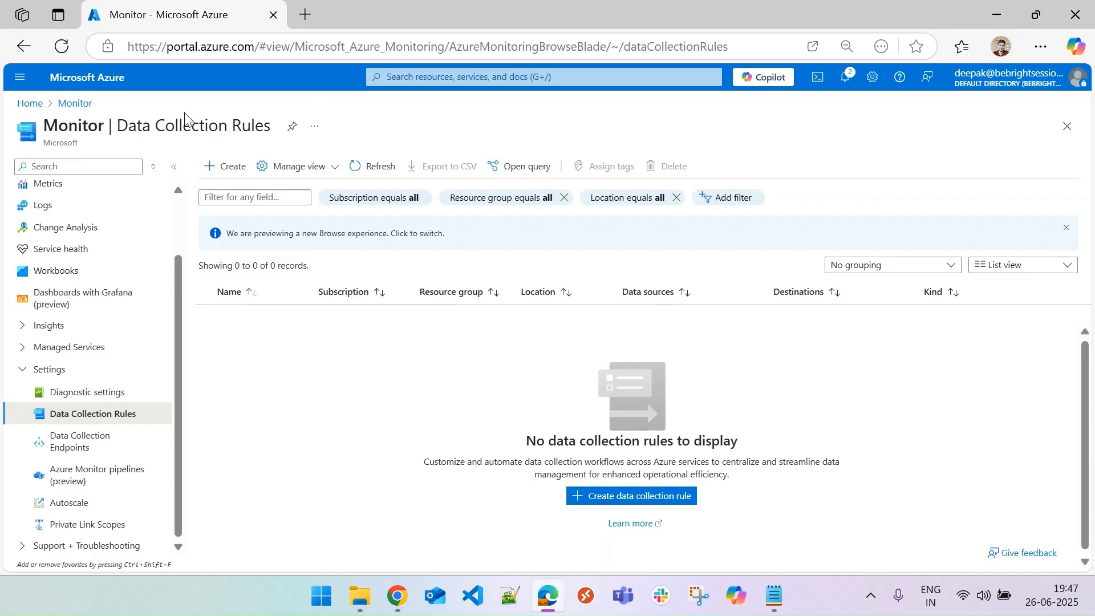
Go to the rg-monitor-demo resource group from Home and open the vm-monitor-demo virtual machine.
{"action": "left_click", "coordinate": [30, 104]}
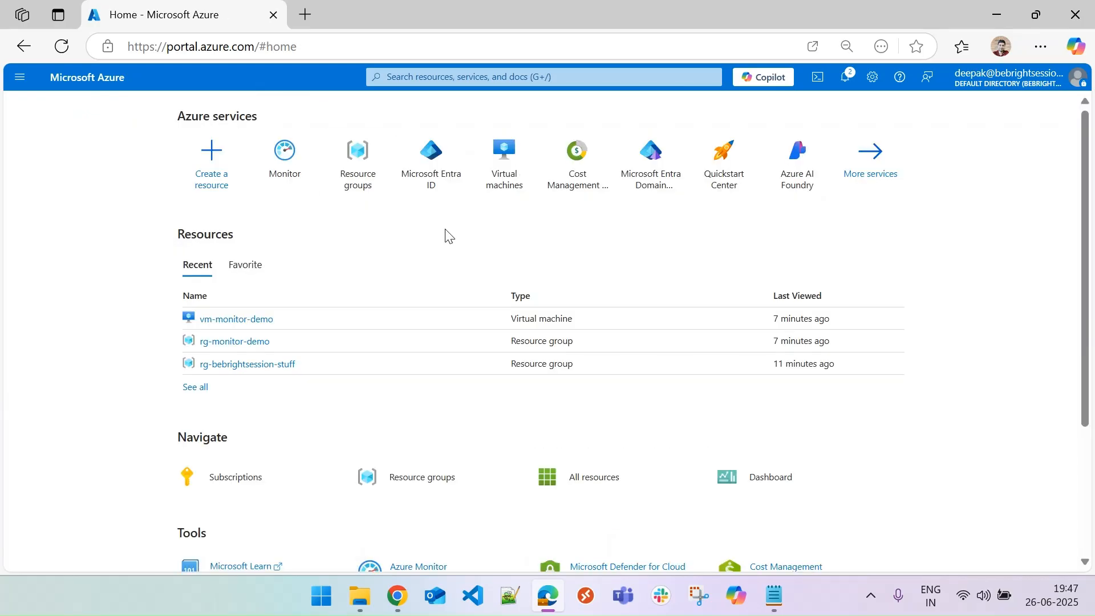
{"action": "left_click", "coordinate": [223, 341]}
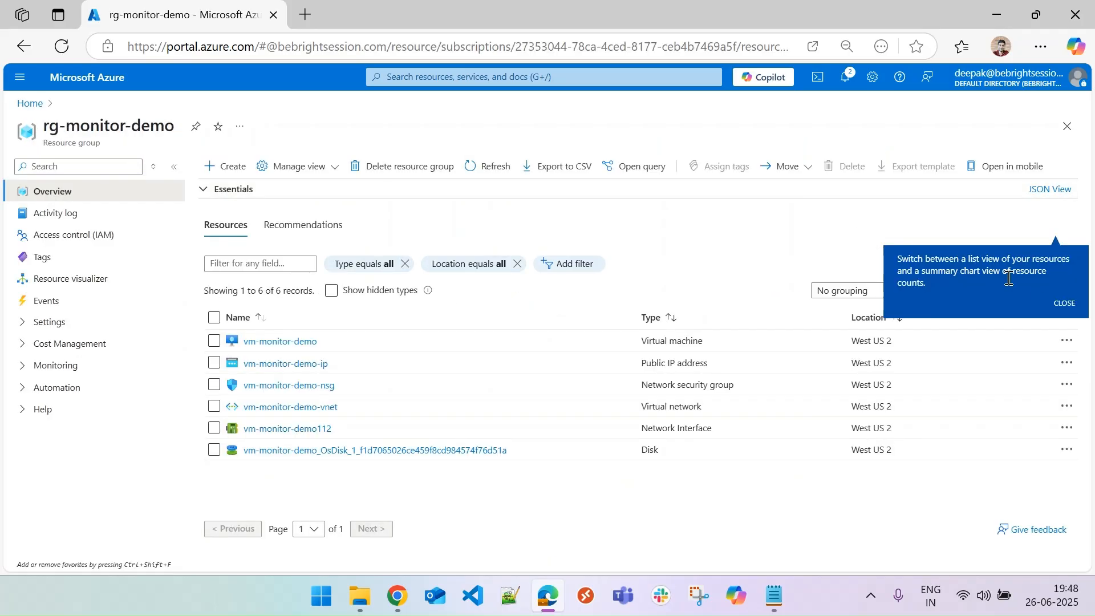
{"action": "left_click", "coordinate": [1061, 307]}
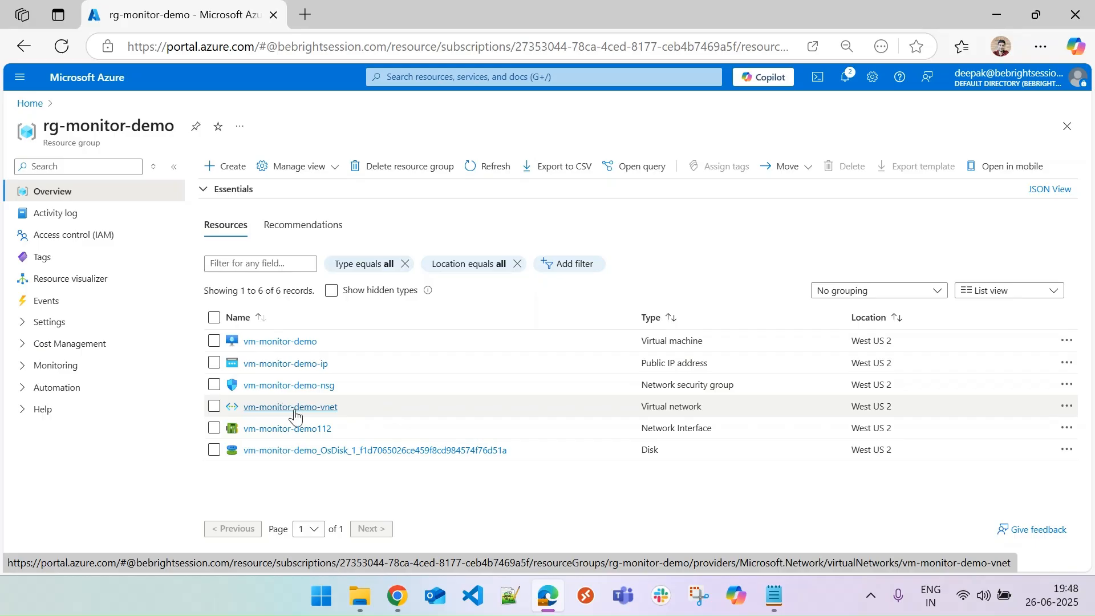
{"action": "left_click", "coordinate": [282, 342]}
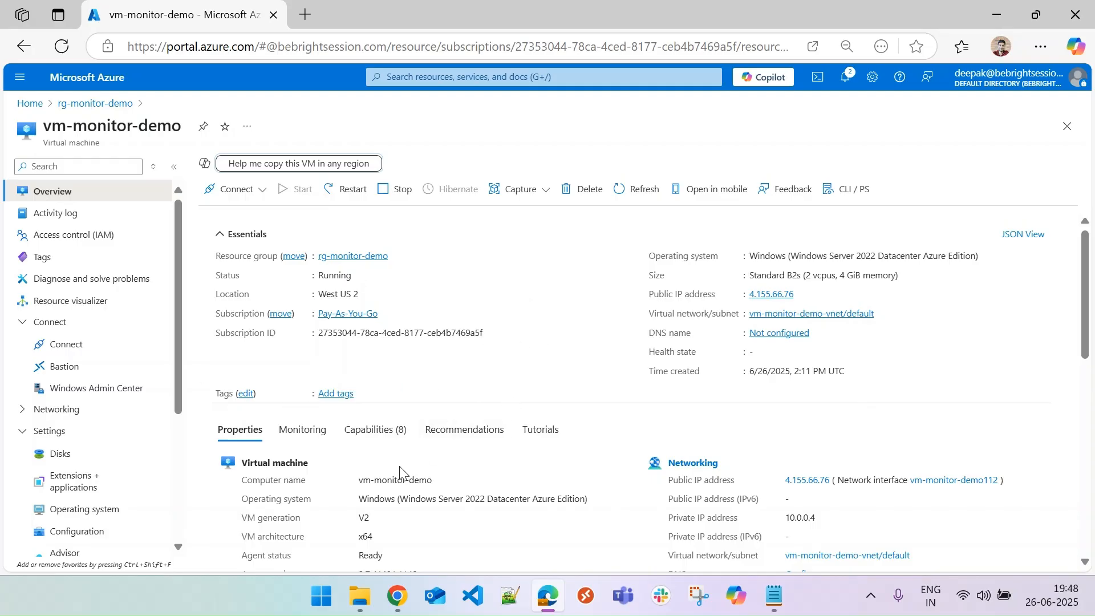
Review the virtual machine's Monitoring tab, including alerts, insights and performance charts.
{"action": "left_click", "coordinate": [308, 436]}
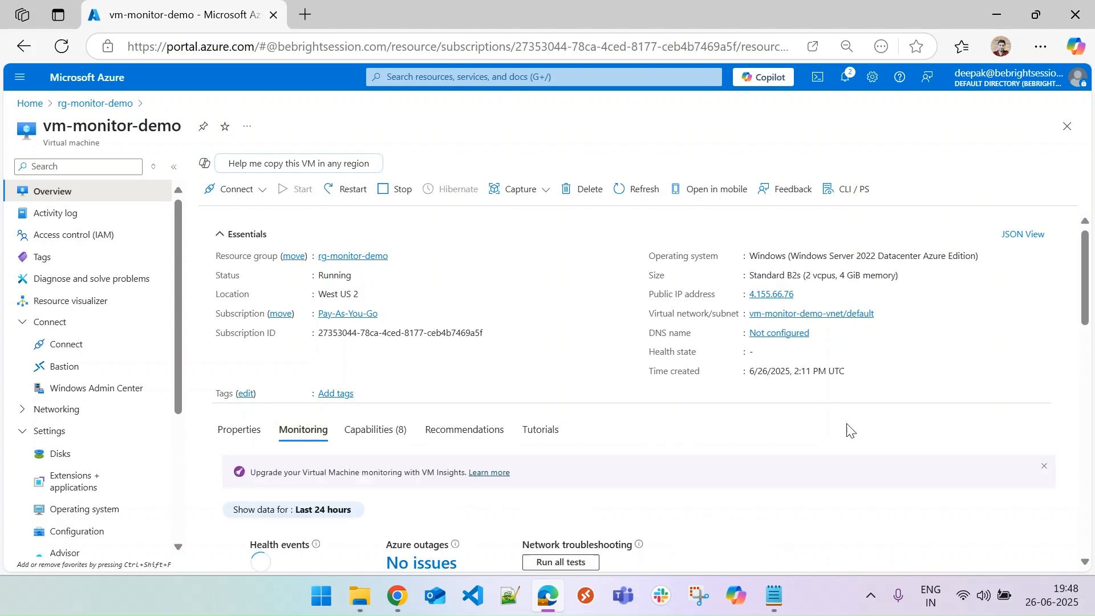
{"action": "scroll", "coordinate": [1089, 256], "scroll_direction": "down", "scroll_amount": 4}
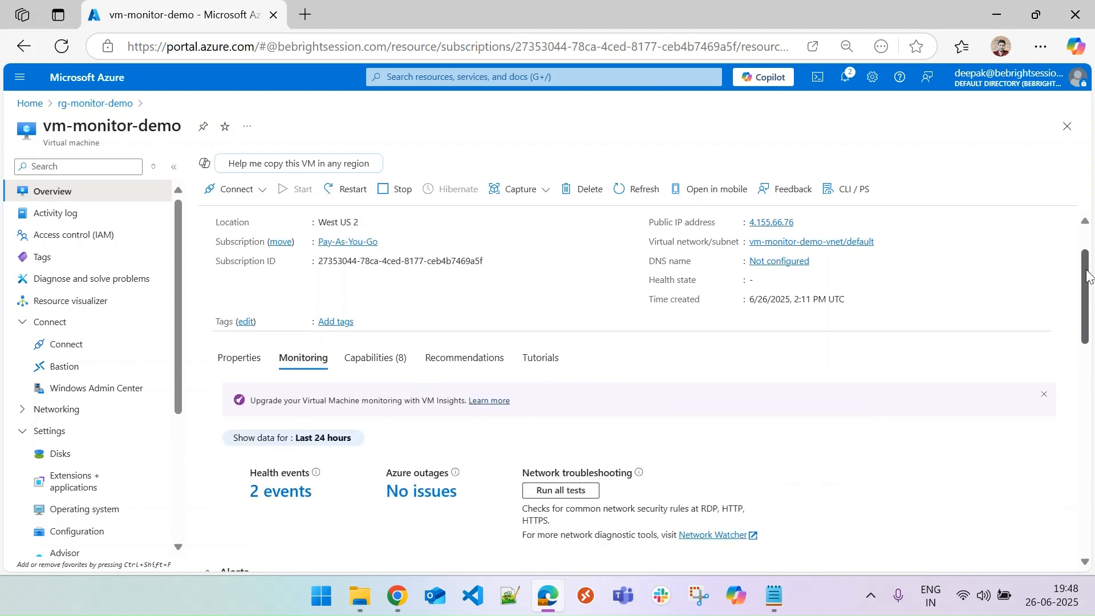
{"action": "scroll", "coordinate": [654, 393], "scroll_direction": "down", "scroll_amount": 3}
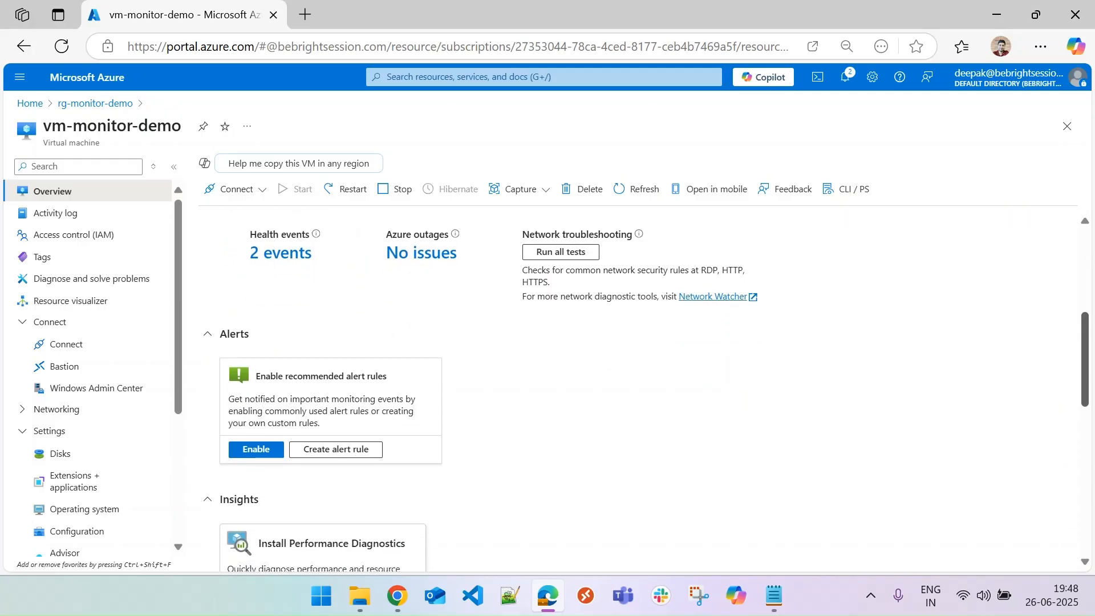
{"action": "left_click_drag", "start_coordinate": [1084, 387], "coordinate": [1085, 476]}
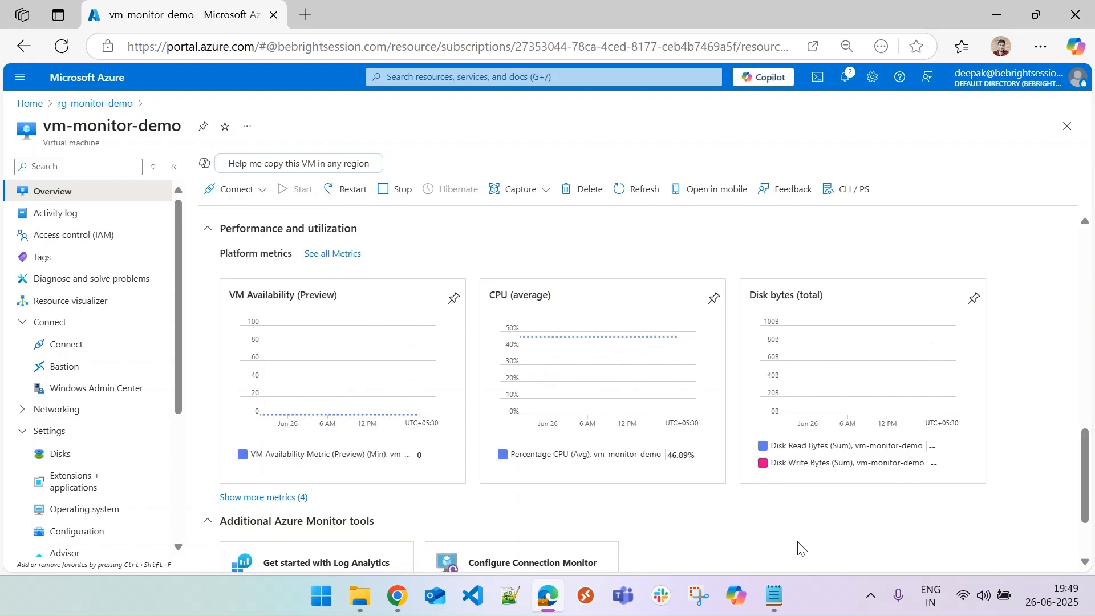
Open all metrics for the VM and chart Percentage CPU with Max aggregation.
{"action": "left_click", "coordinate": [342, 254]}
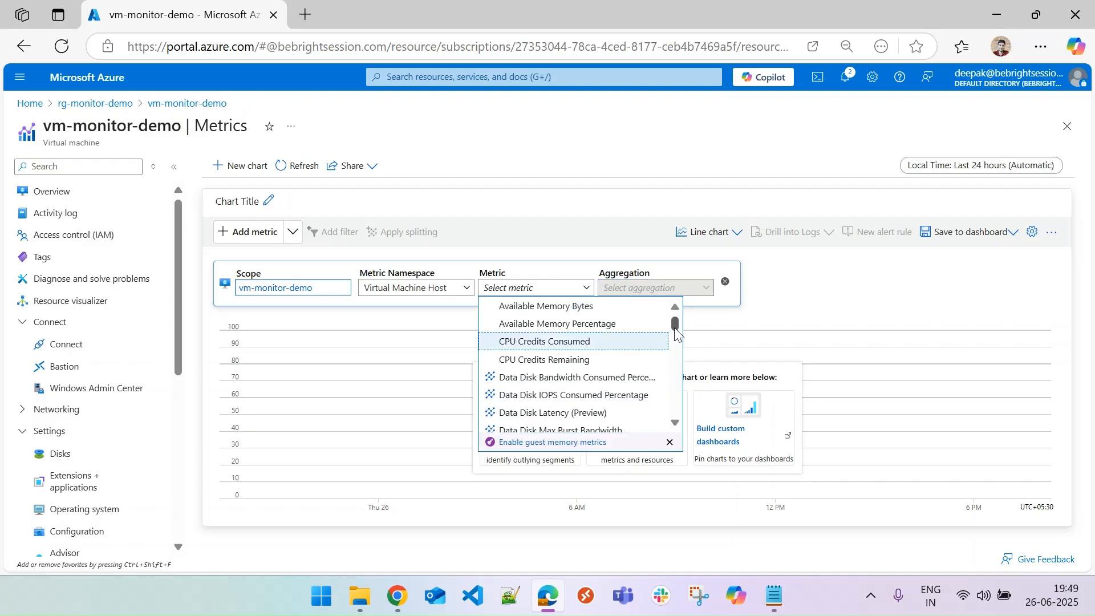
{"action": "left_click_drag", "start_coordinate": [673, 322], "coordinate": [692, 395]}
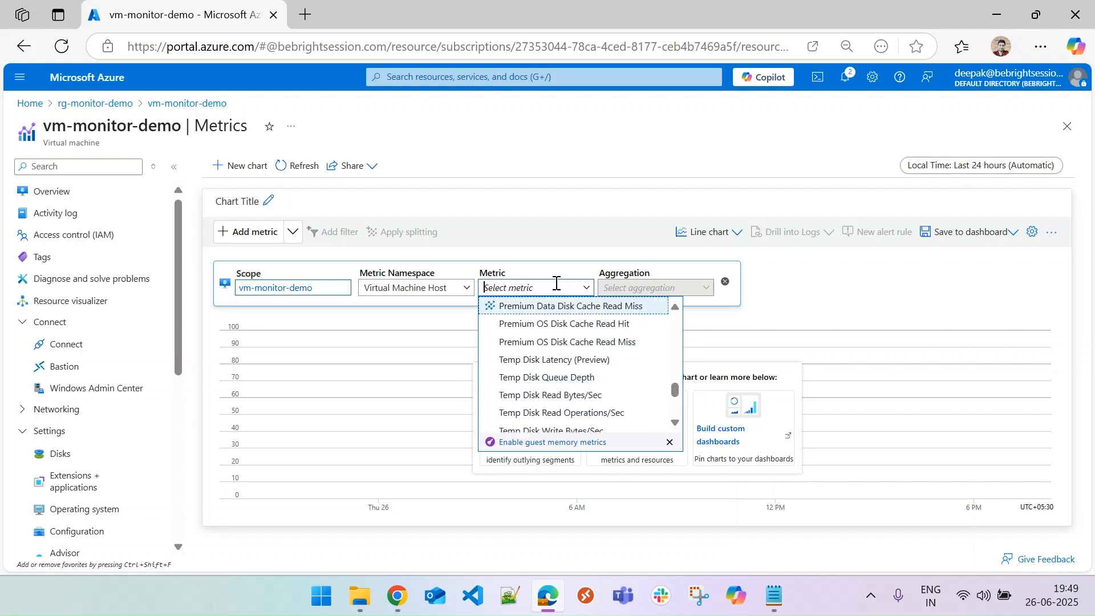
{"action": "type", "text": "CP"}
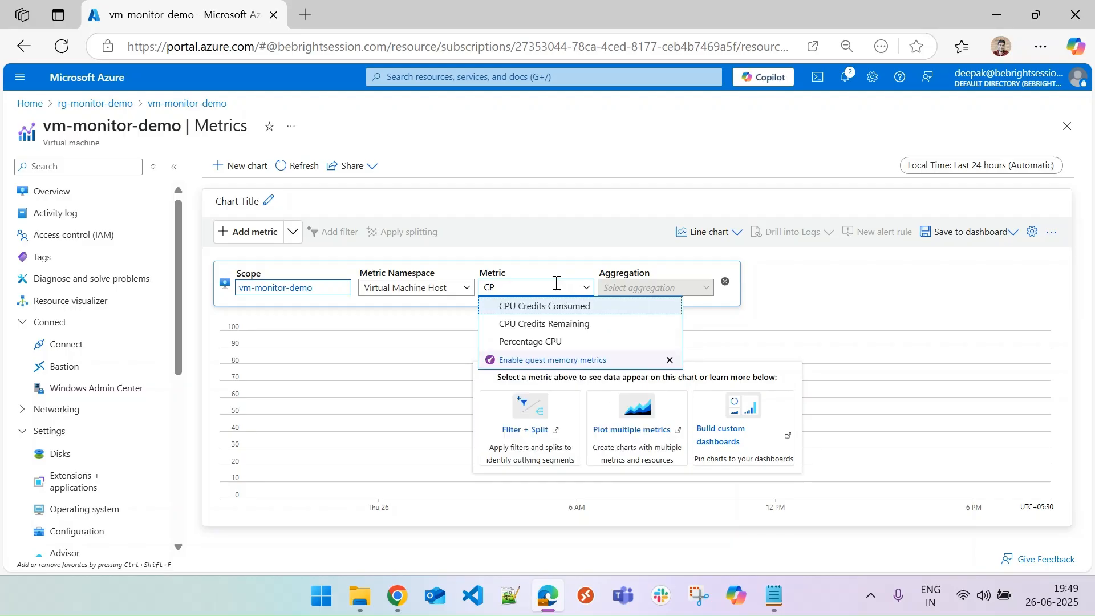
{"action": "left_click", "coordinate": [568, 342]}
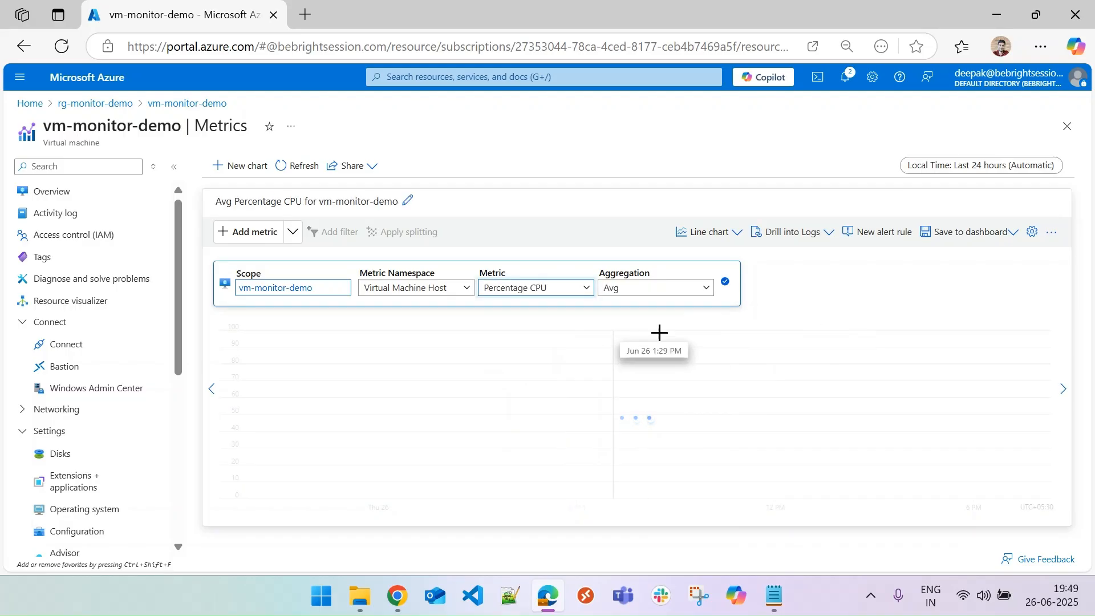
{"action": "left_click", "coordinate": [663, 289]}
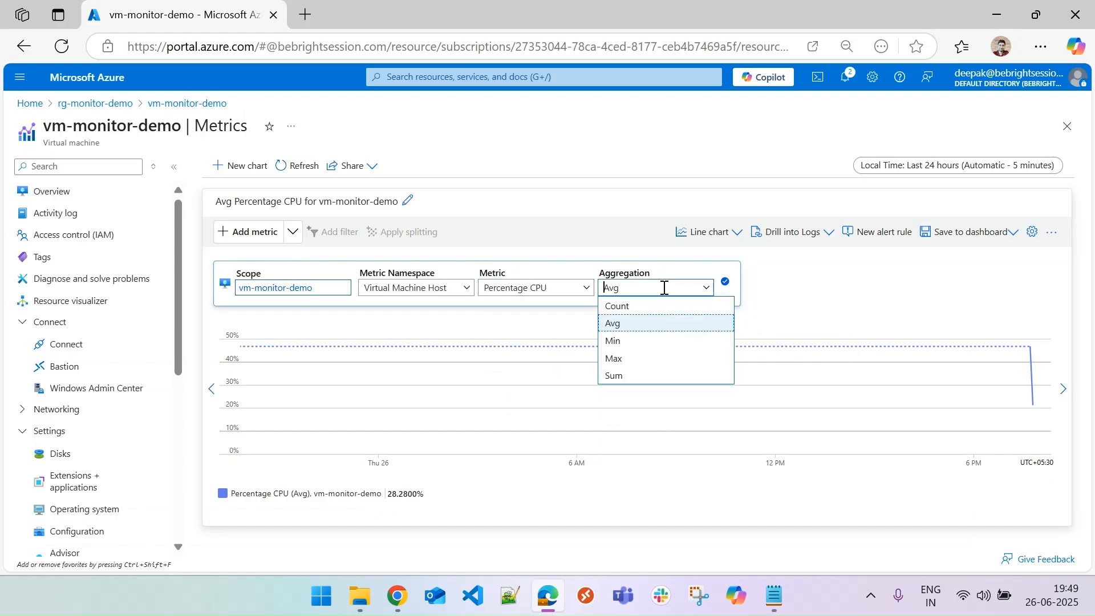
{"action": "left_click", "coordinate": [636, 361]}
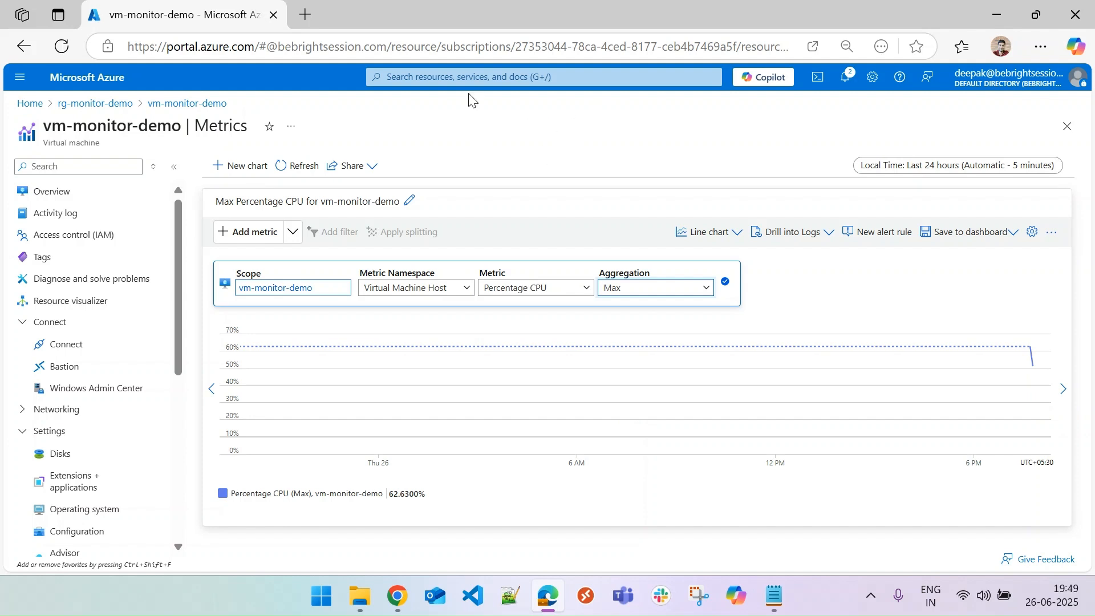
Return Home and search for and open Log Analytics workspaces.
{"action": "left_click", "coordinate": [42, 109]}
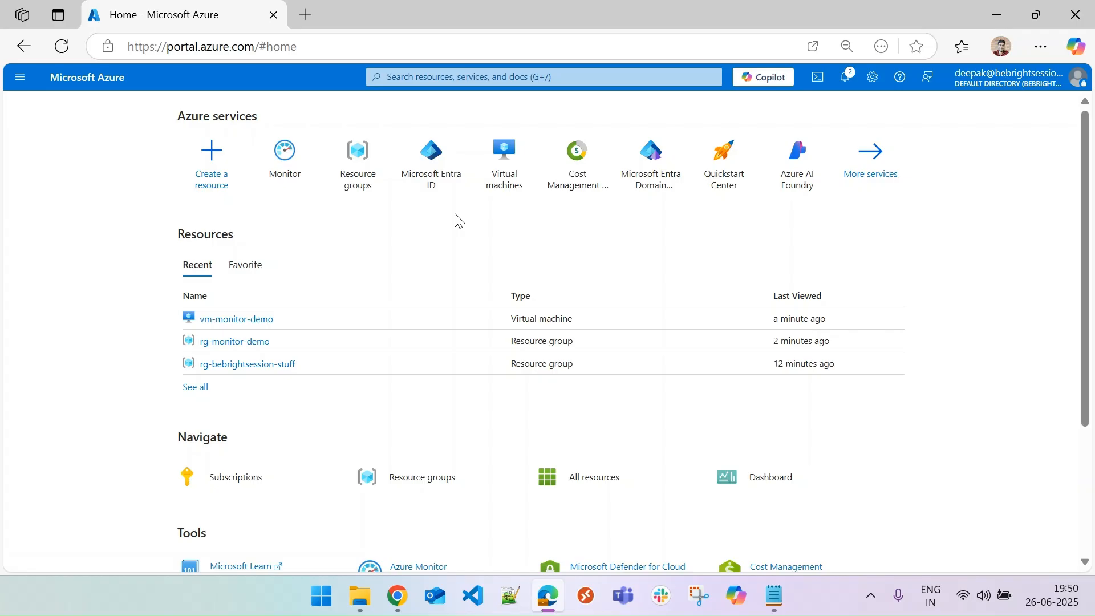
{"action": "left_click", "coordinate": [464, 81]}
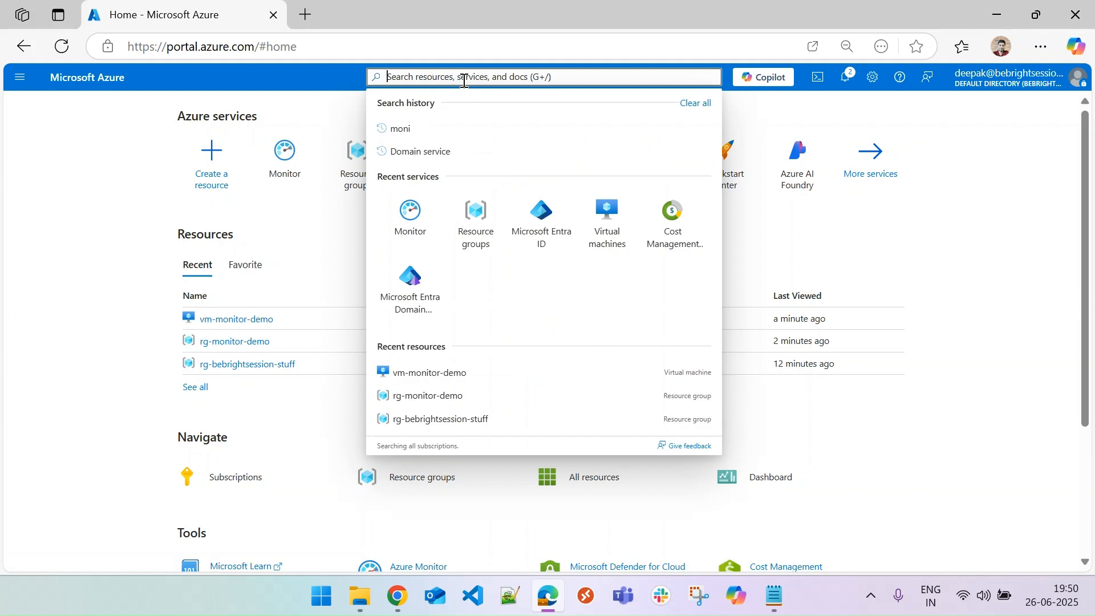
{"action": "type", "text": "Log ana"}
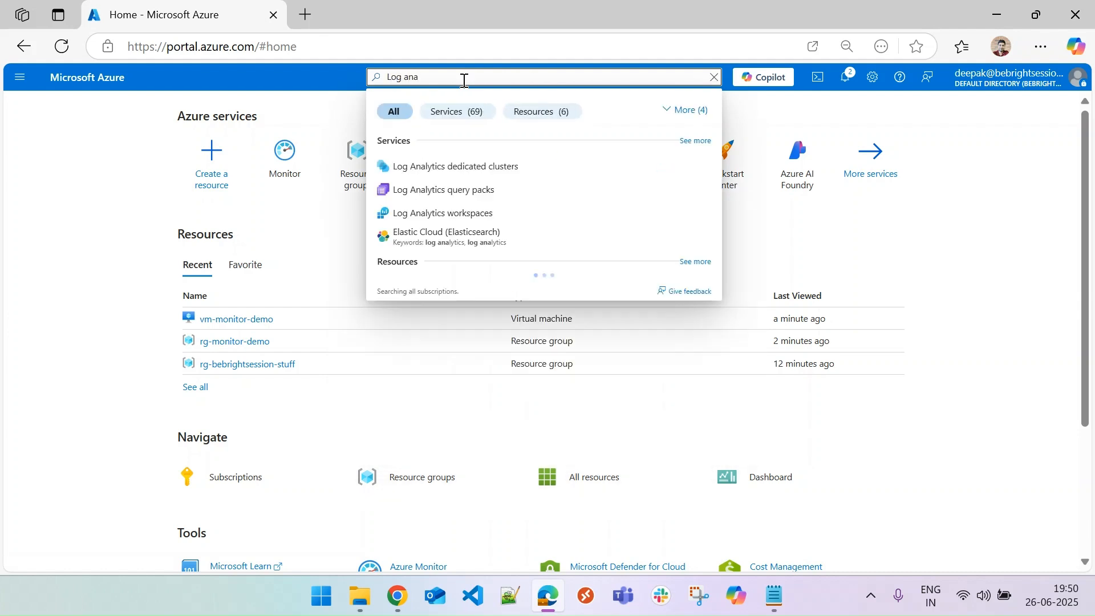
{"action": "left_click", "coordinate": [459, 215]}
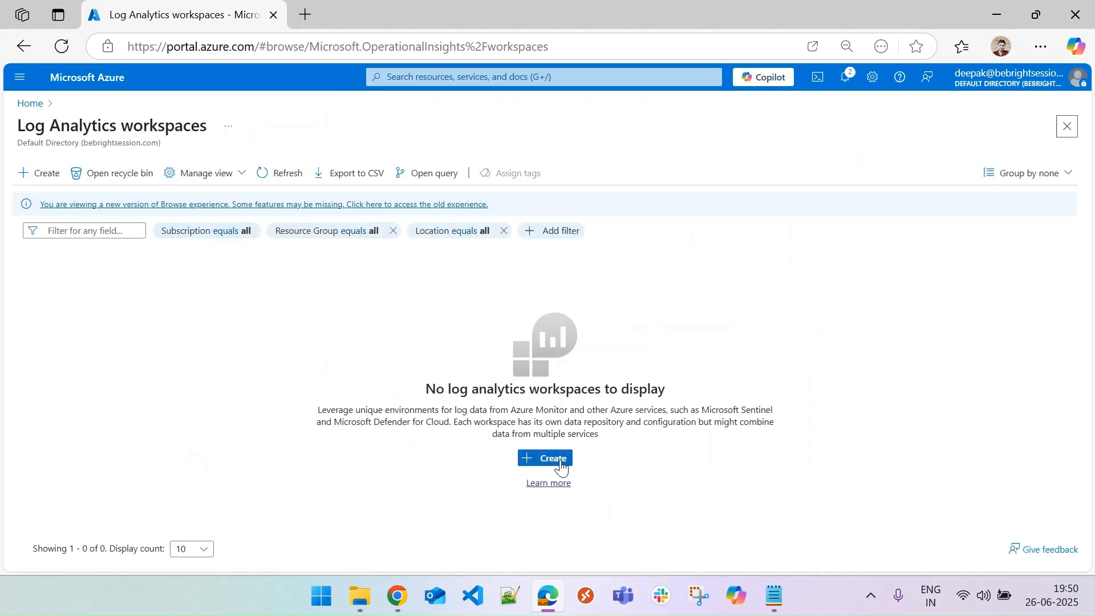
Start creating a Log Analytics workspace in the rg-monitor-demo resource group.
{"action": "left_click", "coordinate": [562, 463]}
{"action": "scroll", "coordinate": [607, 341], "scroll_direction": "down", "scroll_amount": 1}
{"action": "left_click", "coordinate": [365, 376]}
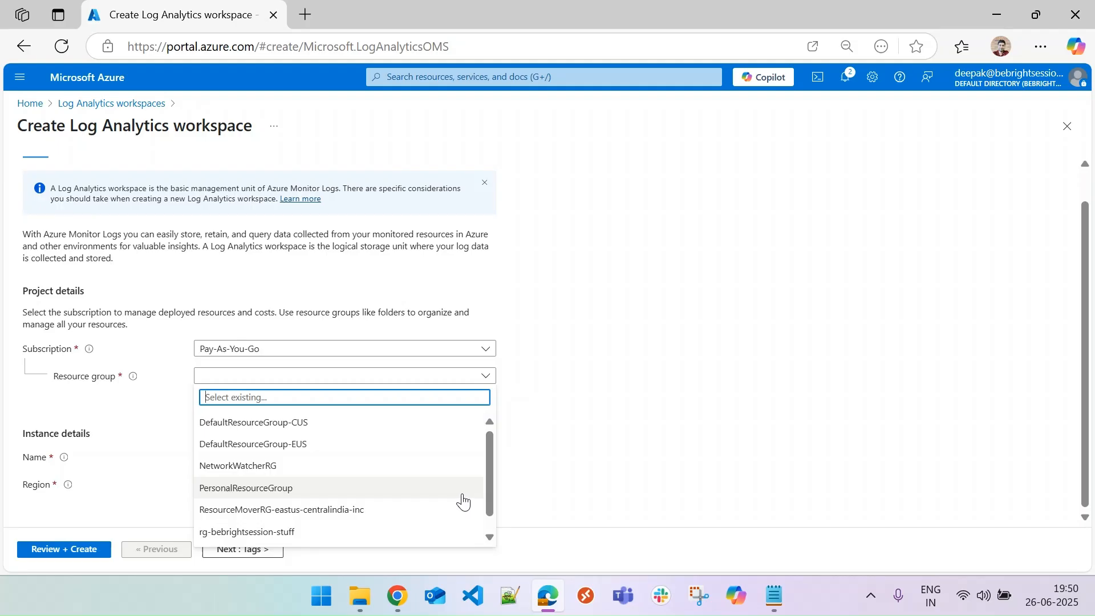
{"action": "scroll", "coordinate": [491, 490], "scroll_direction": "down", "scroll_amount": 1}
{"action": "left_click", "coordinate": [281, 542]}
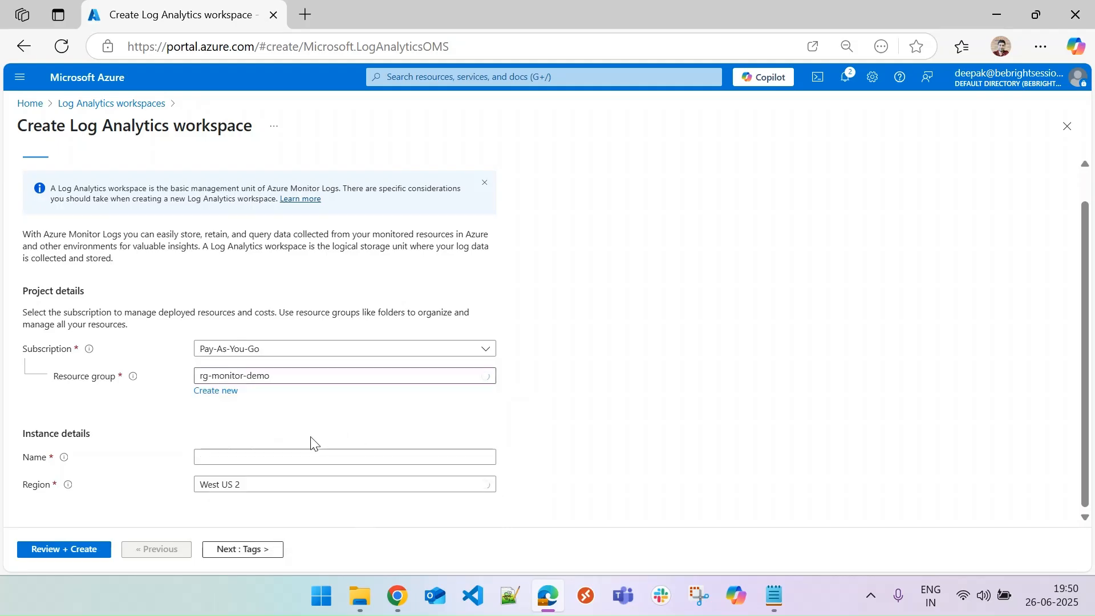
Name the workspace la-monitor-demo, then review and create it.
{"action": "left_click", "coordinate": [250, 456]}
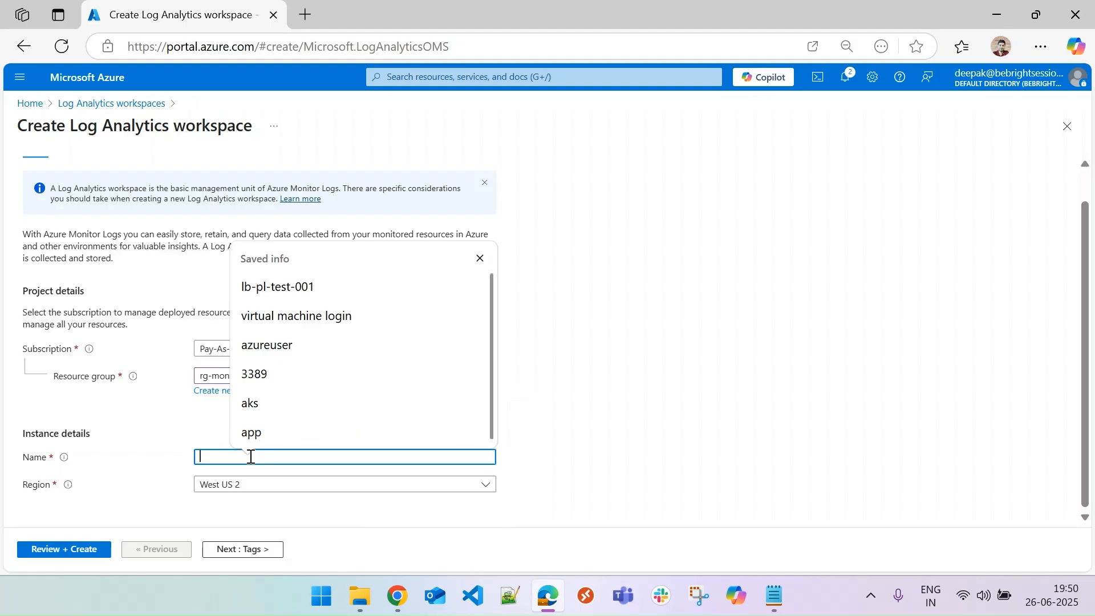
{"action": "type", "text": "la"}
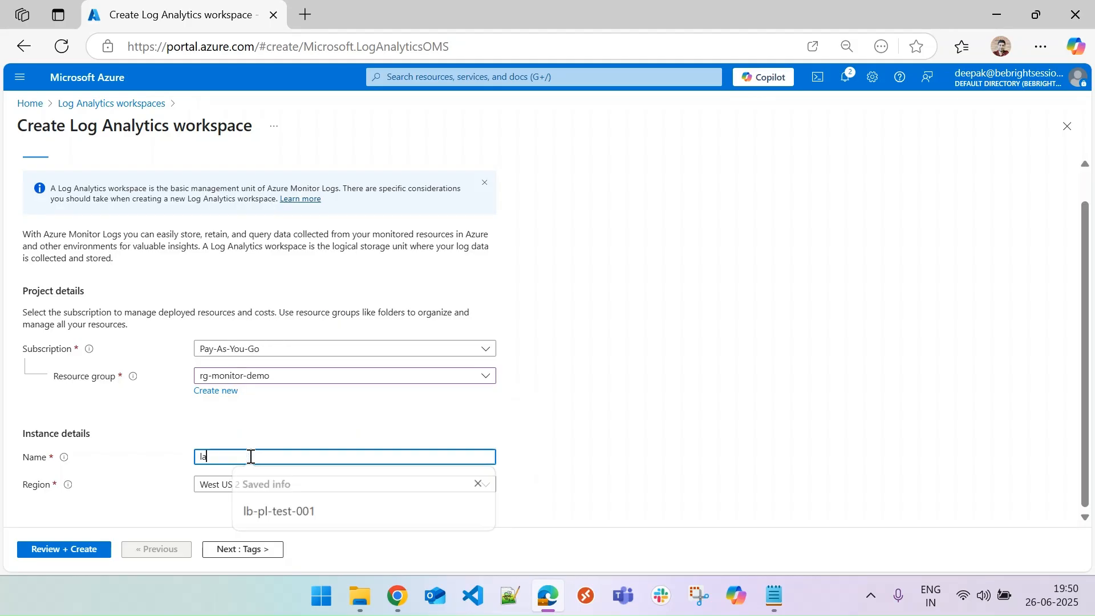
{"action": "type", "text": "-monitor-demo"}
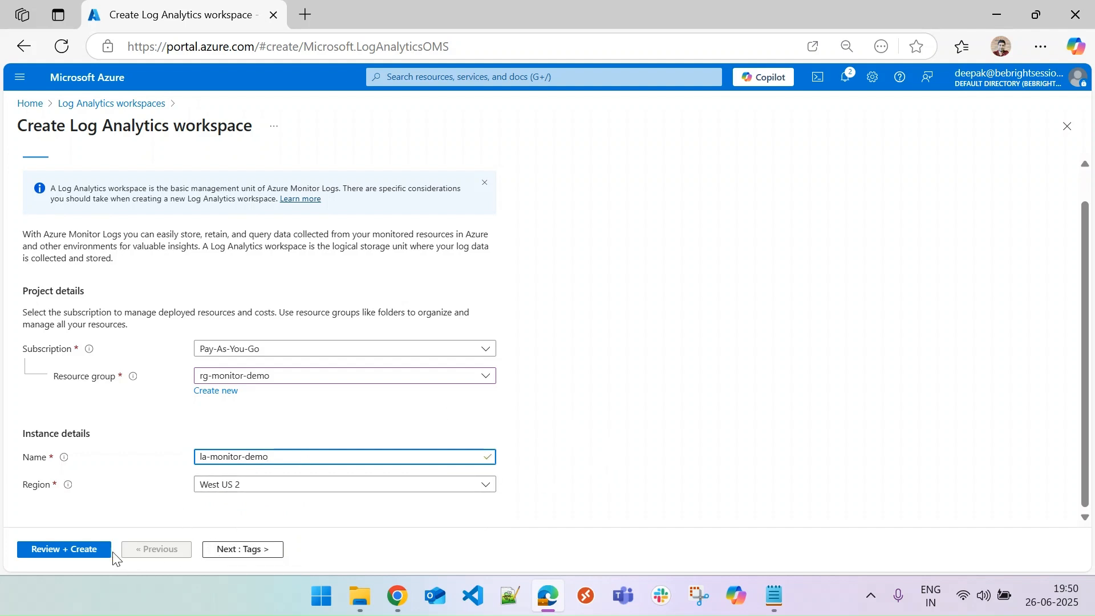
{"action": "left_click", "coordinate": [85, 551]}
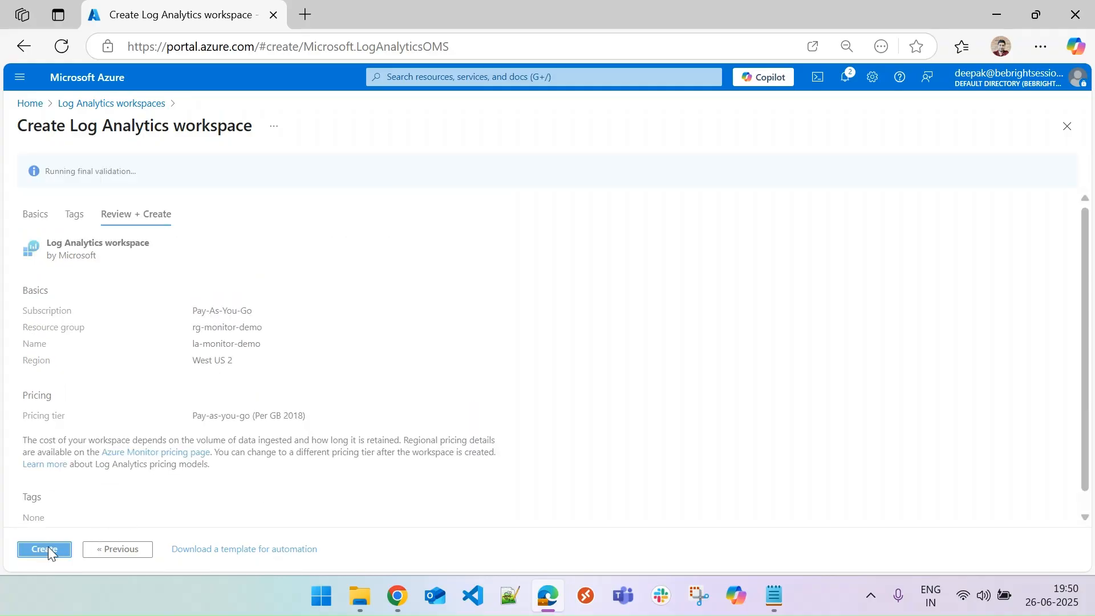
{"action": "left_click", "coordinate": [47, 547]}
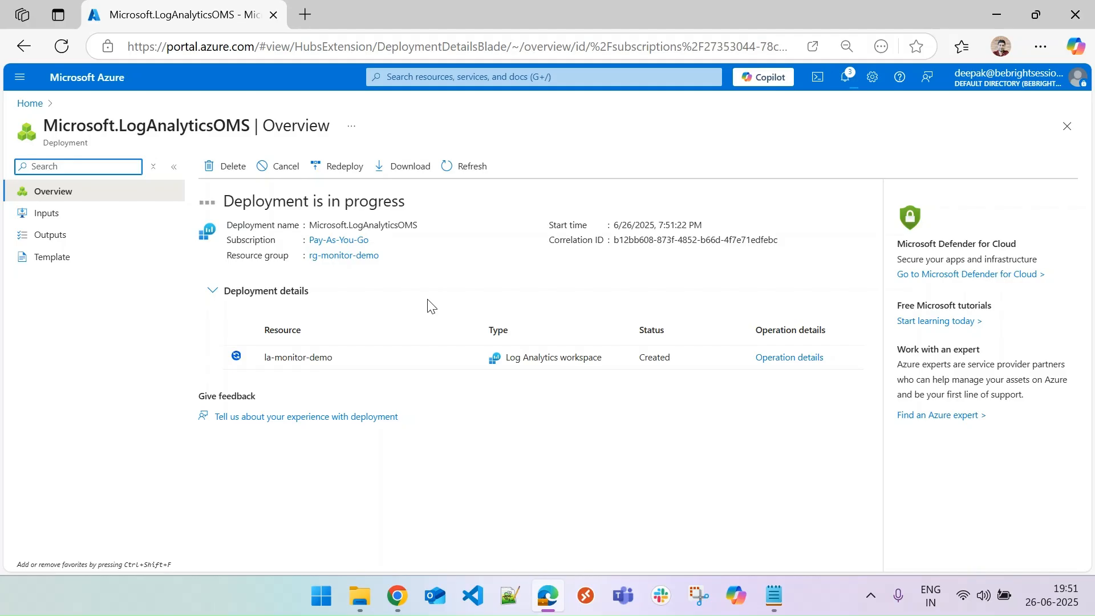
Go to Monitor's Data Collection Rules and start creating a new data collection rule.
{"action": "left_click", "coordinate": [28, 104]}
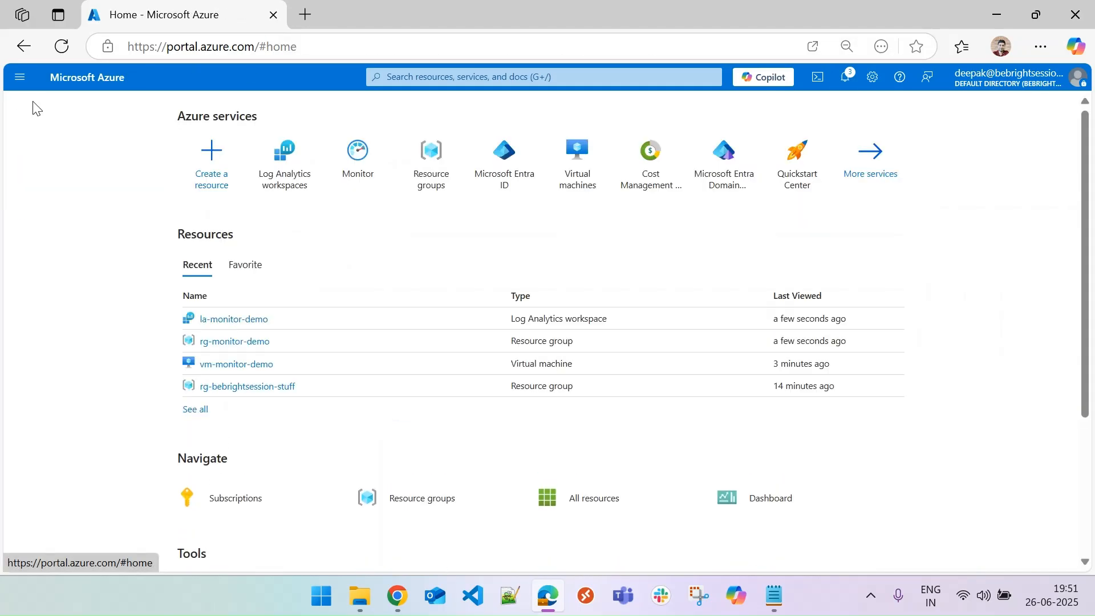
{"action": "left_click", "coordinate": [365, 173]}
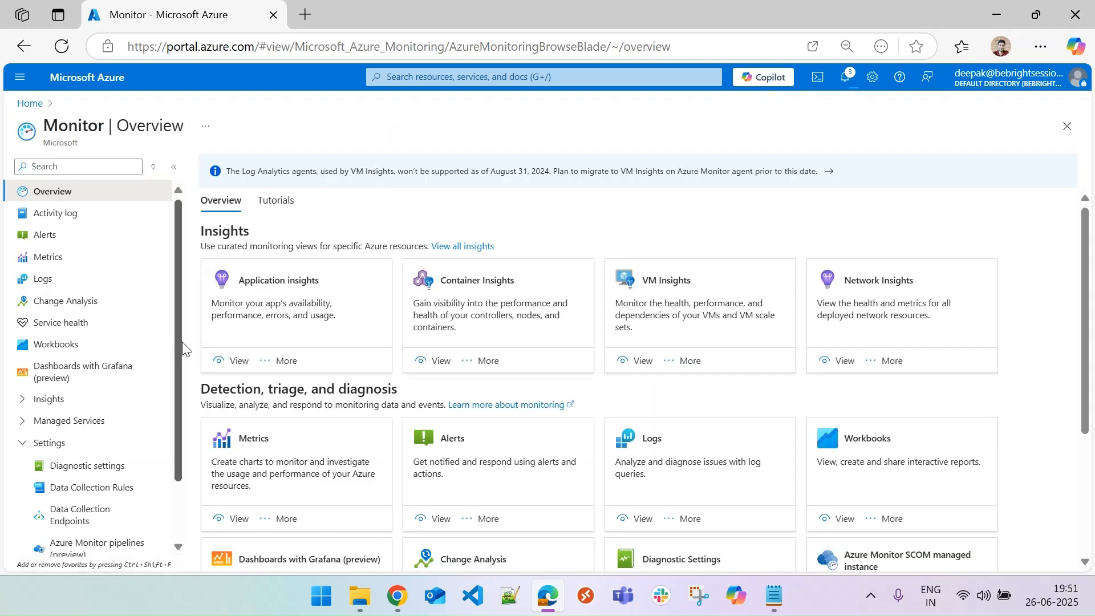
{"action": "scroll", "coordinate": [179, 450], "scroll_direction": "down", "scroll_amount": 2}
{"action": "left_click", "coordinate": [87, 415]}
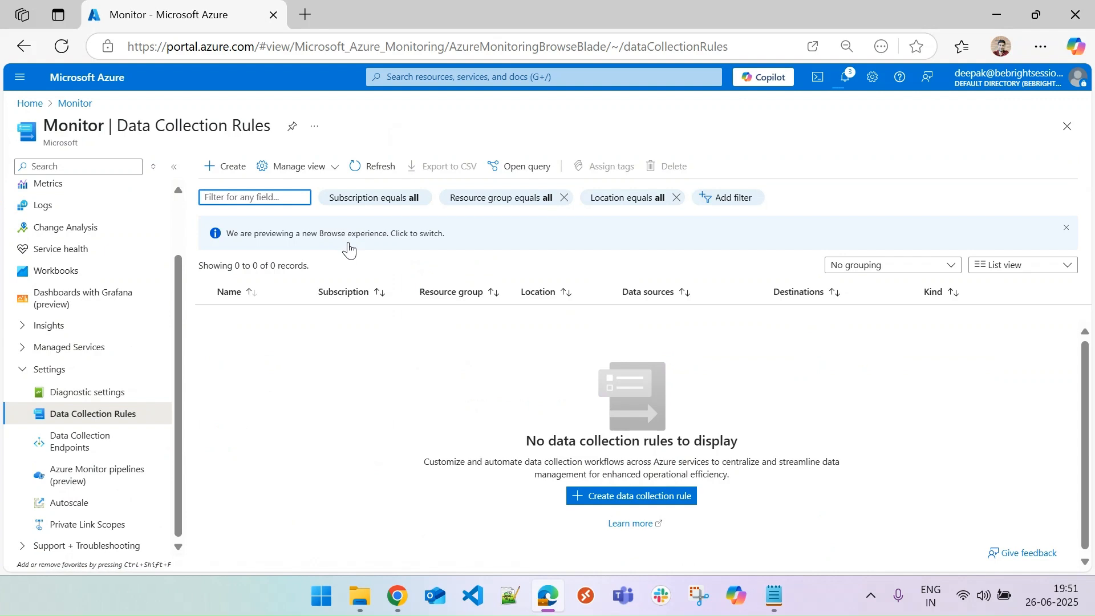
{"action": "left_click", "coordinate": [223, 166]}
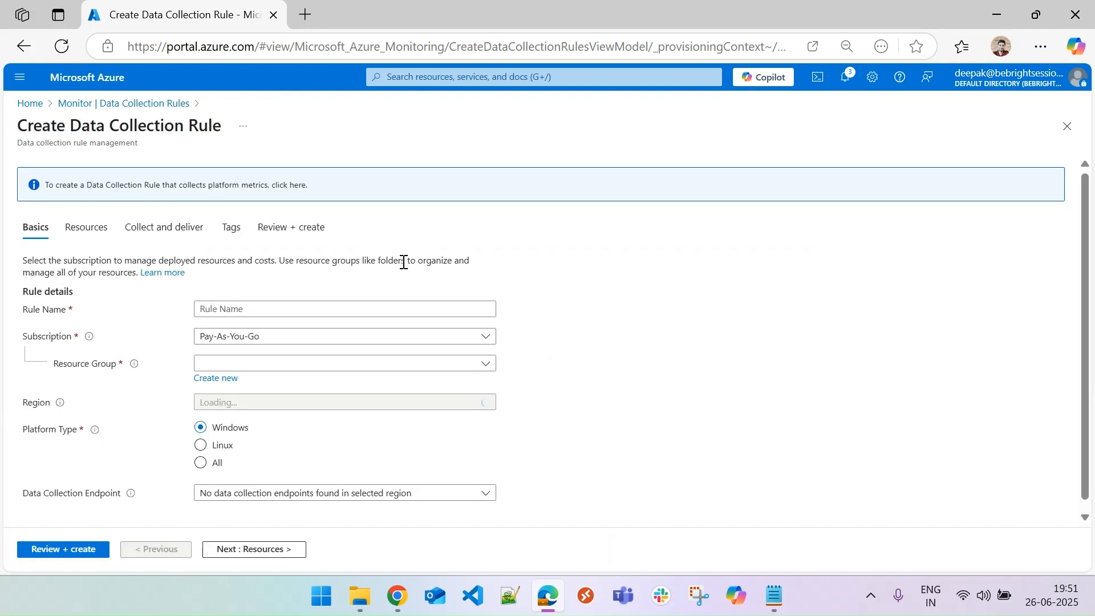
Name the data collection rule dcr-monitor-001.
{"action": "left_click", "coordinate": [326, 313]}
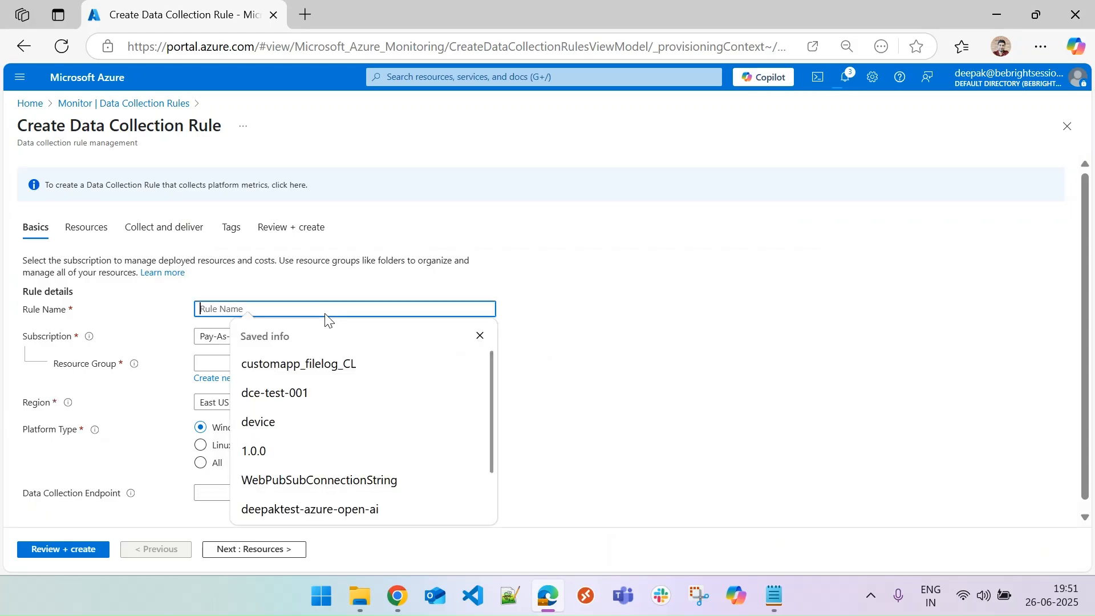
{"action": "type", "text": "dcr-"}
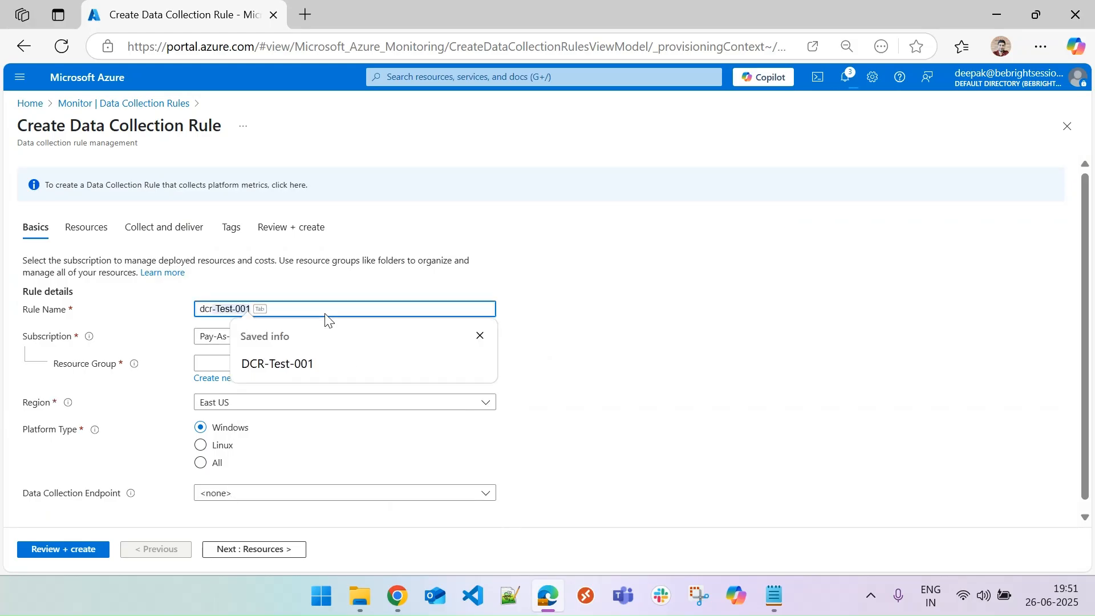
{"action": "type", "text": "test-001"}
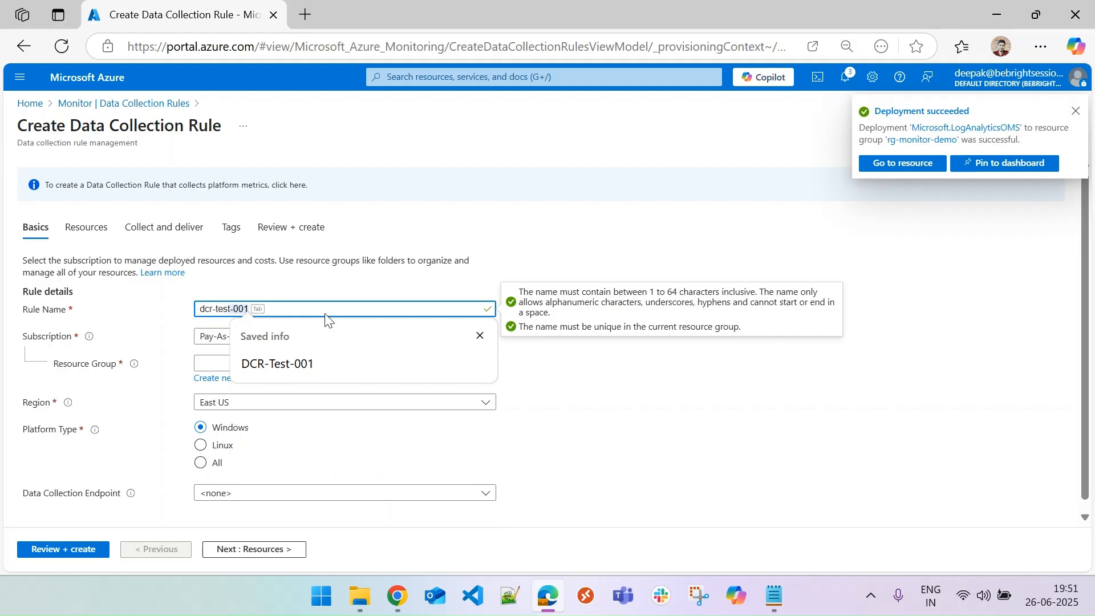
{"action": "key", "text": "BackSpace"}
{"action": "key", "text": "BackSpace"}
{"action": "key", "text": "BackSpace"}
{"action": "key", "text": "BackSpace"}
{"action": "key", "text": "BackSpace"}
{"action": "key", "text": "BackSpace"}
{"action": "key", "text": "BackSpace"}
{"action": "key", "text": "BackSpace"}
{"action": "type", "text": "mon"}
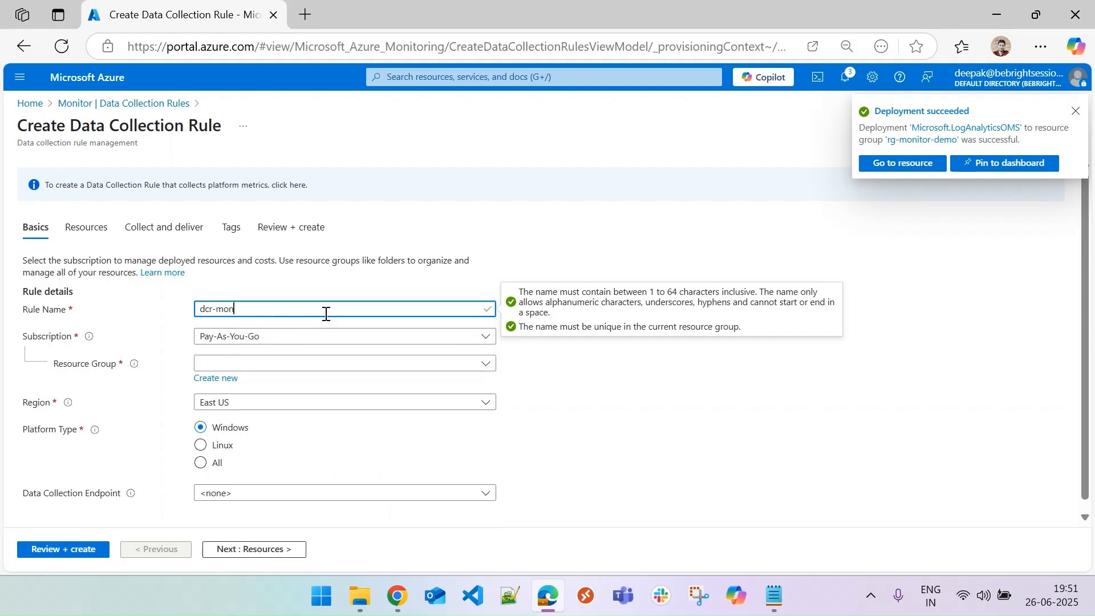
{"action": "type", "text": "itor-001"}
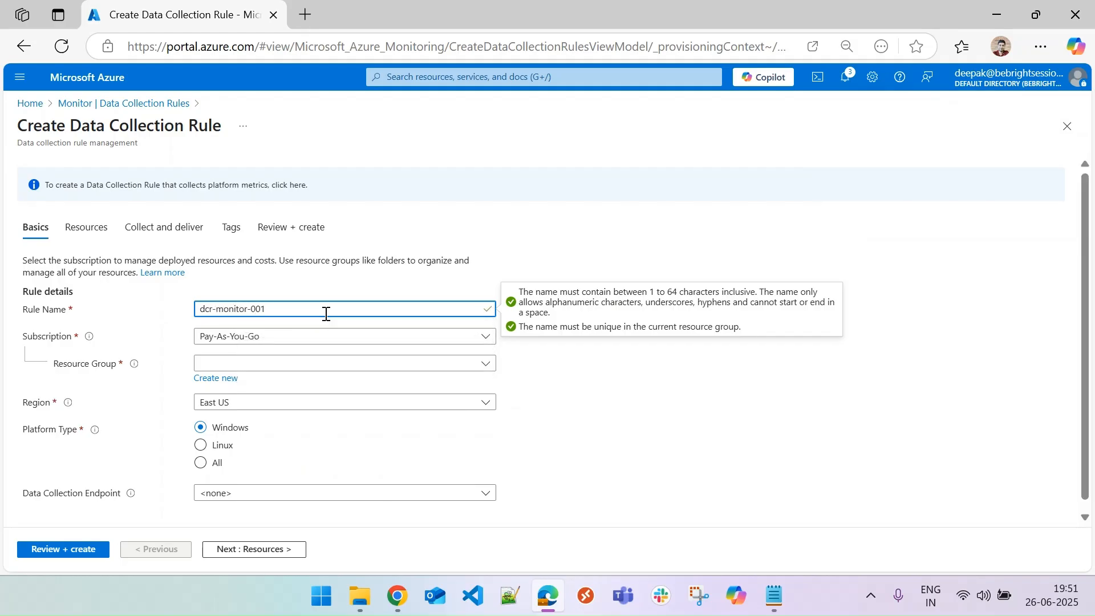
Place the rule in the rg-monitor-demo resource group and the West US 2 region.
{"action": "left_click", "coordinate": [306, 367]}
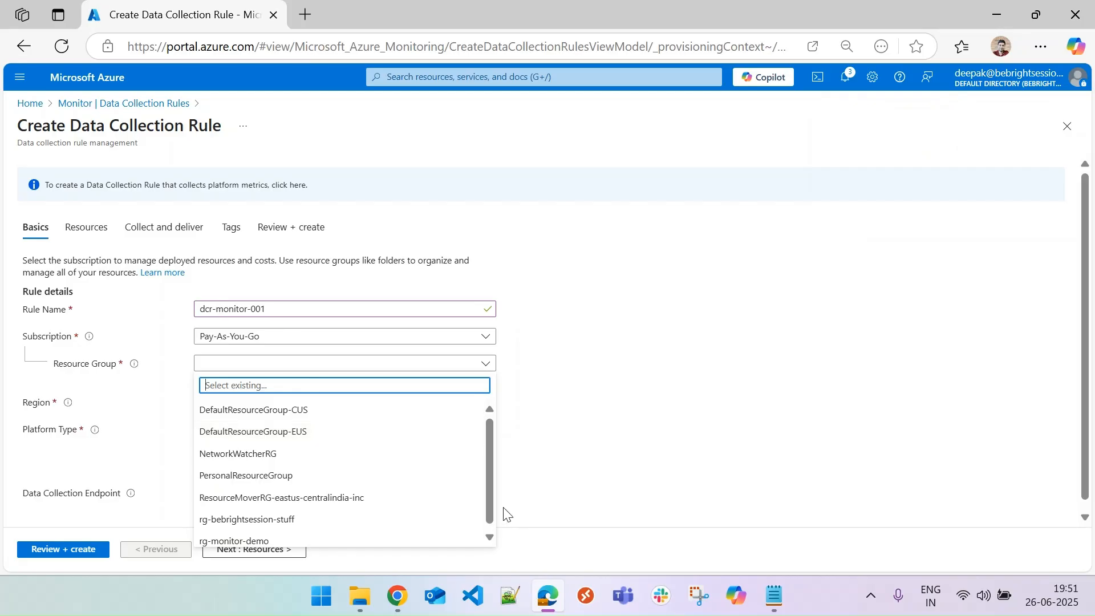
{"action": "scroll", "coordinate": [491, 516], "scroll_direction": "down", "scroll_amount": 1}
{"action": "left_click", "coordinate": [277, 538]}
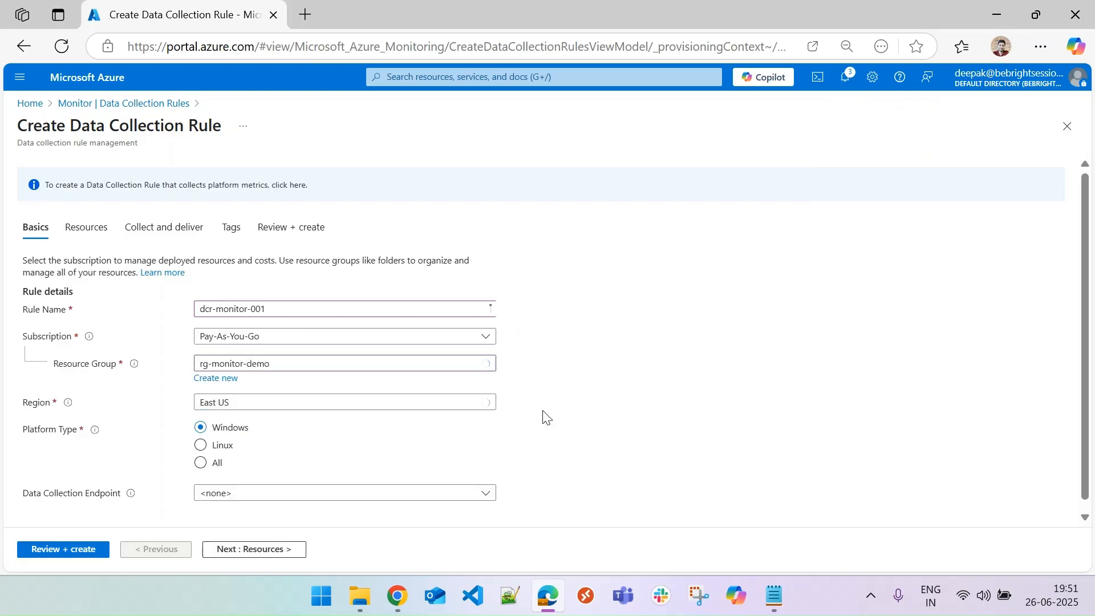
{"action": "left_click", "coordinate": [412, 409]}
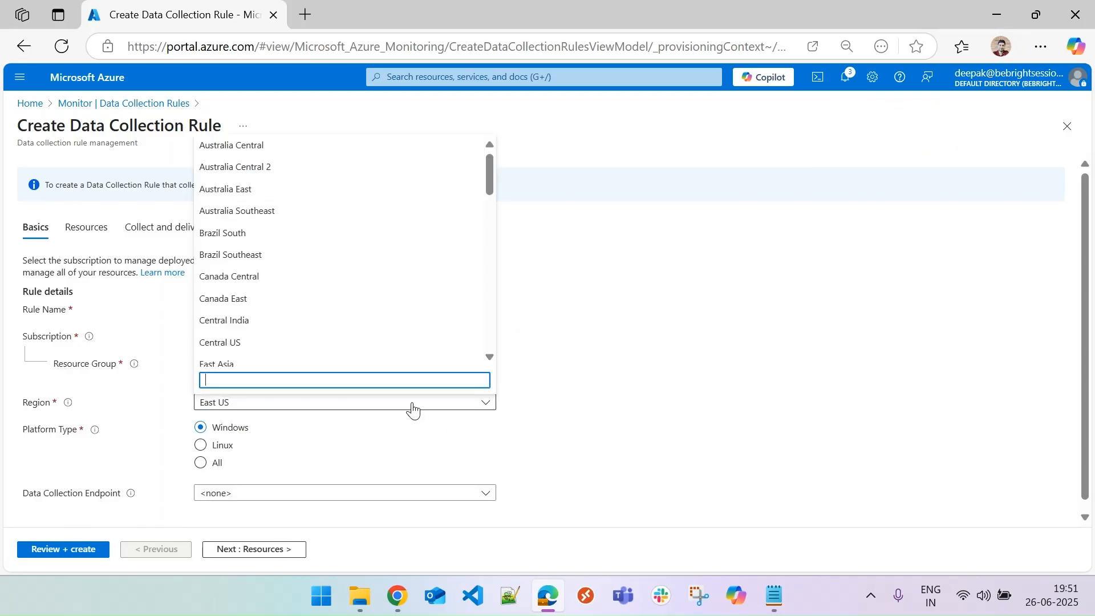
{"action": "left_click_drag", "start_coordinate": [488, 177], "coordinate": [501, 312]}
{"action": "left_click", "coordinate": [376, 335]}
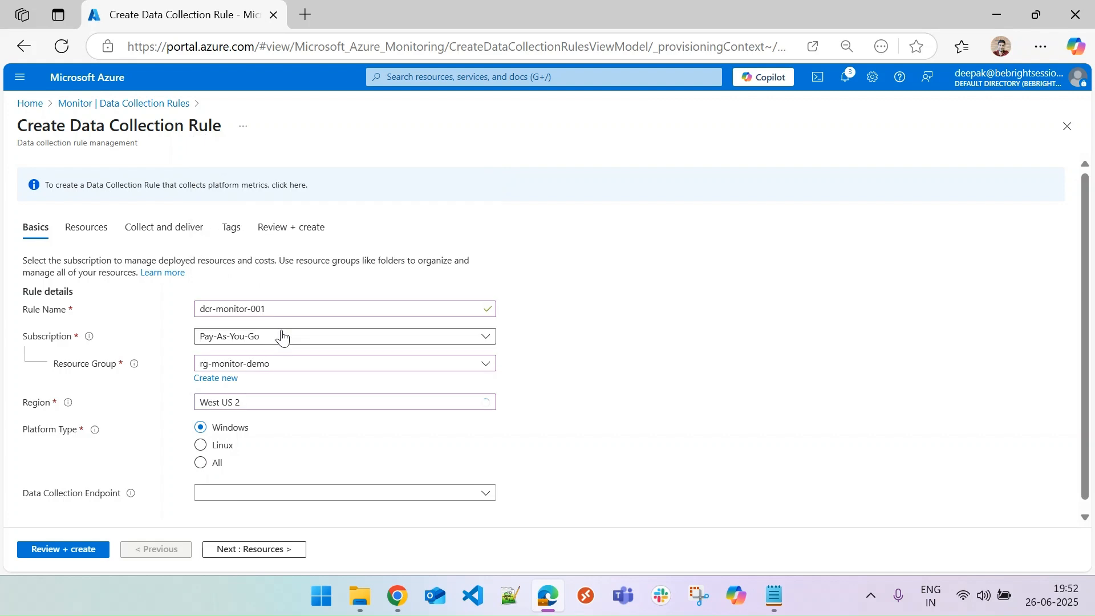
Keep the data collection endpoint as none and advance through Resources to the Collect and deliver tab.
{"action": "scroll", "coordinate": [530, 397], "scroll_direction": "down", "scroll_amount": 1}
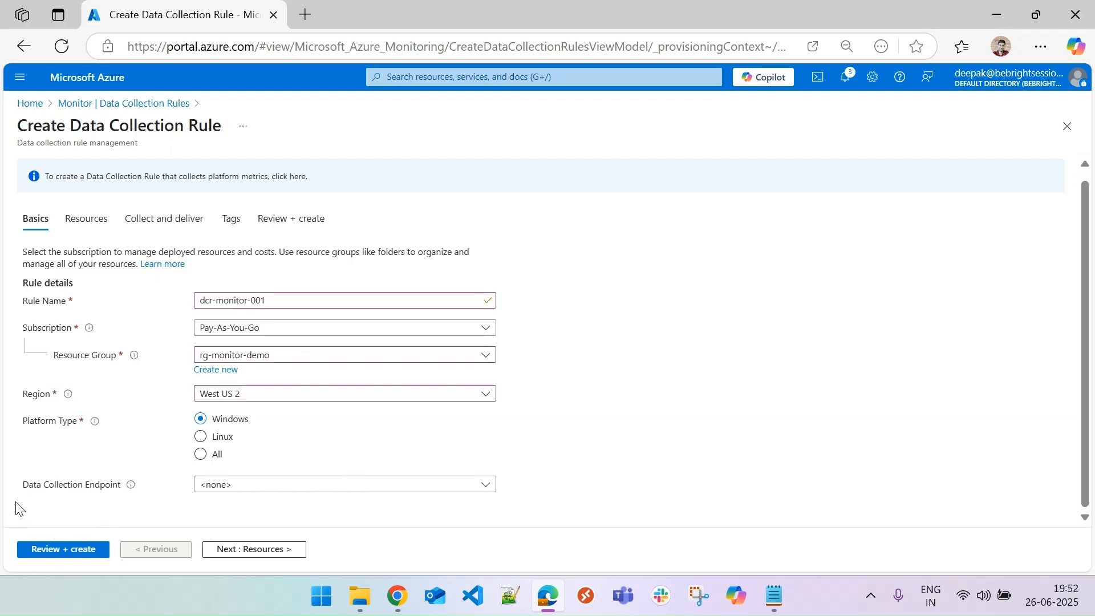
{"action": "left_click", "coordinate": [291, 486]}
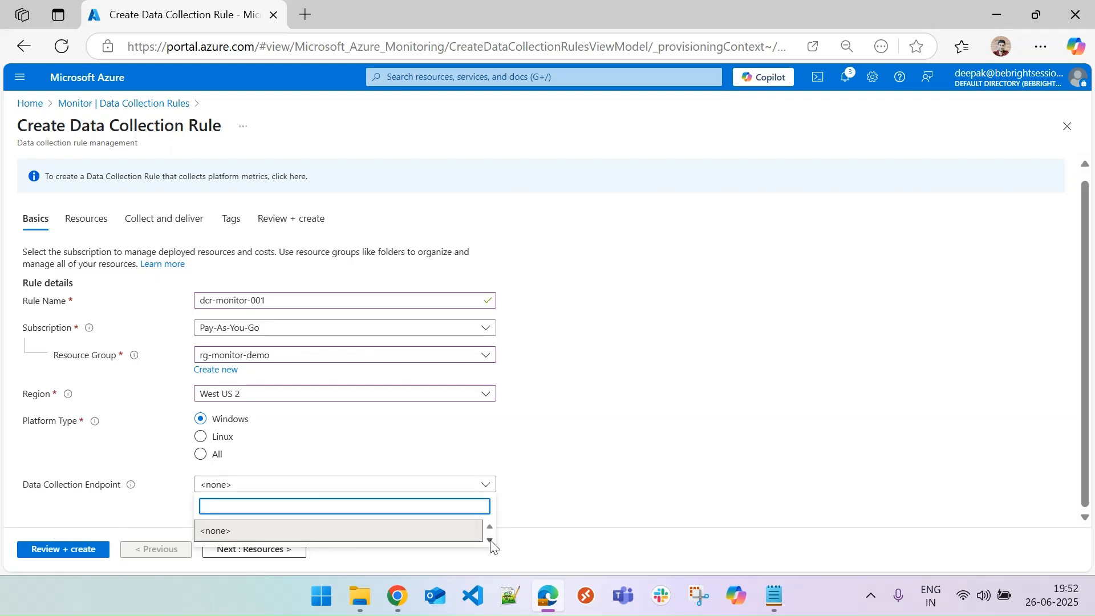
{"action": "left_click", "coordinate": [583, 486]}
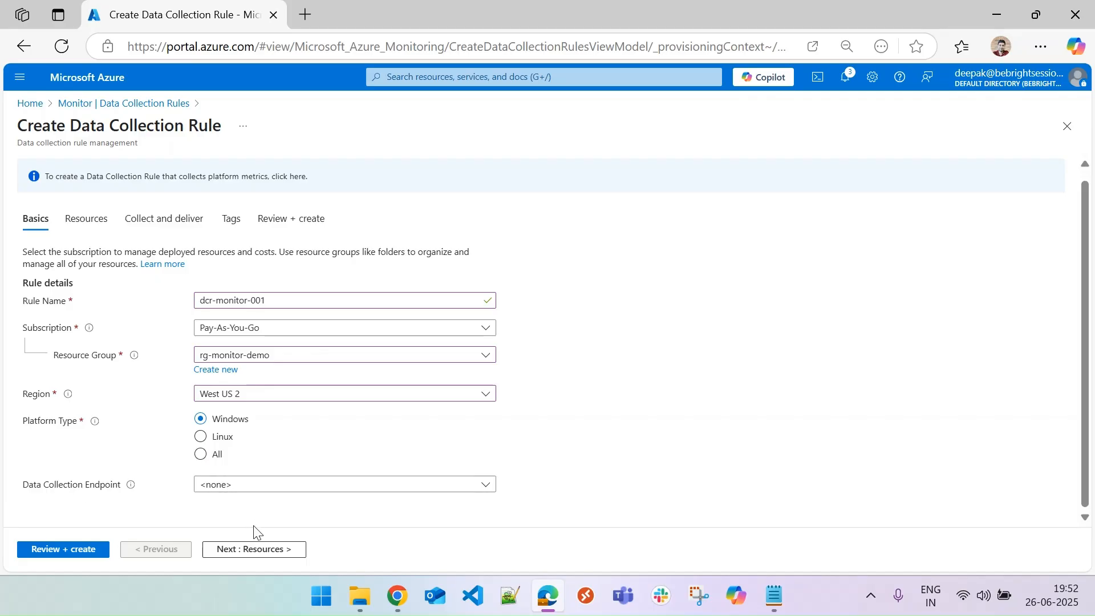
{"action": "left_click", "coordinate": [258, 555]}
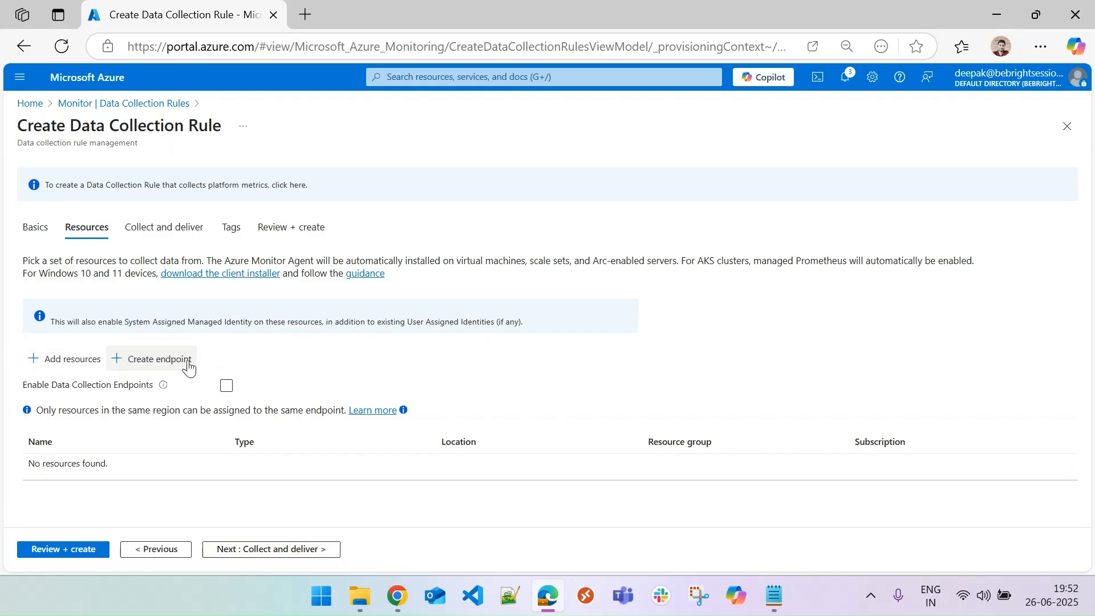
{"action": "left_click", "coordinate": [291, 550]}
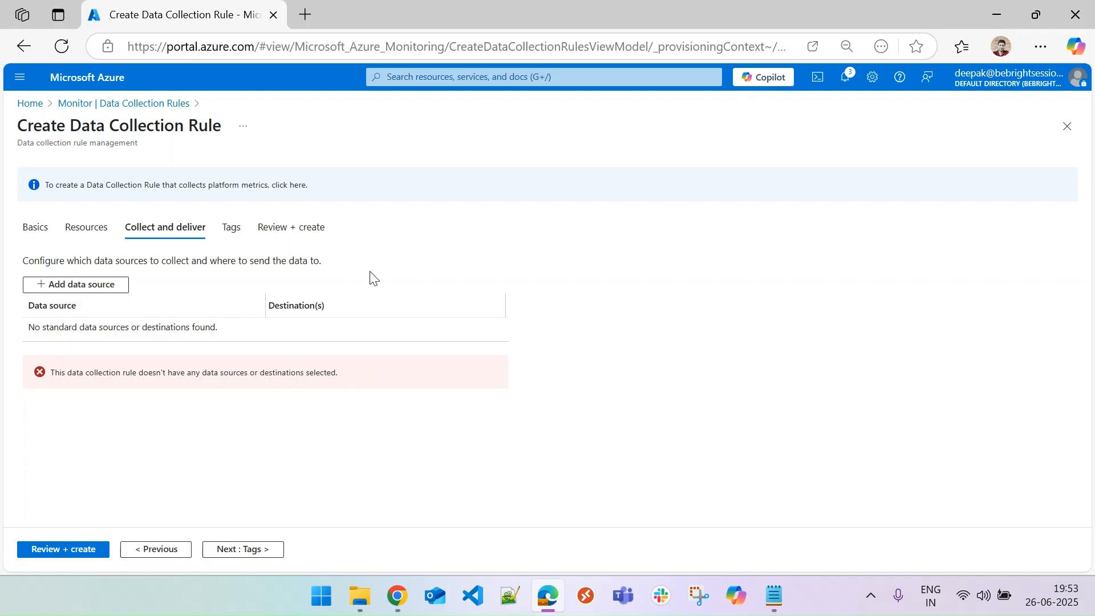
Add a data source of type Performance Counters.
{"action": "left_click", "coordinate": [100, 284]}
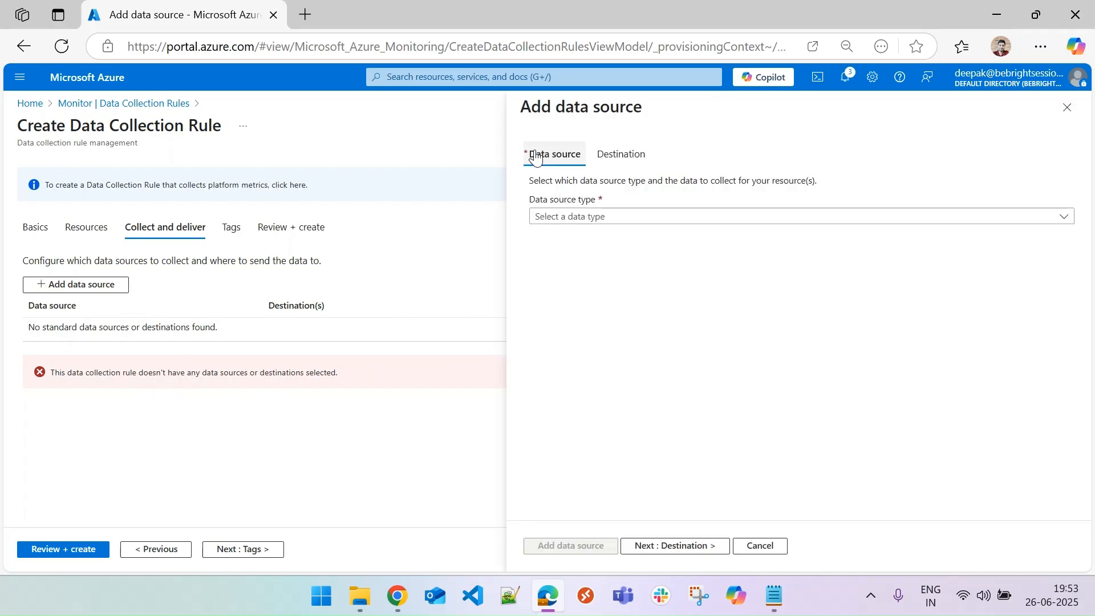
{"action": "left_click", "coordinate": [600, 219]}
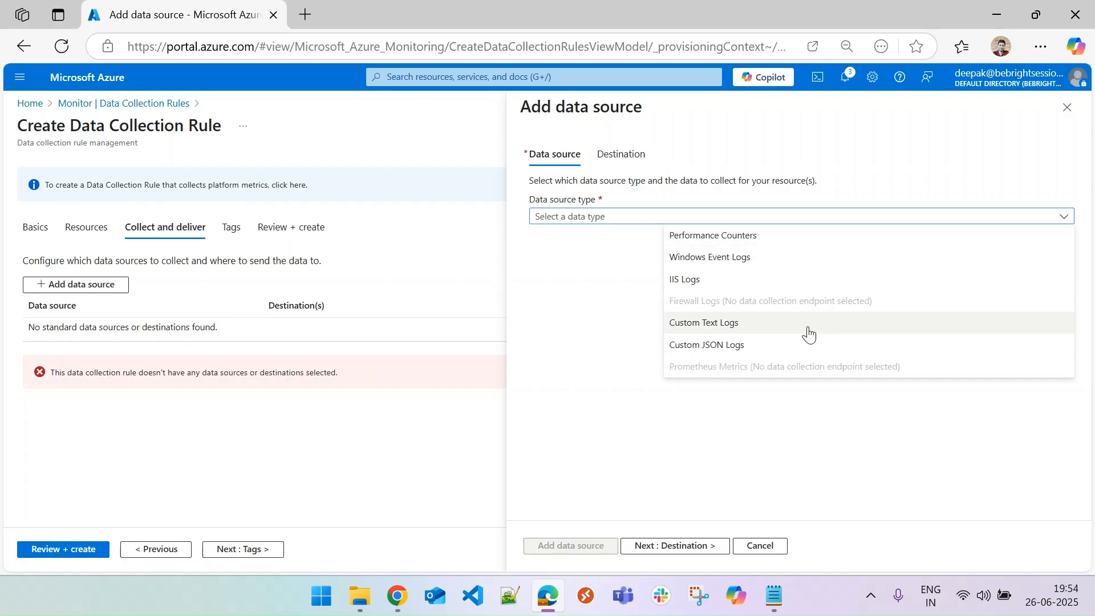
{"action": "left_click", "coordinate": [727, 240]}
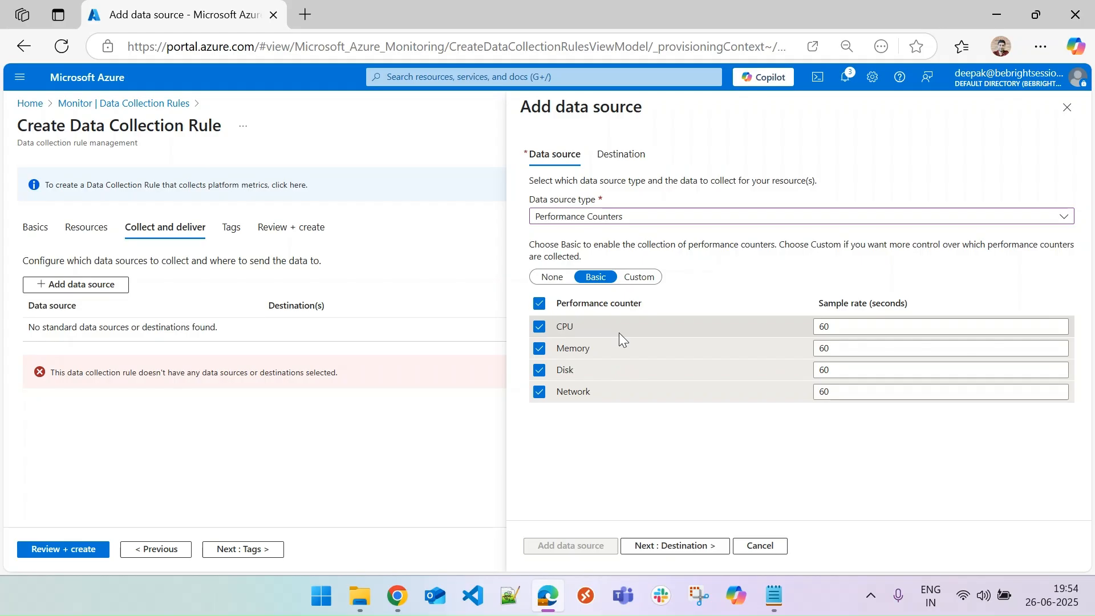
Switch the counters to Custom and page through all pages of the custom counter list.
{"action": "left_click", "coordinate": [639, 277]}
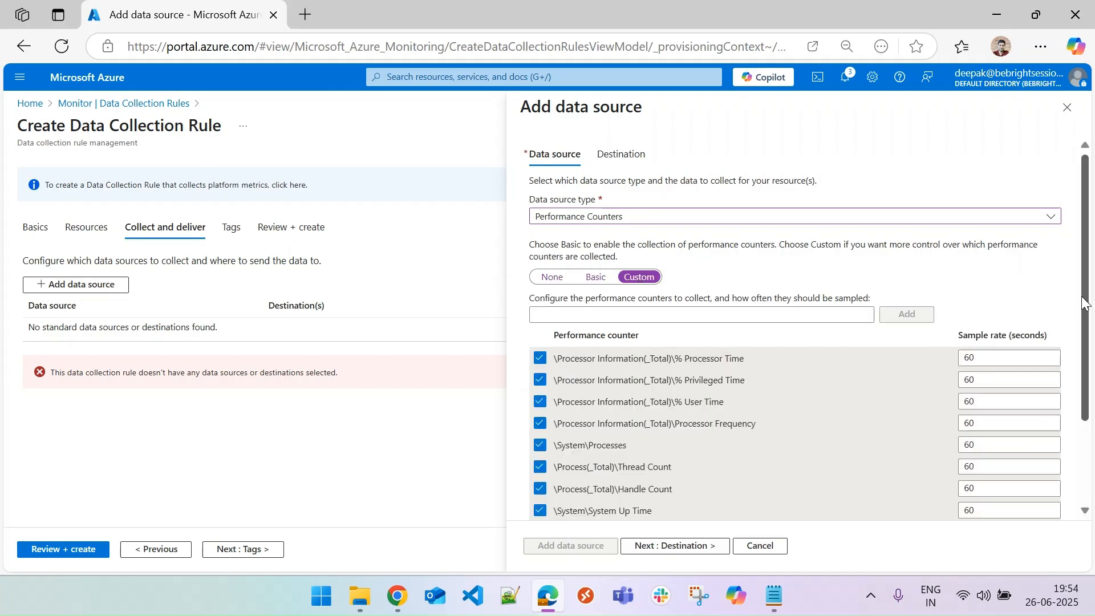
{"action": "scroll", "coordinate": [793, 335], "scroll_direction": "down", "scroll_amount": 2}
{"action": "scroll", "coordinate": [789, 422], "scroll_direction": "down", "scroll_amount": 2}
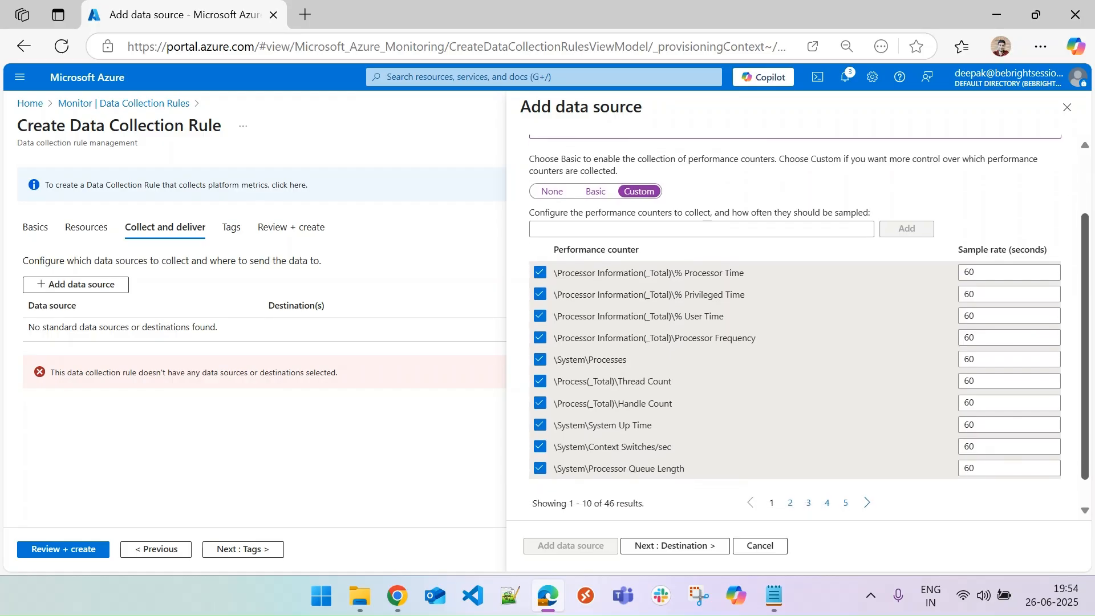
{"action": "scroll", "coordinate": [768, 378], "scroll_direction": "down", "scroll_amount": 1}
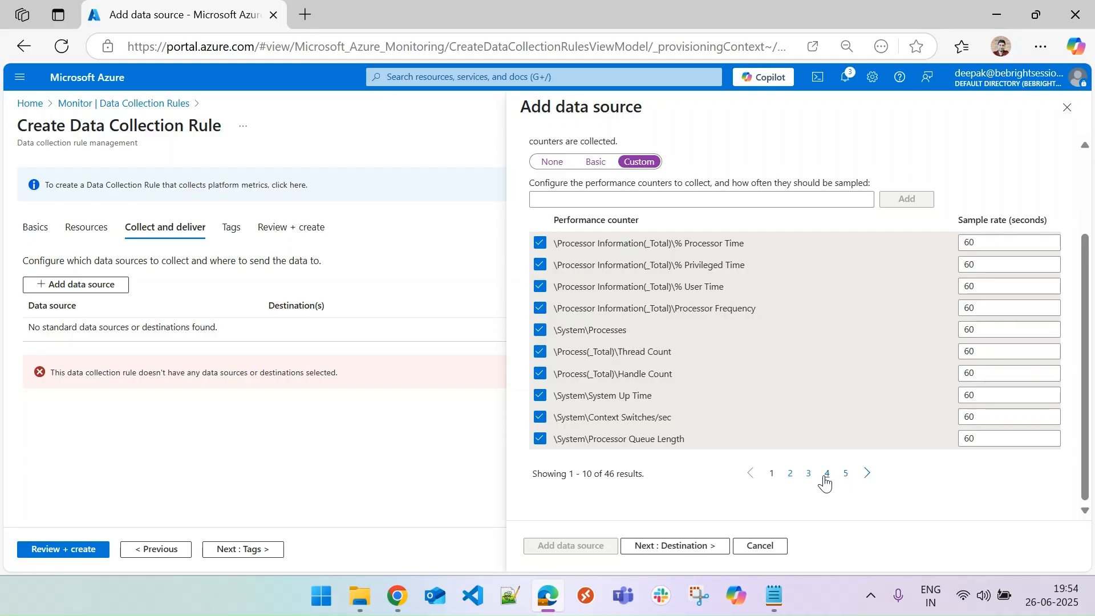
{"action": "left_click", "coordinate": [791, 475]}
{"action": "left_click", "coordinate": [808, 475]}
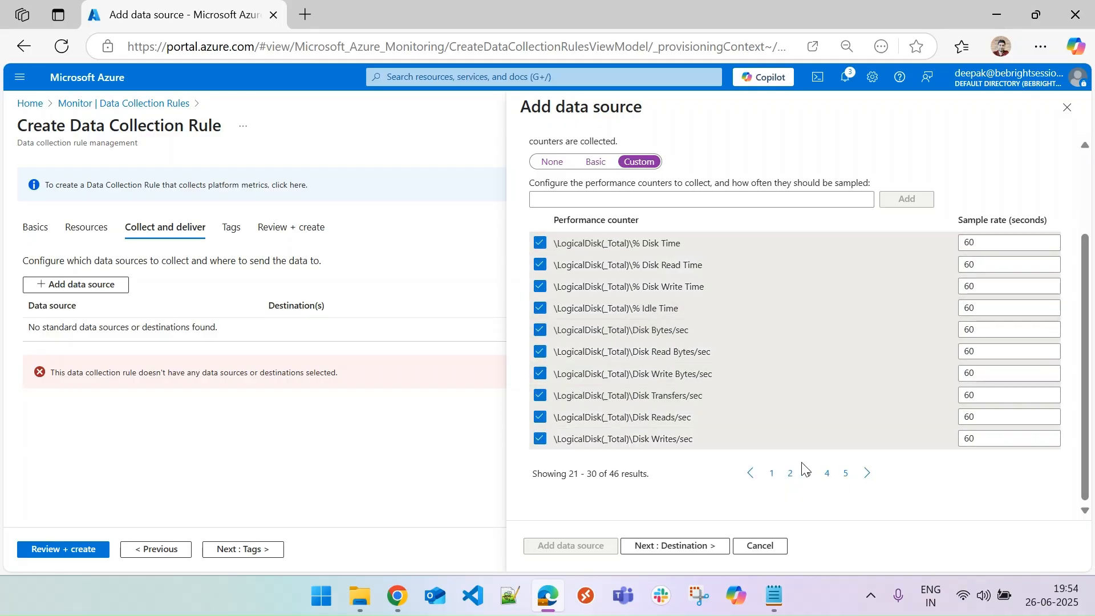
{"action": "left_click", "coordinate": [827, 475]}
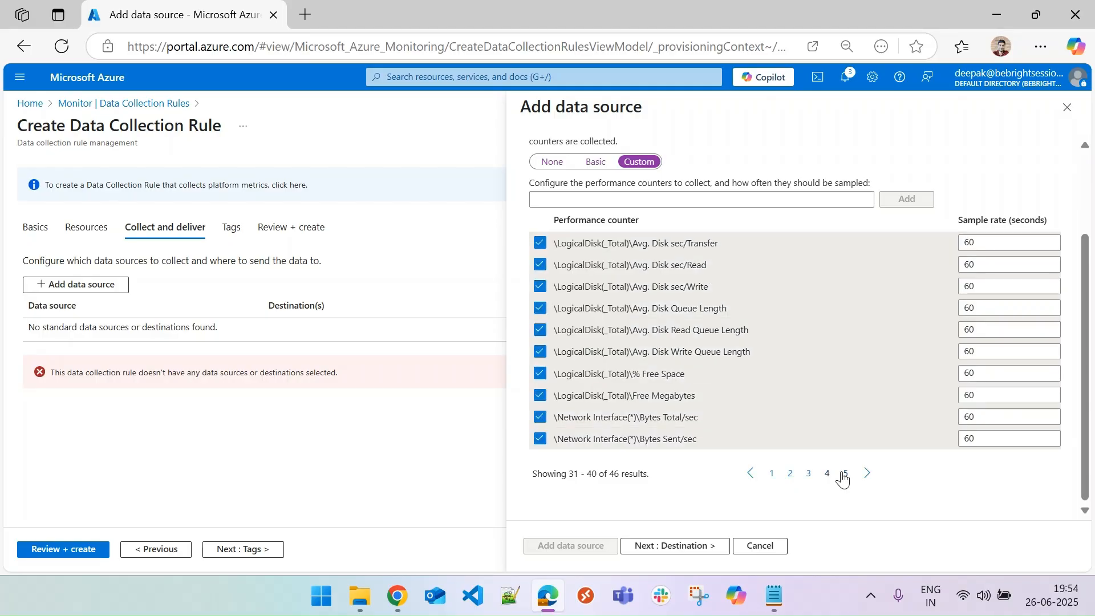
{"action": "left_click", "coordinate": [847, 476]}
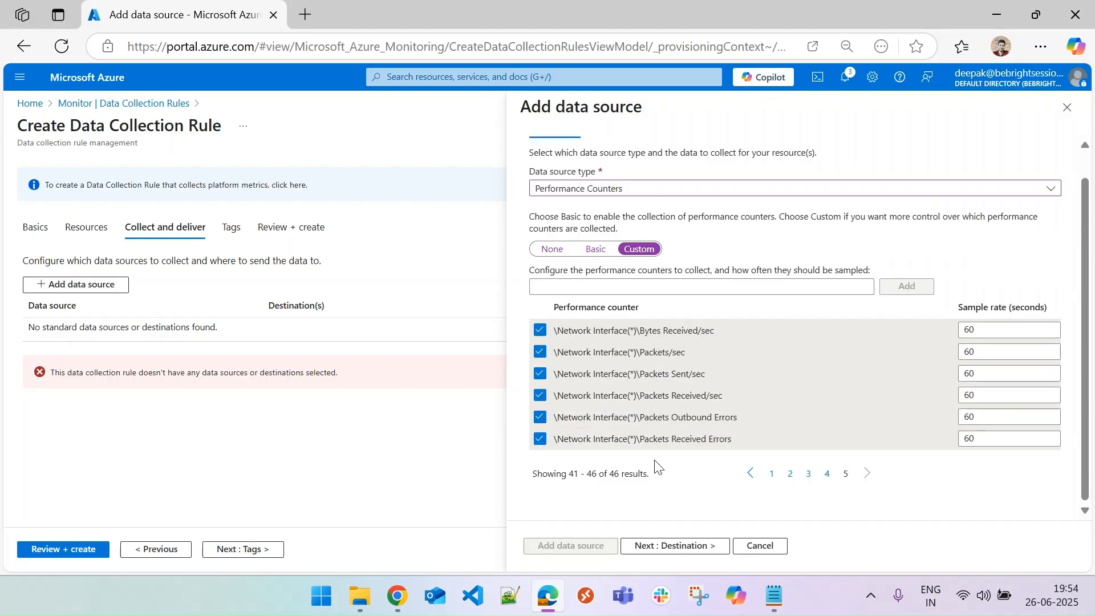
Compare the Basic and Custom counter modes, highlighting the Processor Time counter path, and return to Custom.
{"action": "left_click", "coordinate": [603, 251]}
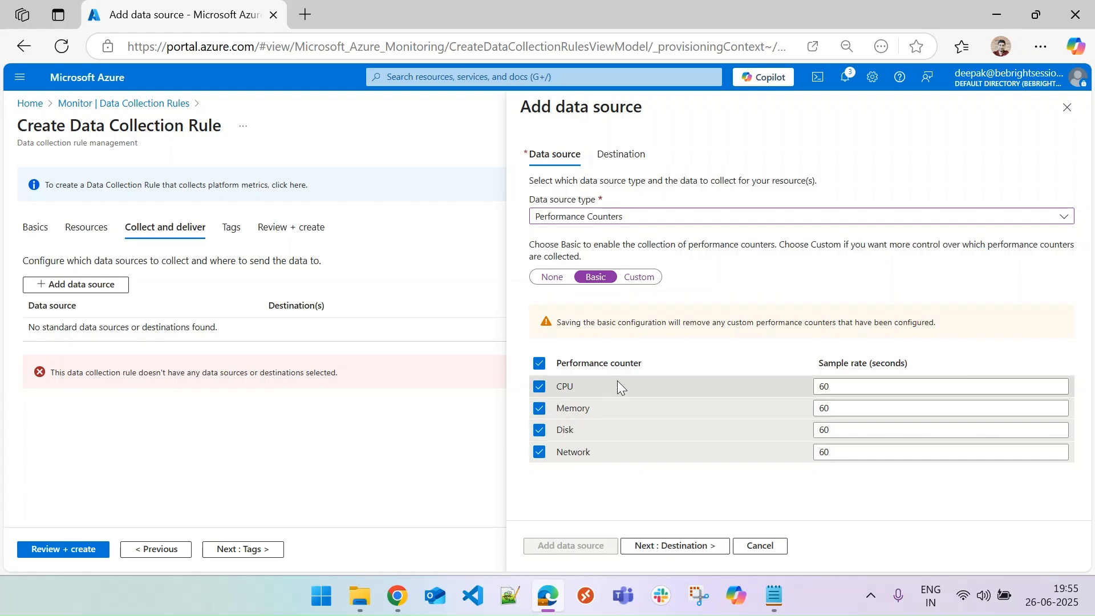
{"action": "left_click", "coordinate": [641, 277]}
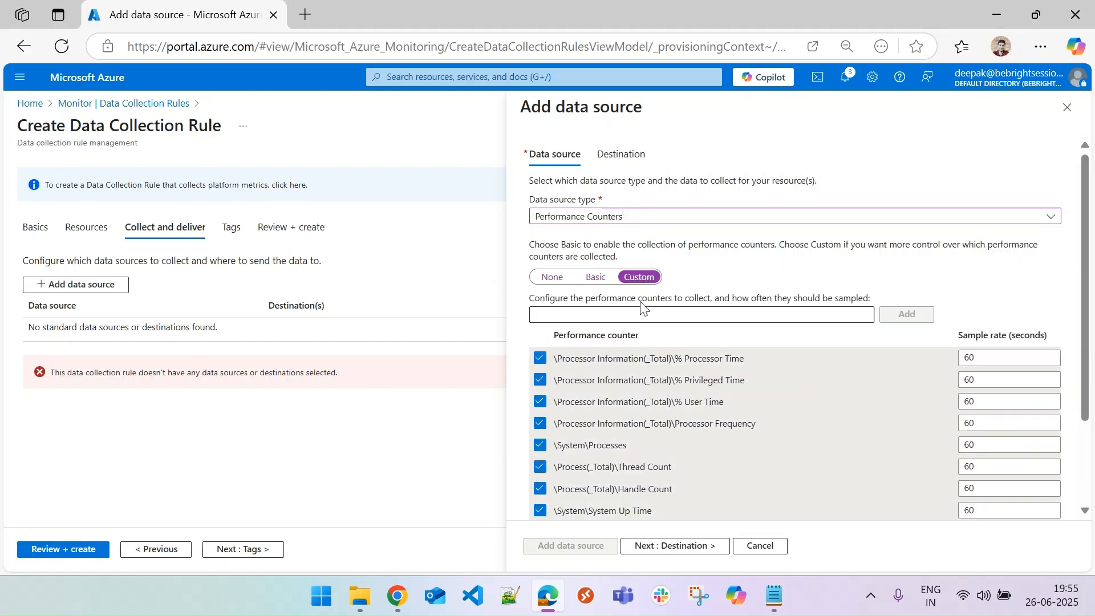
{"action": "scroll", "coordinate": [826, 263], "scroll_direction": "down", "scroll_amount": 2}
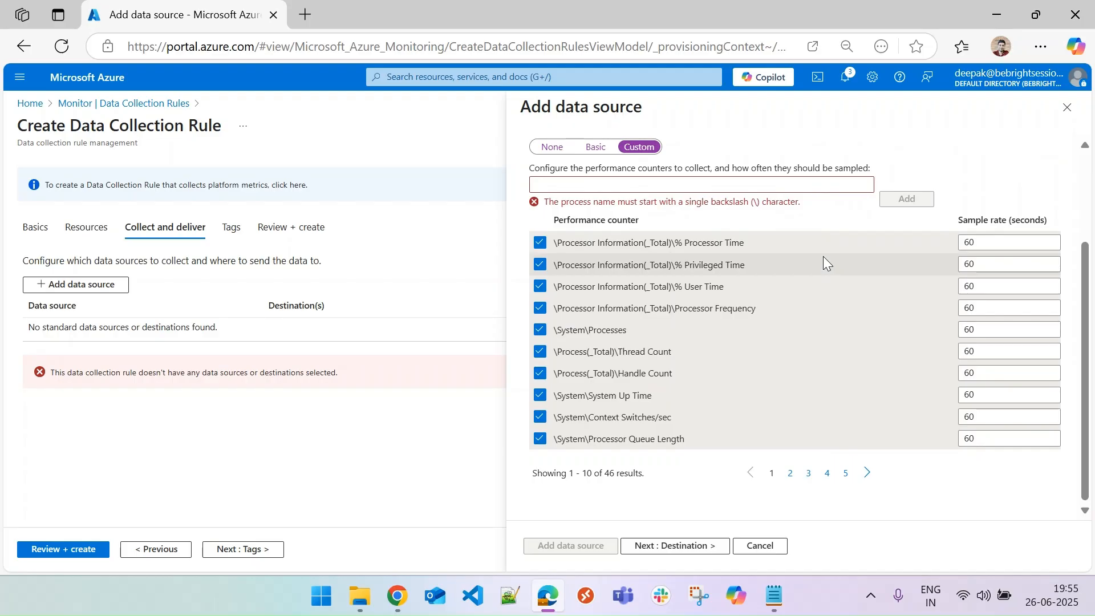
{"action": "left_click_drag", "start_coordinate": [557, 244], "coordinate": [596, 245]}
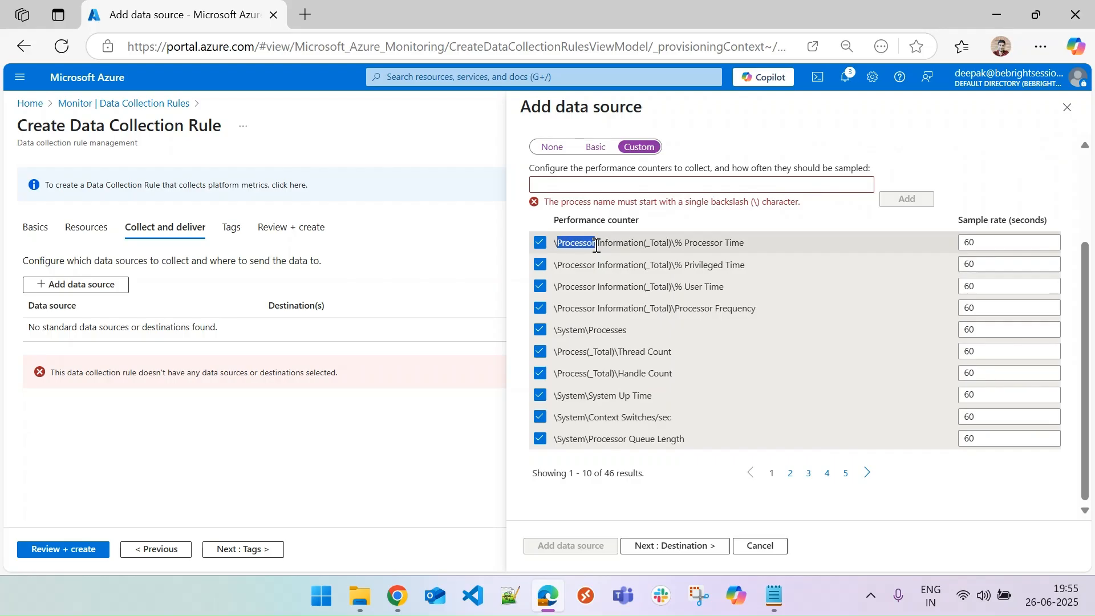
{"action": "left_click_drag", "start_coordinate": [596, 246], "coordinate": [754, 245]}
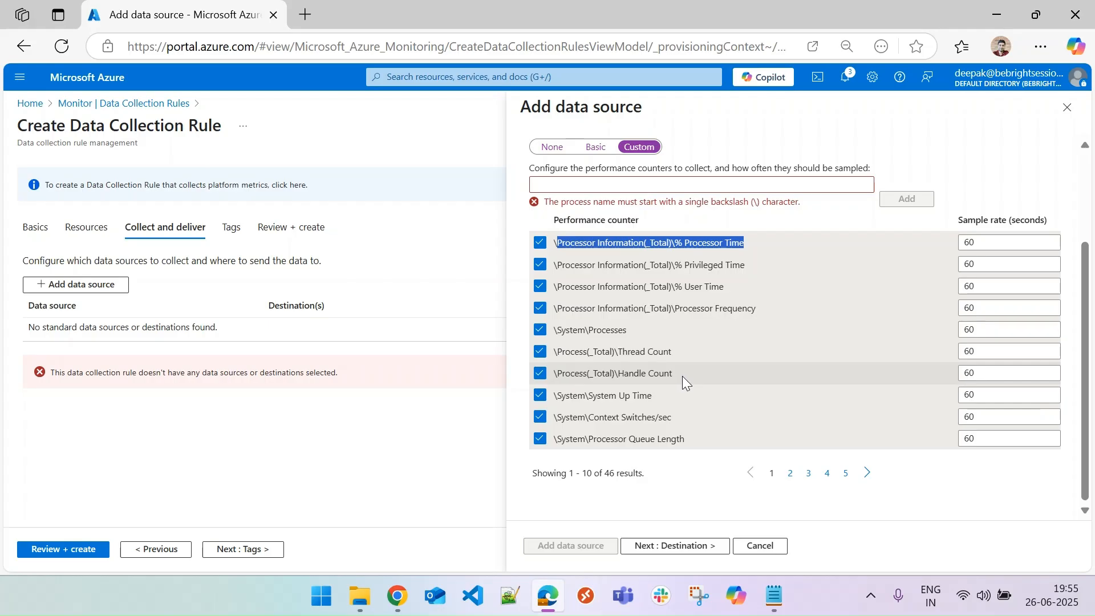
{"action": "left_click", "coordinate": [595, 146]}
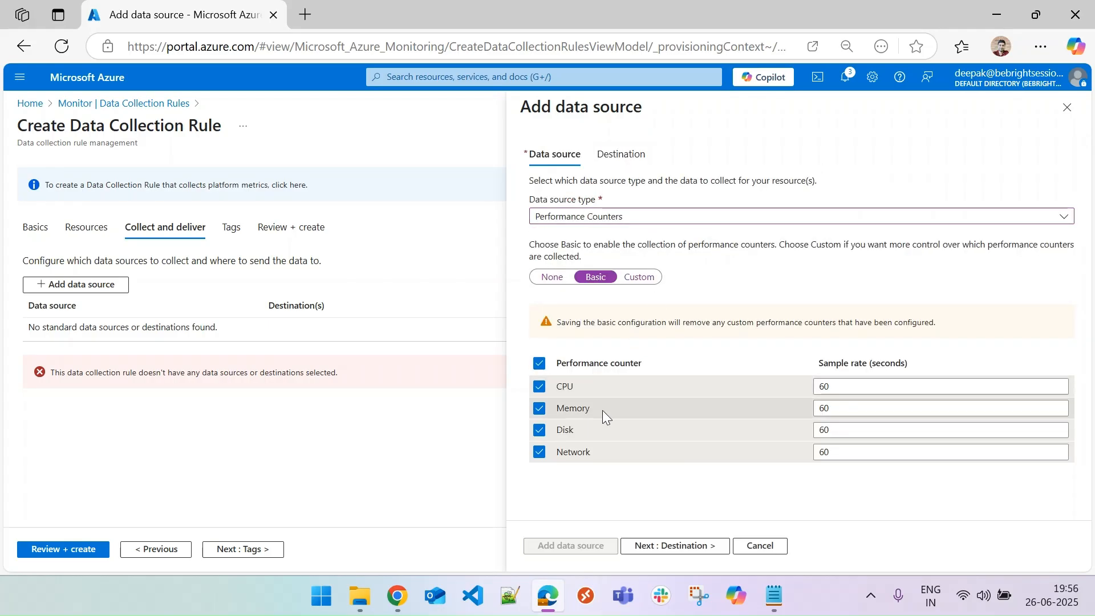
{"action": "left_click", "coordinate": [639, 277]}
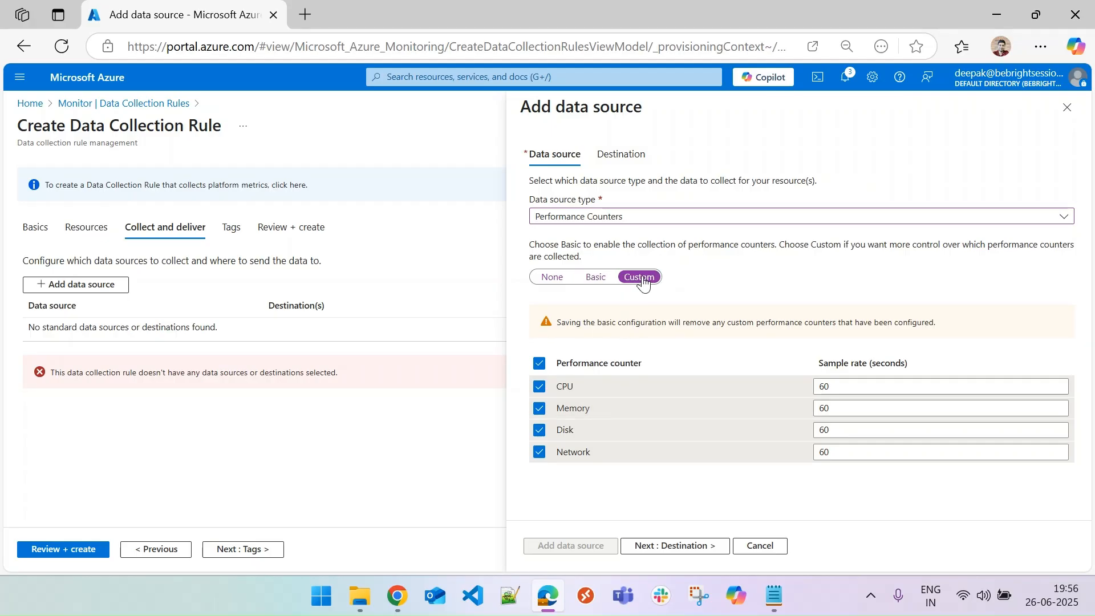
{"action": "scroll", "coordinate": [714, 311], "scroll_direction": "down", "scroll_amount": 2}
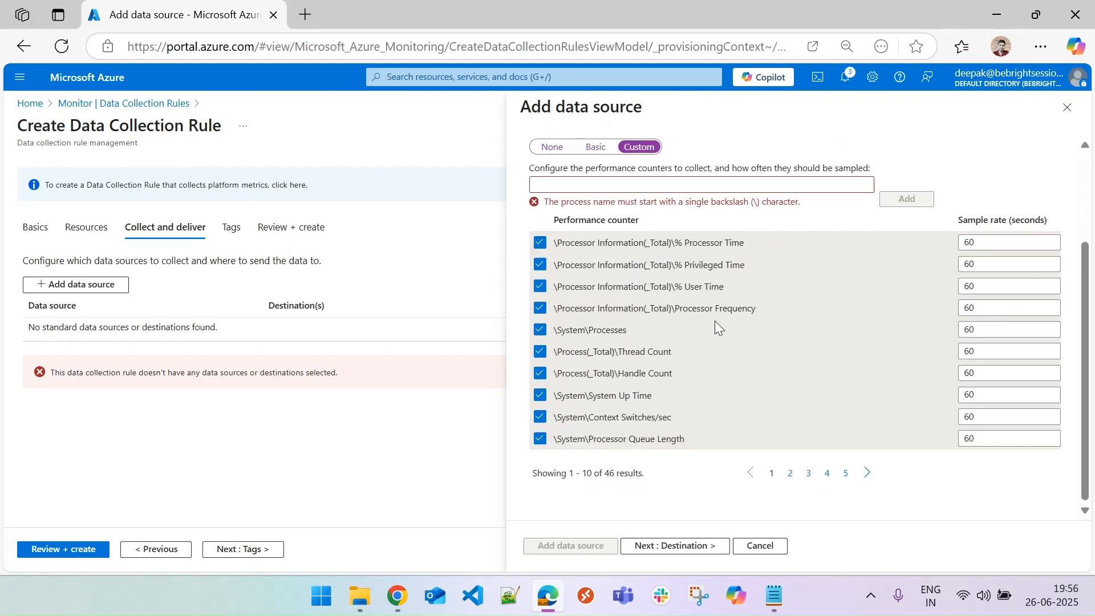
Uncheck and re-check the first three Memory counters on page 2 of the custom counter list, returning to page 1.
{"action": "left_click", "coordinate": [791, 473]}
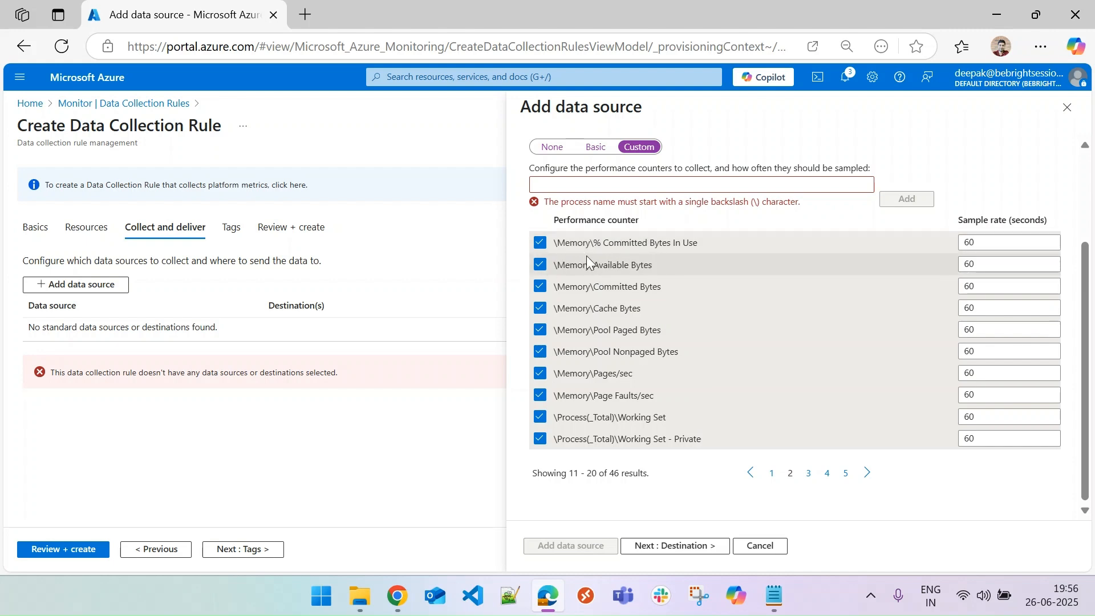
{"action": "left_click", "coordinate": [540, 243]}
{"action": "left_click", "coordinate": [540, 264]}
{"action": "left_click", "coordinate": [540, 286]}
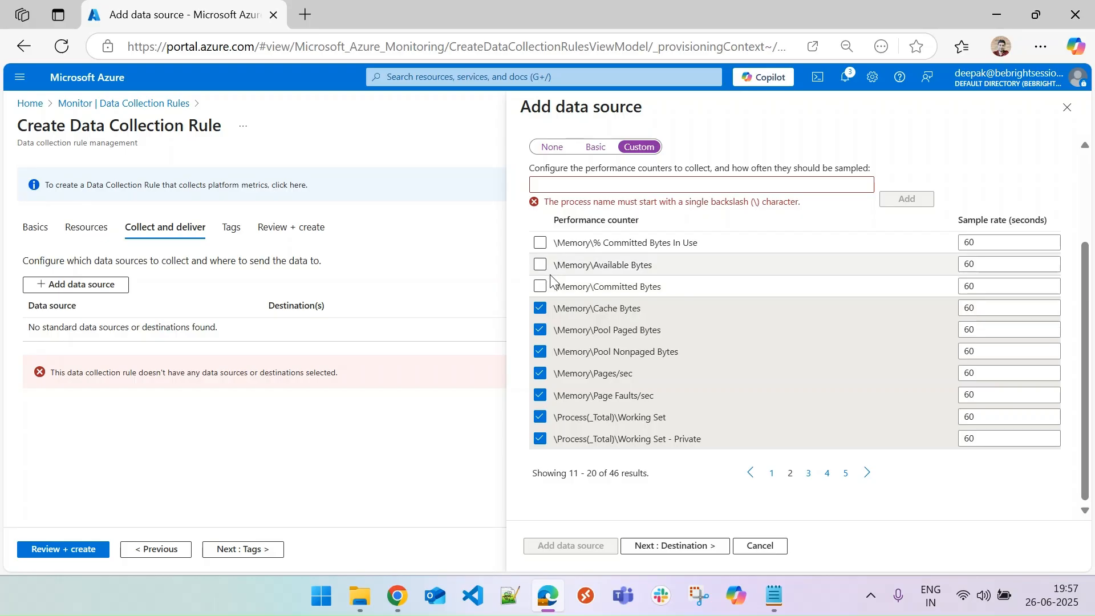
{"action": "left_click", "coordinate": [542, 286]}
{"action": "left_click", "coordinate": [540, 264]}
{"action": "left_click", "coordinate": [540, 242]}
{"action": "left_click", "coordinate": [772, 474]}
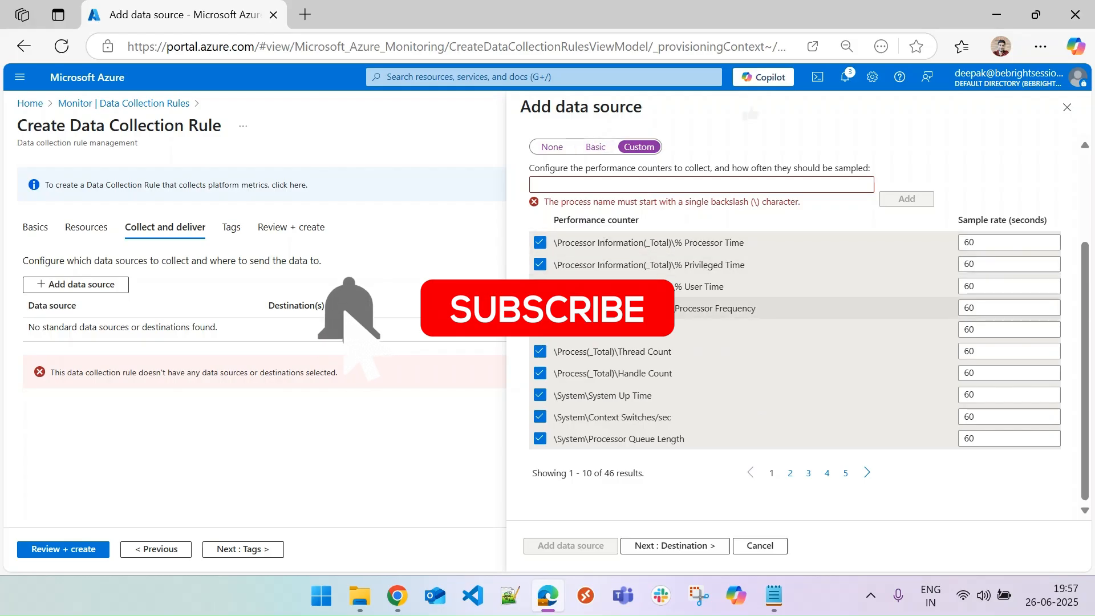
Switch the performance counters back to Basic and continue to the Destination tab.
{"action": "left_click", "coordinate": [595, 147]}
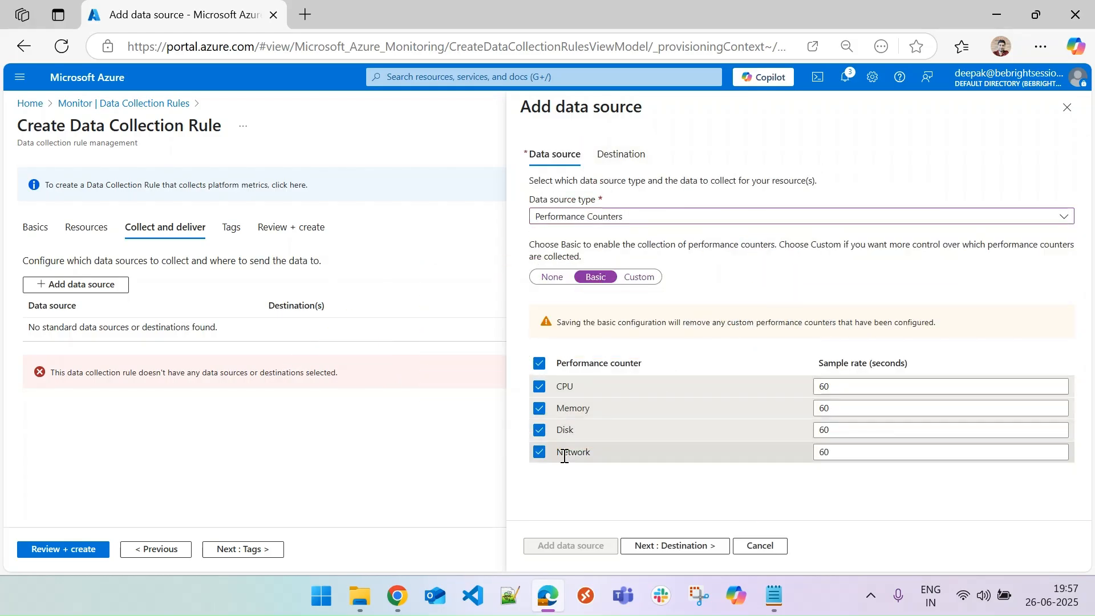
{"action": "left_click", "coordinate": [684, 546]}
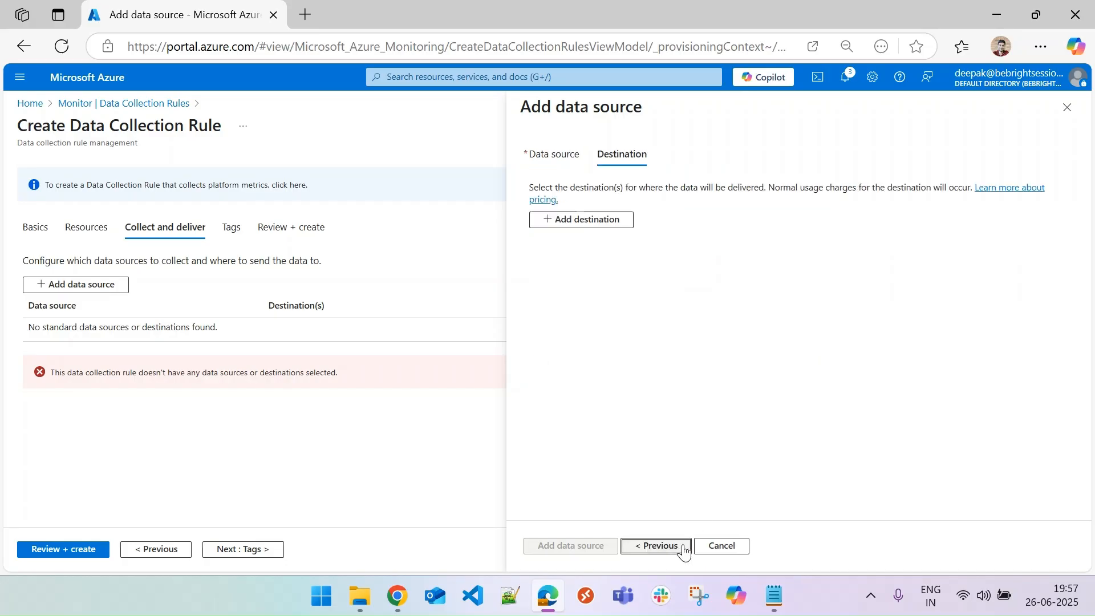
Add an Azure Monitor Logs destination using the Pay-As-You-Go subscription and the la-monitor-demo workspace, then add the data source.
{"action": "left_click", "coordinate": [587, 219]}
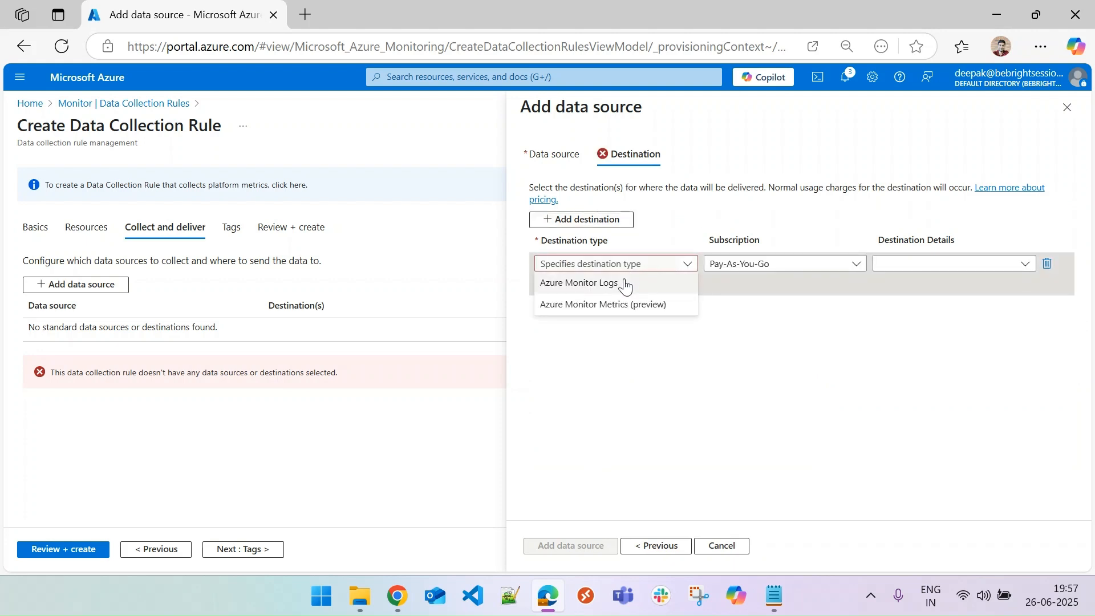
{"action": "left_click", "coordinate": [624, 287]}
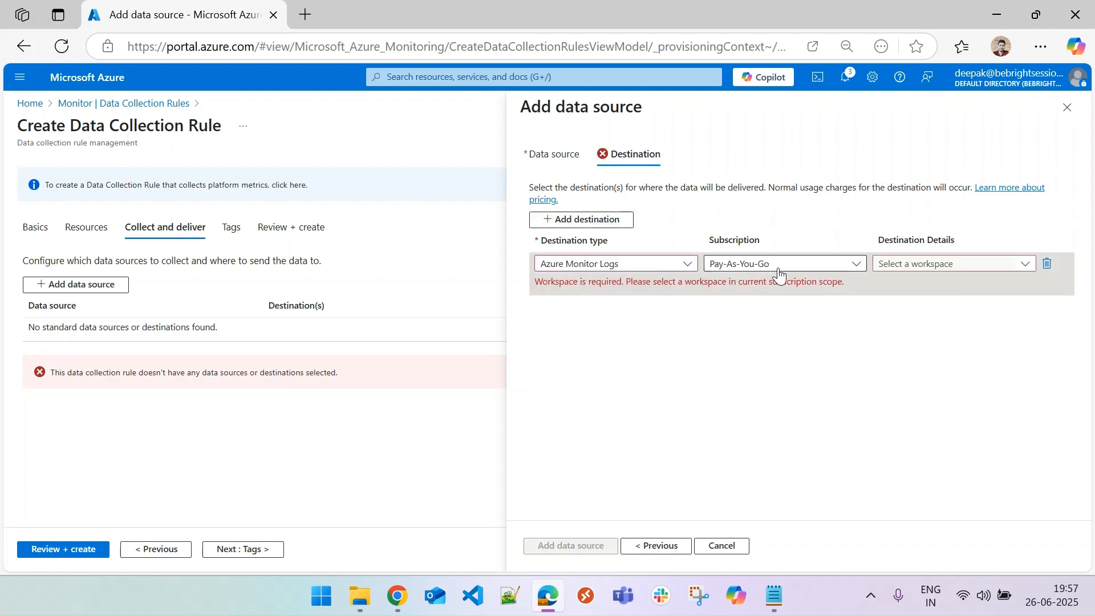
{"action": "left_click", "coordinate": [785, 269]}
{"action": "left_click", "coordinate": [889, 264]}
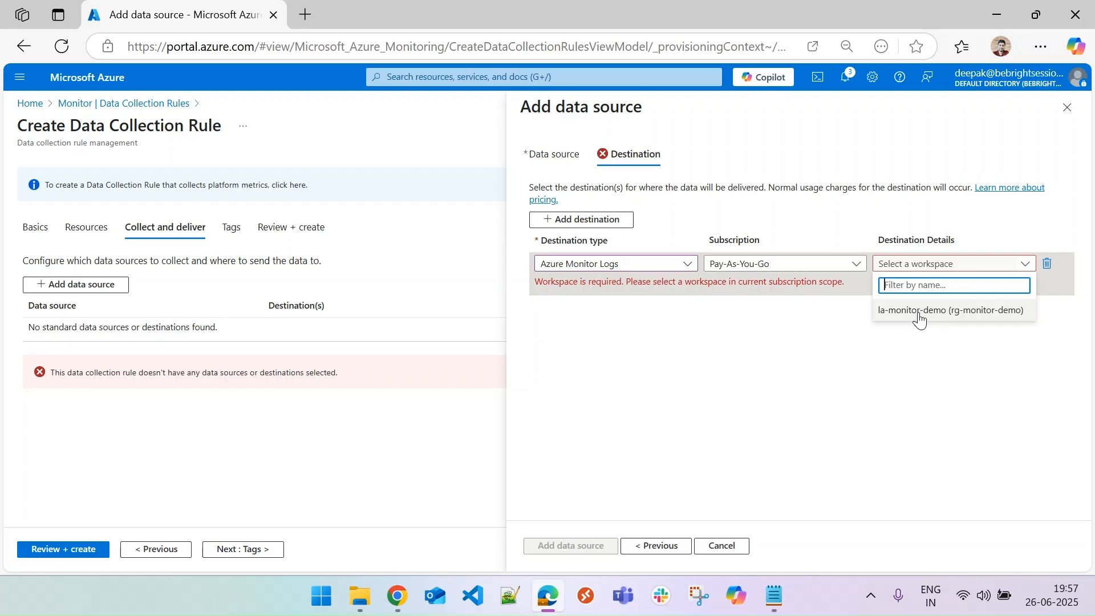
{"action": "left_click", "coordinate": [919, 311]}
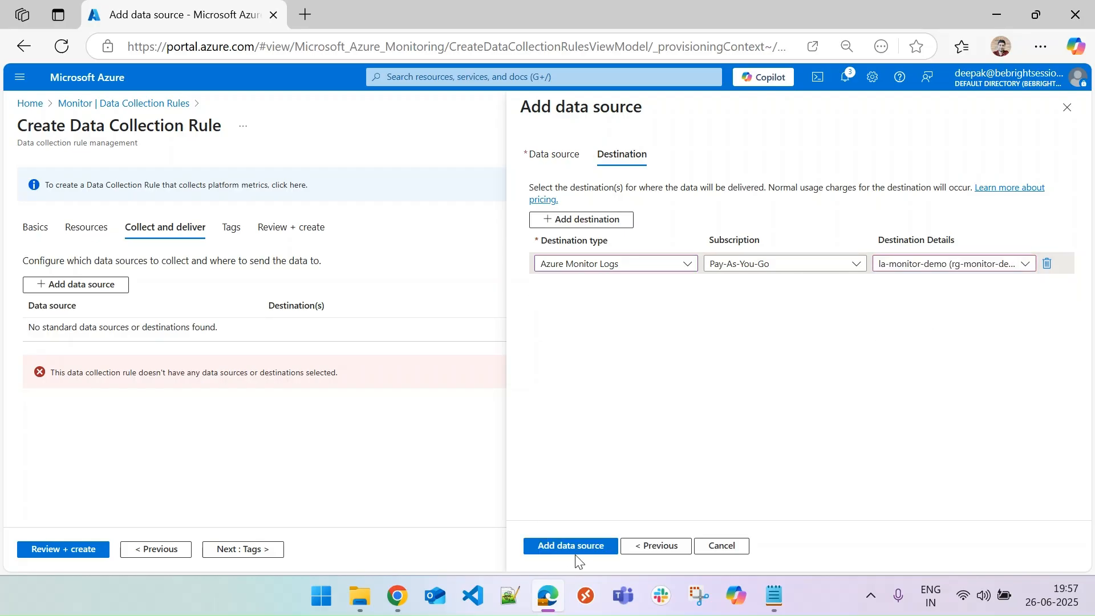
{"action": "left_click", "coordinate": [570, 547]}
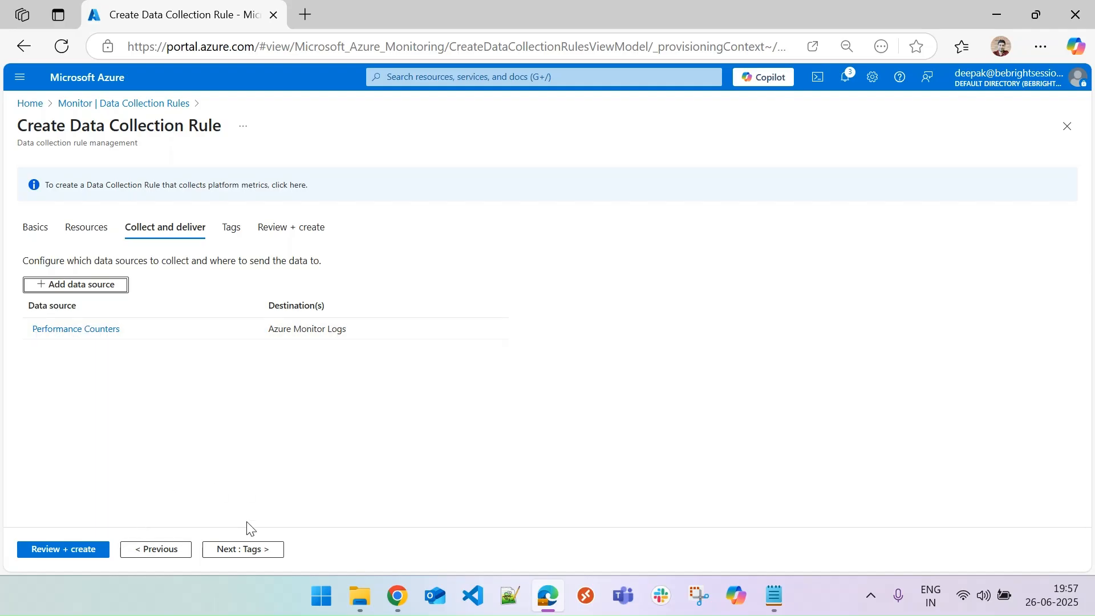
Review and create the data collection rule.
{"action": "left_click", "coordinate": [81, 549]}
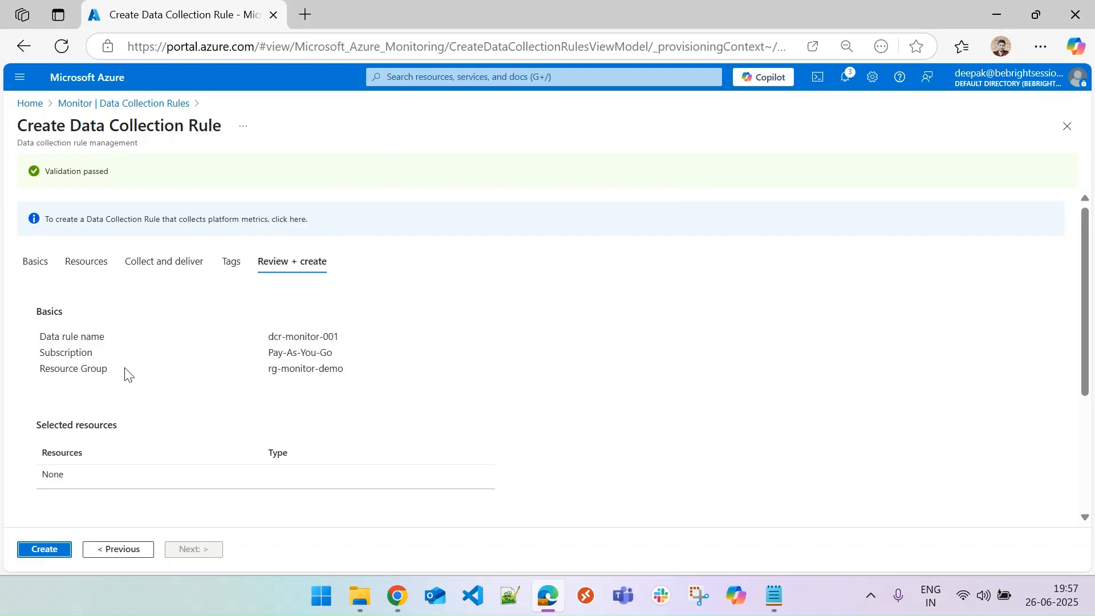
{"action": "left_click", "coordinate": [44, 549]}
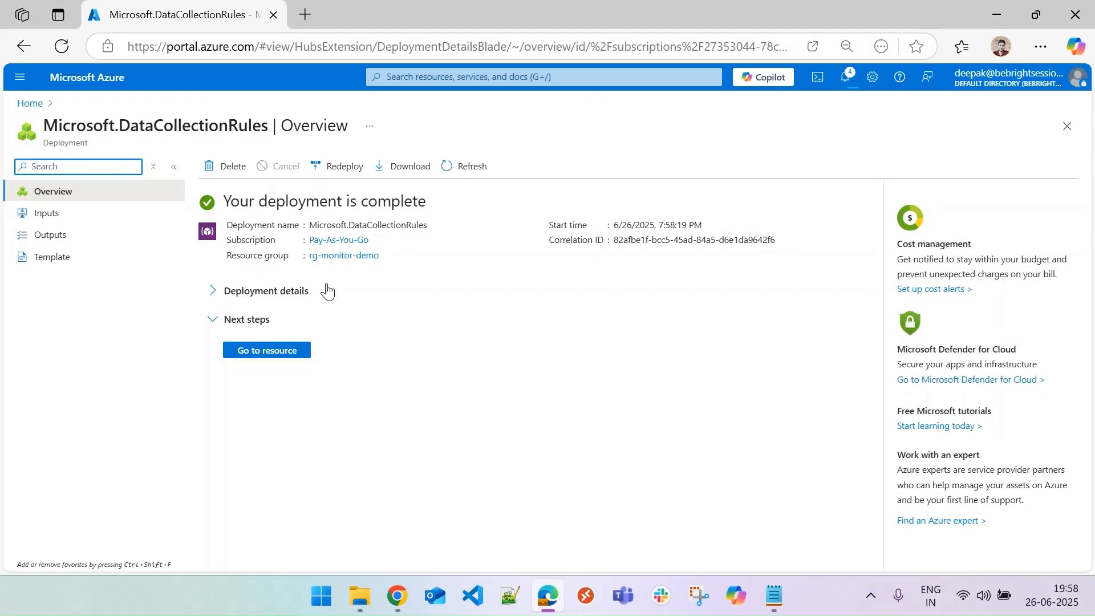
Open the newly deployed data collection rule, view its data sources, and close it.
{"action": "left_click", "coordinate": [267, 350]}
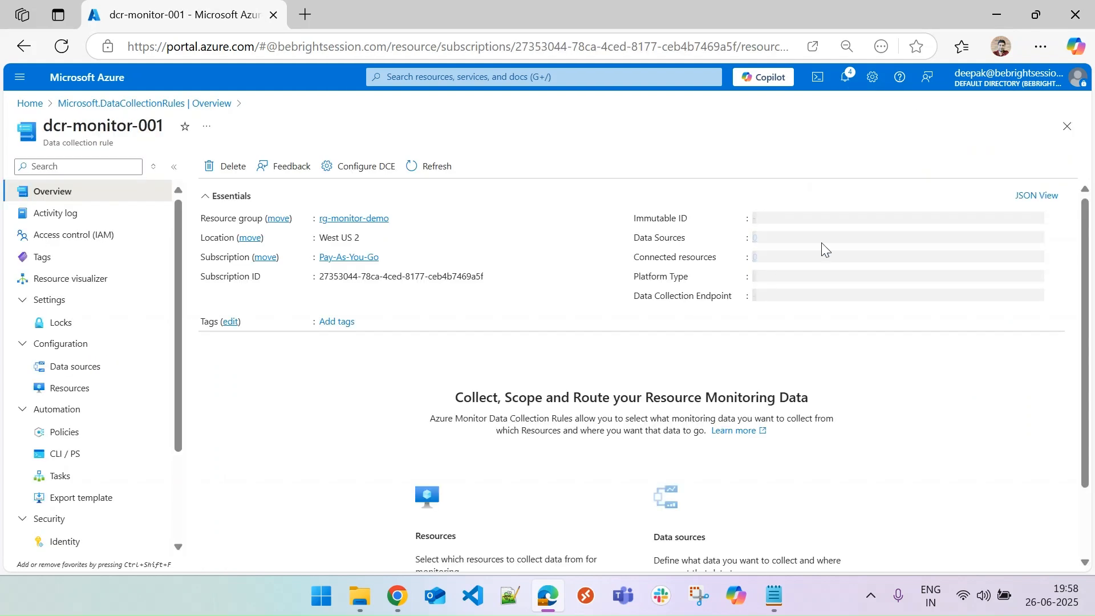
{"action": "left_click", "coordinate": [90, 372]}
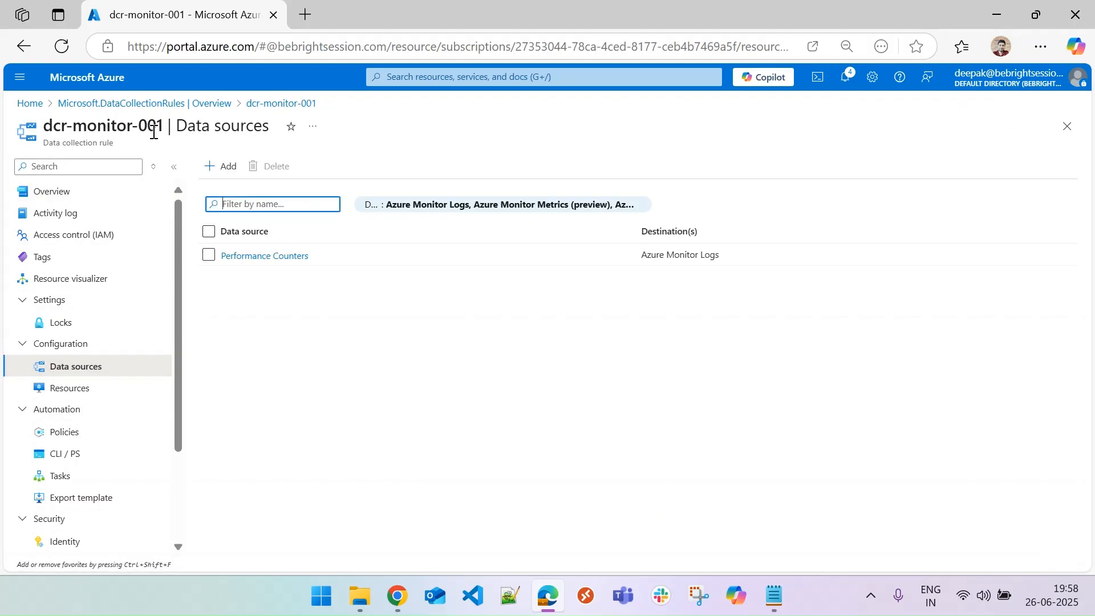
{"action": "left_click", "coordinate": [1066, 126]}
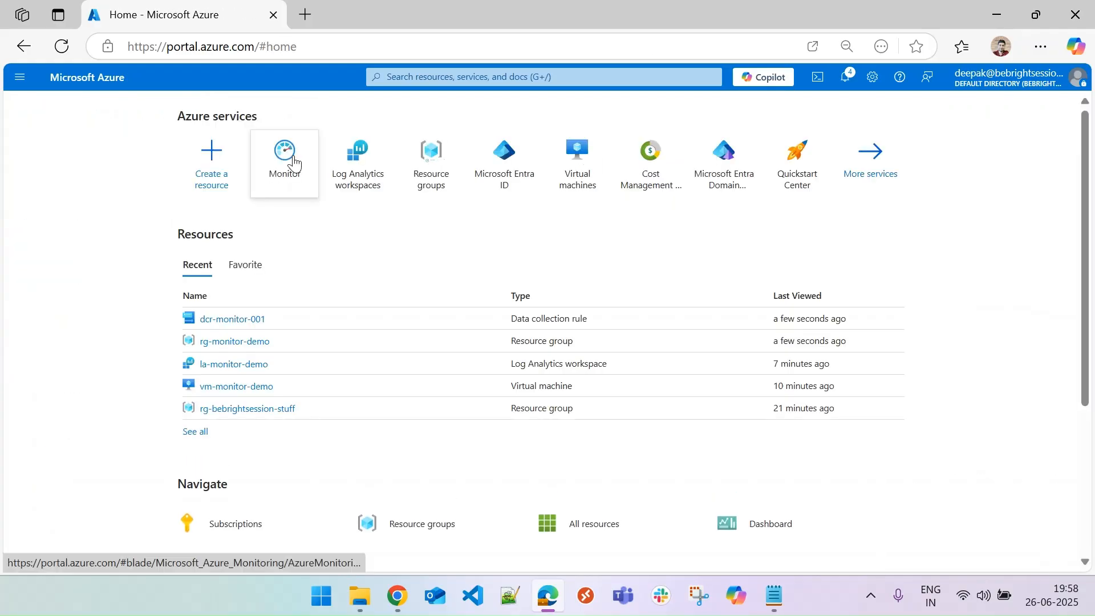
Go to Monitor's Data Collection Rules list and open dcr-monitor-001.
{"action": "left_click", "coordinate": [290, 162]}
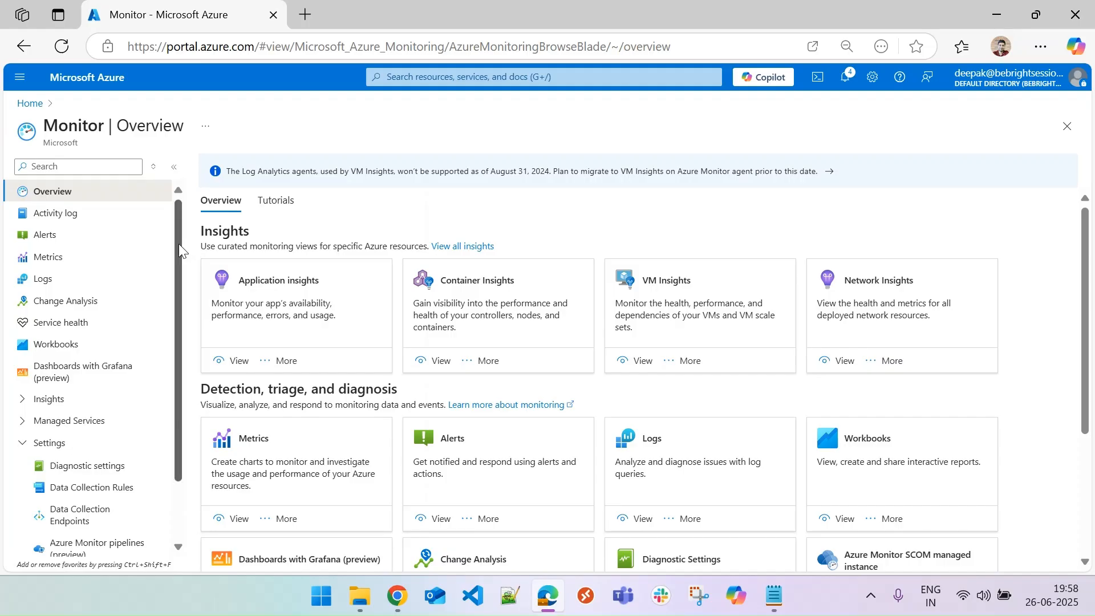
{"action": "scroll", "coordinate": [91, 342], "scroll_direction": "down", "scroll_amount": 1}
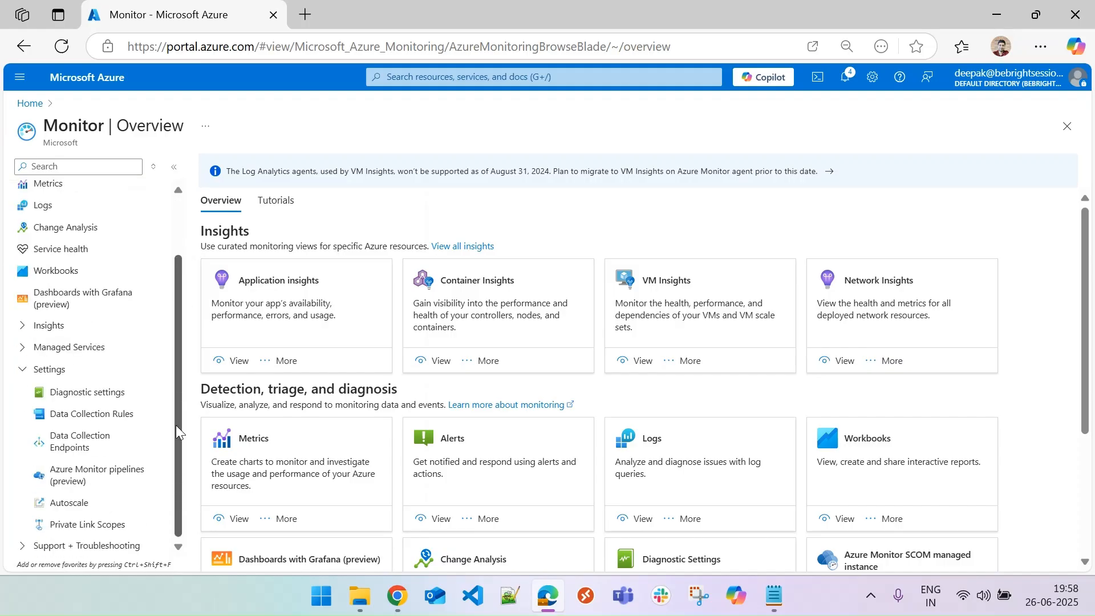
{"action": "left_click", "coordinate": [84, 418]}
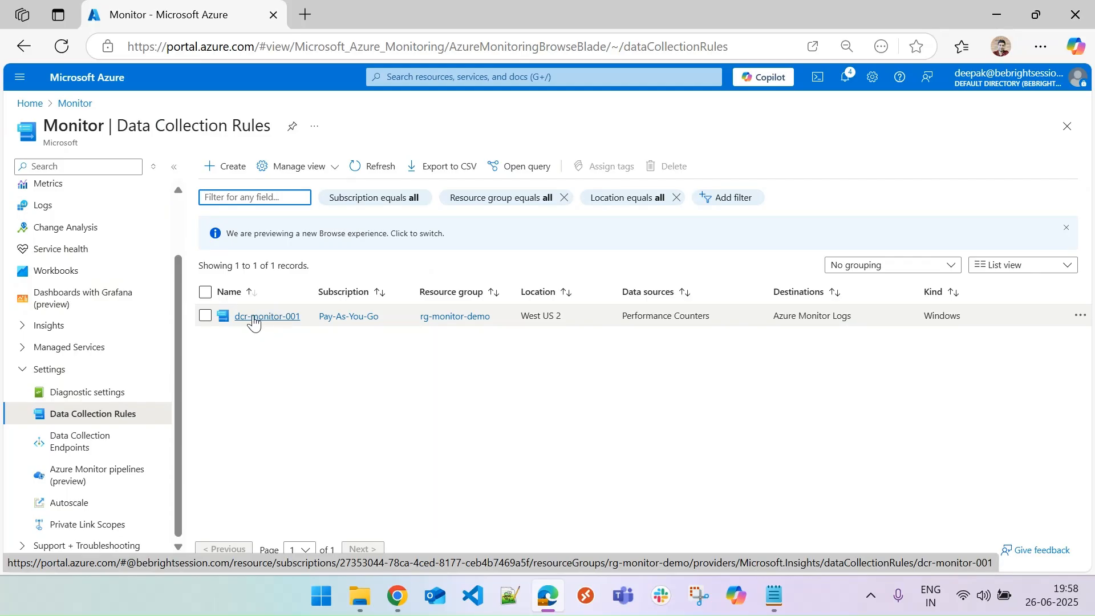
{"action": "left_click", "coordinate": [261, 317]}
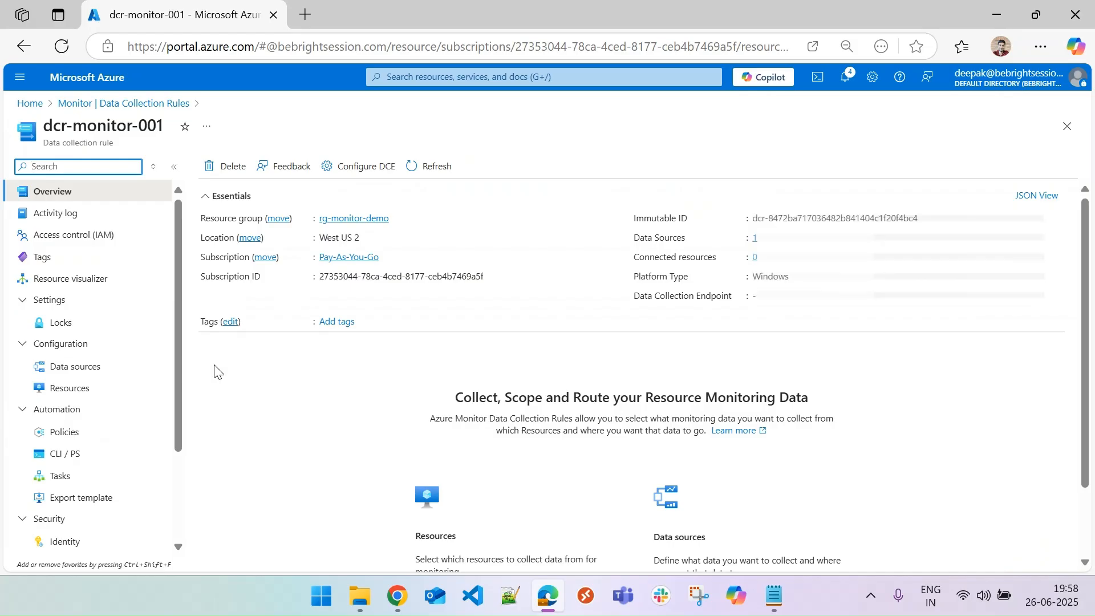
Inspect the rule's Performance Counters data source settings and cancel out.
{"action": "left_click", "coordinate": [69, 372]}
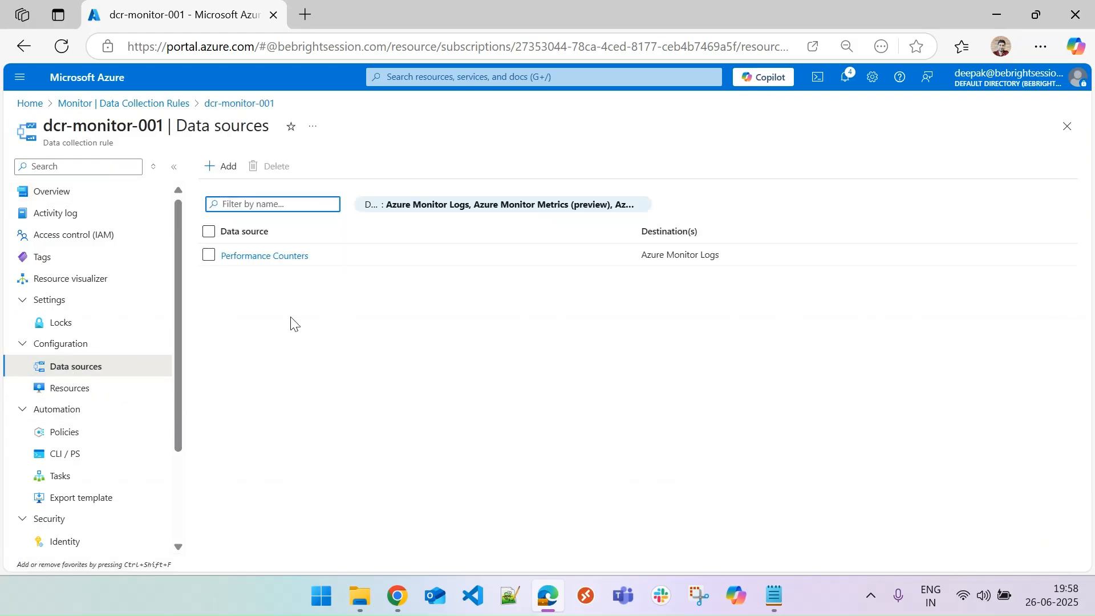
{"action": "left_click", "coordinate": [273, 261]}
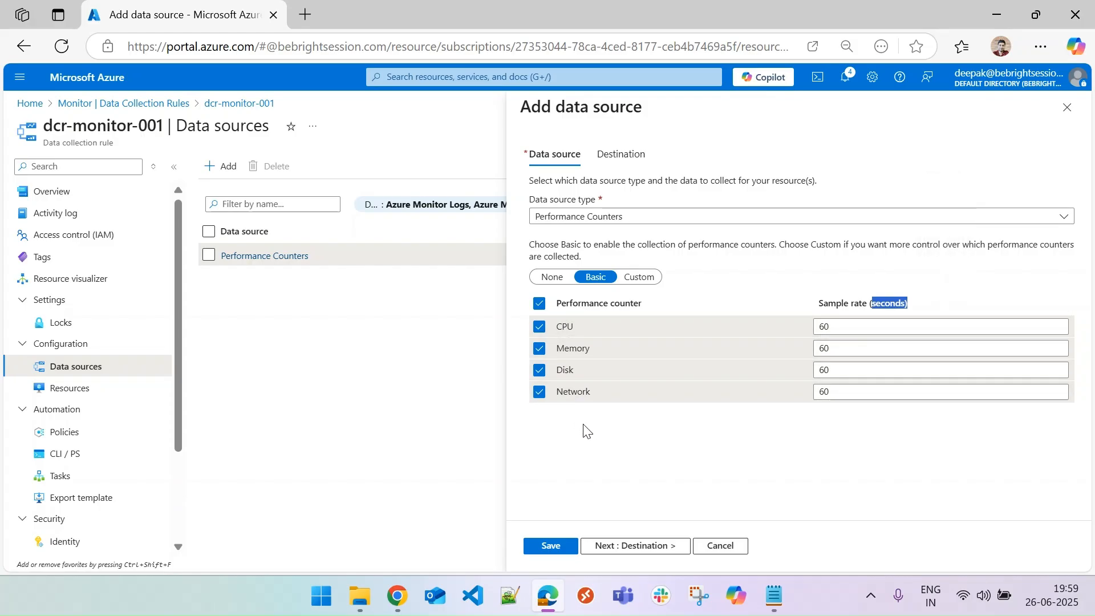
{"action": "left_click", "coordinate": [721, 546]}
Associate the virtual machine vm-monitor-demo with the rule as a resource.
{"action": "left_click", "coordinate": [70, 392]}
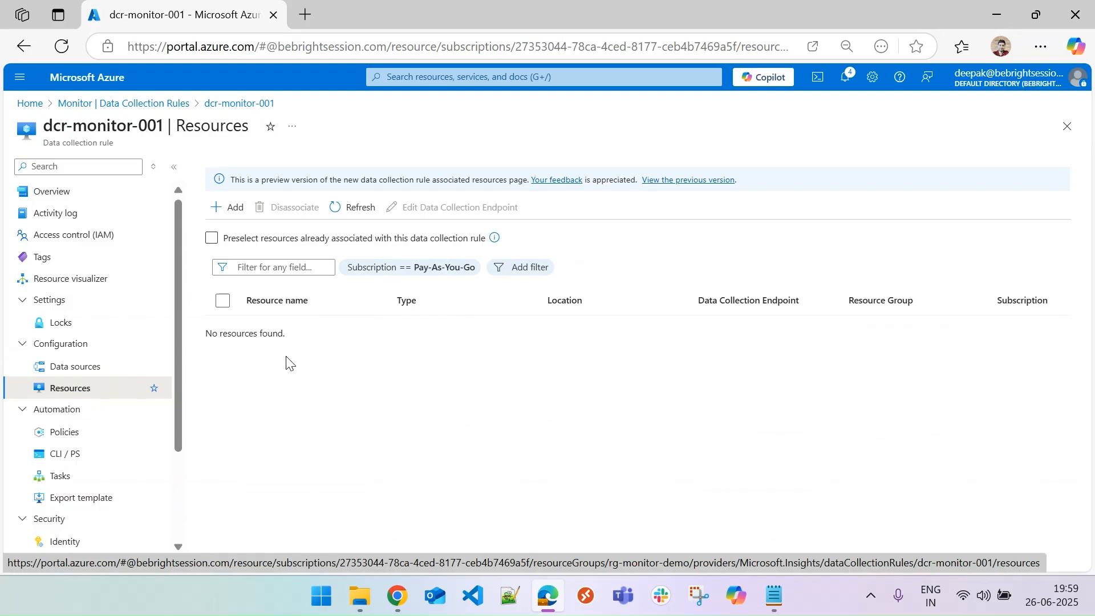
{"action": "left_click", "coordinate": [233, 211]}
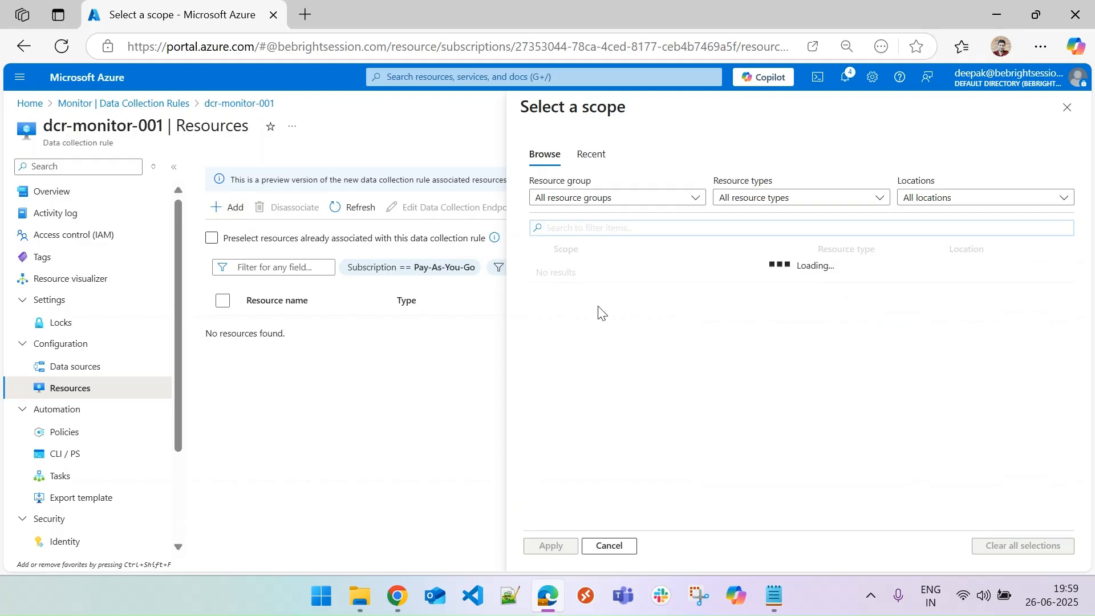
{"action": "left_click", "coordinate": [765, 199]}
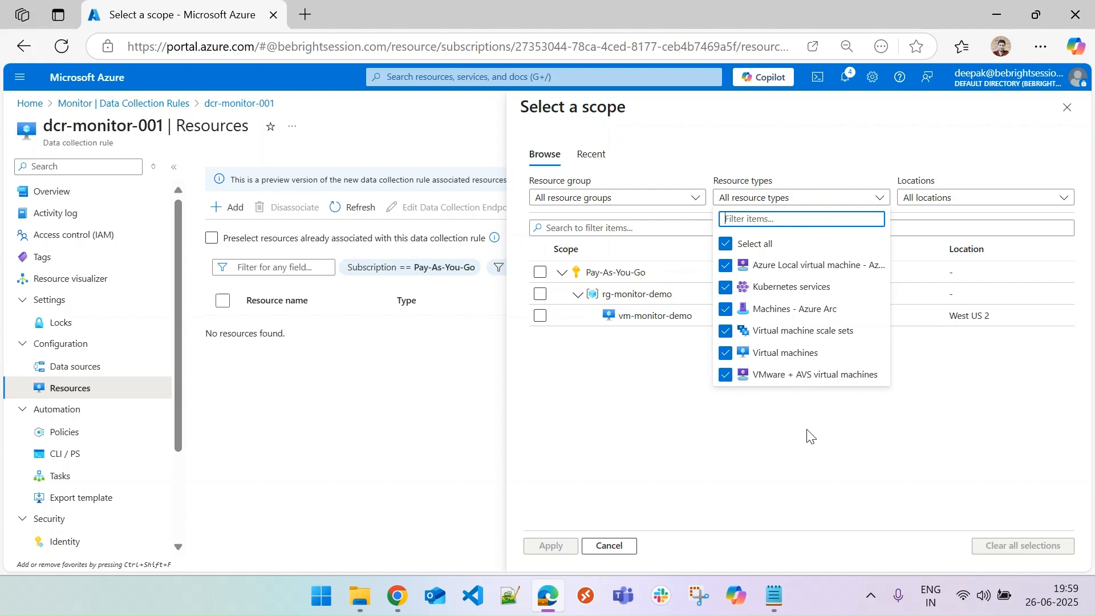
{"action": "left_click", "coordinate": [810, 438]}
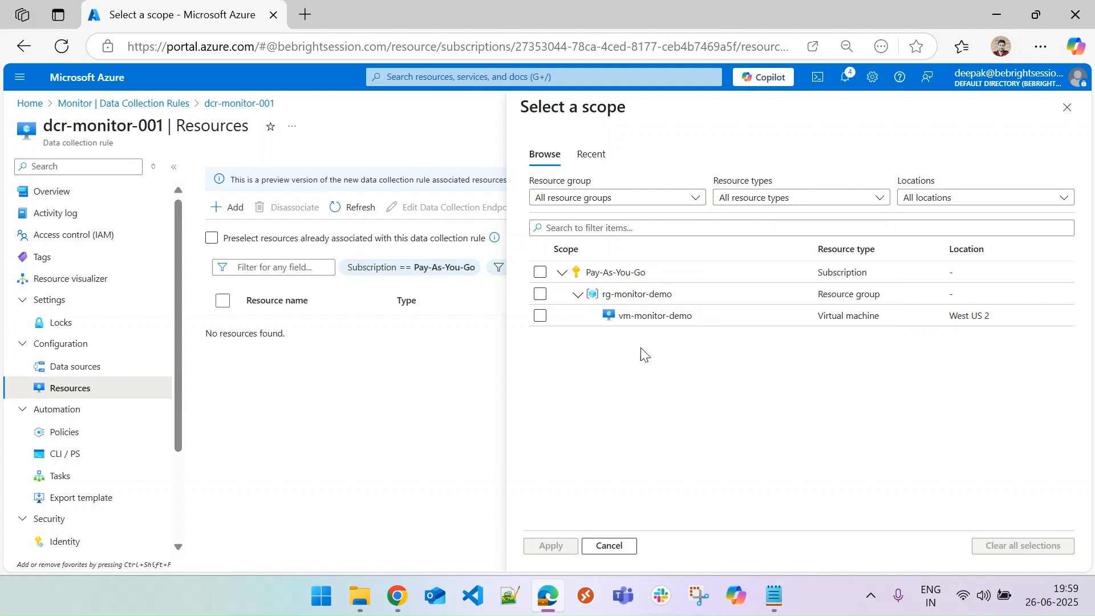
{"action": "left_click", "coordinate": [540, 315]}
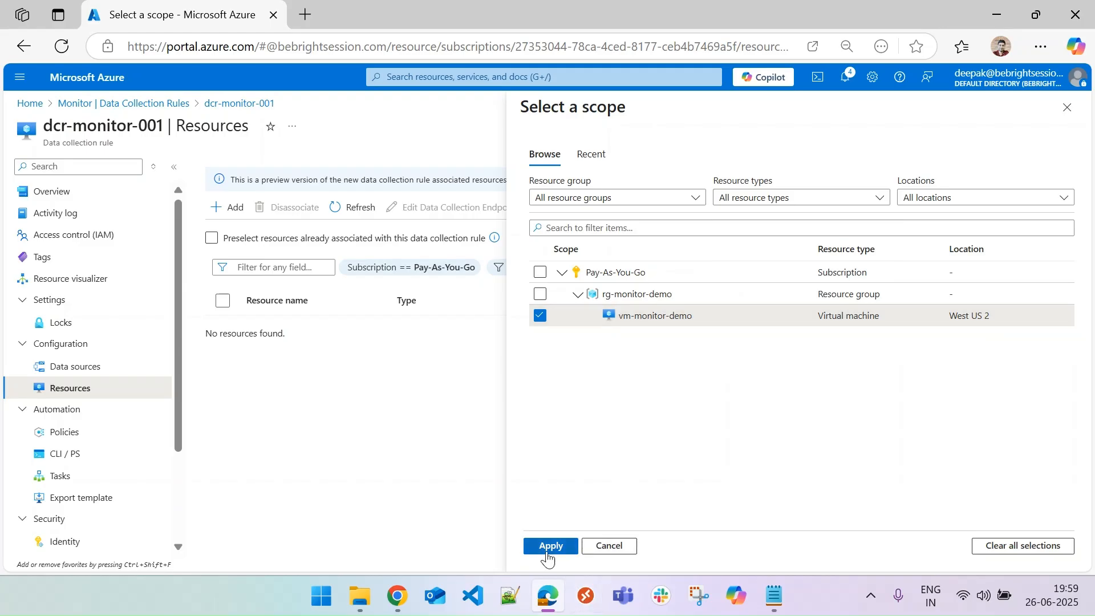
{"action": "left_click", "coordinate": [548, 546]}
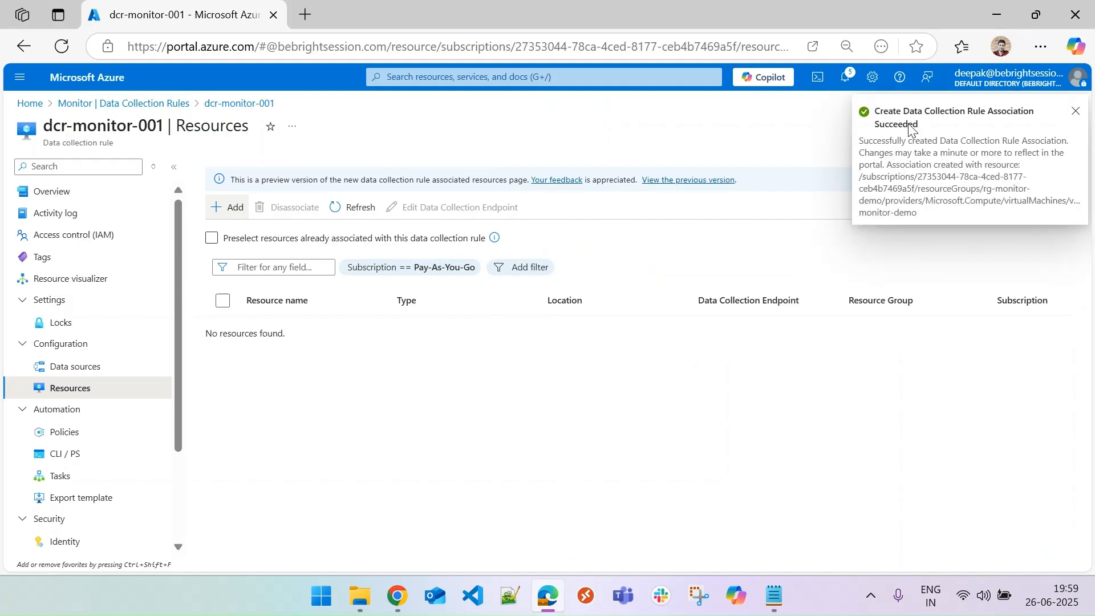
Dismiss the notifications and refresh the rule's associated resources list.
{"action": "left_click", "coordinate": [1074, 111]}
{"action": "left_click", "coordinate": [357, 206]}
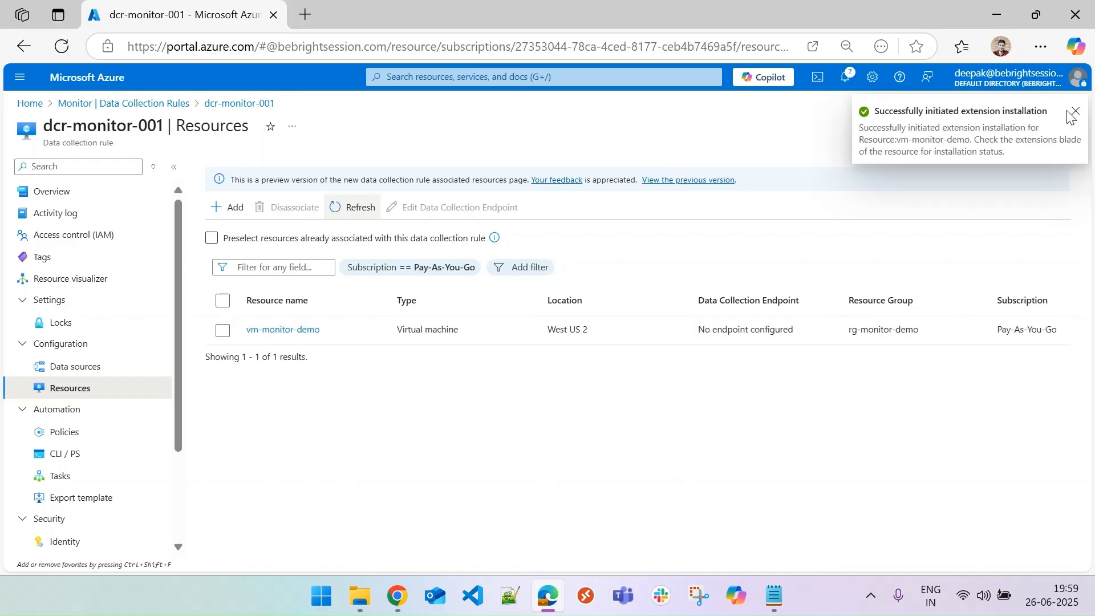
{"action": "left_click", "coordinate": [1072, 112]}
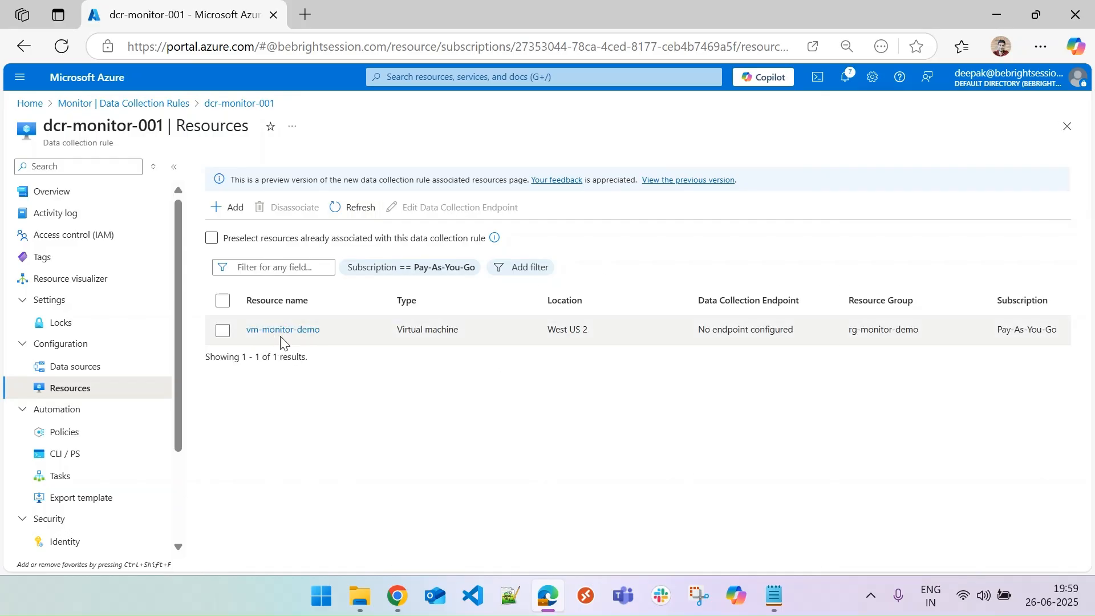
{"action": "right_click", "coordinate": [354, 329]}
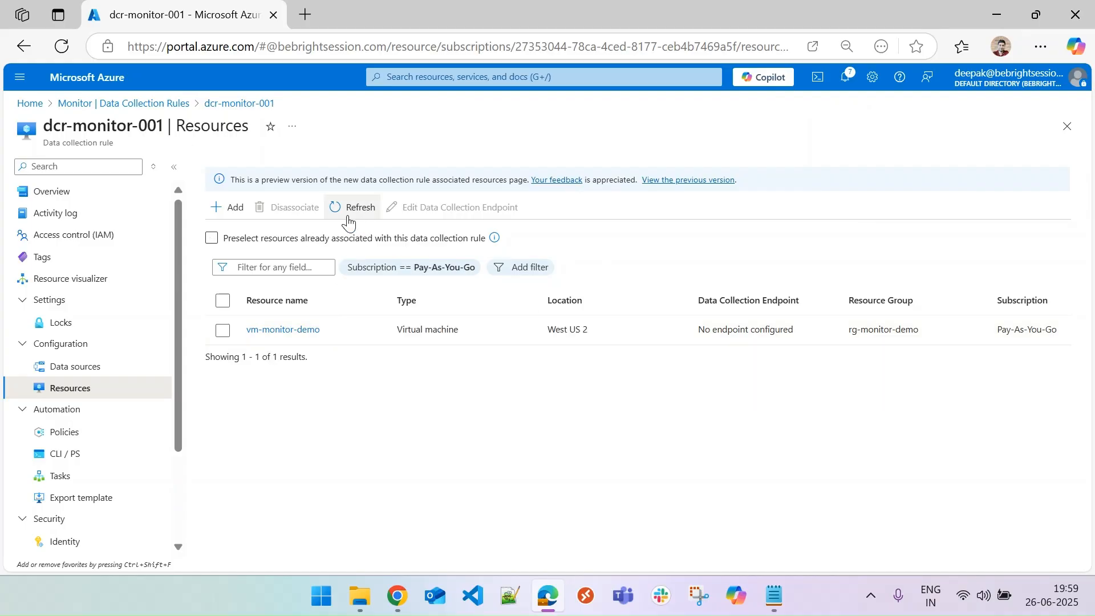
{"action": "mouse_move", "coordinate": [260, 338]}
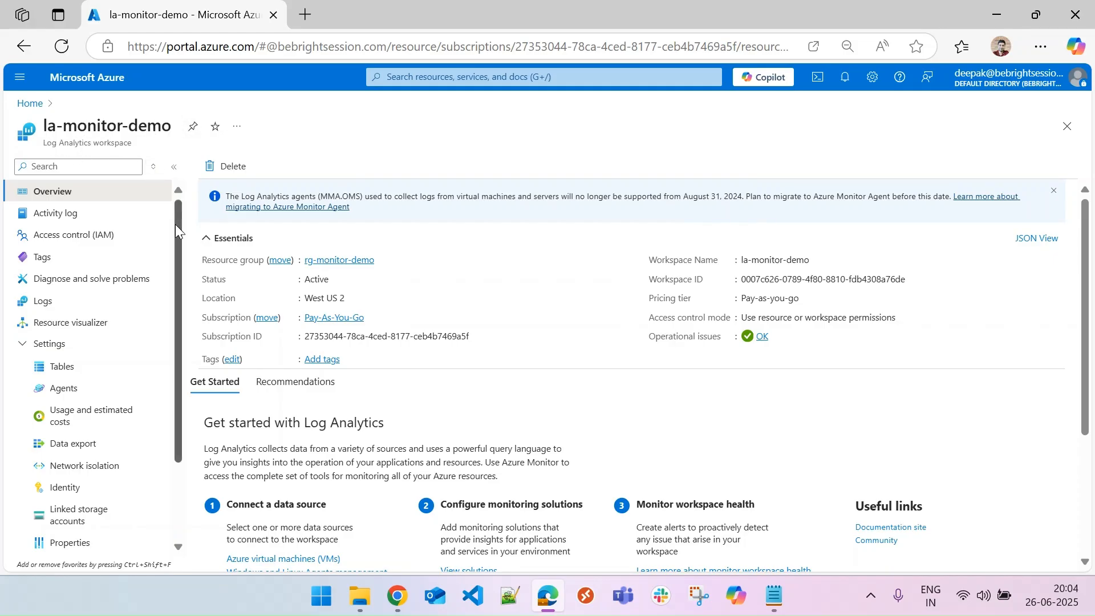
Review the la-monitor-demo workspace's tables, then open its Logs editor and close the Queries hub.
{"action": "scroll", "coordinate": [176, 224], "scroll_direction": "down", "scroll_amount": 1}
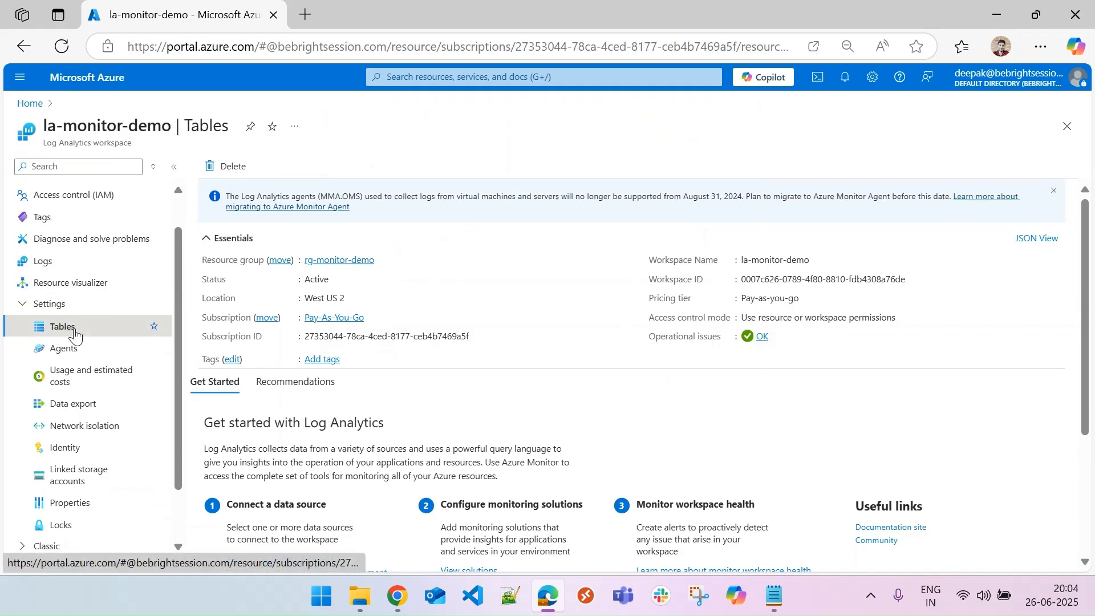
{"action": "left_click", "coordinate": [70, 331]}
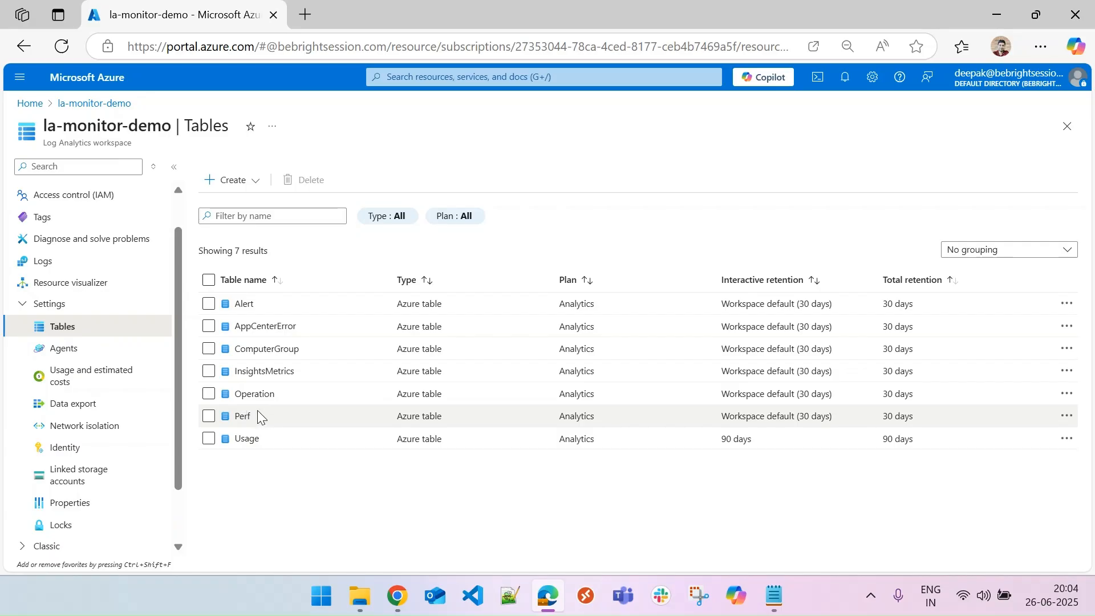
{"action": "left_click", "coordinate": [48, 267]}
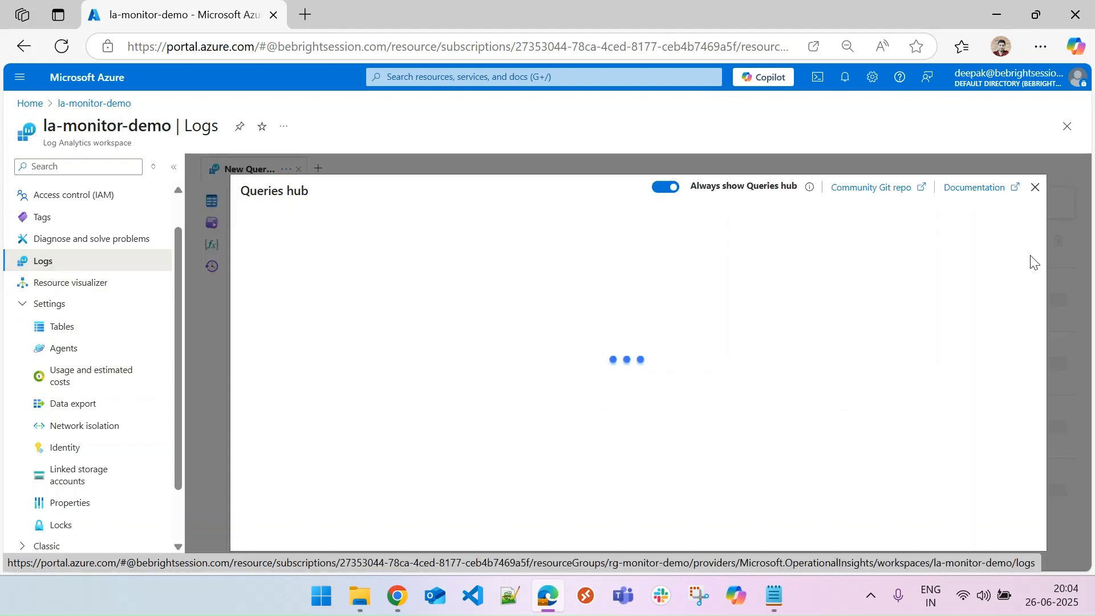
{"action": "left_click", "coordinate": [1034, 187]}
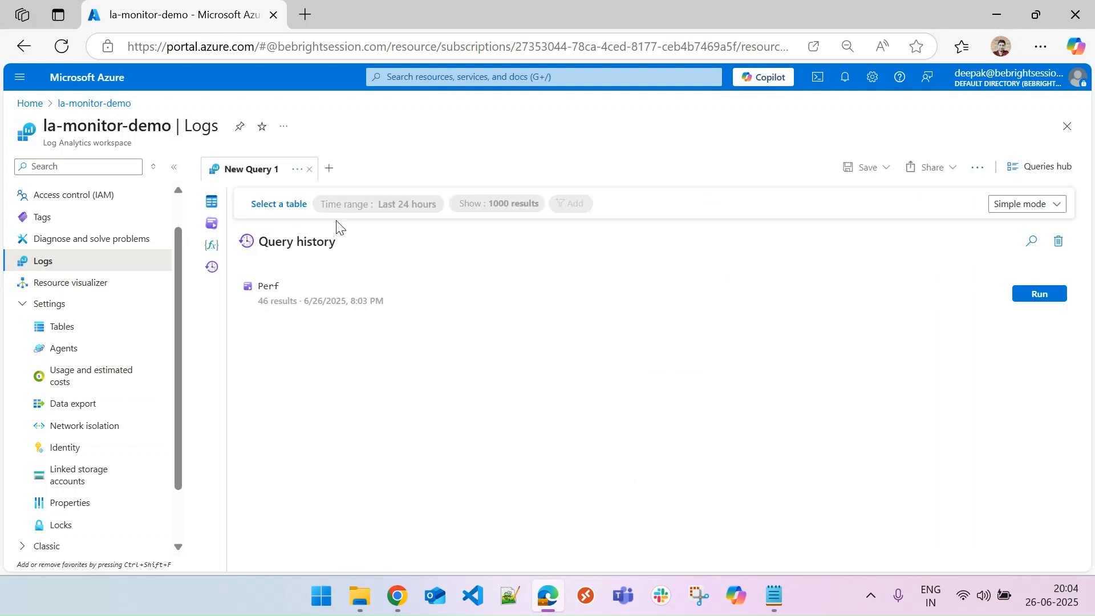
Open the workspace's tables list, expand LogManagement and run the Perf table query.
{"action": "left_click", "coordinate": [213, 202]}
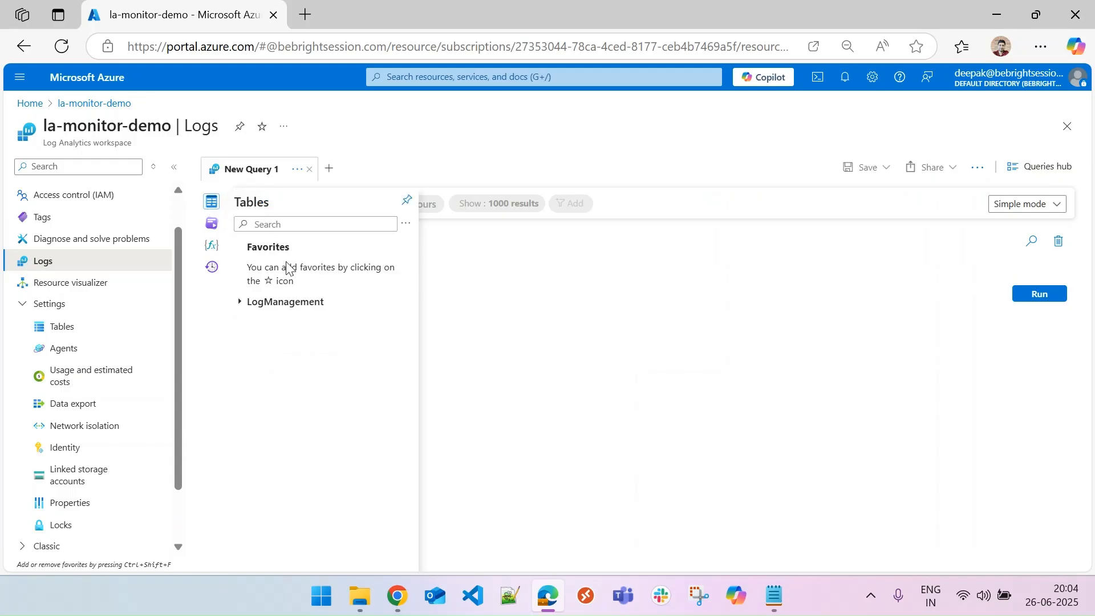
{"action": "left_click", "coordinate": [291, 307]}
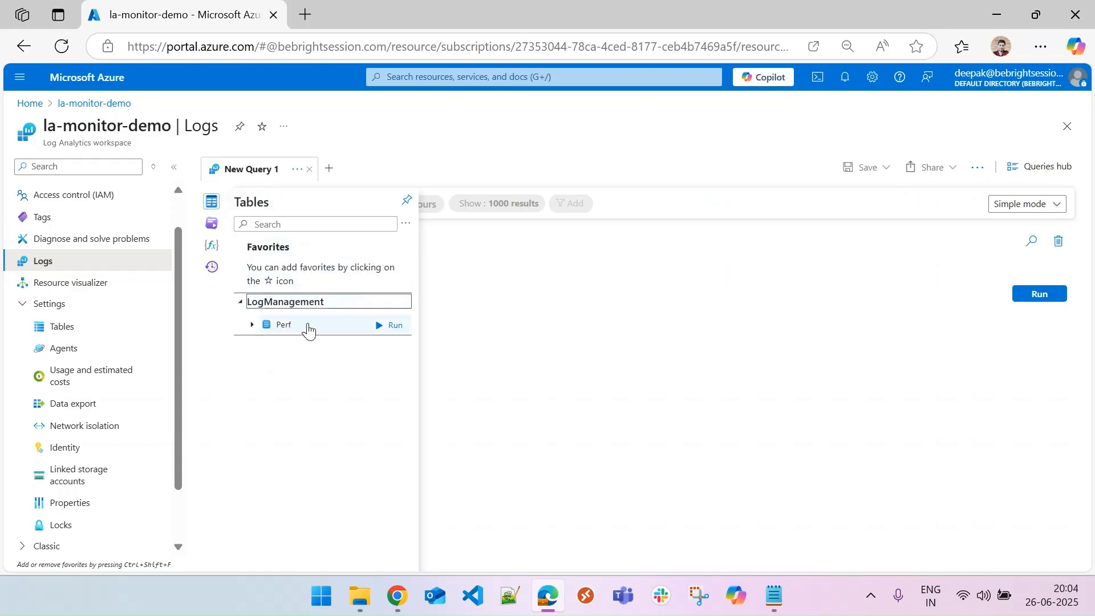
{"action": "mouse_move", "coordinate": [287, 332]}
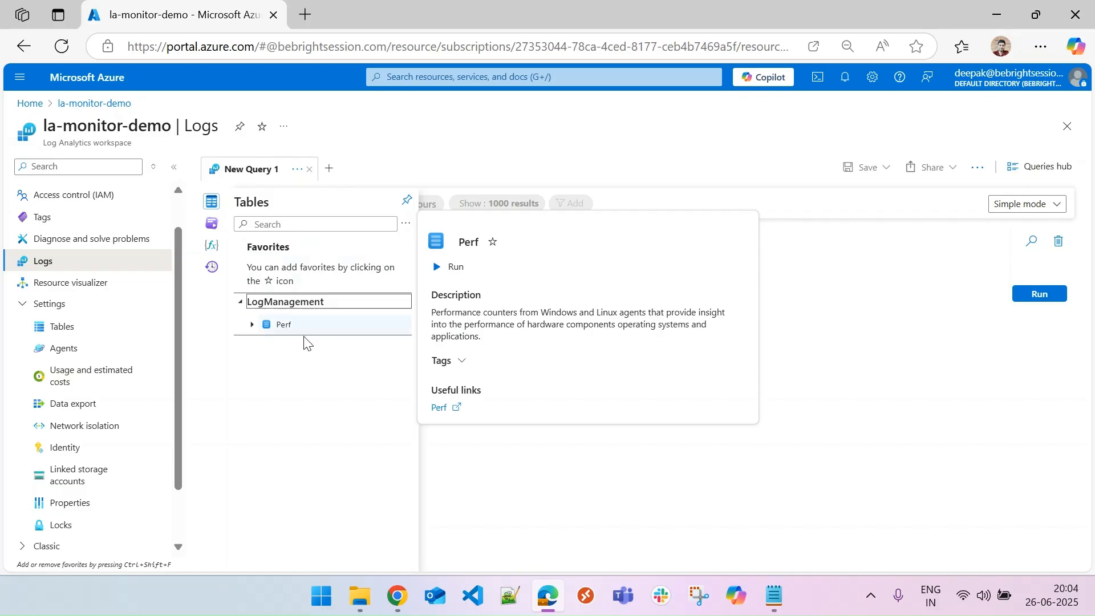
{"action": "left_click", "coordinate": [287, 325]}
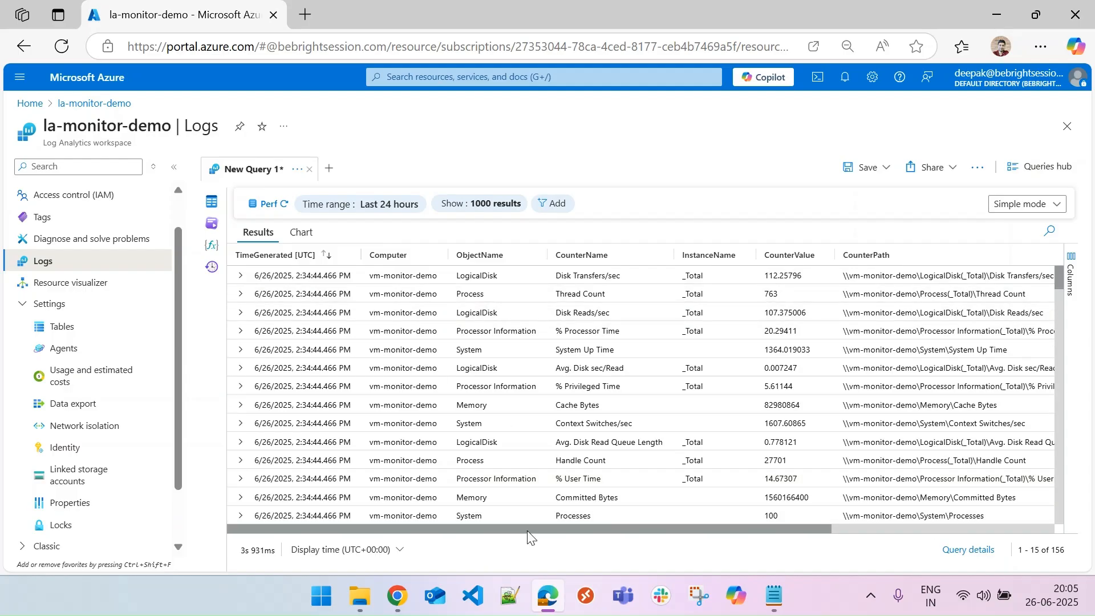
Switch the query editor from Simple mode to KQL mode.
{"action": "left_click_drag", "start_coordinate": [542, 529], "coordinate": [525, 545]}
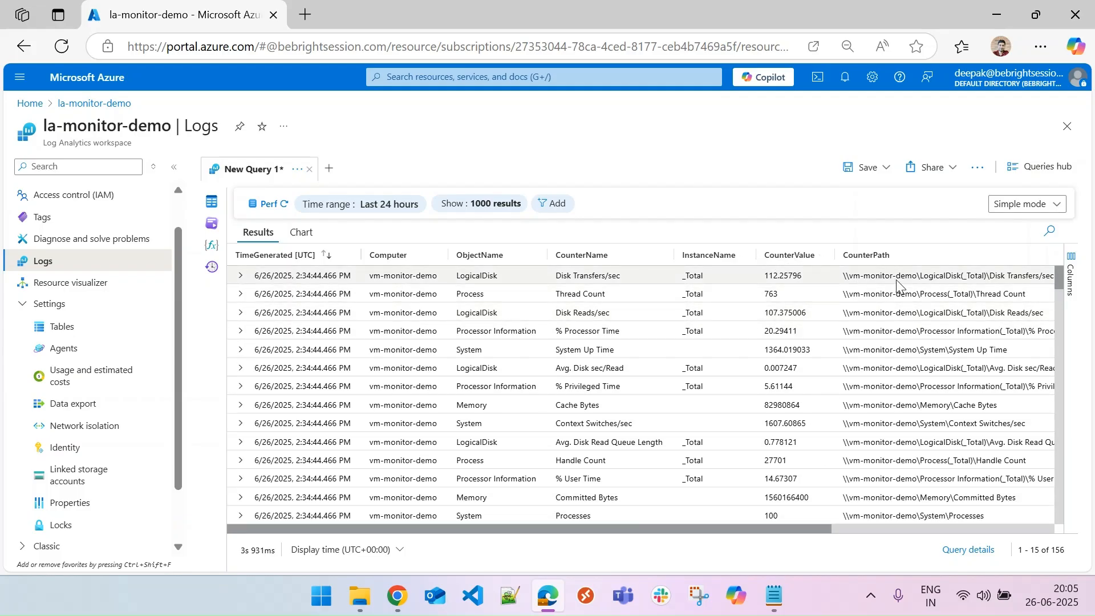
{"action": "left_click_drag", "start_coordinate": [783, 530], "coordinate": [343, 592]}
{"action": "left_click", "coordinate": [1015, 205]}
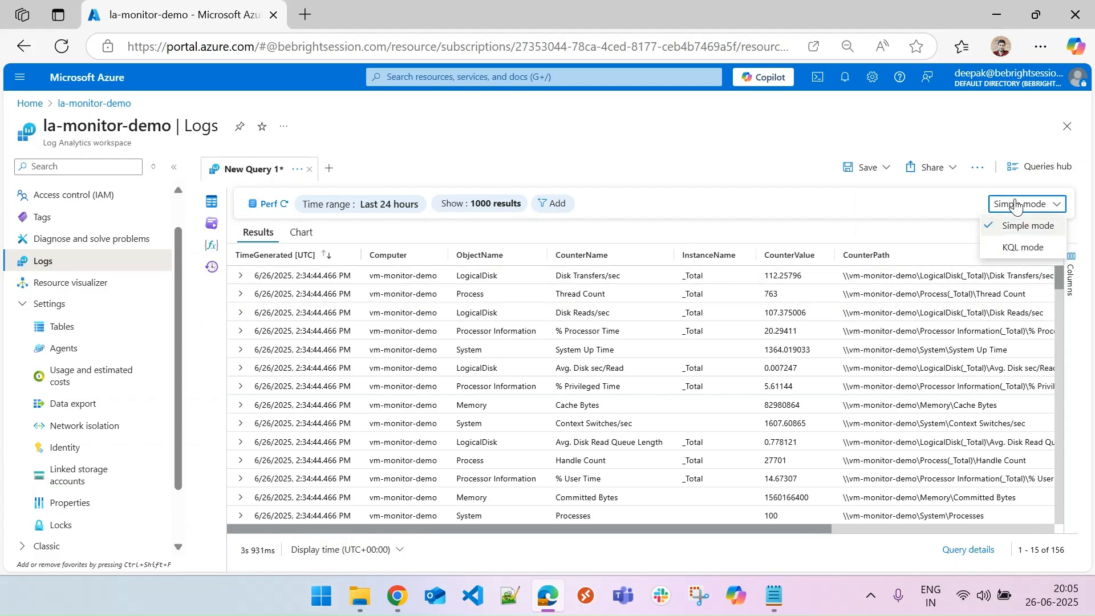
{"action": "left_click", "coordinate": [1023, 249]}
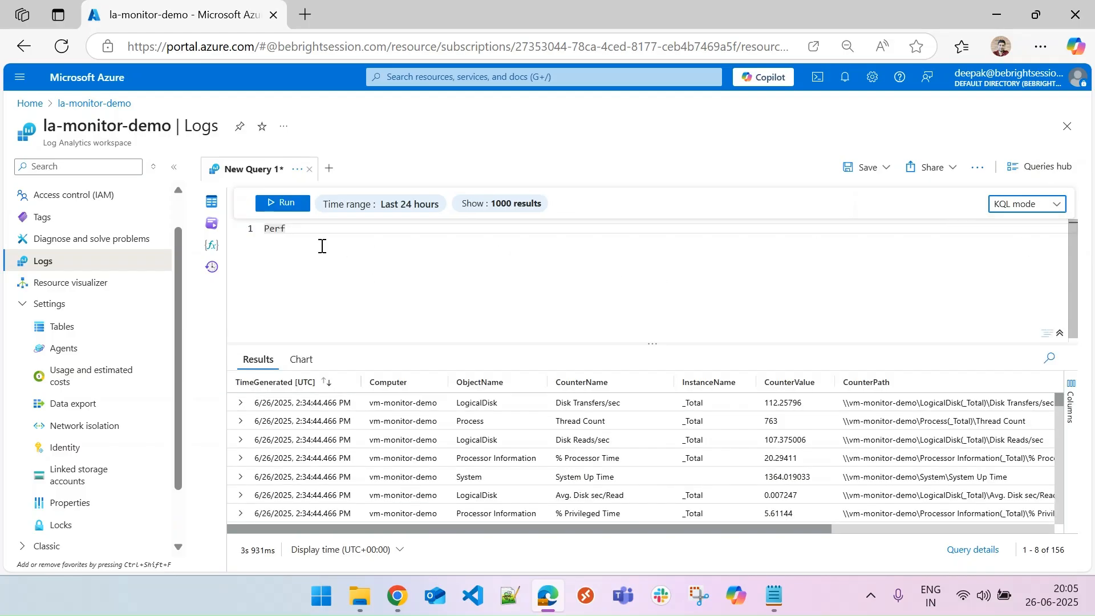
{"action": "left_click_drag", "start_coordinate": [371, 343], "coordinate": [373, 320]}
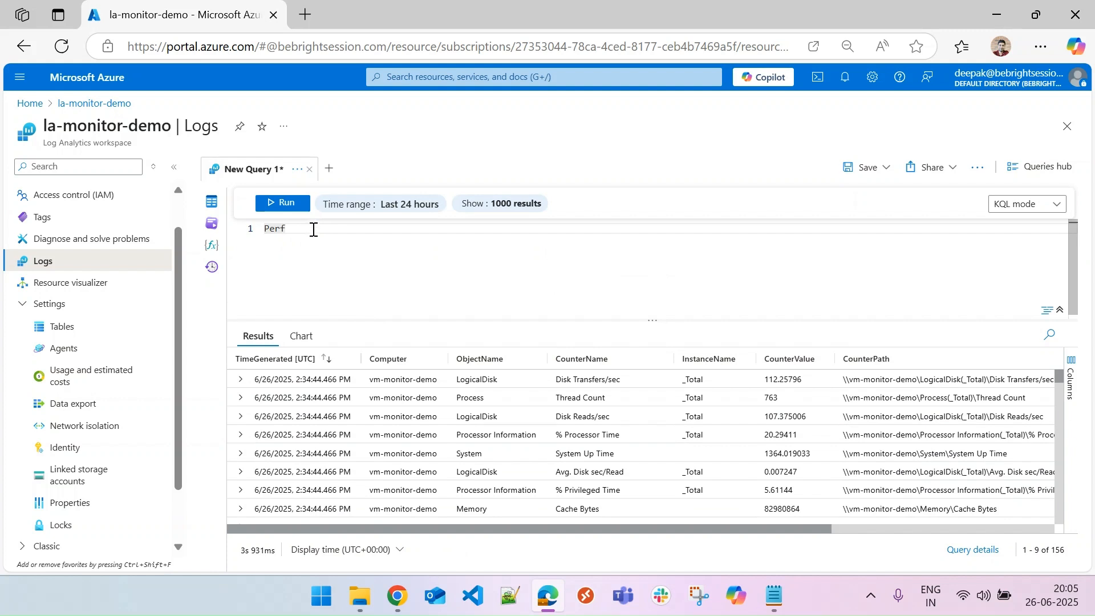
Add a filter line | where ObjectName contains "Processor" to the Perf query and run it.
{"action": "key", "text": "Return"}
{"action": "type", "text": "| "}
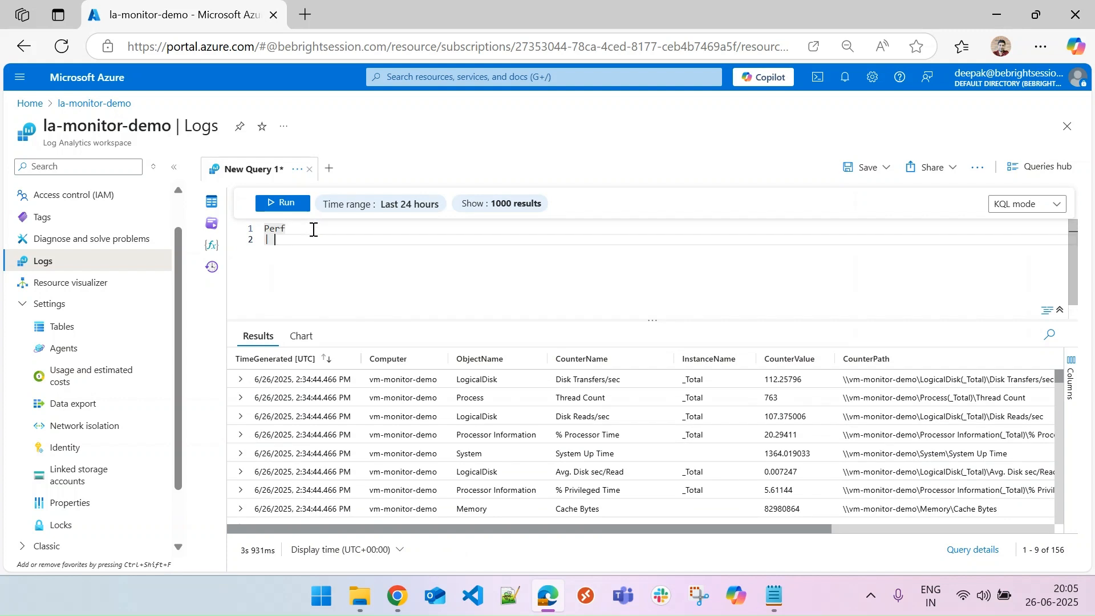
{"action": "type", "text": "where obj"}
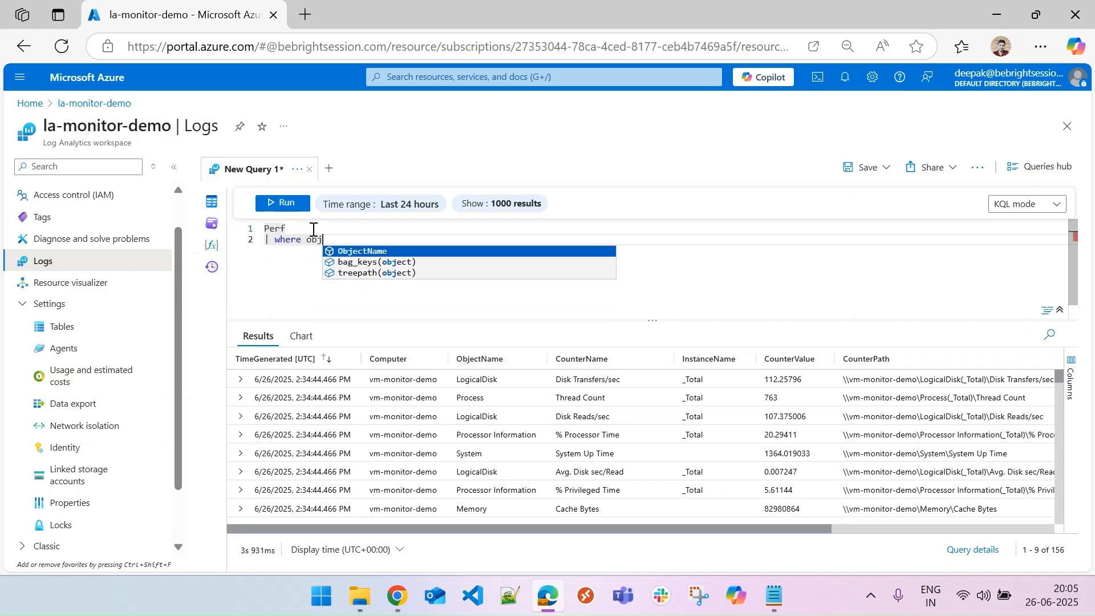
{"action": "key", "text": "Tab"}
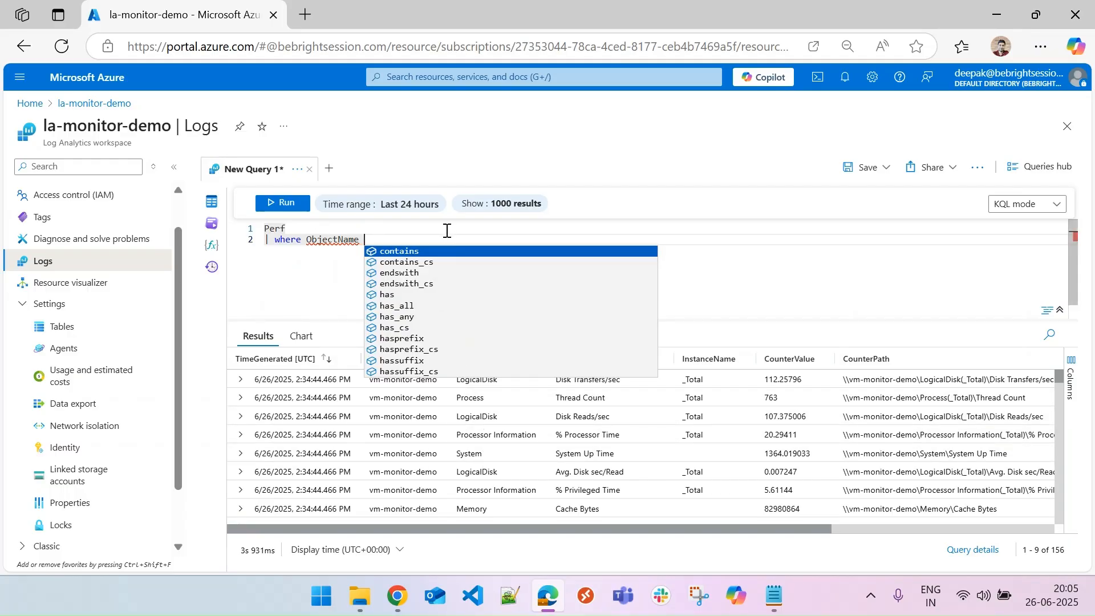
{"action": "key", "text": "Tab"}
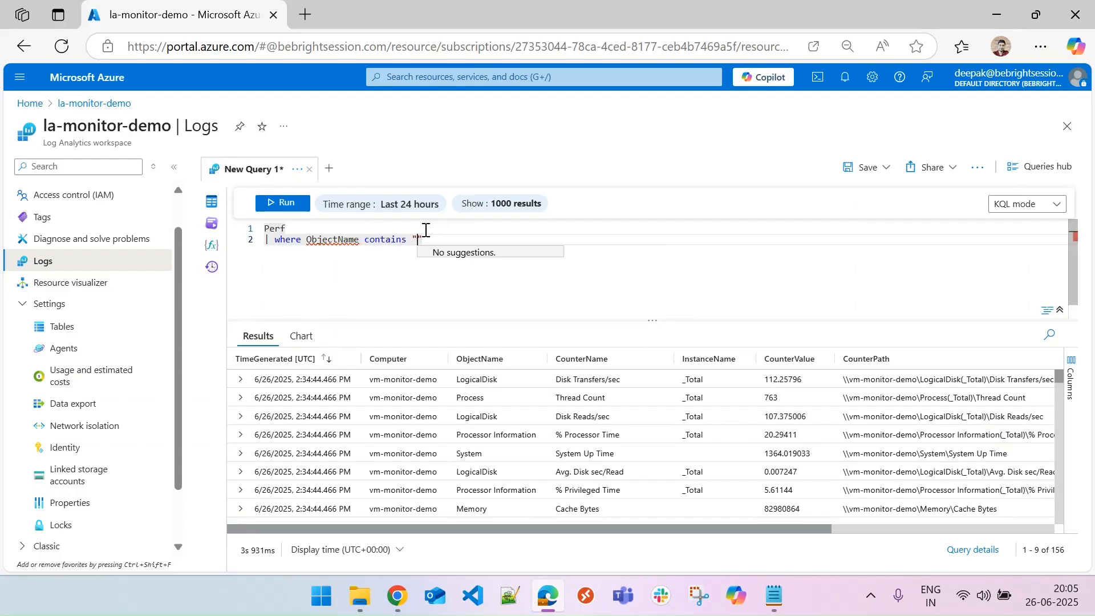
{"action": "type", "text": "\"Processor"}
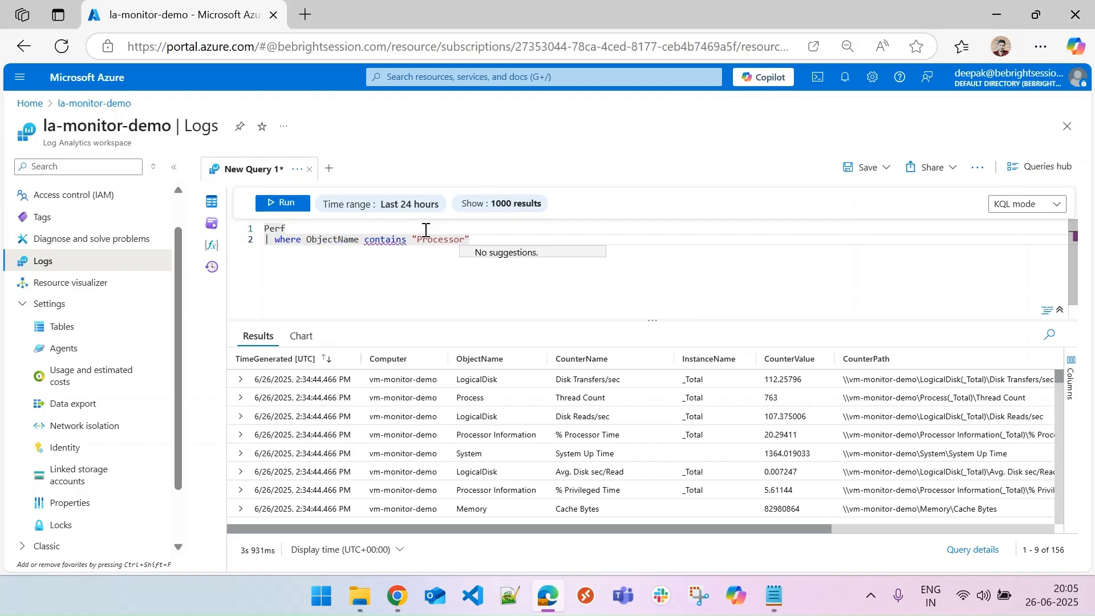
{"action": "left_click", "coordinate": [498, 232]}
{"action": "left_click", "coordinate": [495, 240]}
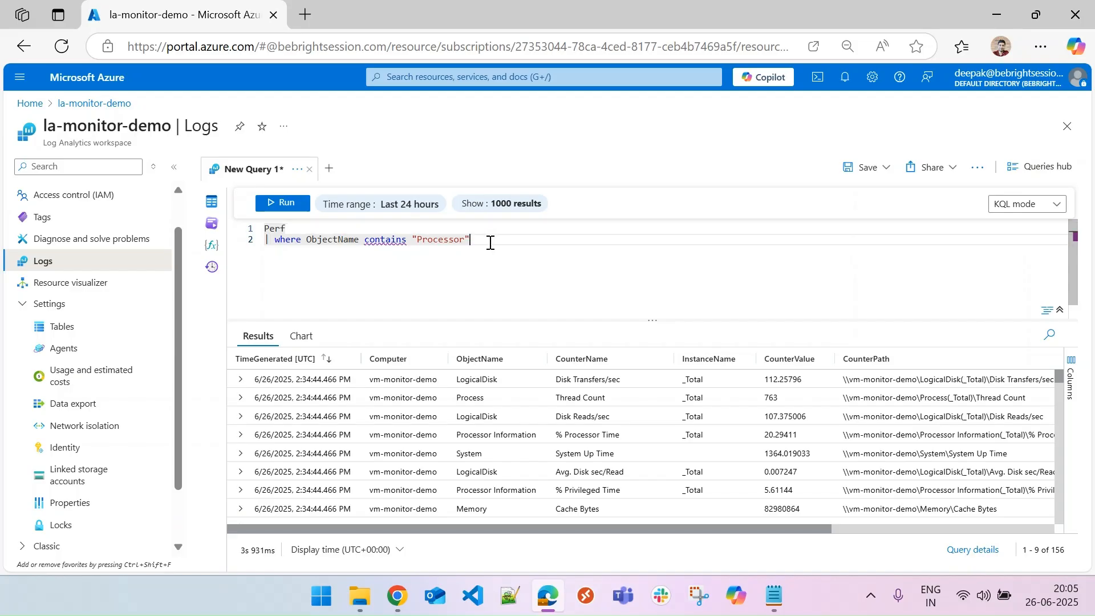
{"action": "left_click", "coordinate": [290, 204]}
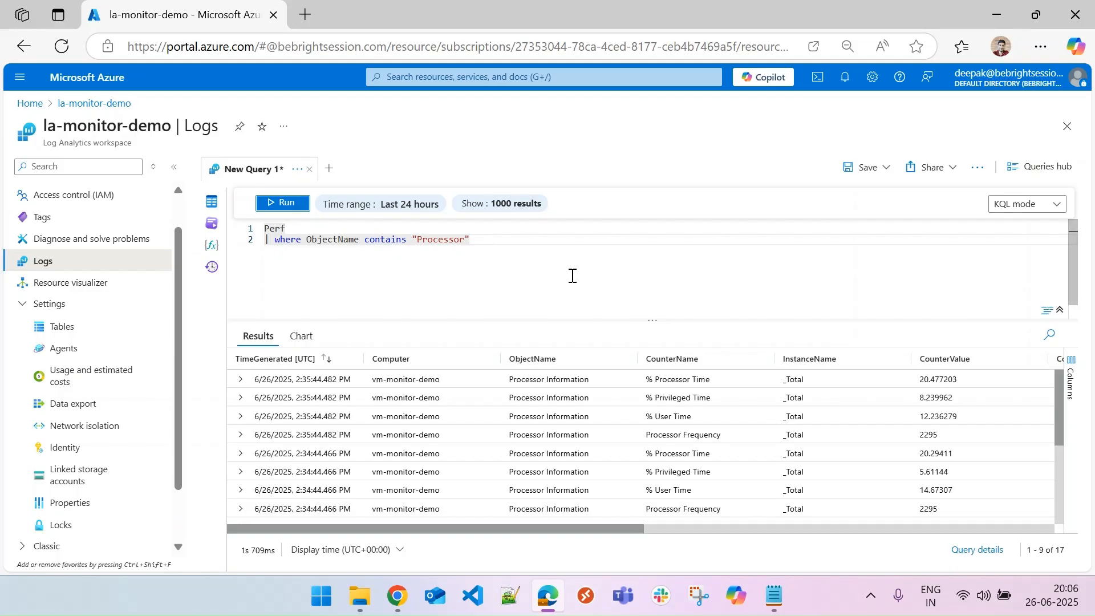
Extend the filter with and CounterName contains "% Processor Time", copying the counter name from the results, and run it.
{"action": "left_click", "coordinate": [486, 241]}
{"action": "type", "text": "and "}
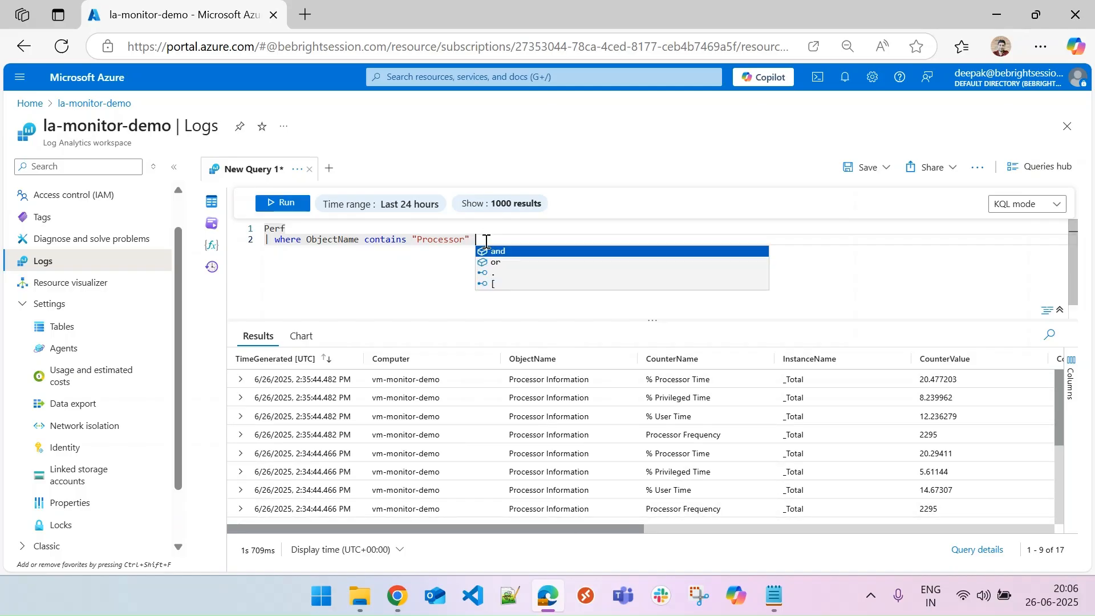
{"action": "type", "text": "Coun"}
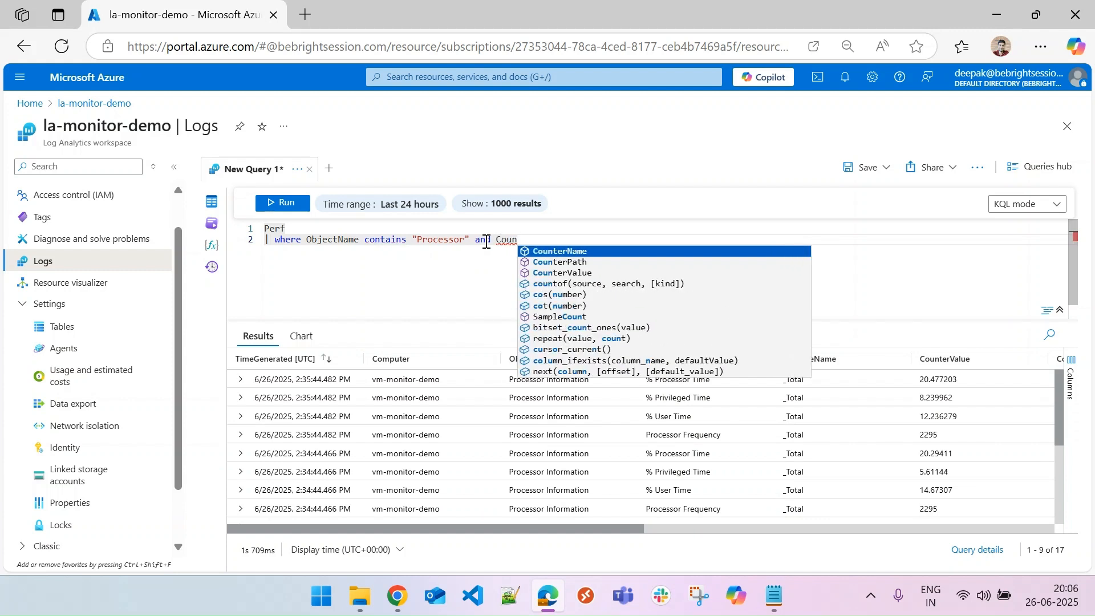
{"action": "key", "text": "Tab"}
{"action": "type", "text": "cin"}
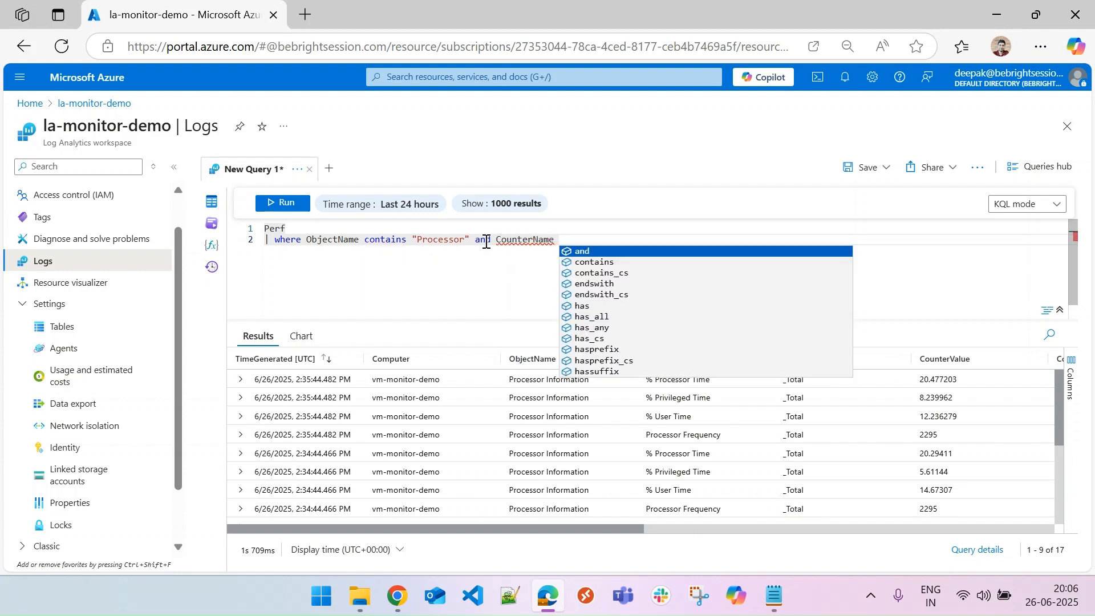
{"action": "key", "text": "Tab"}
{"action": "type", "text": "\"\""}
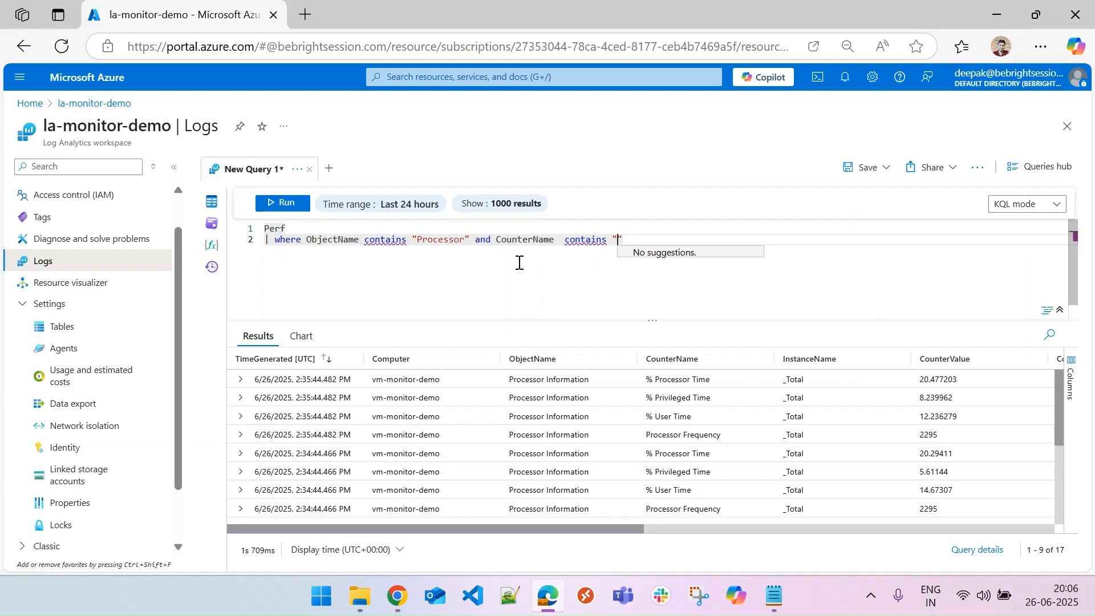
{"action": "left_click_drag", "start_coordinate": [643, 379], "coordinate": [734, 393]}
{"action": "key", "text": "ctrl+c"}
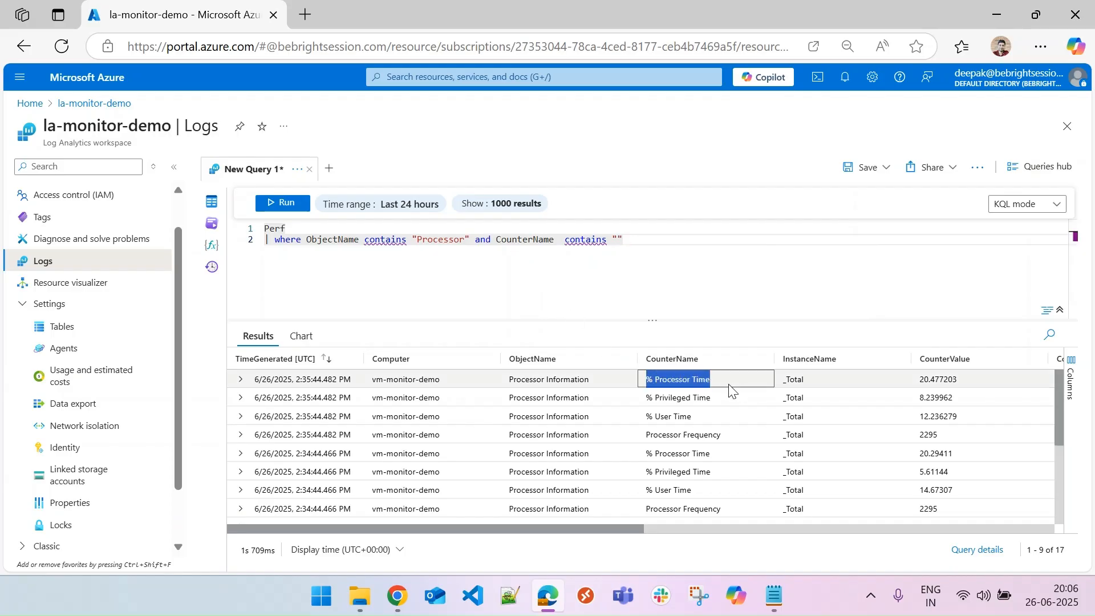
{"action": "left_click", "coordinate": [621, 240]}
{"action": "key", "text": "ctrl+v"}
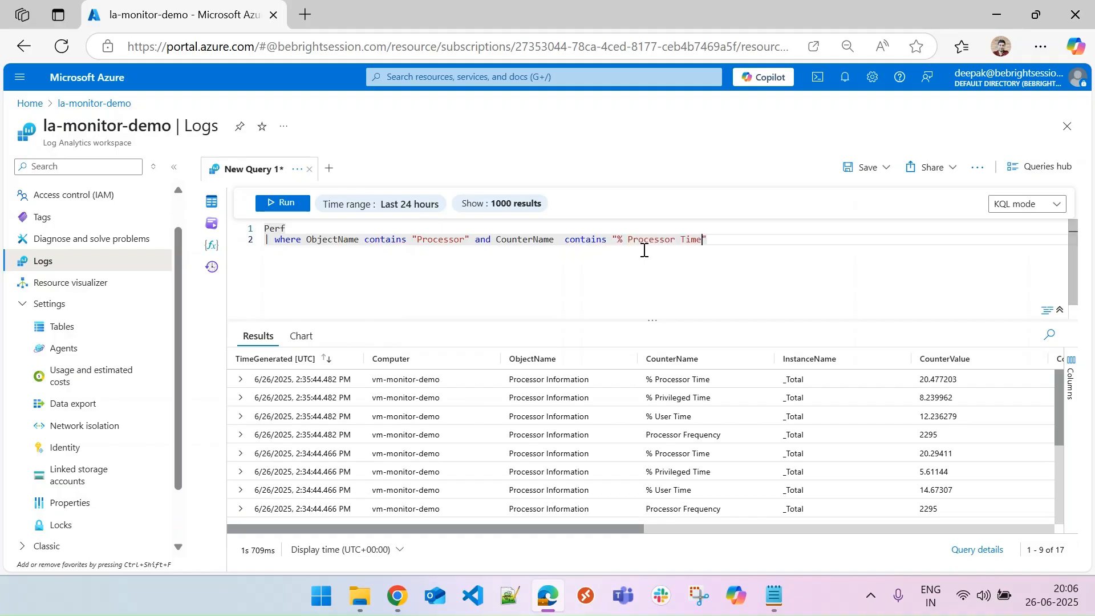
{"action": "left_click", "coordinate": [285, 203]}
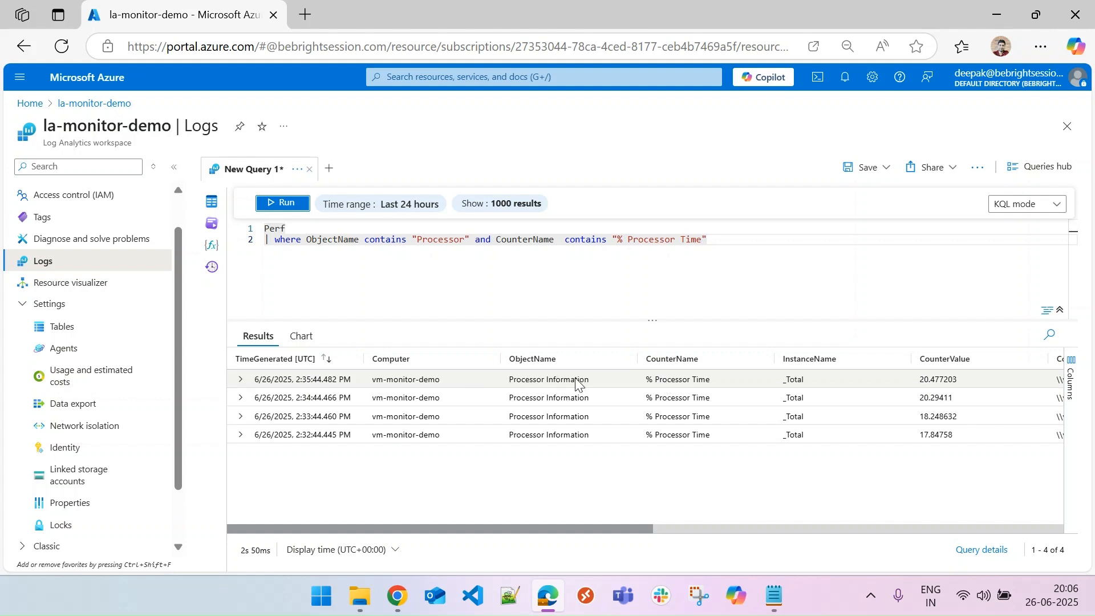
Add a new line | summarize CPUPercentage = max(CounterValue) to the query.
{"action": "left_click", "coordinate": [735, 242]}
{"action": "key", "text": "Return"}
{"action": "type", "text": "| summarize "}
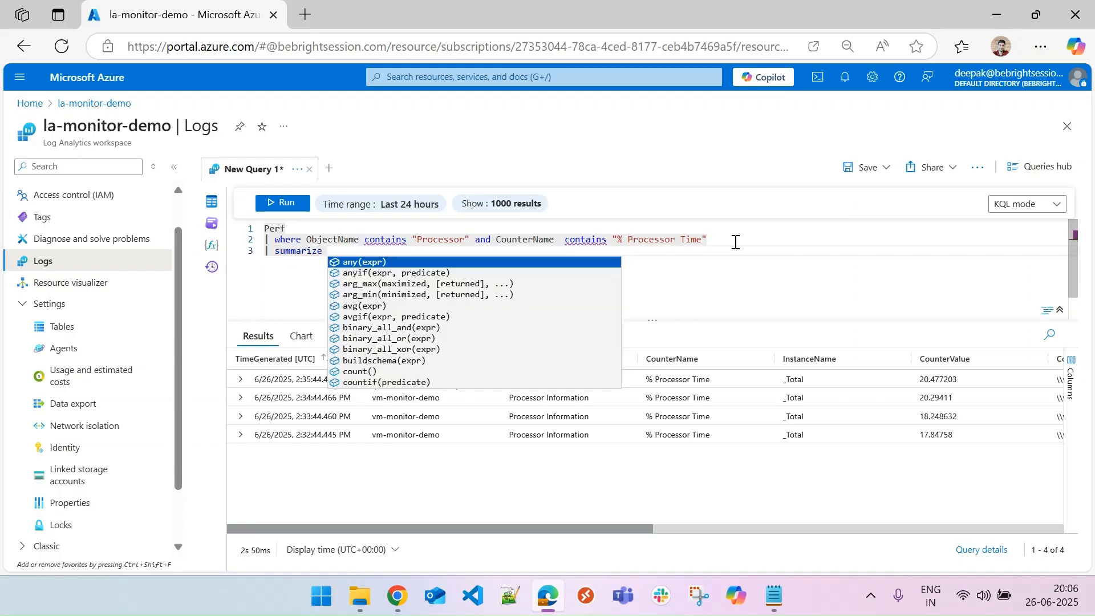
{"action": "type", "text": "CPUPe"}
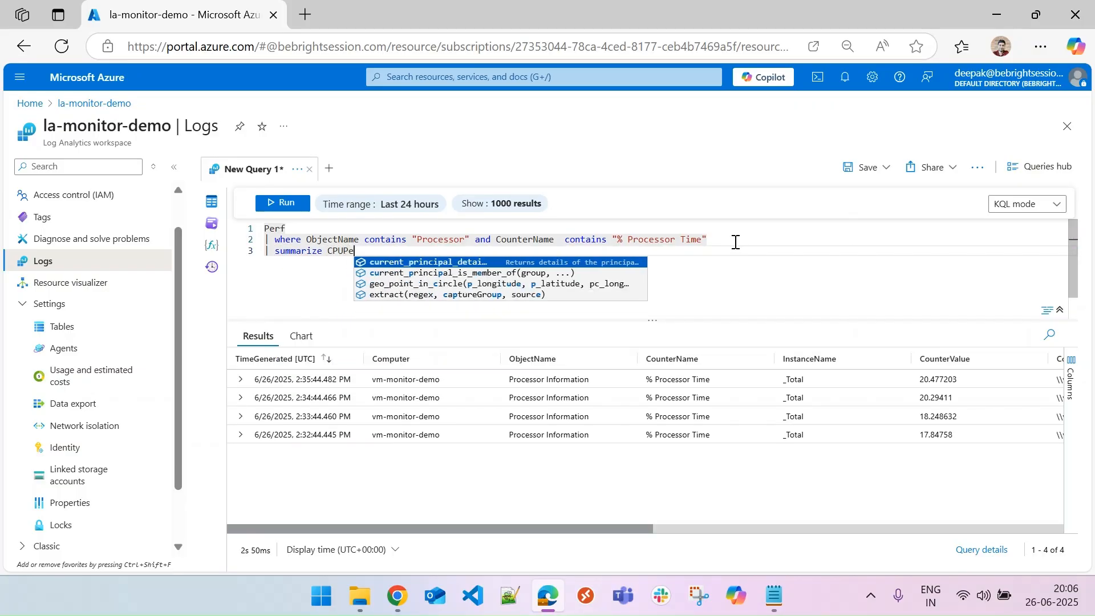
{"action": "type", "text": "rcentage"}
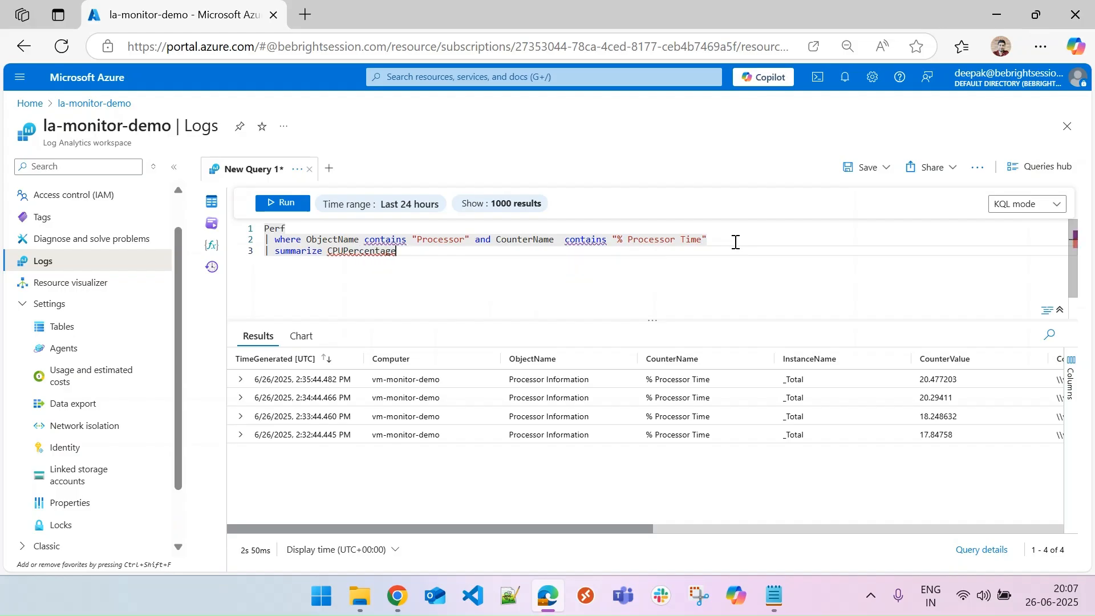
{"action": "type", "text": " = "}
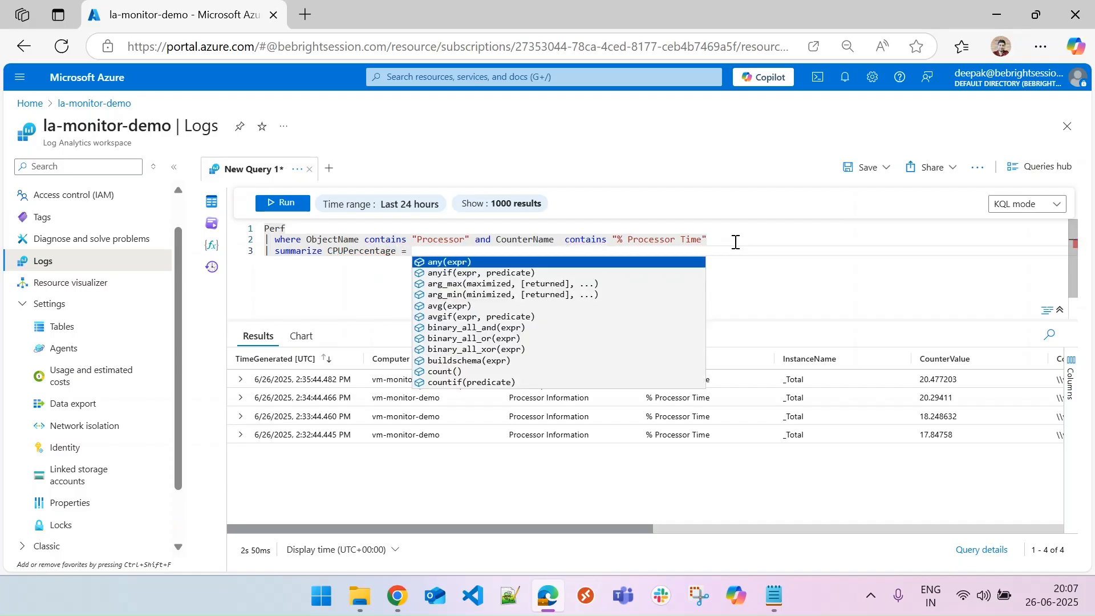
{"action": "type", "text": "max("}
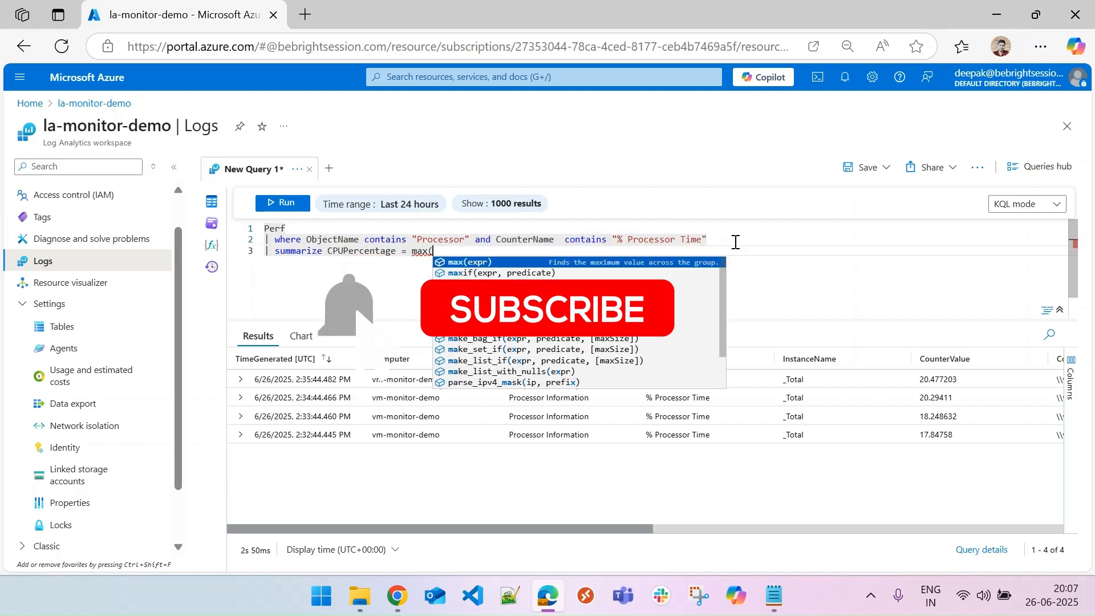
{"action": "type", "text": "coun"}
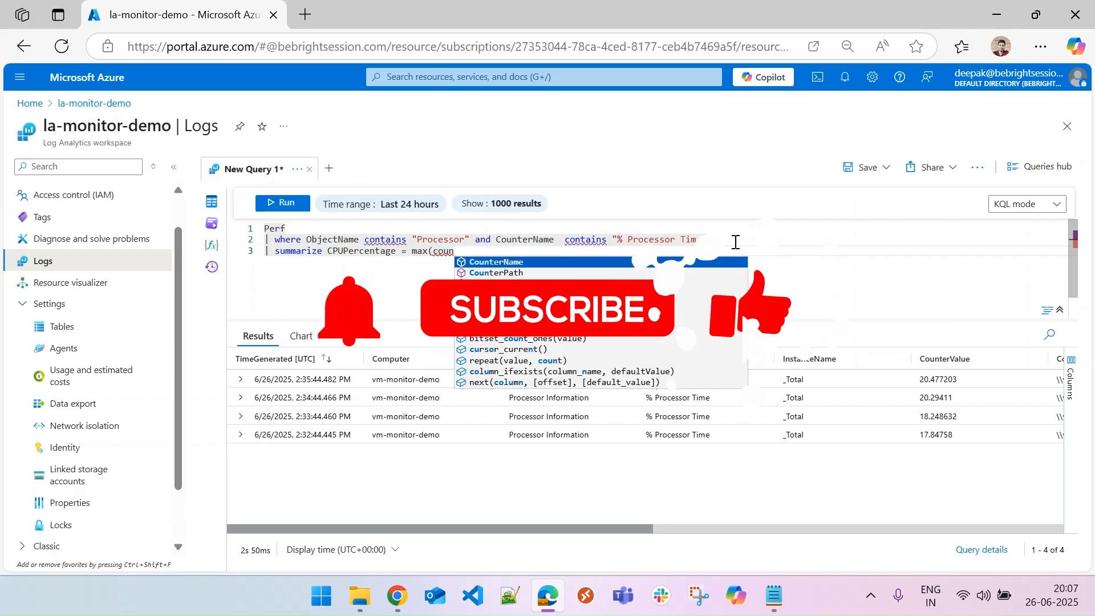
{"action": "key", "text": "Tab"}
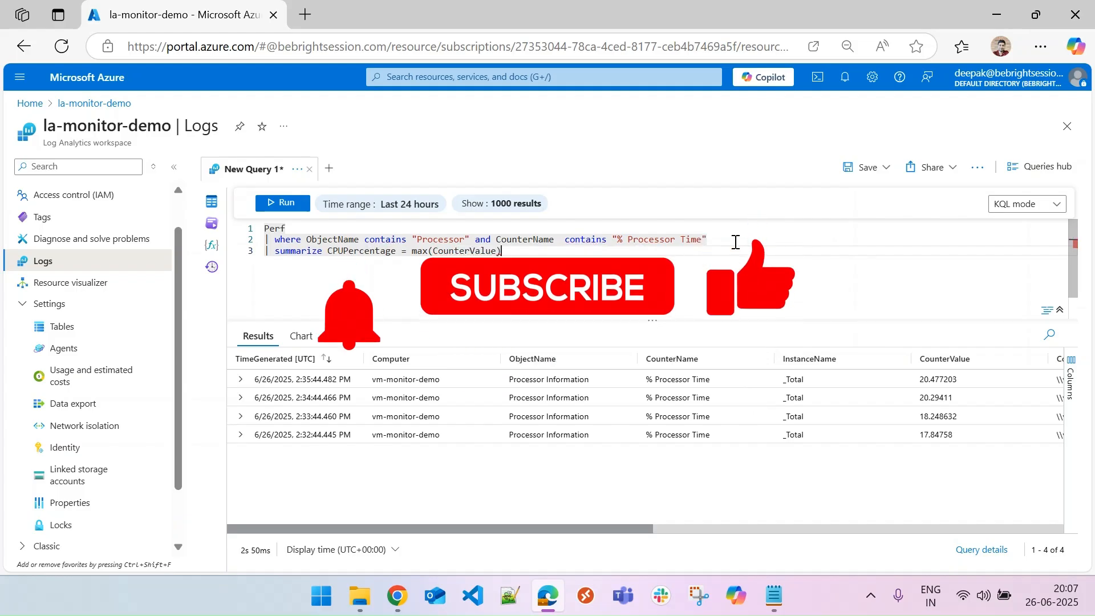
{"action": "type", "text": ")"}
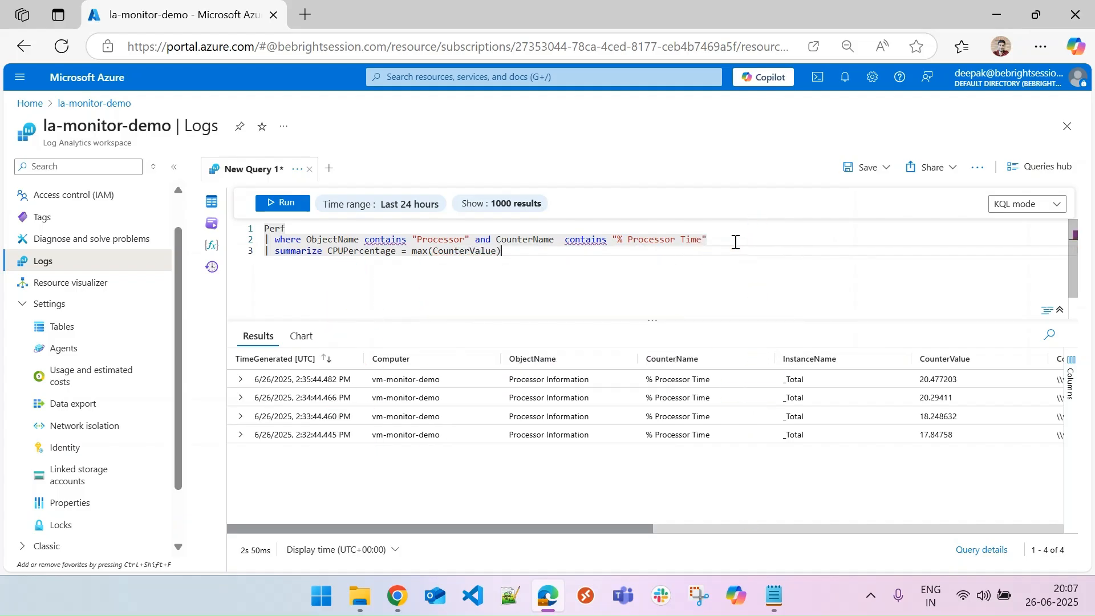
{"action": "type", "text": " by"}
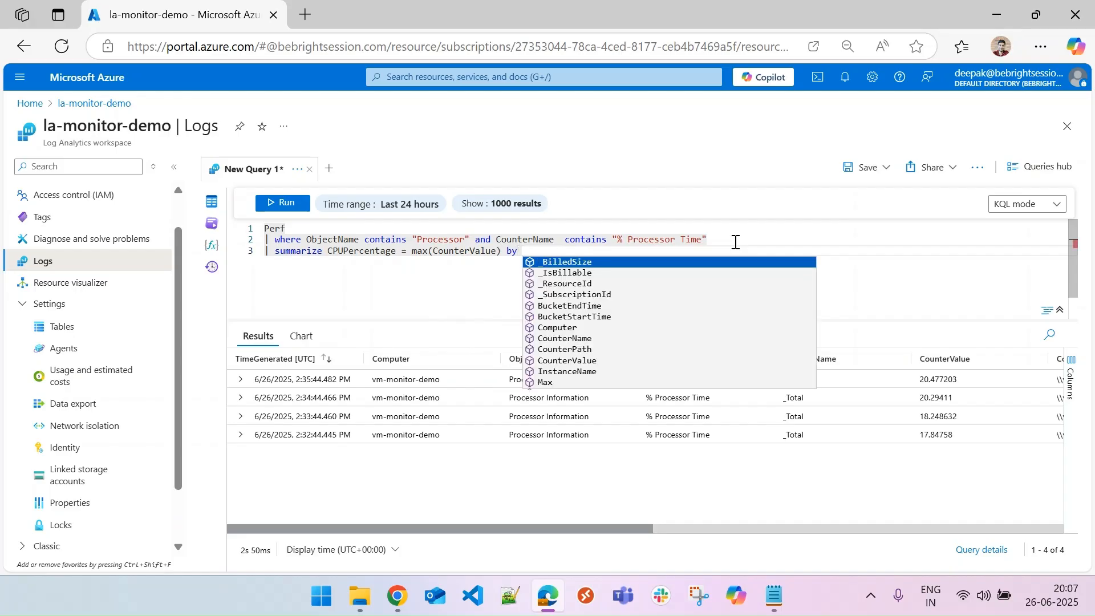
Group the summary by bin(TimeGenerated, 5m) to aggregate CPU percentage in 5-minute intervals.
{"action": "left_click", "coordinate": [735, 242]}
{"action": "left_click", "coordinate": [747, 255]}
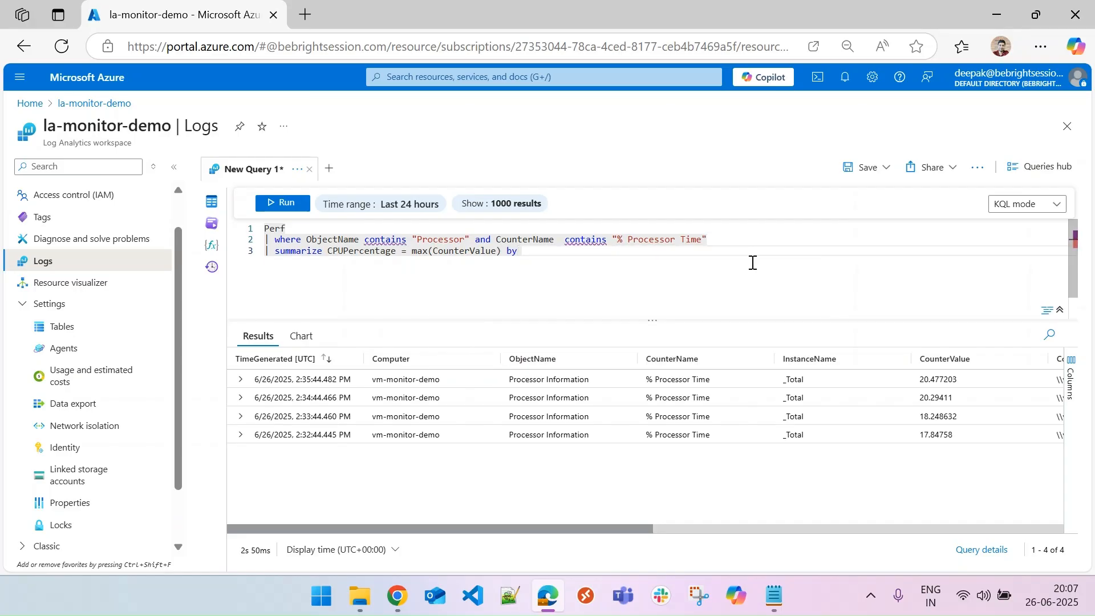
{"action": "type", "text": "bin"}
{"action": "key", "text": "Down"}
{"action": "key", "text": "Return"}
{"action": "type", "text": "time)"}
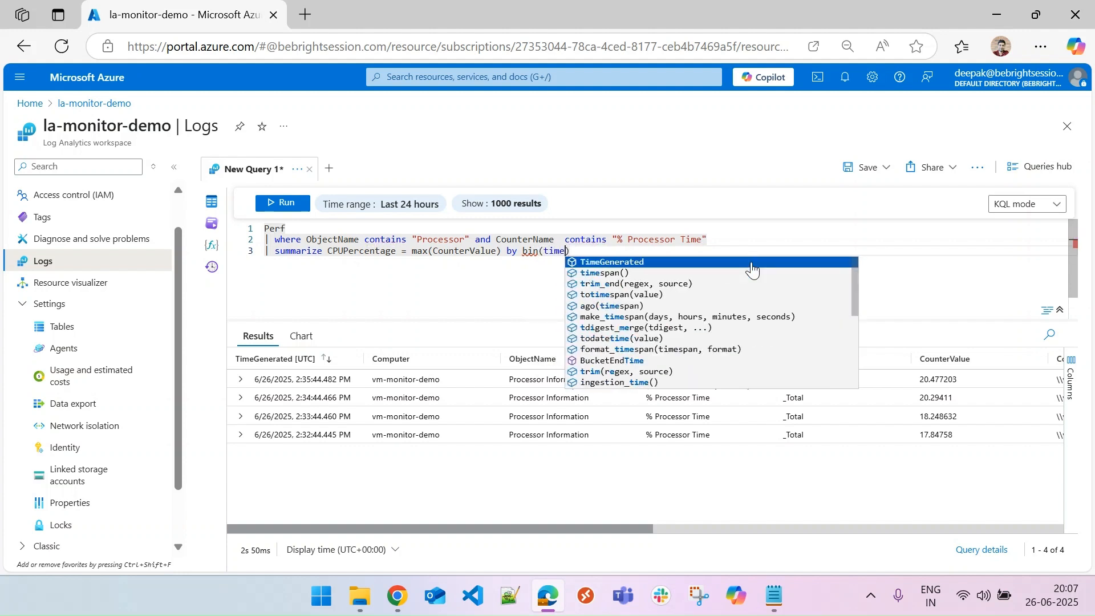
{"action": "left_click", "coordinate": [752, 263]}
{"action": "type", "text": ", 5"}
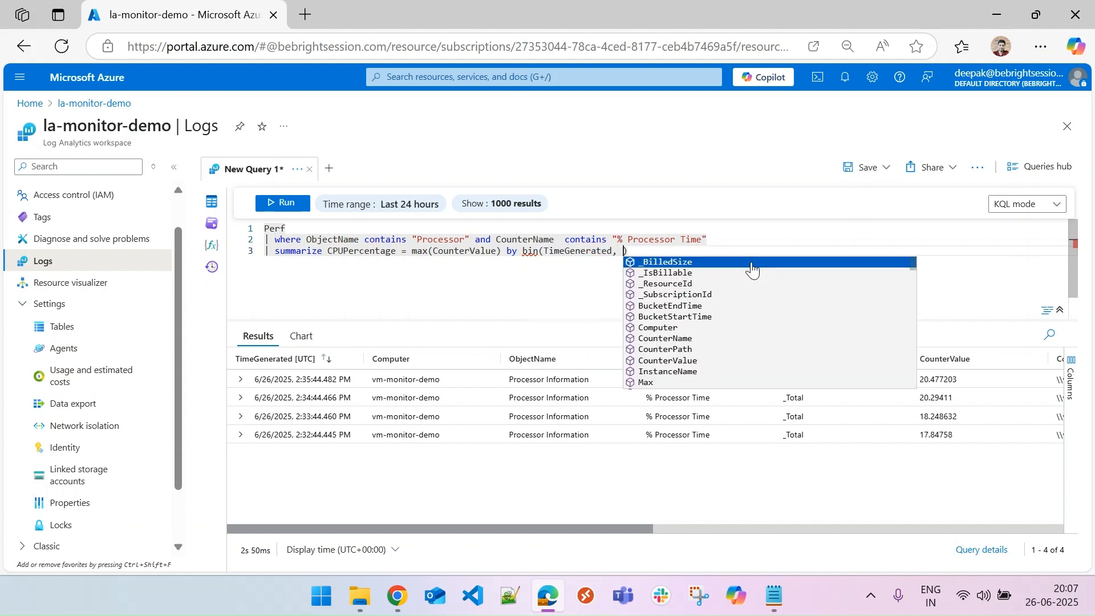
{"action": "type", "text": "m"}
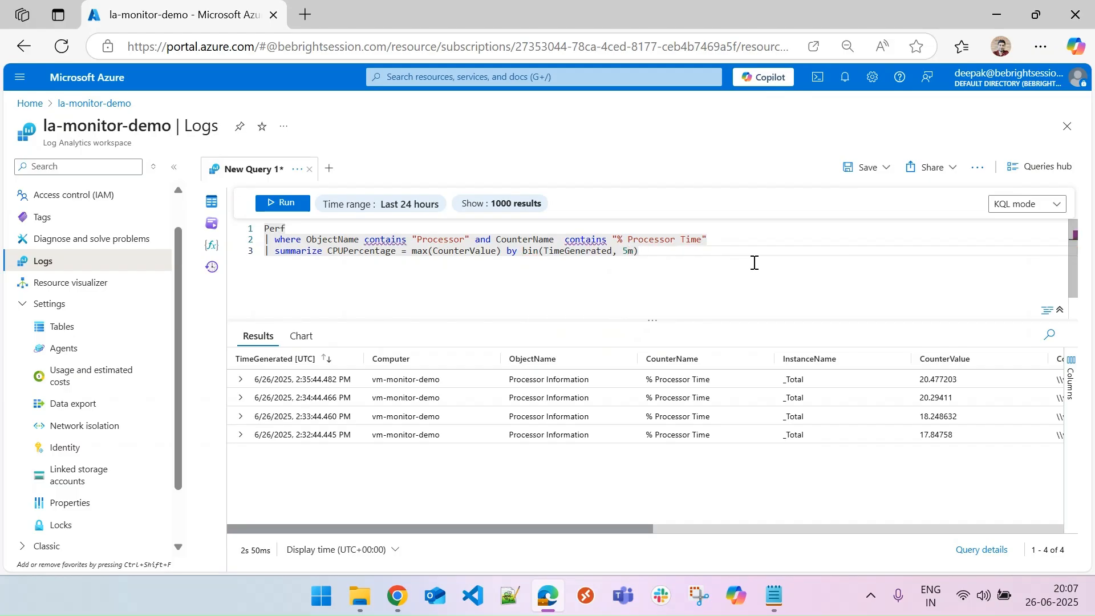
Add Computer to the summarize grouping and run the query.
{"action": "left_click_drag", "start_coordinate": [523, 251], "coordinate": [640, 251]}
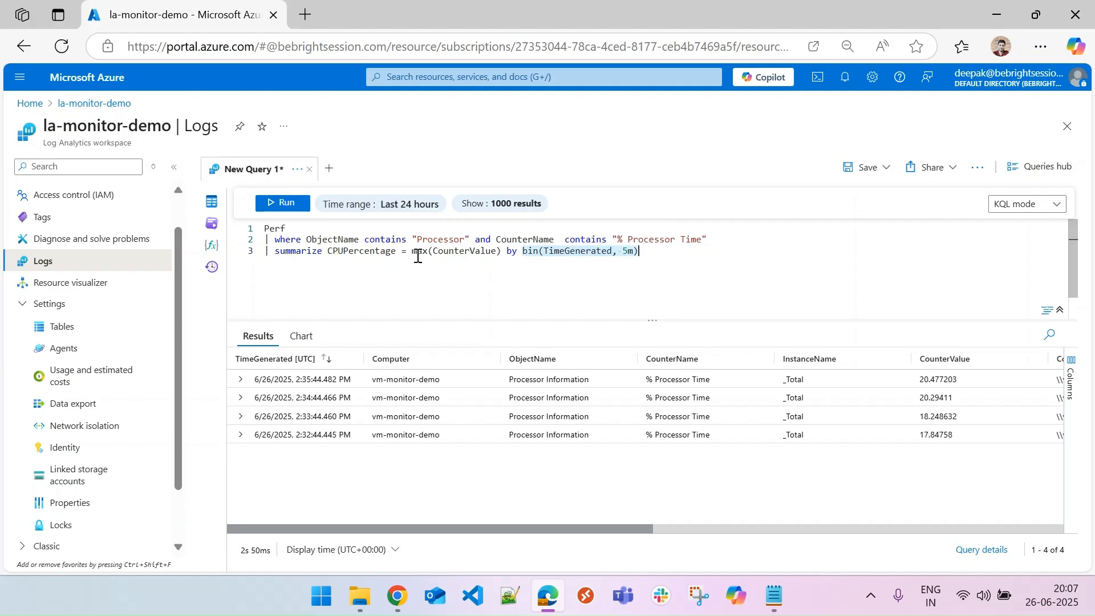
{"action": "left_click_drag", "start_coordinate": [413, 250], "coordinate": [501, 251]}
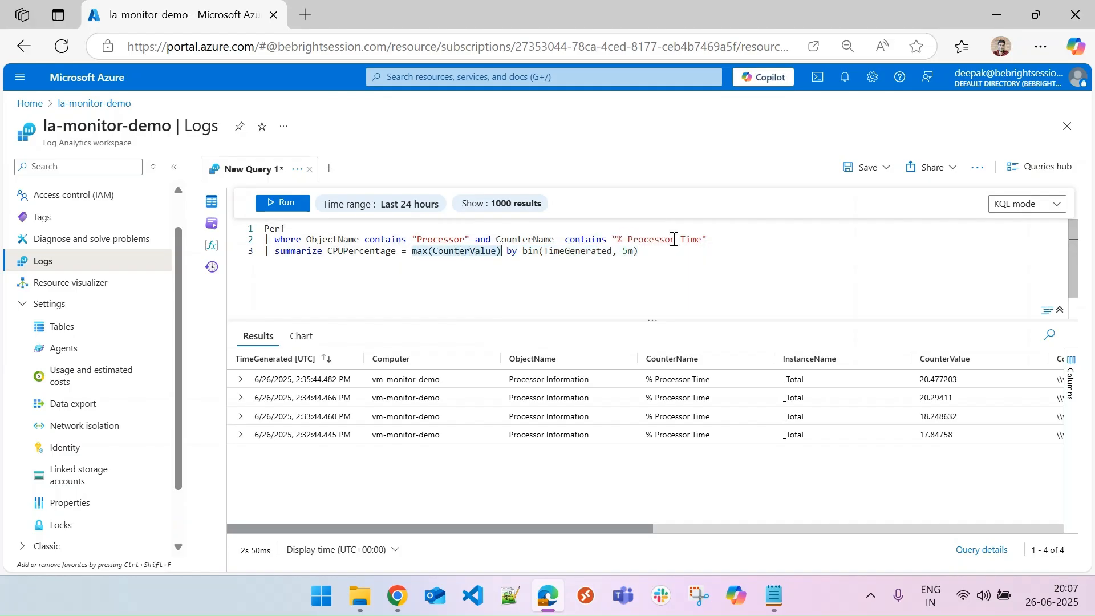
{"action": "left_click", "coordinate": [350, 251]}
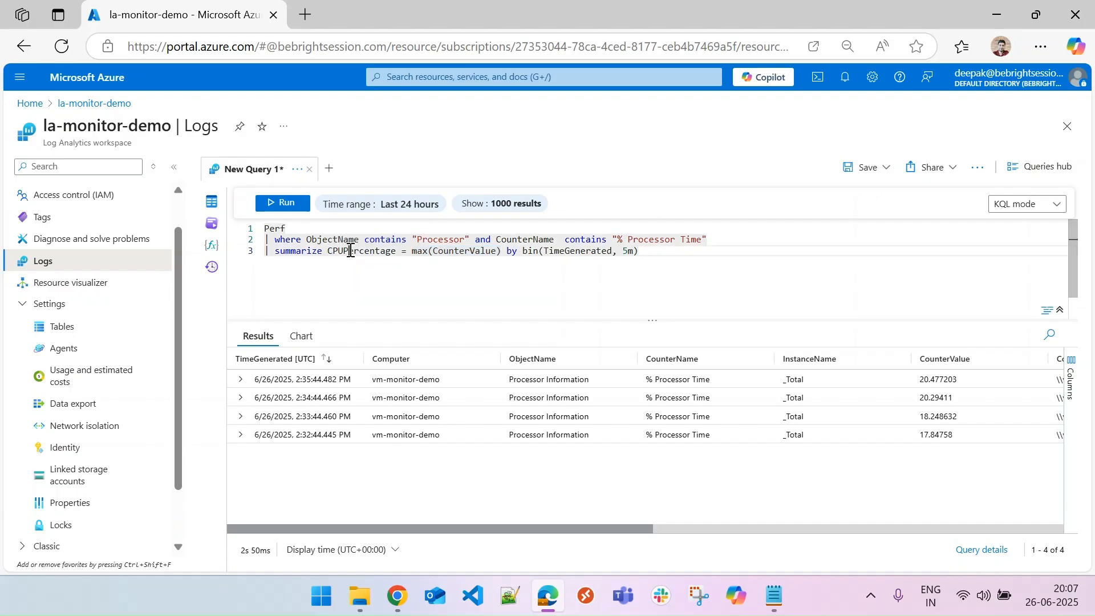
{"action": "left_click", "coordinate": [653, 251]}
{"action": "type", "text": ", co"}
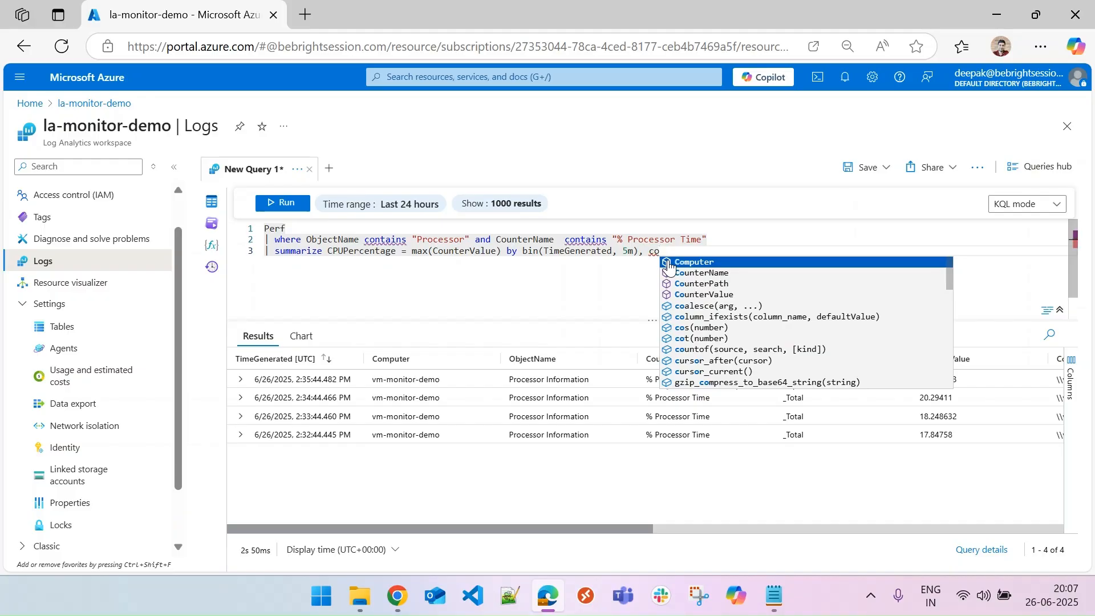
{"action": "left_click", "coordinate": [670, 263]}
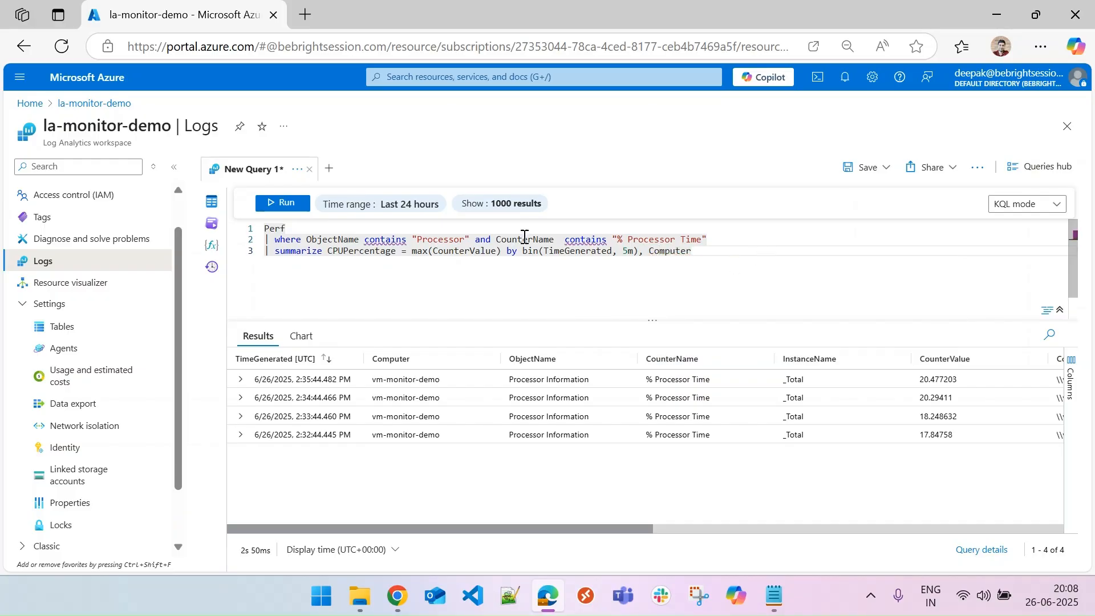
{"action": "left_click", "coordinate": [284, 204]}
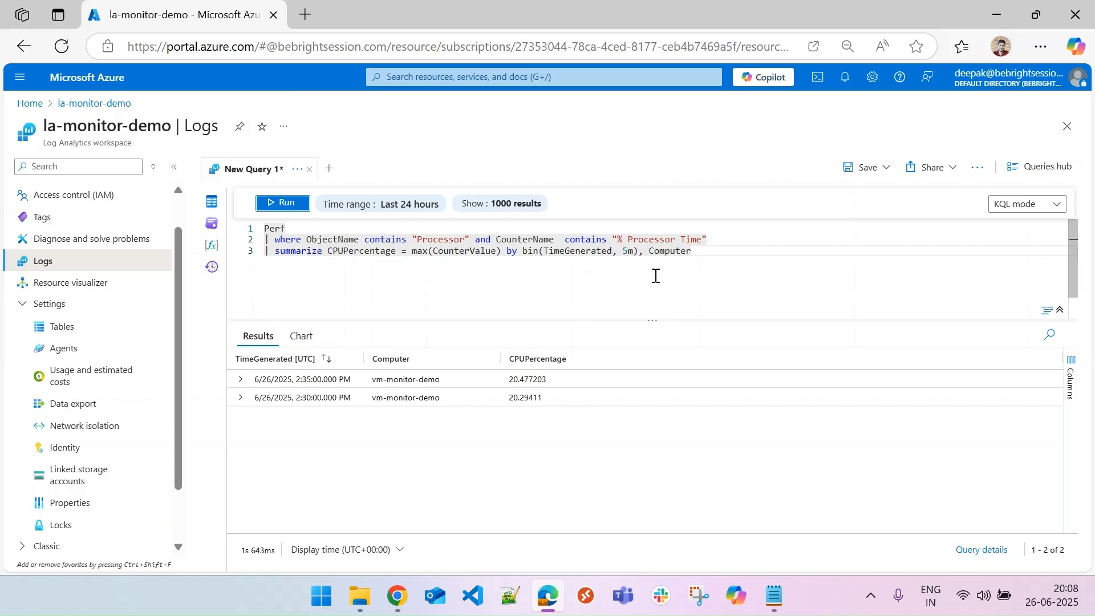
Add a new line | render areachart to the query and run it to chart the CPU percentage.
{"action": "left_click", "coordinate": [722, 257]}
{"action": "key", "text": "Return"}
{"action": "type", "text": "| render"}
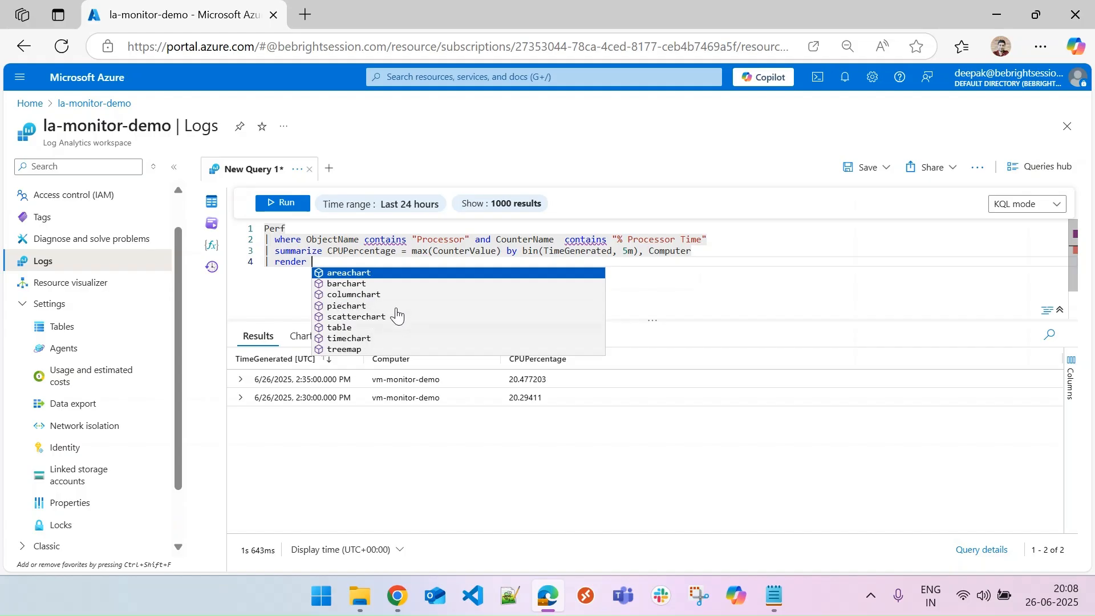
{"action": "left_click", "coordinate": [372, 274]}
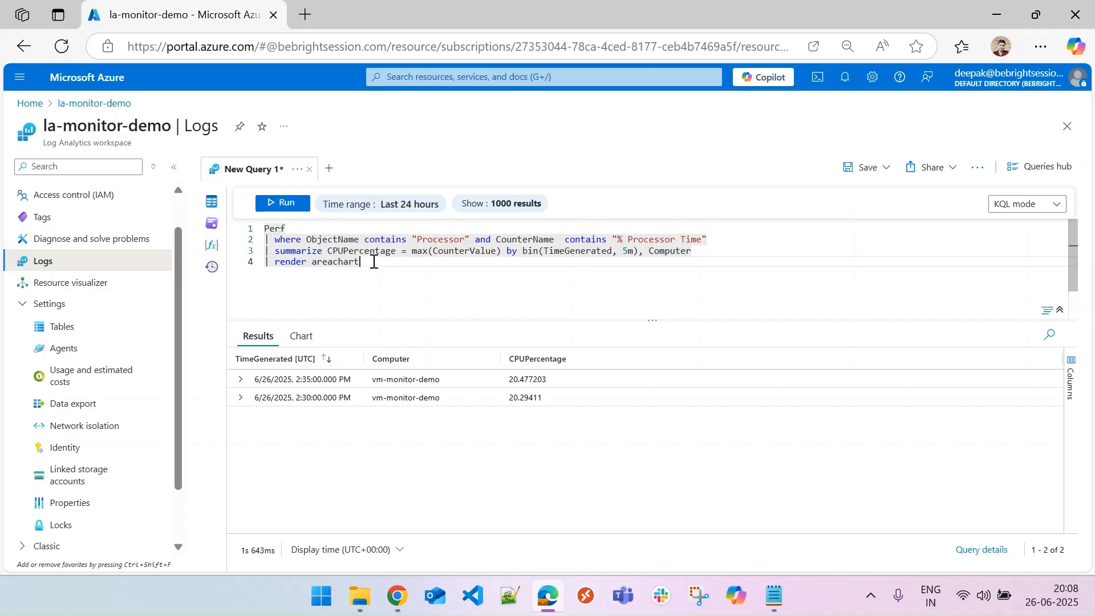
{"action": "left_click", "coordinate": [287, 204]}
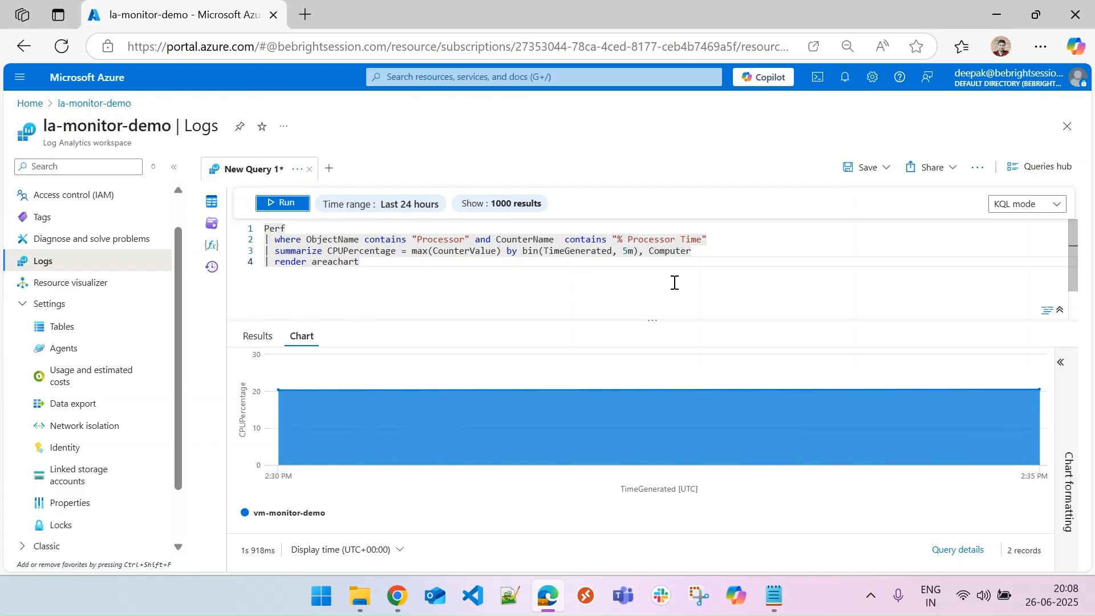
Start pinning the query chart to a new shared Azure dashboard.
{"action": "mouse_move", "coordinate": [280, 406]}
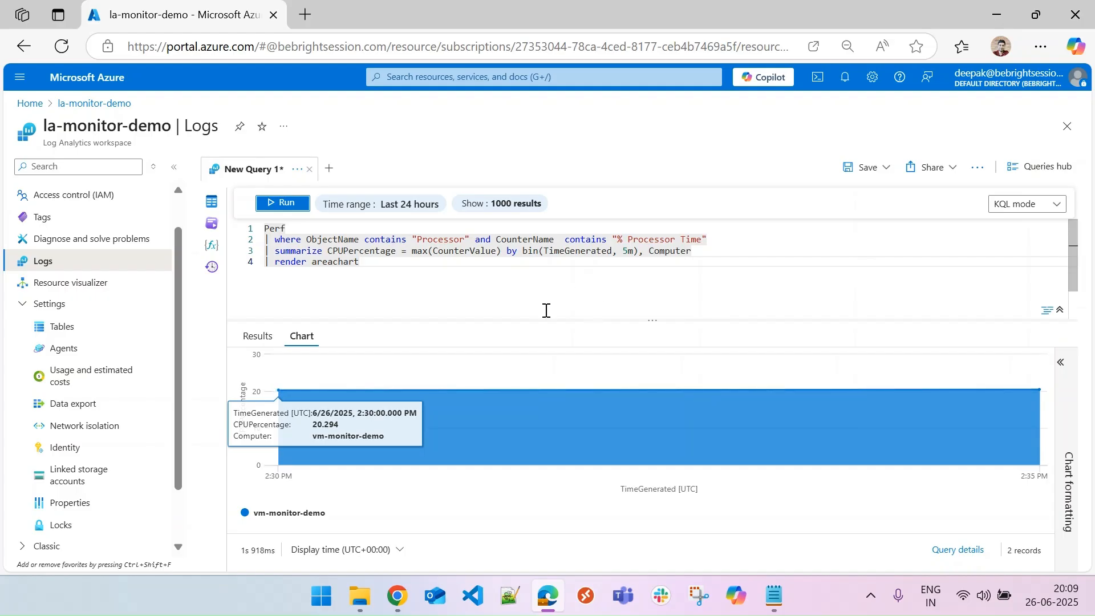
{"action": "left_click", "coordinate": [461, 264]}
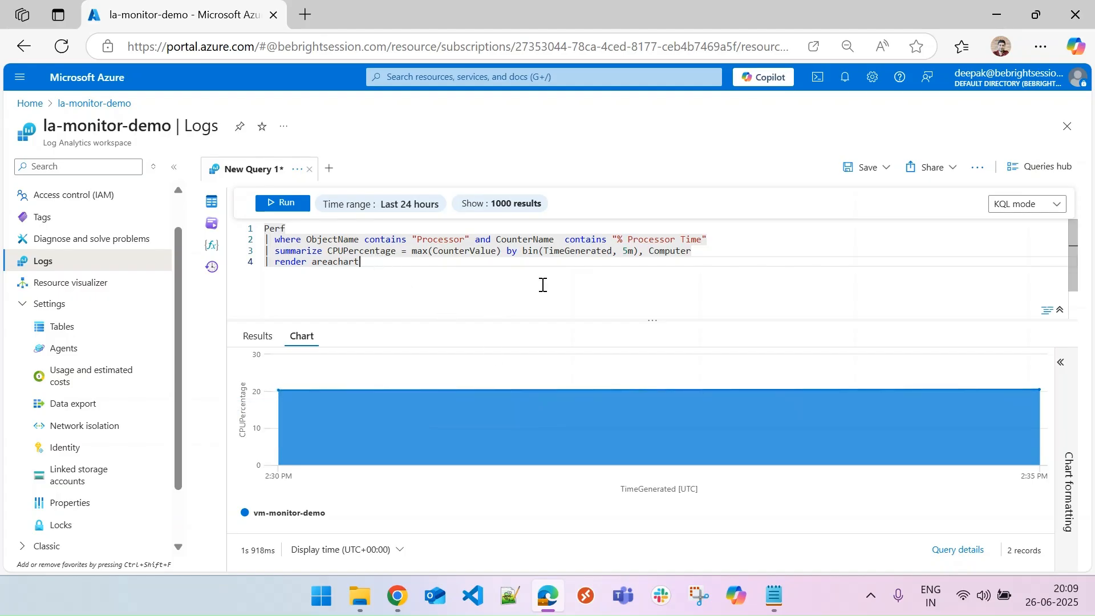
{"action": "left_click", "coordinate": [887, 171]}
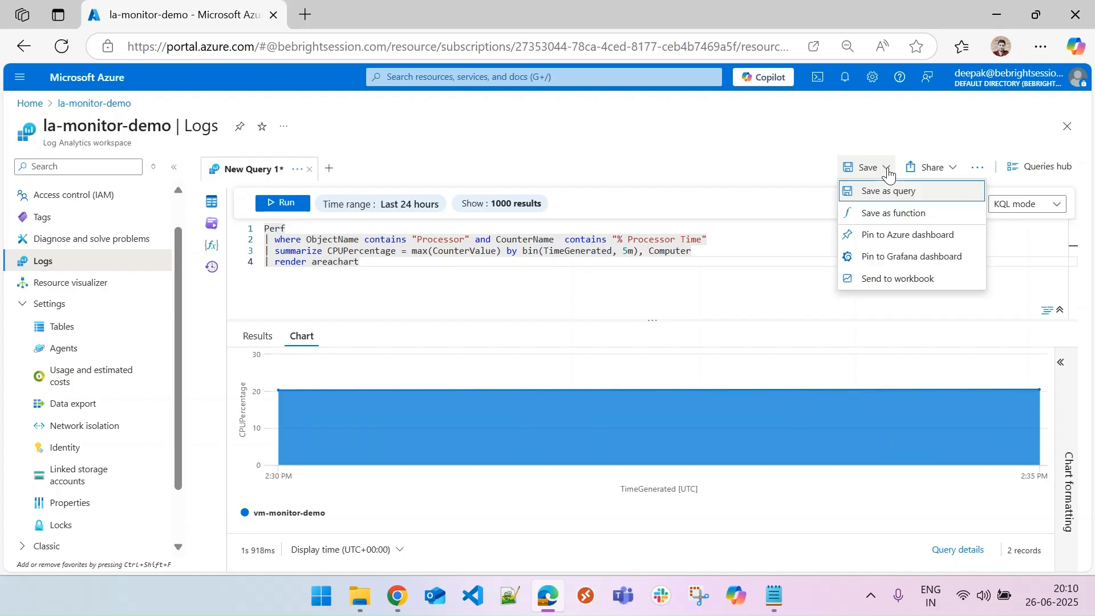
{"action": "left_click", "coordinate": [914, 240]}
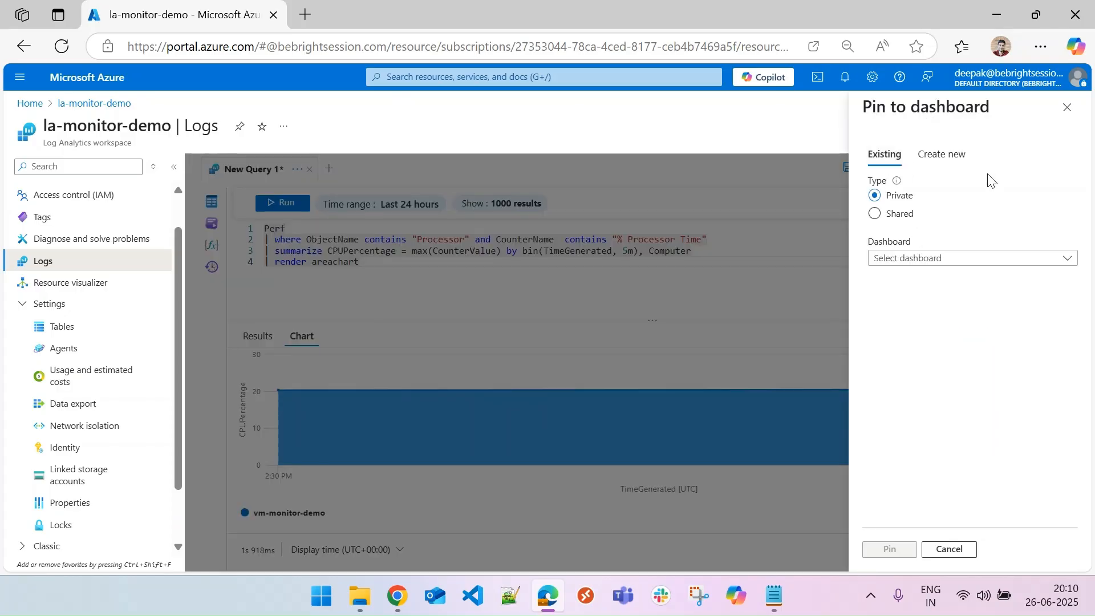
{"action": "left_click", "coordinate": [943, 155]}
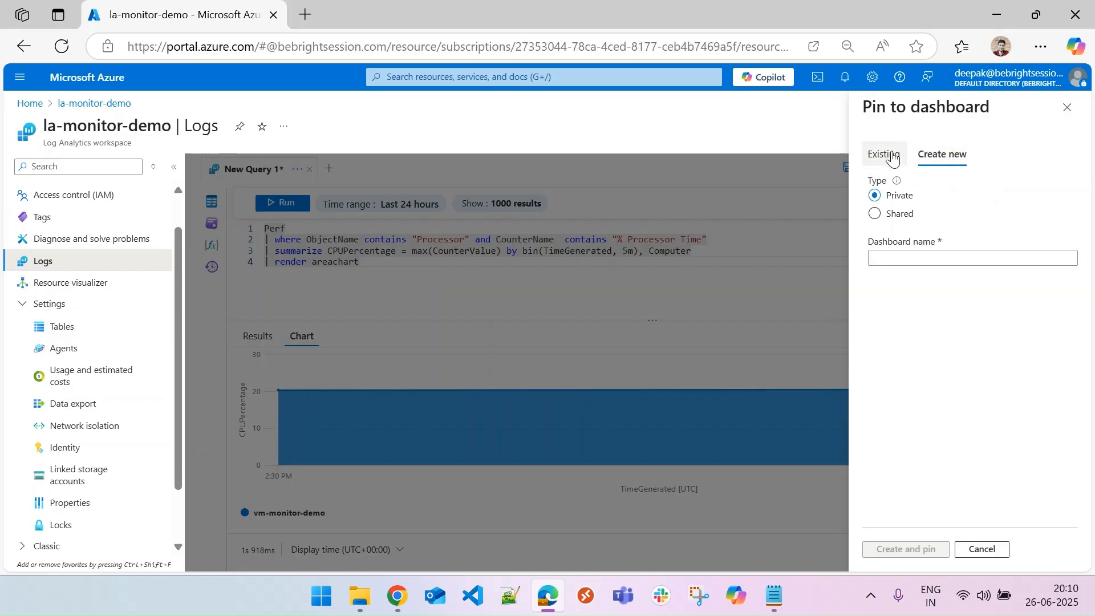
{"action": "left_click", "coordinate": [895, 218]}
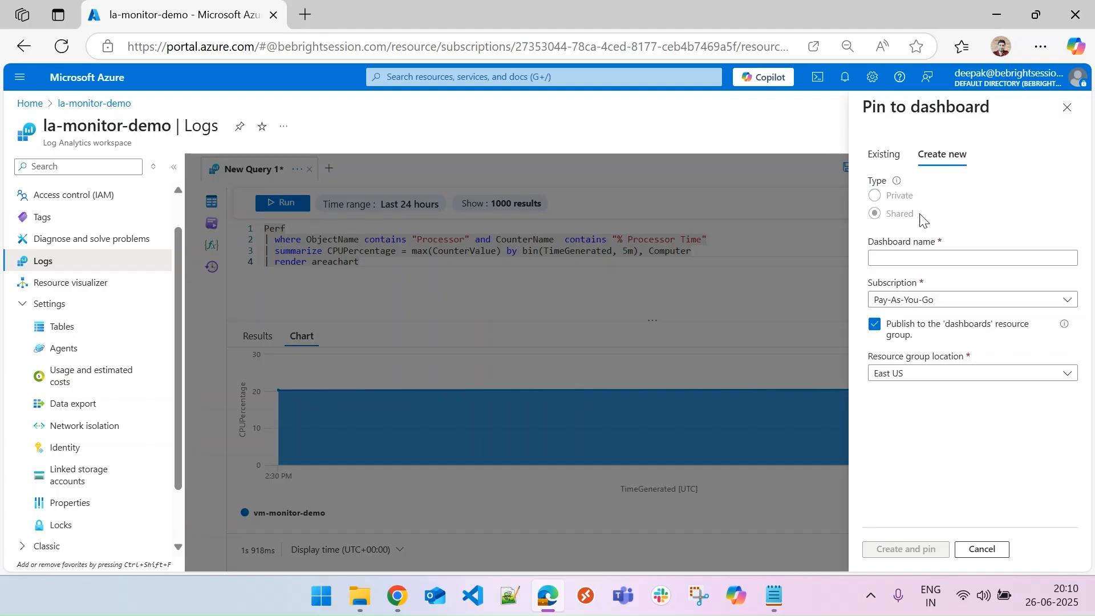
Create and pin the shared dashboard named VM Analytics with resource group location West US 2.
{"action": "left_click", "coordinate": [939, 256]}
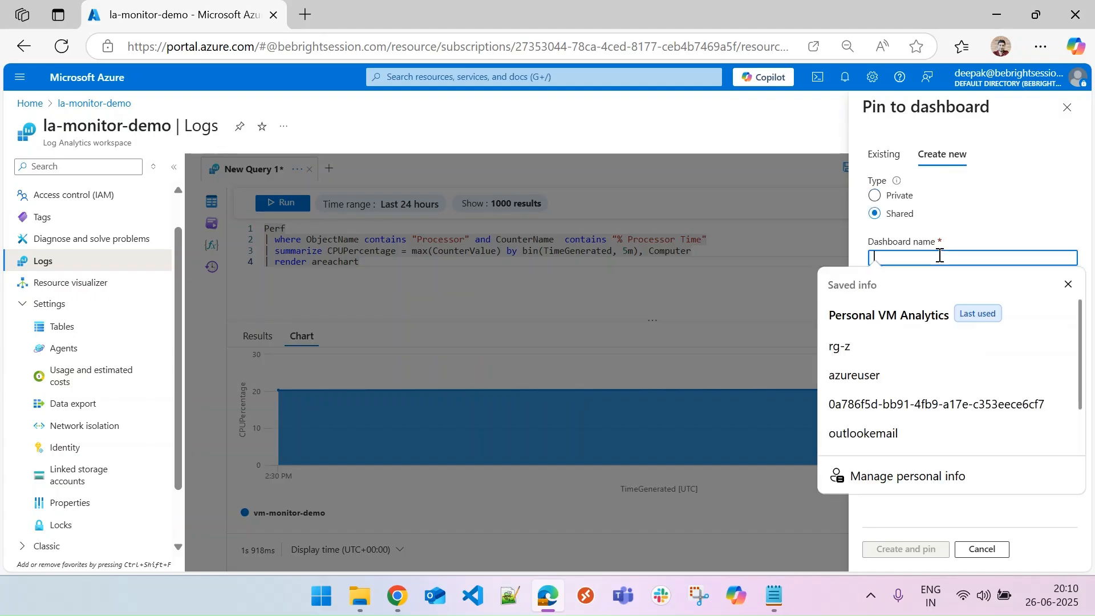
{"action": "type", "text": "Vm Analytics"}
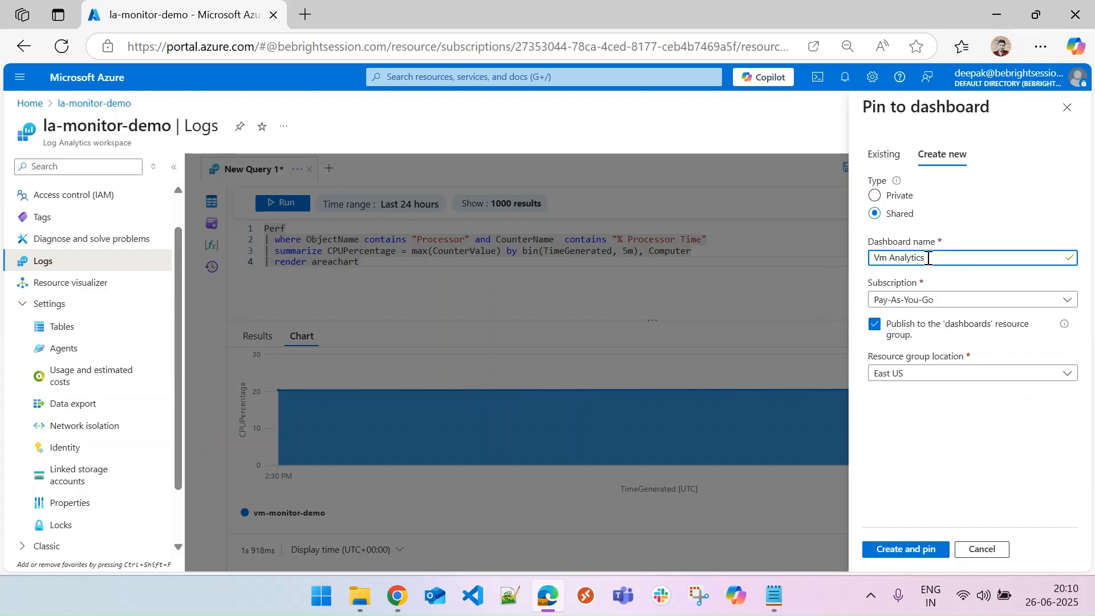
{"action": "left_click", "coordinate": [888, 258]}
{"action": "key", "text": "BackSpace"}
{"action": "type", "text": "M"}
{"action": "left_click", "coordinate": [940, 377]}
{"action": "scroll", "coordinate": [929, 253], "scroll_direction": "down", "scroll_amount": 5}
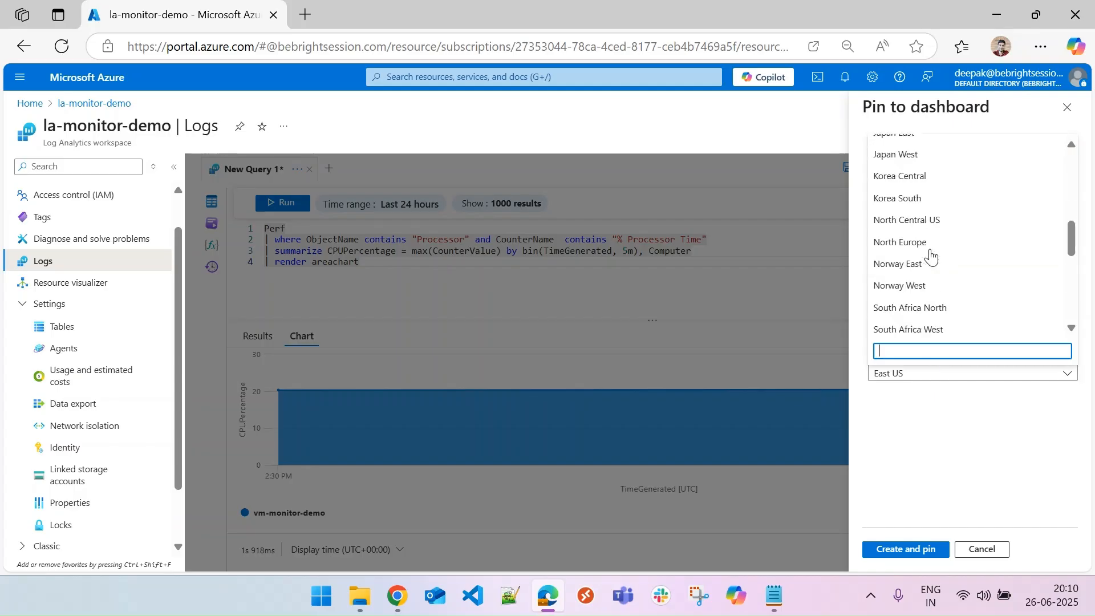
{"action": "scroll", "coordinate": [931, 268], "scroll_direction": "down", "scroll_amount": 4}
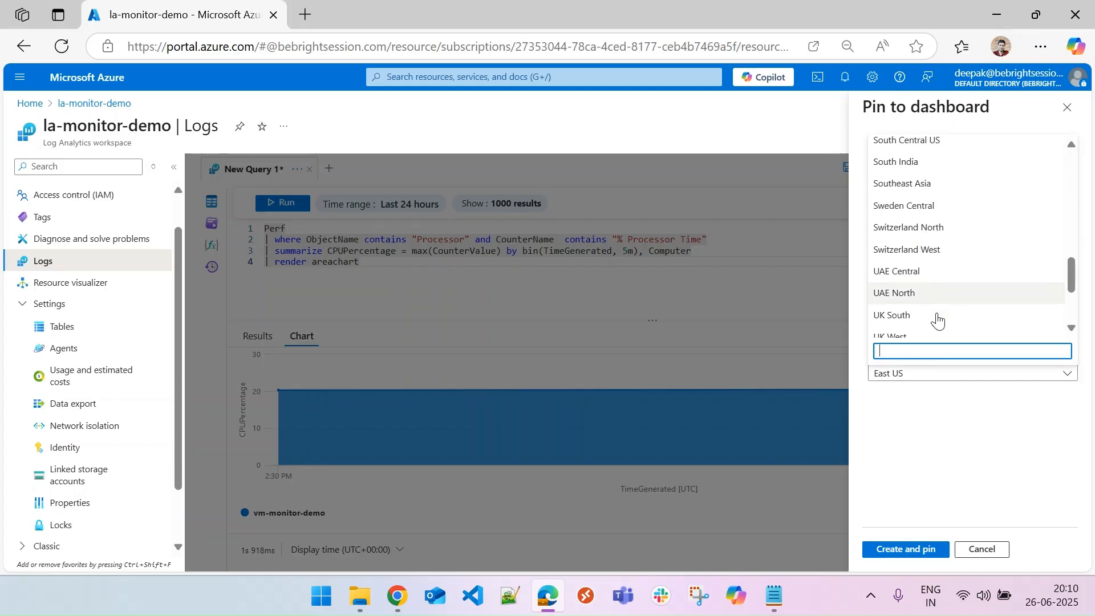
{"action": "left_click", "coordinate": [928, 308]}
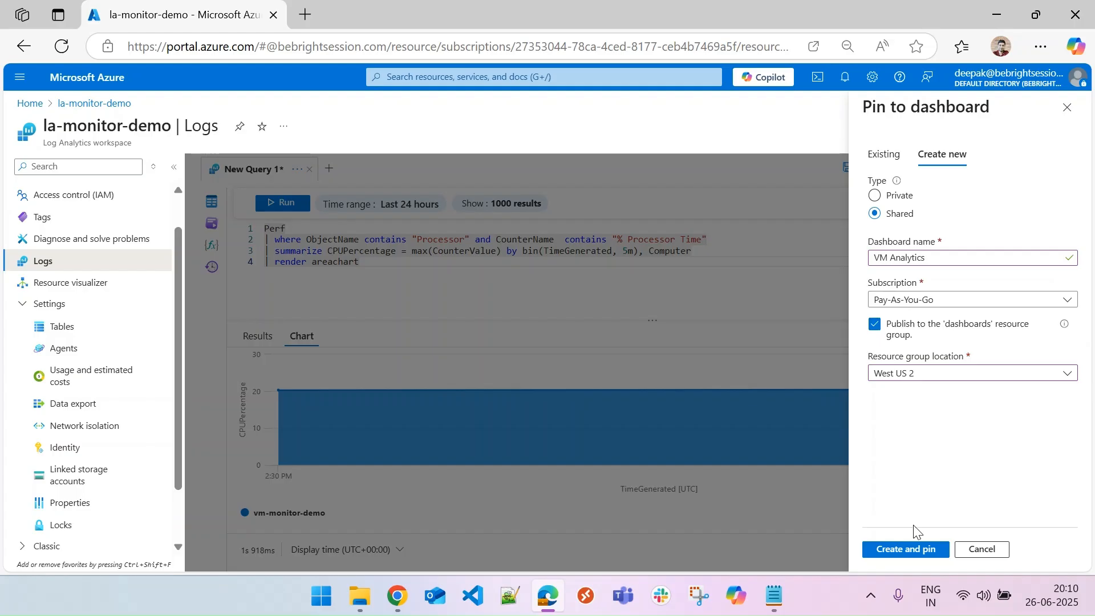
{"action": "left_click", "coordinate": [905, 549]}
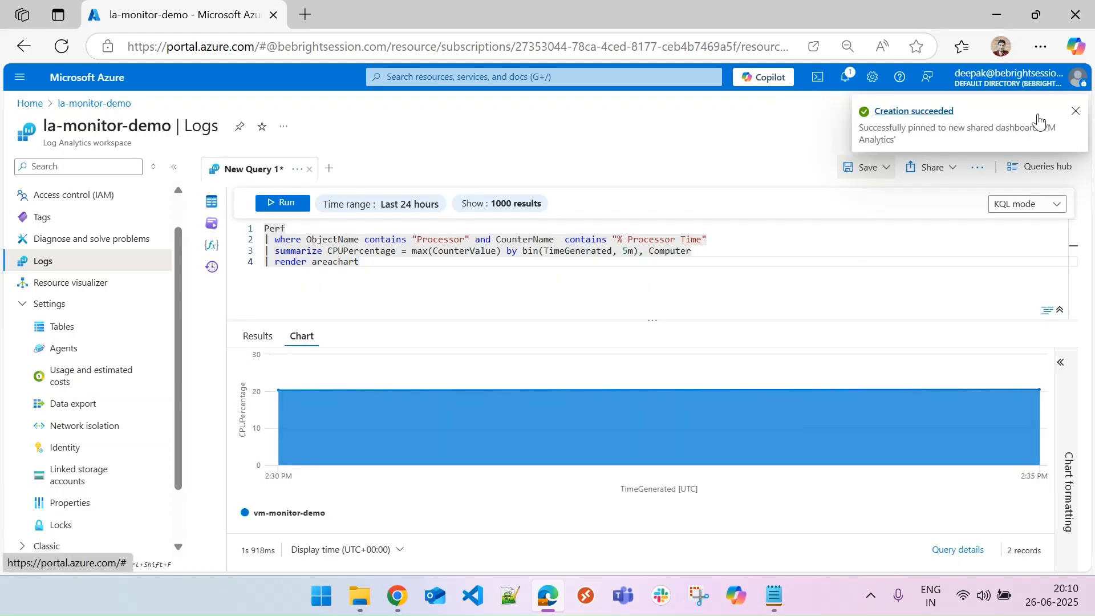
Open the VM Analytics shared dashboard from the portal home in a new tab.
{"action": "left_click", "coordinate": [1075, 112]}
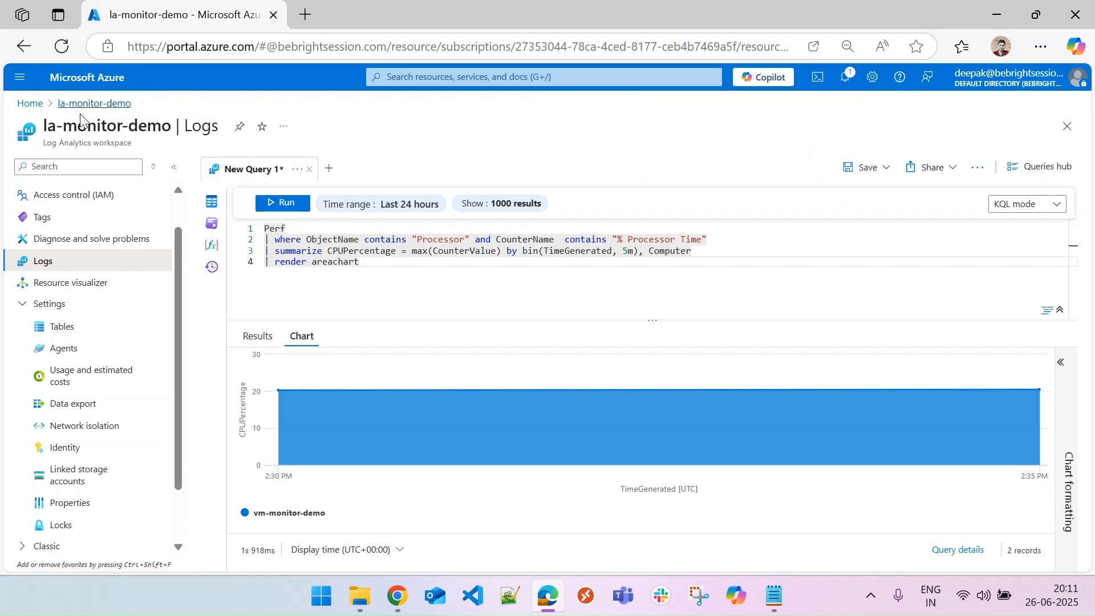
{"action": "right_click", "coordinate": [31, 104]}
{"action": "key", "text": "Escape"}
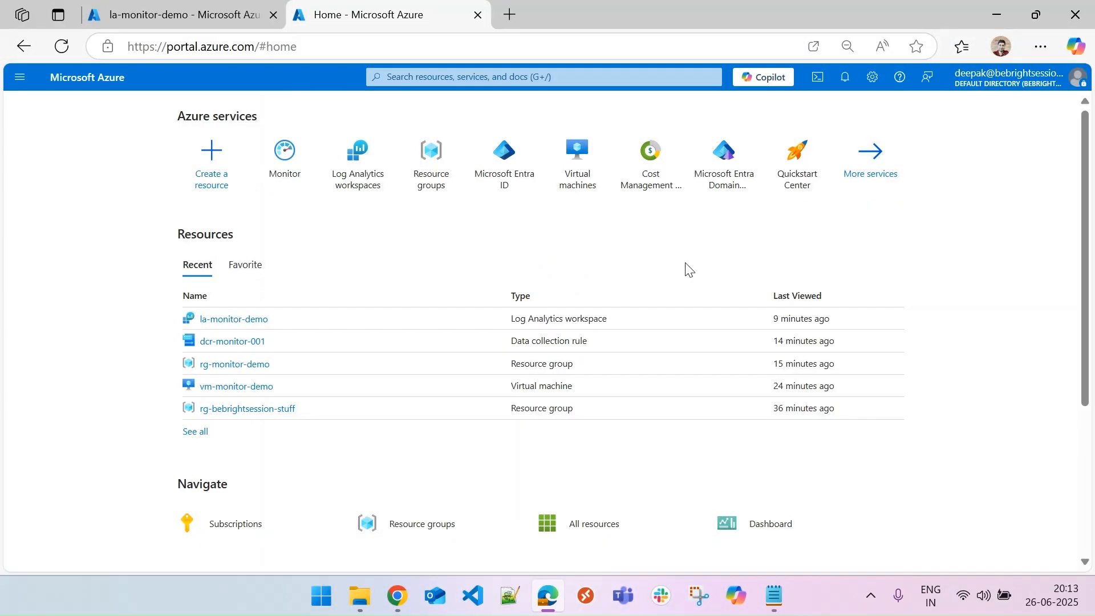
{"action": "left_click", "coordinate": [19, 80]}
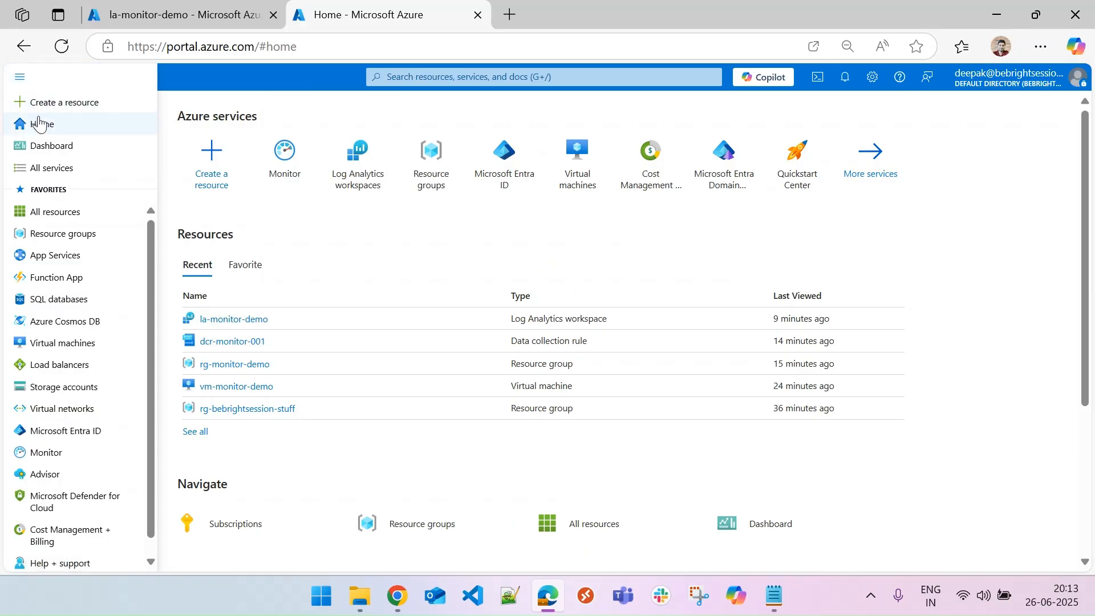
{"action": "left_click", "coordinate": [70, 149]}
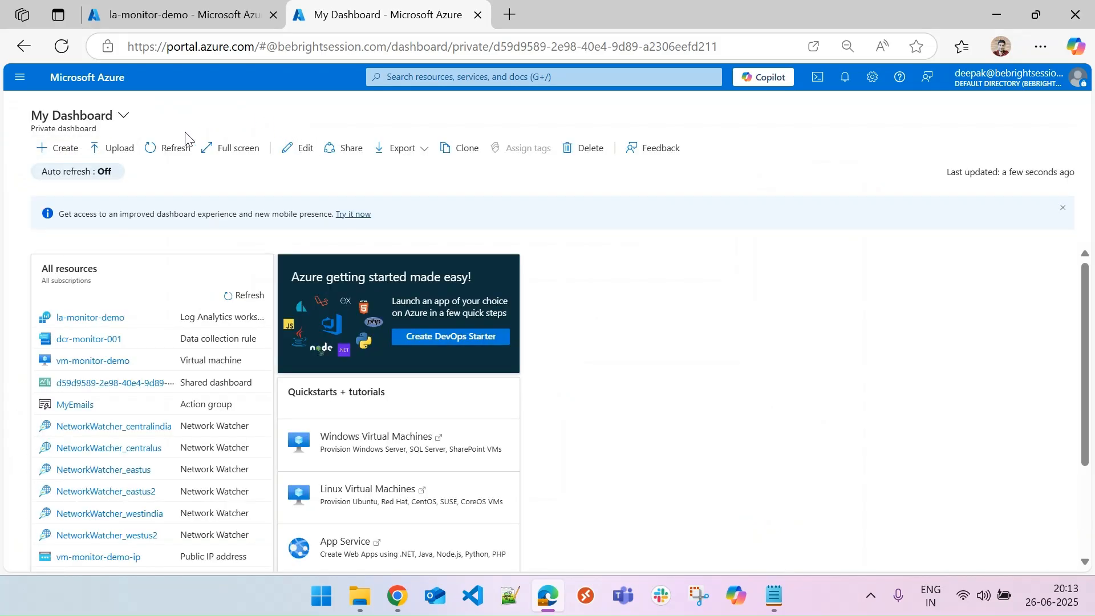
{"action": "left_click", "coordinate": [119, 121]}
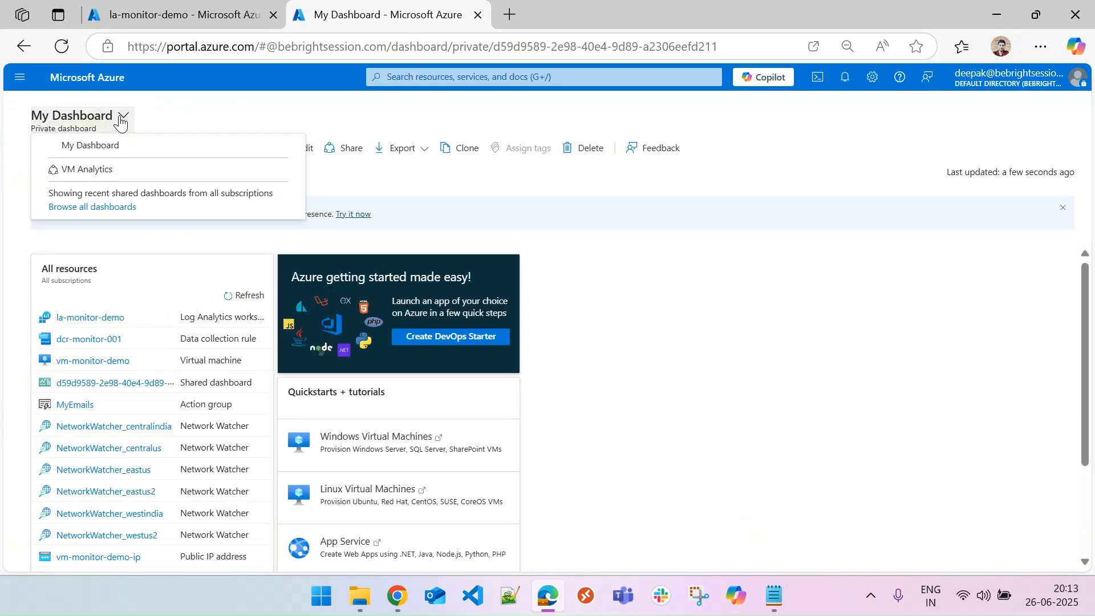
{"action": "left_click", "coordinate": [106, 173]}
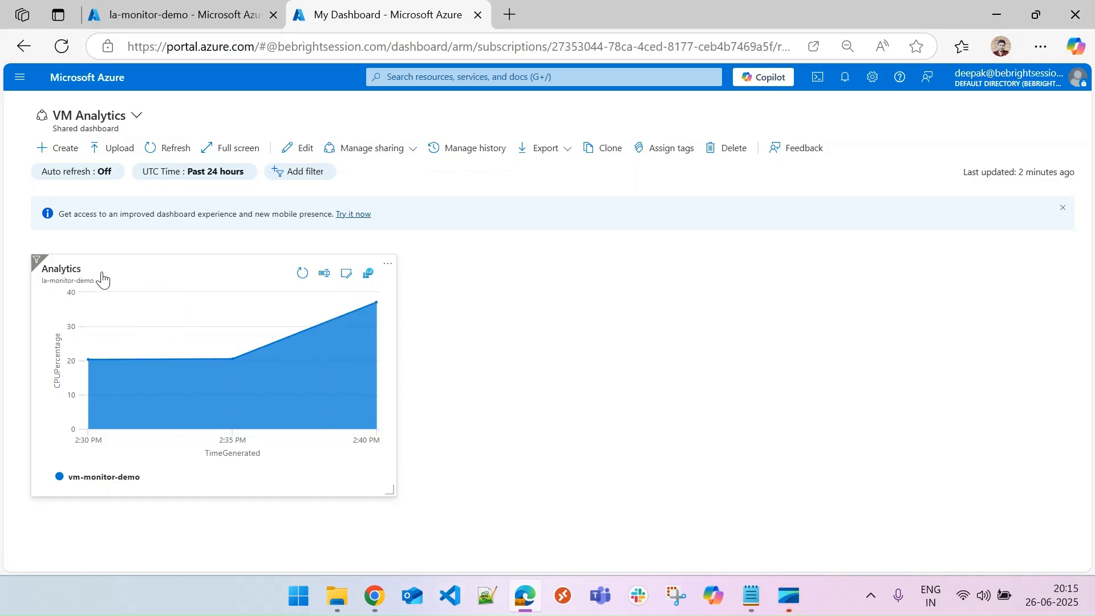
Retitle the chart tile VM CPU Percentage with subtitle Every 5 min and save the dashboard.
{"action": "left_click", "coordinate": [325, 274]}
{"action": "left_click_drag", "start_coordinate": [941, 166], "coordinate": [847, 179]}
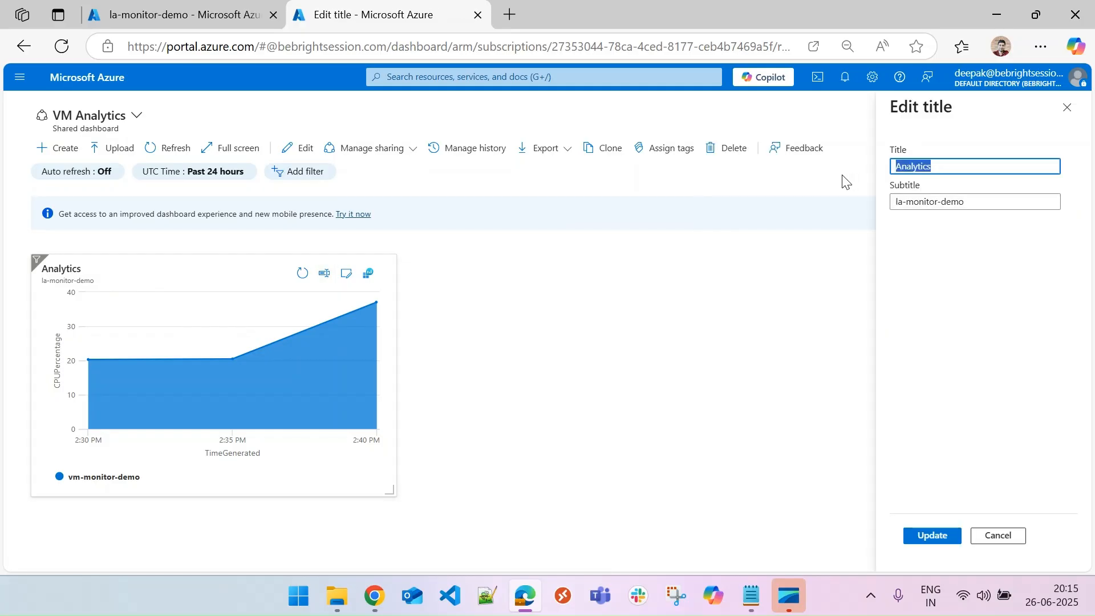
{"action": "type", "text": "VM"}
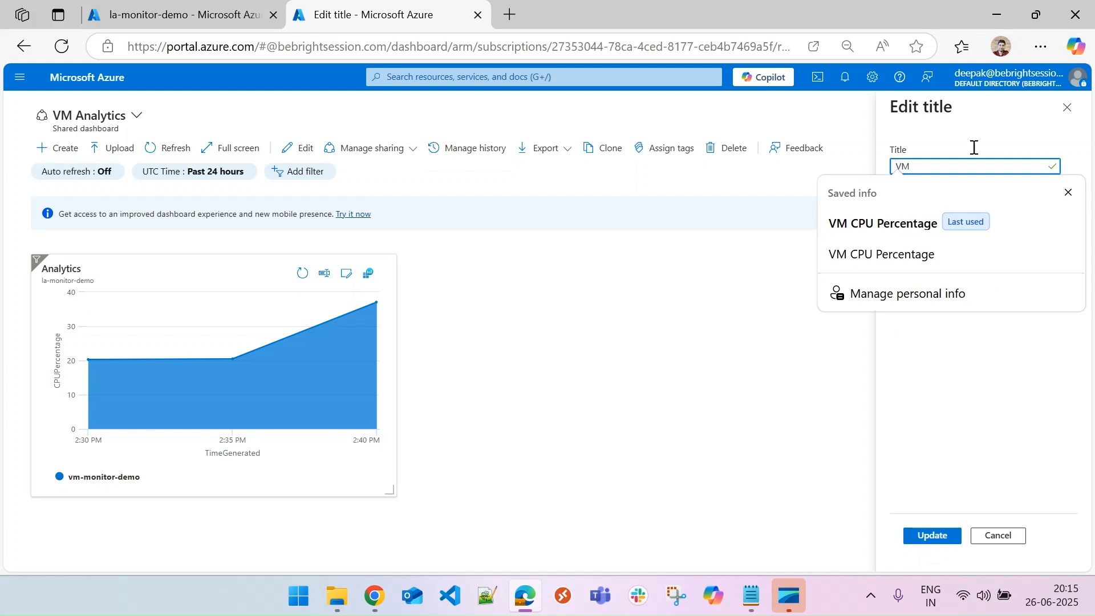
{"action": "left_click", "coordinate": [907, 225]}
{"action": "left_click_drag", "start_coordinate": [980, 200], "coordinate": [868, 199]}
{"action": "type", "text": "Eve"}
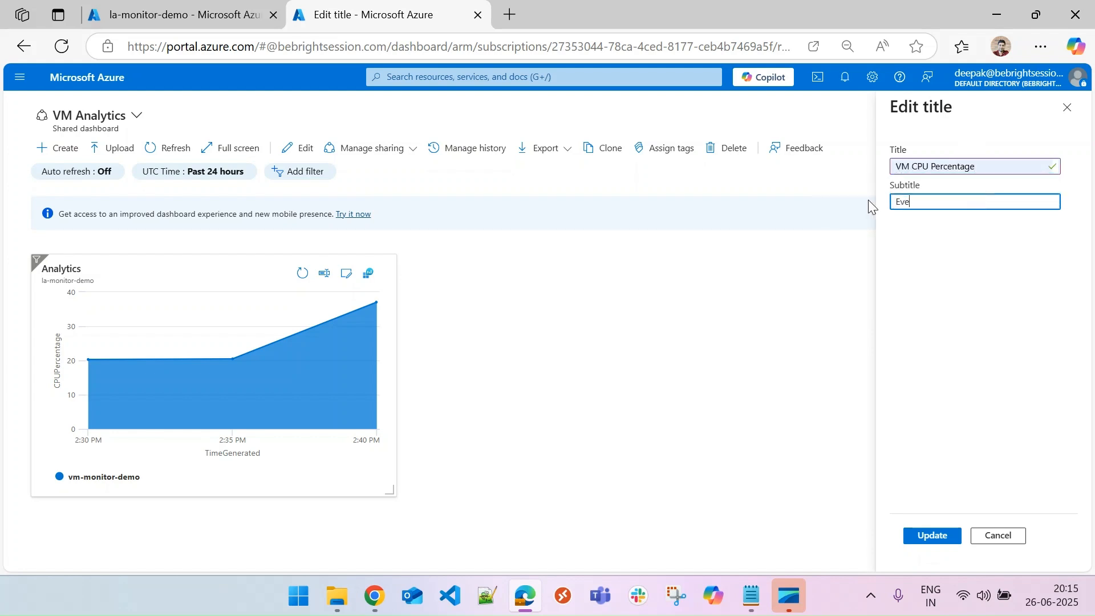
{"action": "type", "text": "ry 5 min"}
{"action": "left_click", "coordinate": [931, 534]}
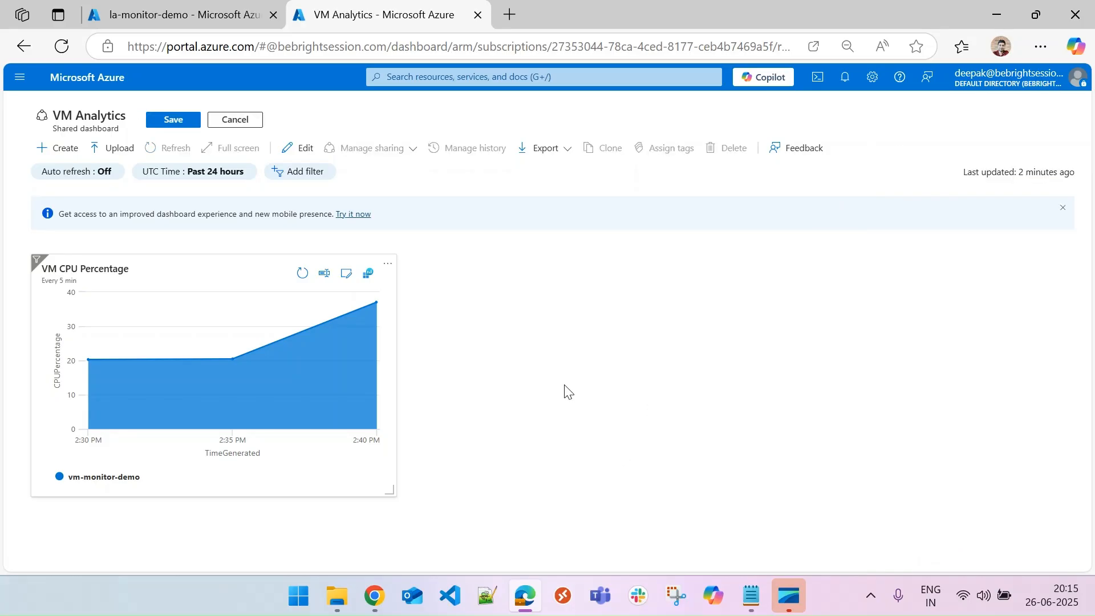
{"action": "left_click", "coordinate": [172, 122]}
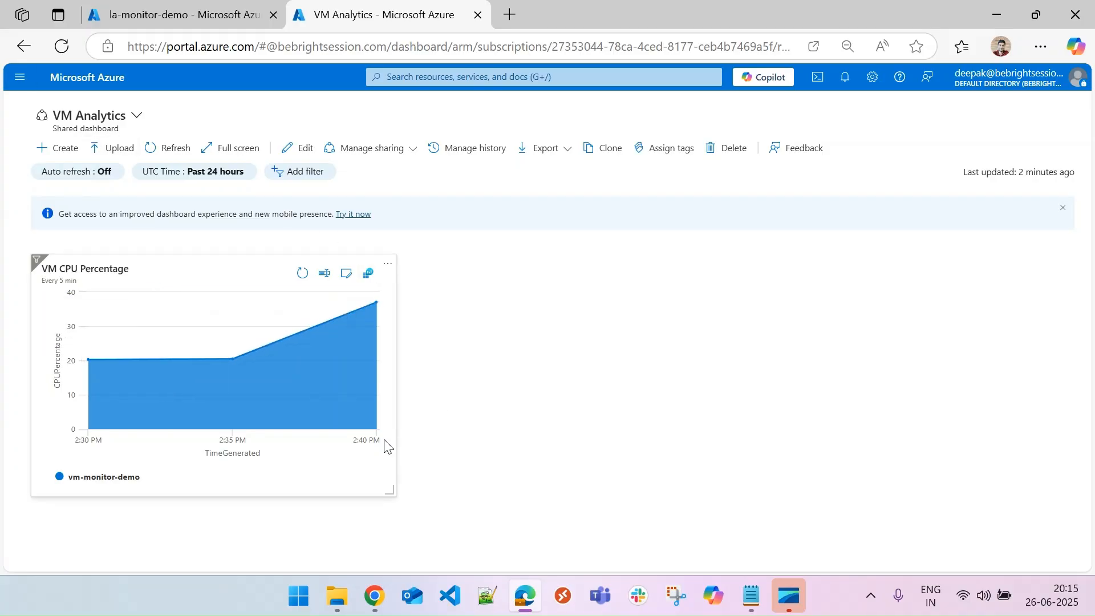
Open the tile's query in the Logs editor and switch to KQL mode, keeping Simple mode as default.
{"action": "left_click", "coordinate": [345, 276]}
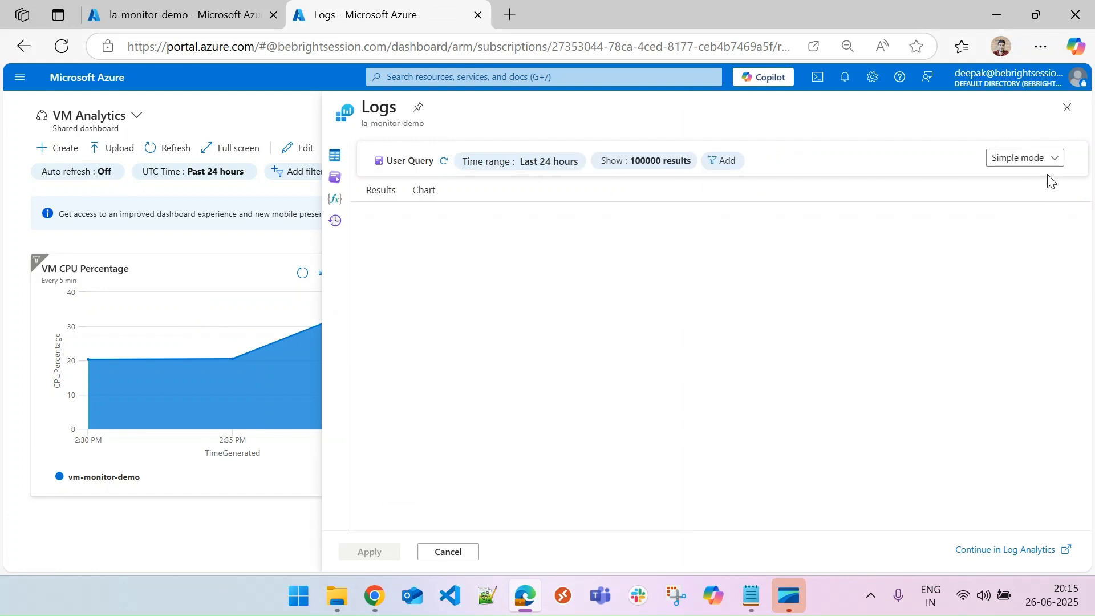
{"action": "left_click", "coordinate": [1020, 161]}
{"action": "left_click", "coordinate": [1021, 161]}
{"action": "left_click", "coordinate": [1021, 161]}
{"action": "left_click", "coordinate": [1019, 201]}
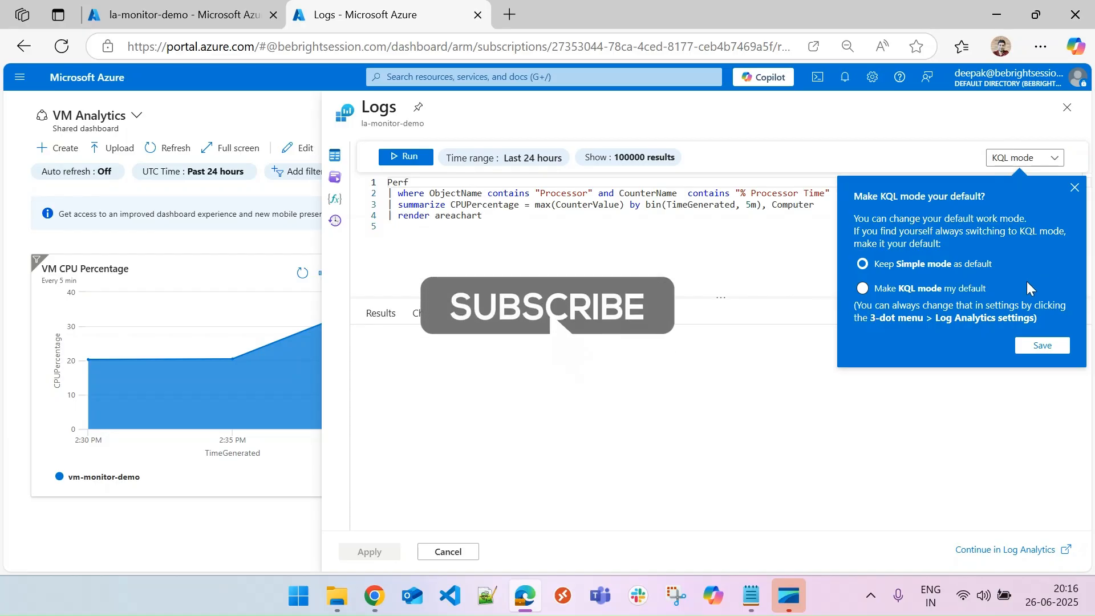
{"action": "left_click", "coordinate": [1042, 345]}
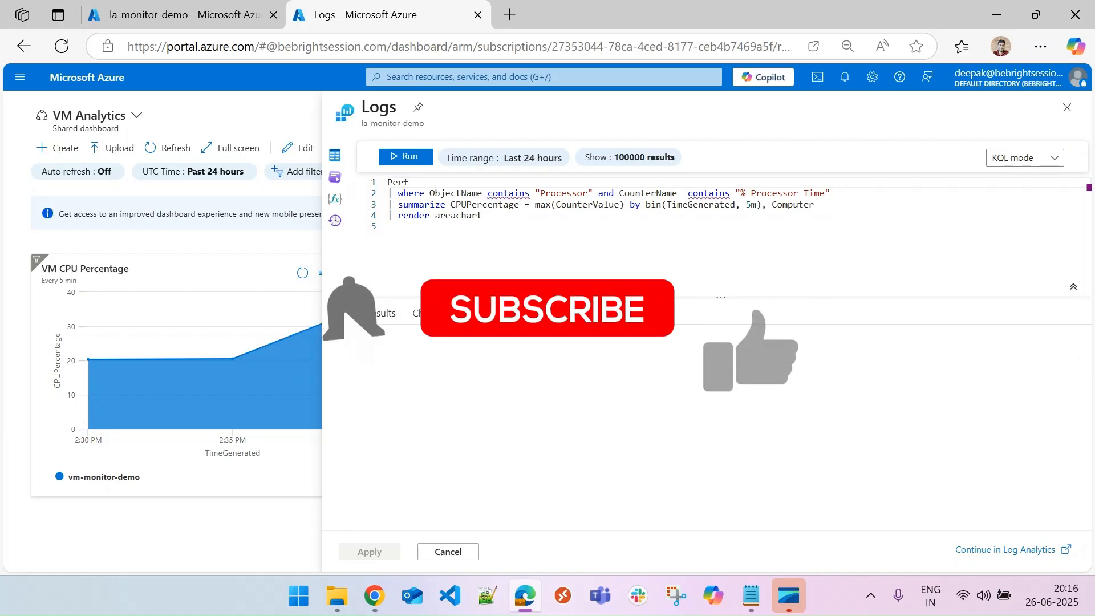
Close the tile's Logs editor, discarding the unsaved edits.
{"action": "left_click_drag", "start_coordinate": [483, 215], "coordinate": [349, 174]}
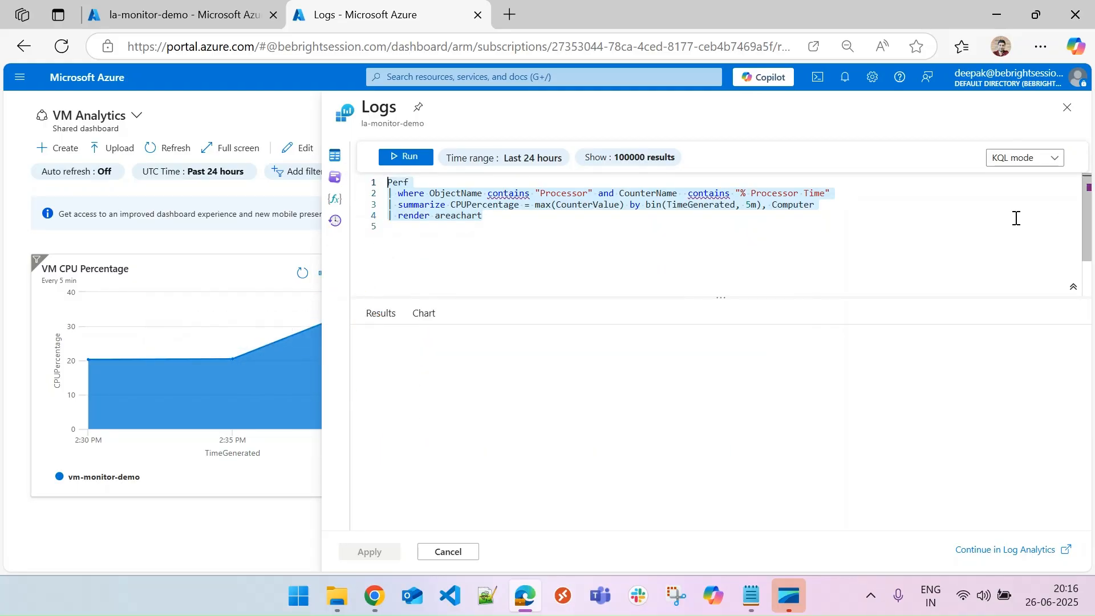
{"action": "left_click", "coordinate": [1067, 107]}
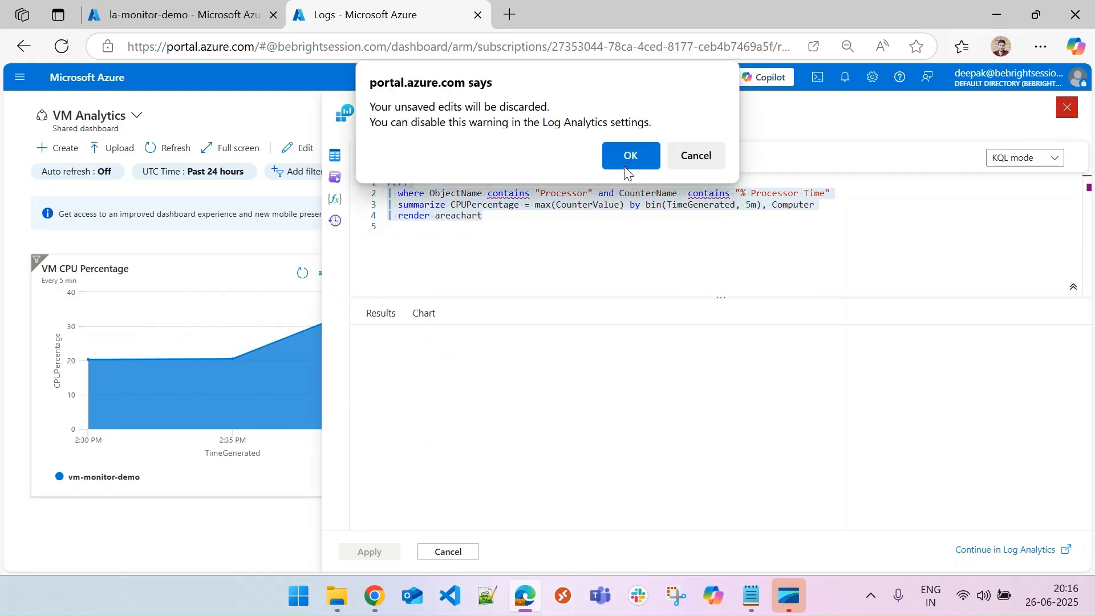
{"action": "left_click", "coordinate": [643, 155]}
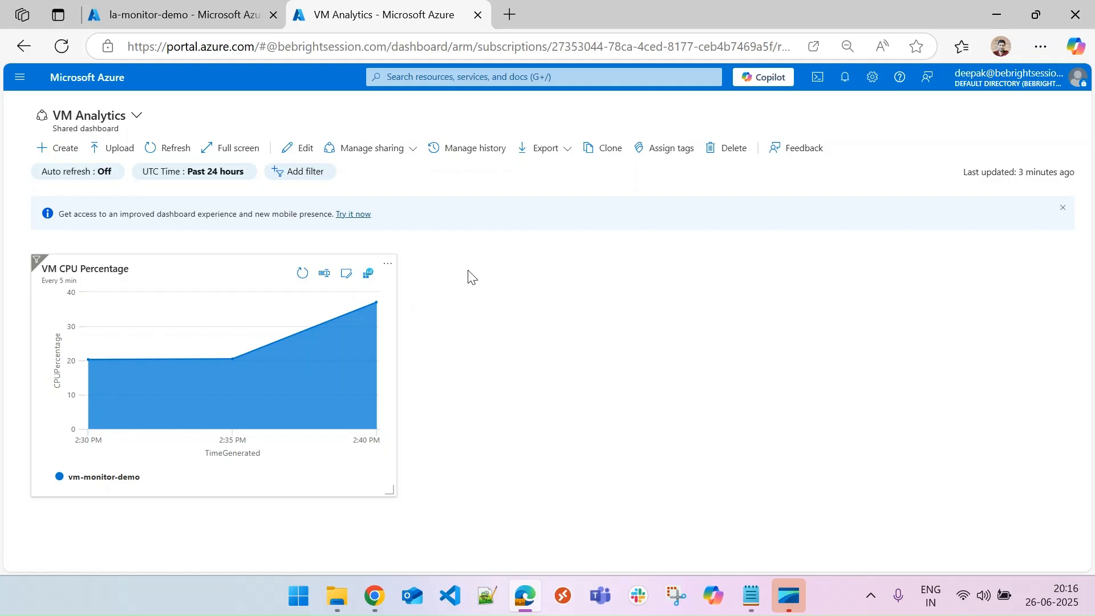
{"action": "left_click_drag", "start_coordinate": [390, 489], "coordinate": [465, 475]}
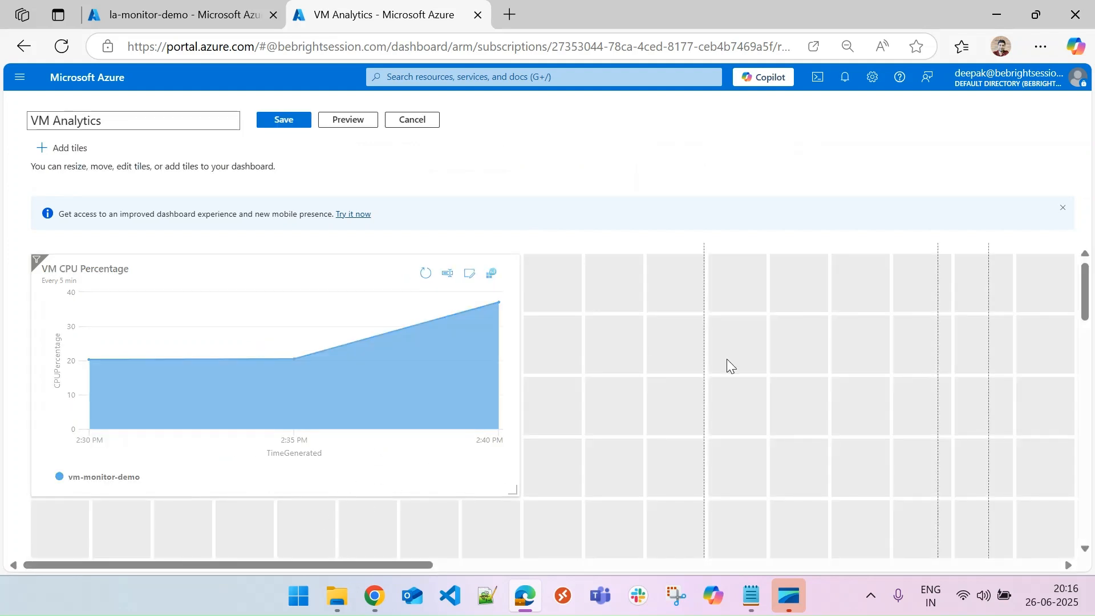
{"action": "left_click_drag", "start_coordinate": [508, 489], "coordinate": [448, 450]}
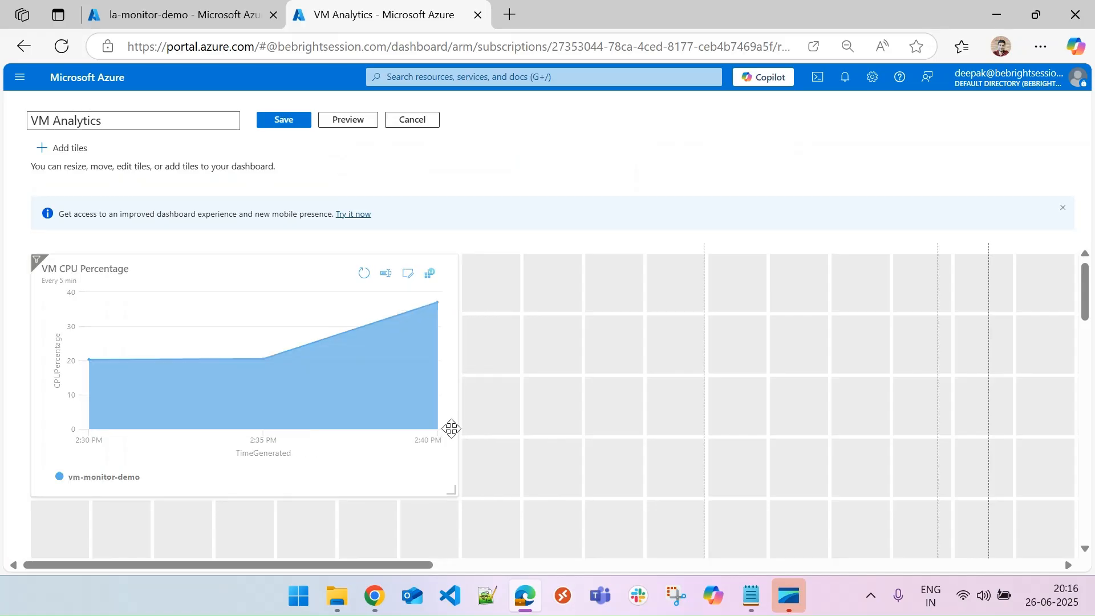
{"action": "left_click", "coordinate": [411, 119]}
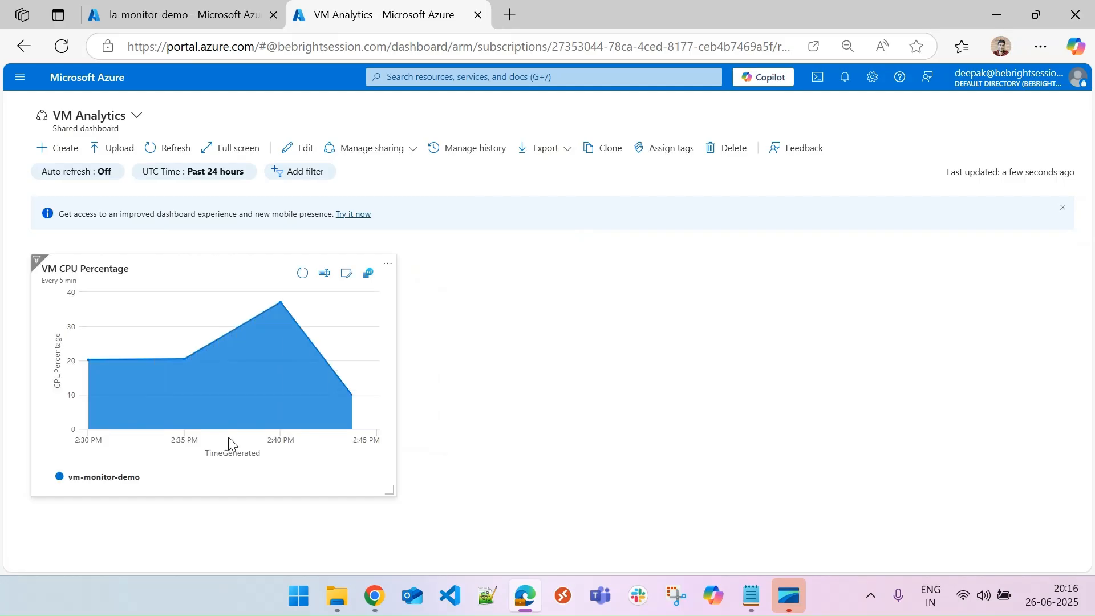
In the workspace Logs tab, change the query filter to ObjectName contains memory and CounterName contains Available Bytes.
{"action": "mouse_move", "coordinate": [188, 391]}
{"action": "left_click", "coordinate": [180, 17]}
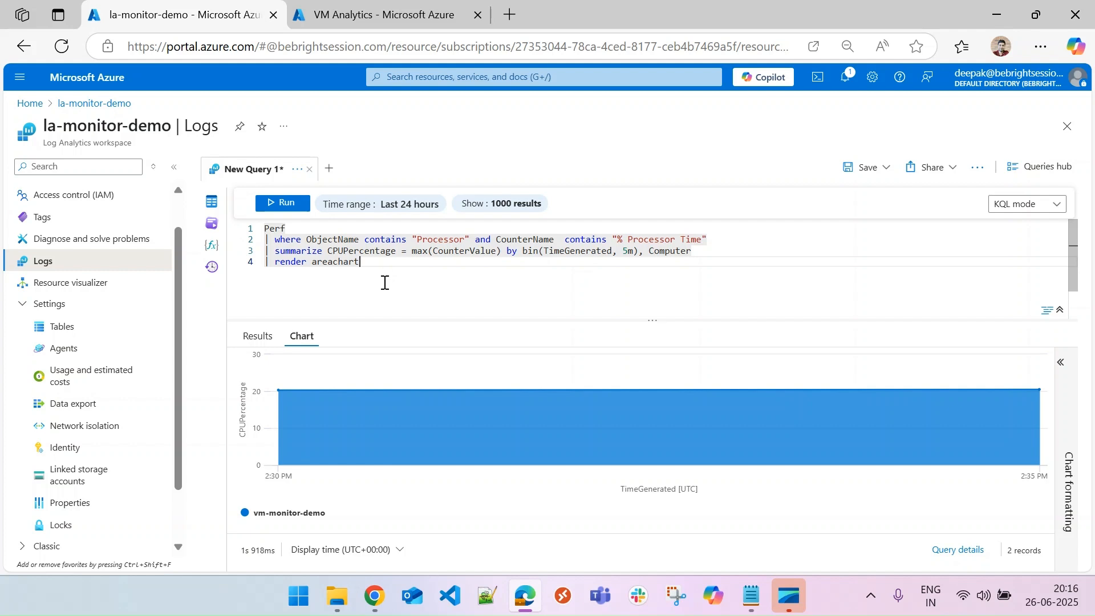
{"action": "double_click", "coordinate": [437, 239]}
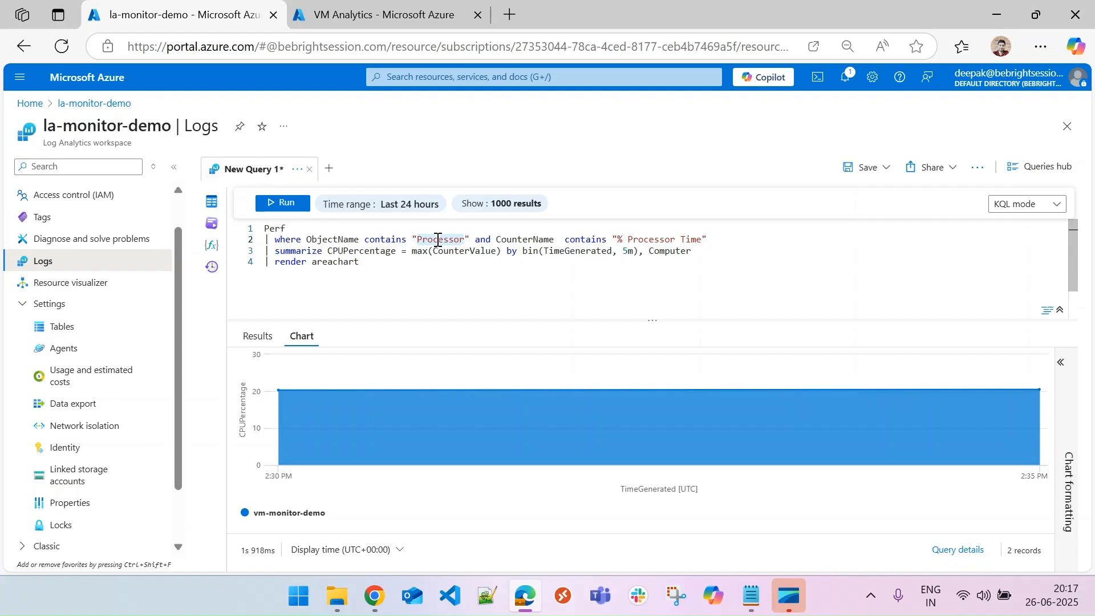
{"action": "type", "text": "memory"}
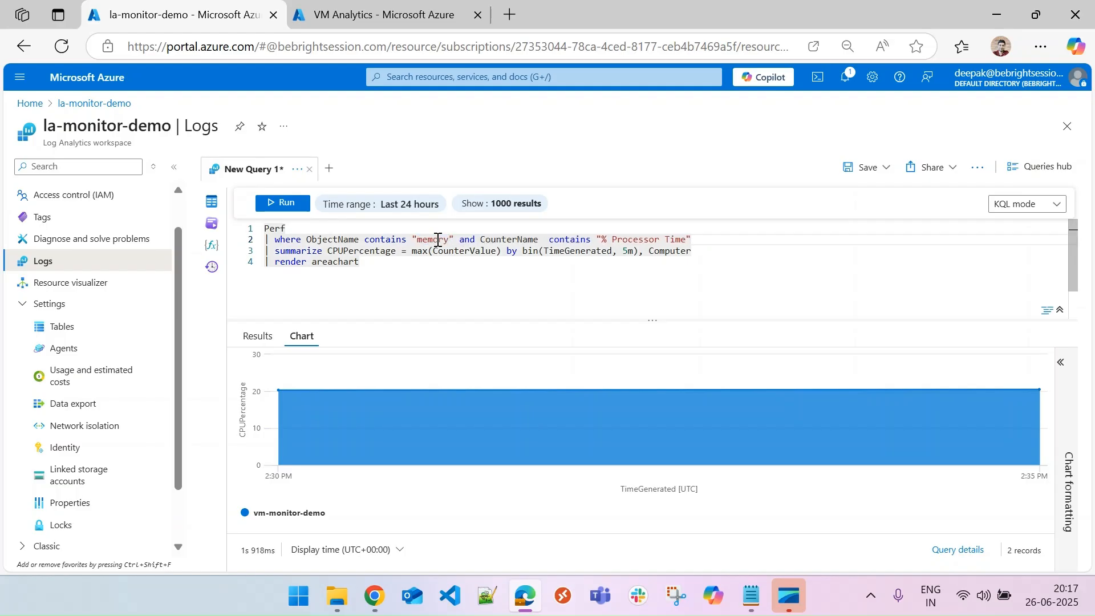
{"action": "left_click_drag", "start_coordinate": [603, 239], "coordinate": [688, 240]}
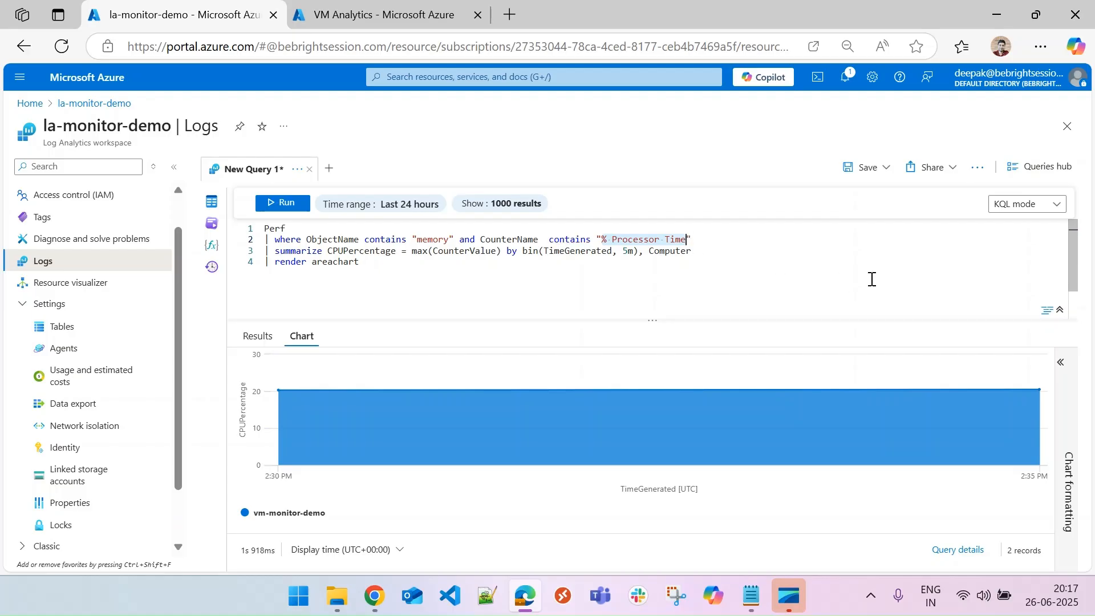
{"action": "type", "text": "Available Bytes"}
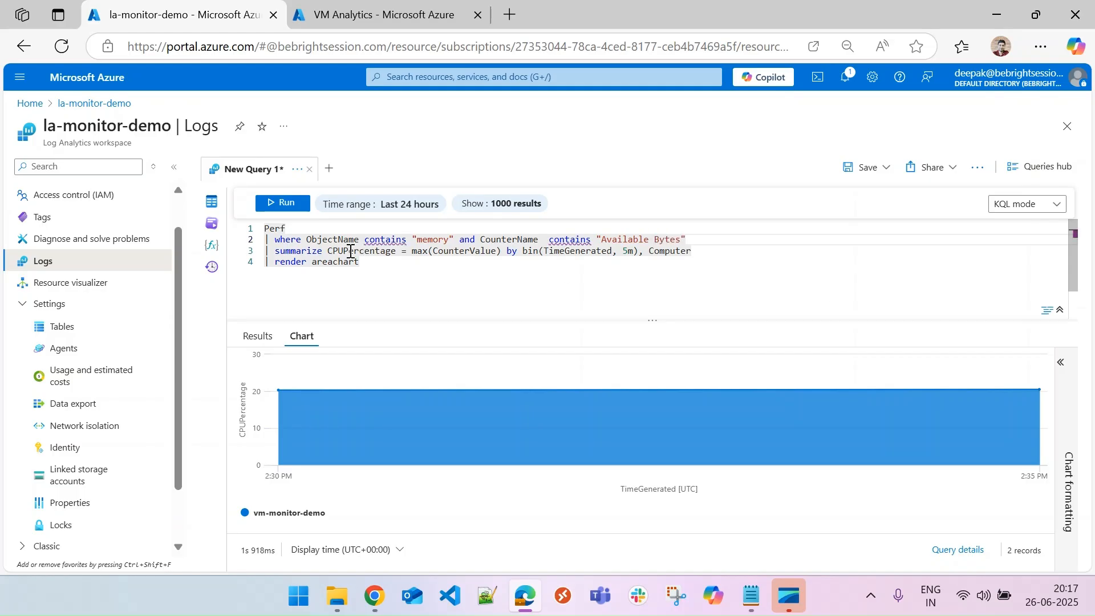
Remove the render areachart line from the query and run it.
{"action": "left_click_drag", "start_coordinate": [375, 266], "coordinate": [246, 264]}
{"action": "key", "text": "BackSpace"}
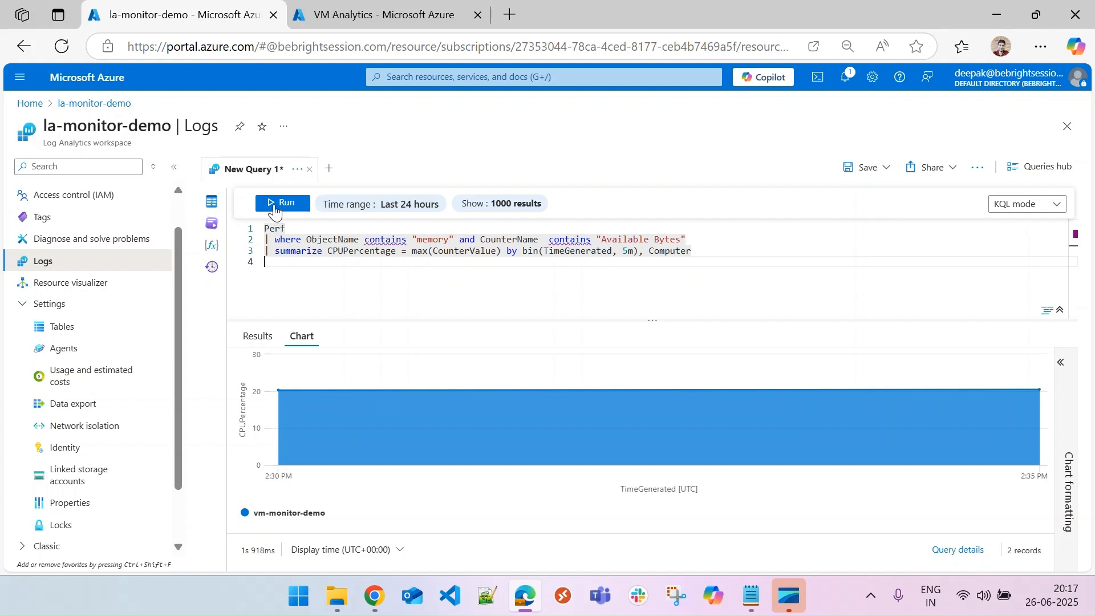
{"action": "left_click", "coordinate": [275, 211]}
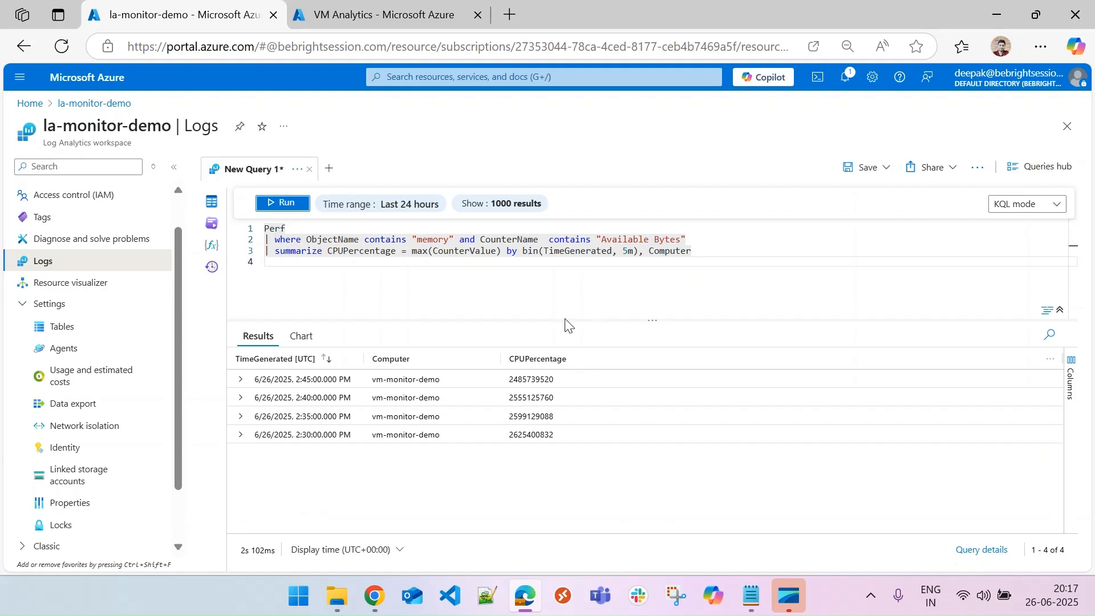
Rename the summarized column from CPUPercentage to AvailableMemory and rerun the query.
{"action": "double_click", "coordinate": [383, 252]}
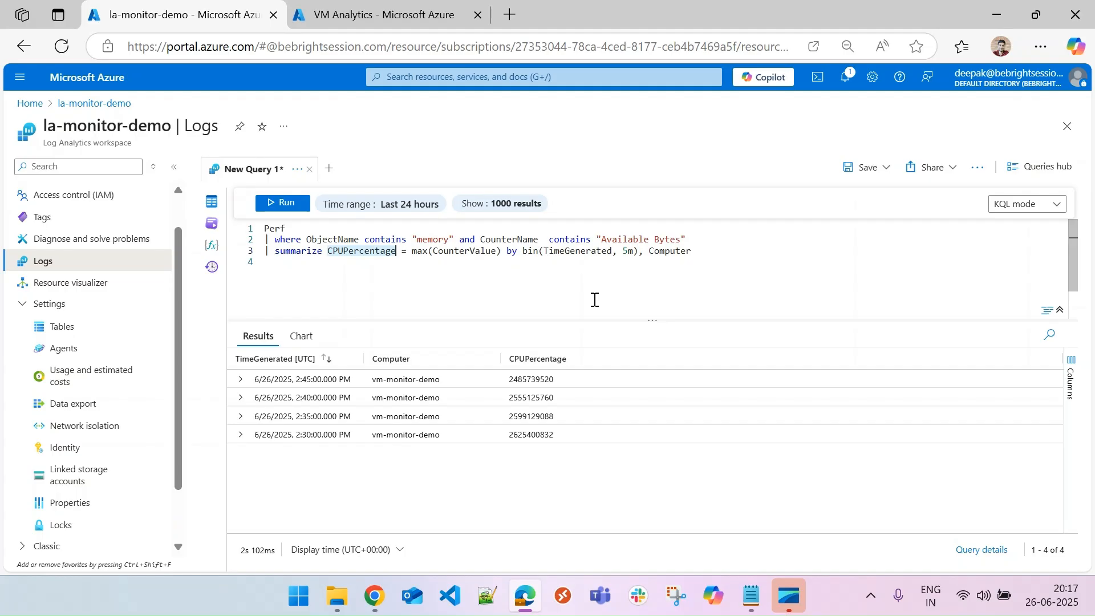
{"action": "type", "text": "Availab"}
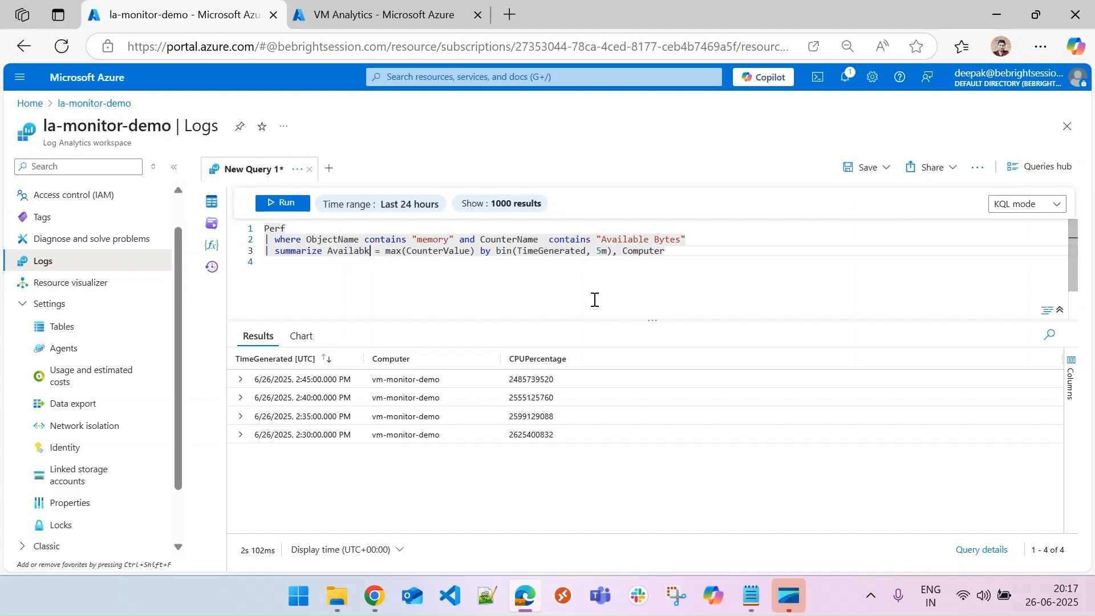
{"action": "type", "text": "leMemory"}
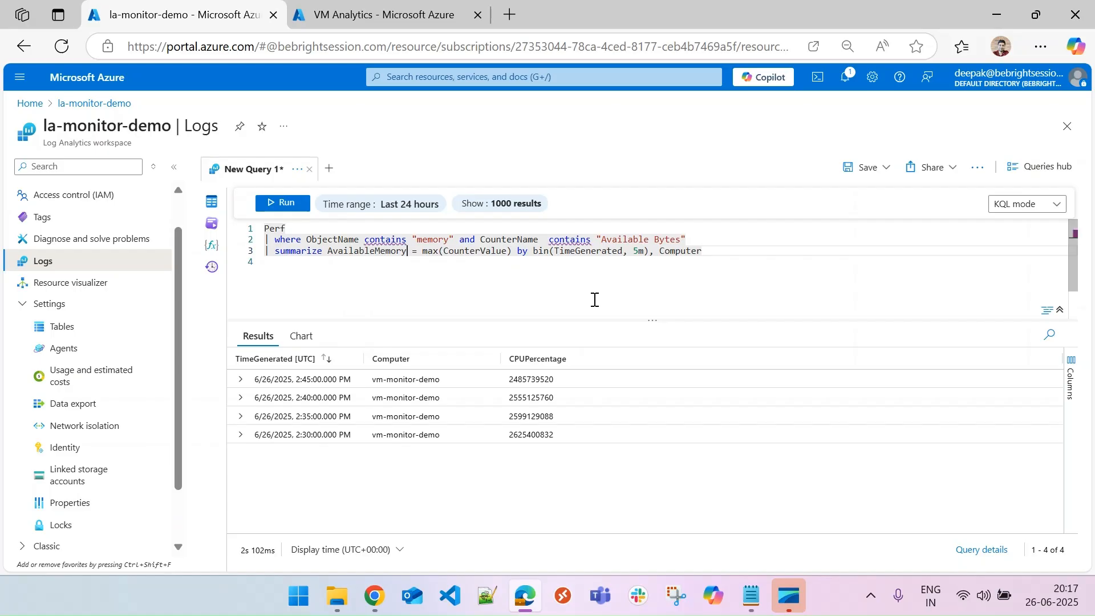
{"action": "left_click", "coordinate": [286, 204]}
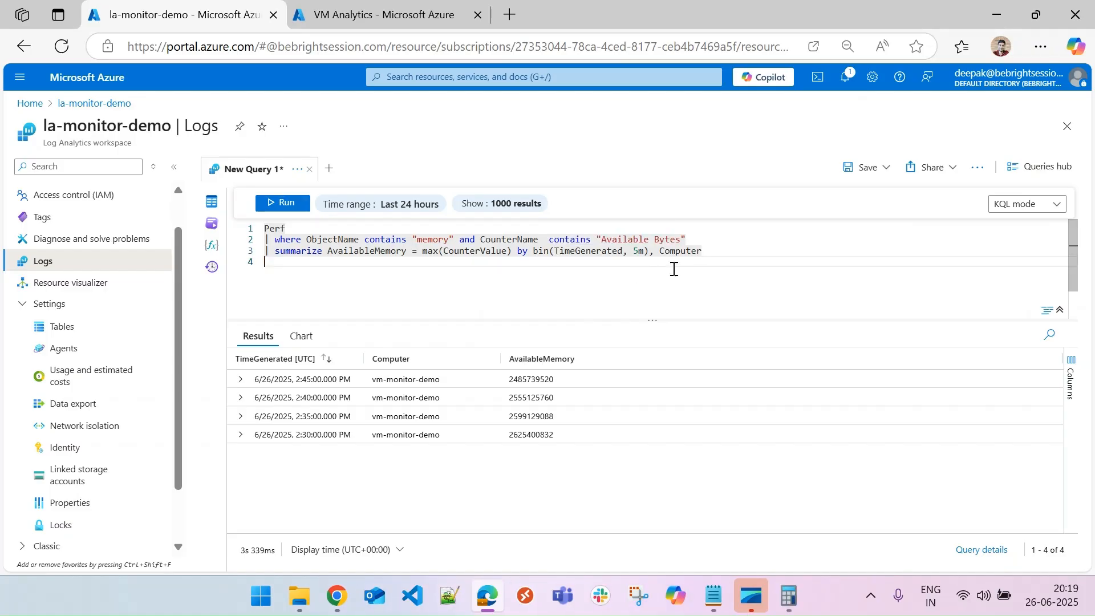
Append a render timechart line to the query and run it to chart available memory.
{"action": "type", "text": "| re"}
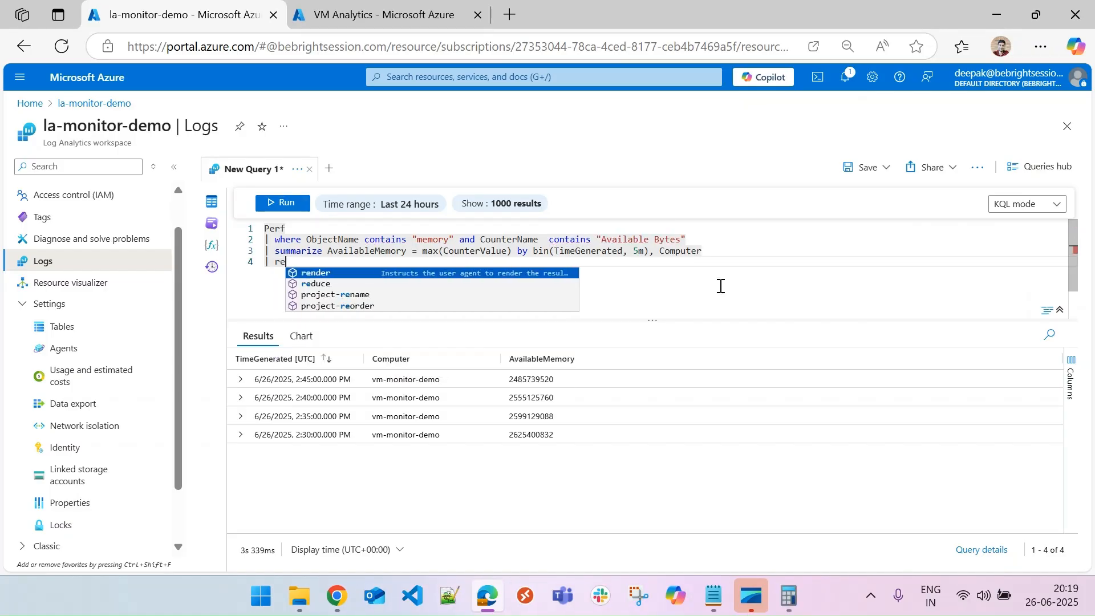
{"action": "key", "text": "Tab"}
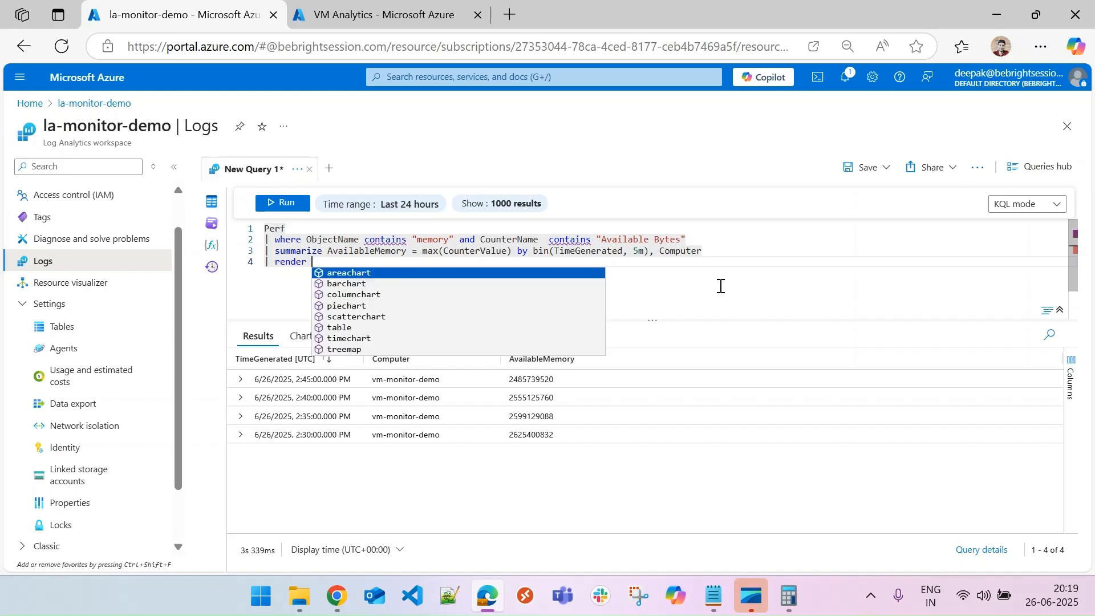
{"action": "type", "text": "ti"}
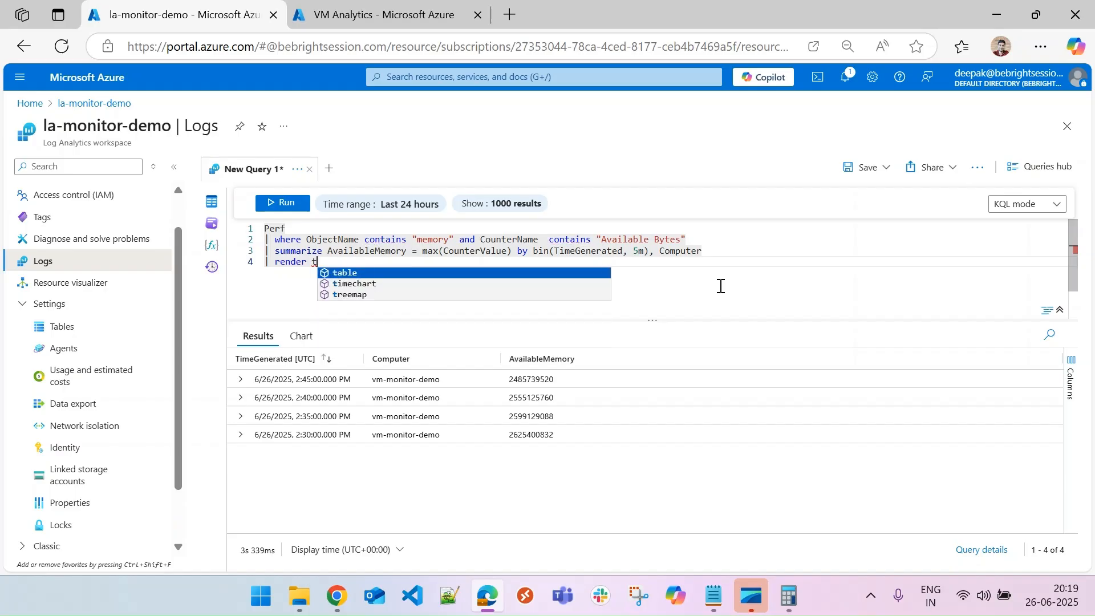
{"action": "key", "text": "Tab"}
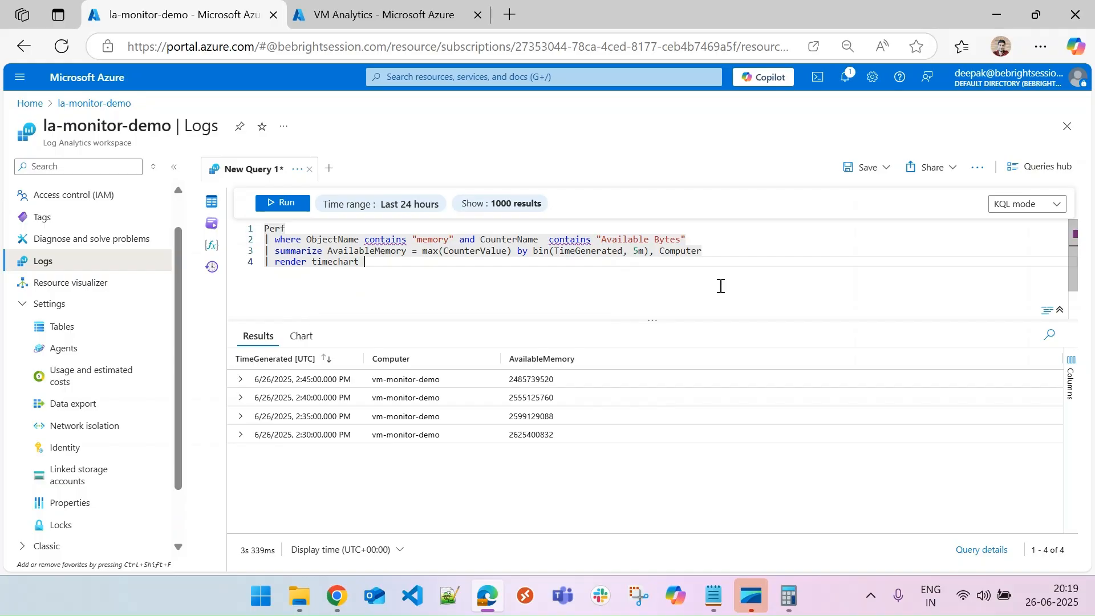
{"action": "left_click", "coordinate": [282, 204]}
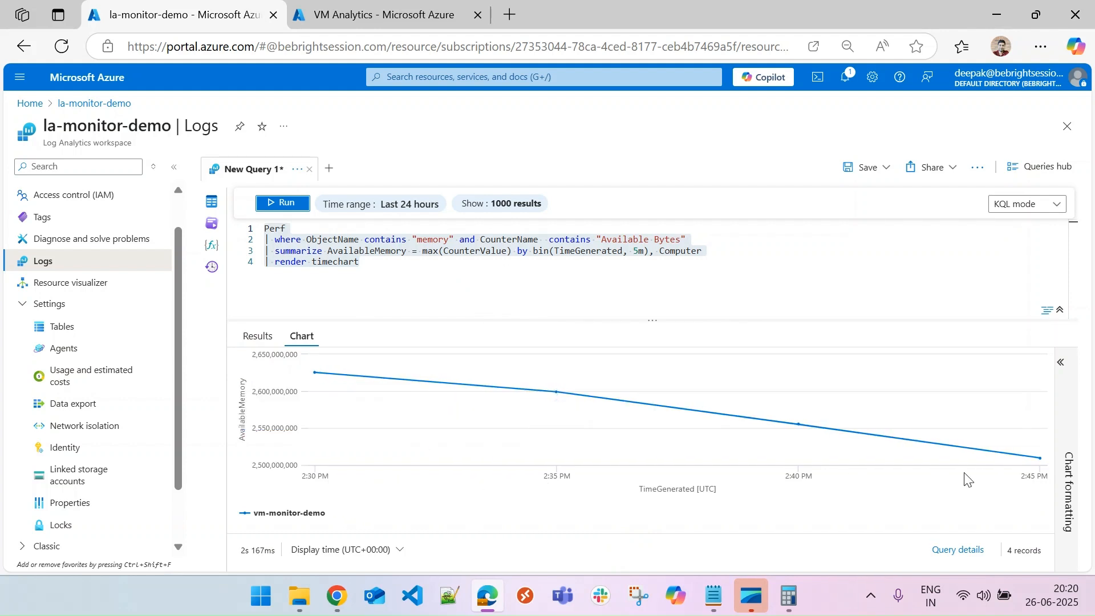
Pin the memory chart to the existing shared dashboard VM Analytics.
{"action": "mouse_move", "coordinate": [314, 374]}
{"action": "left_click", "coordinate": [882, 176]}
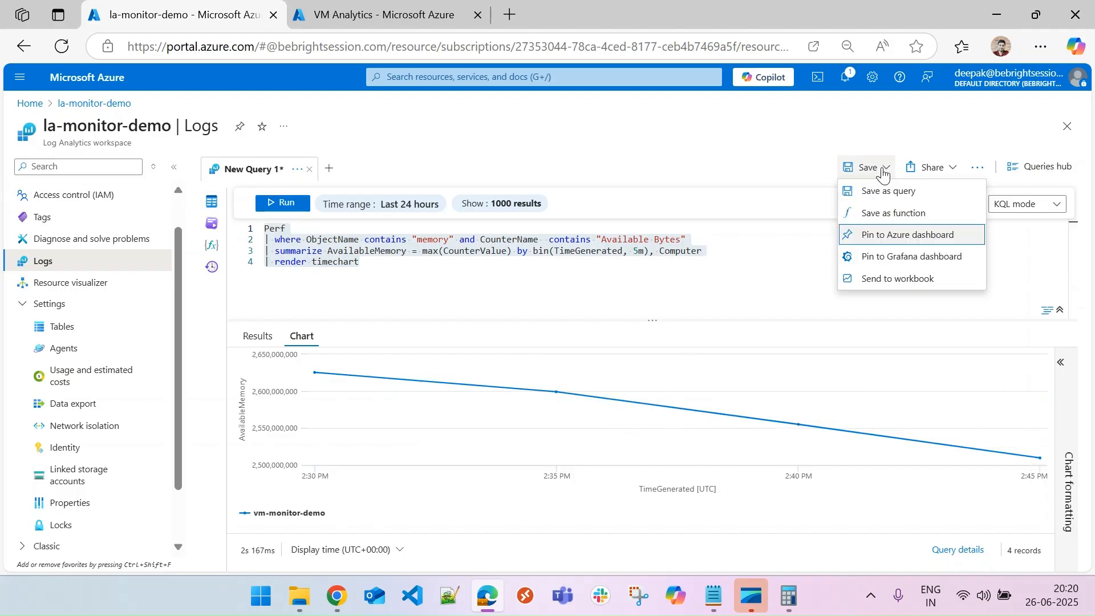
{"action": "left_click", "coordinate": [903, 241]}
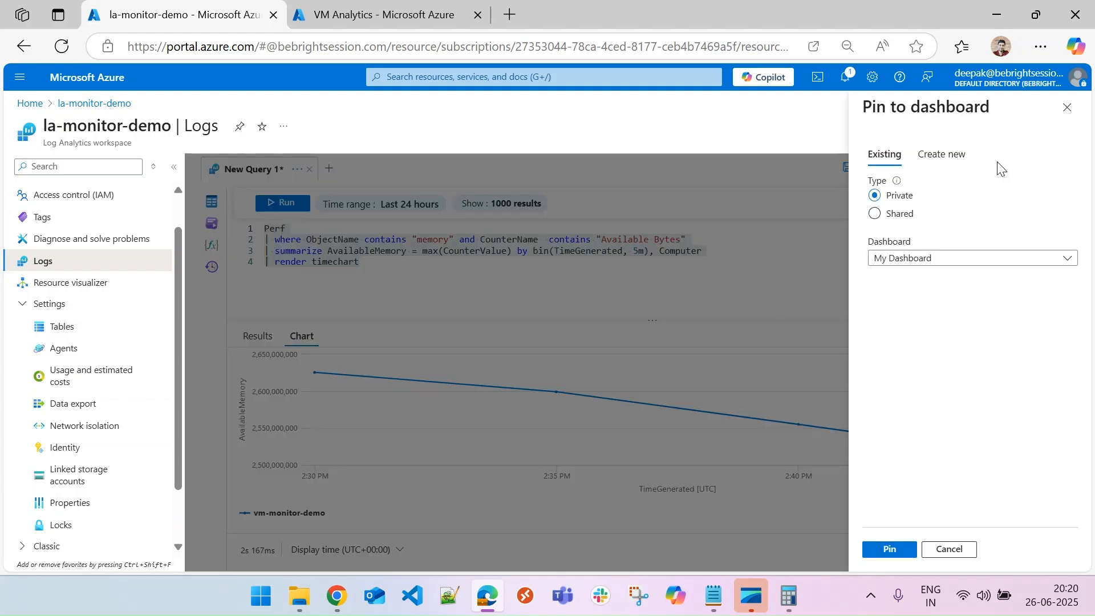
{"action": "left_click_drag", "start_coordinate": [941, 154], "coordinate": [940, 190]}
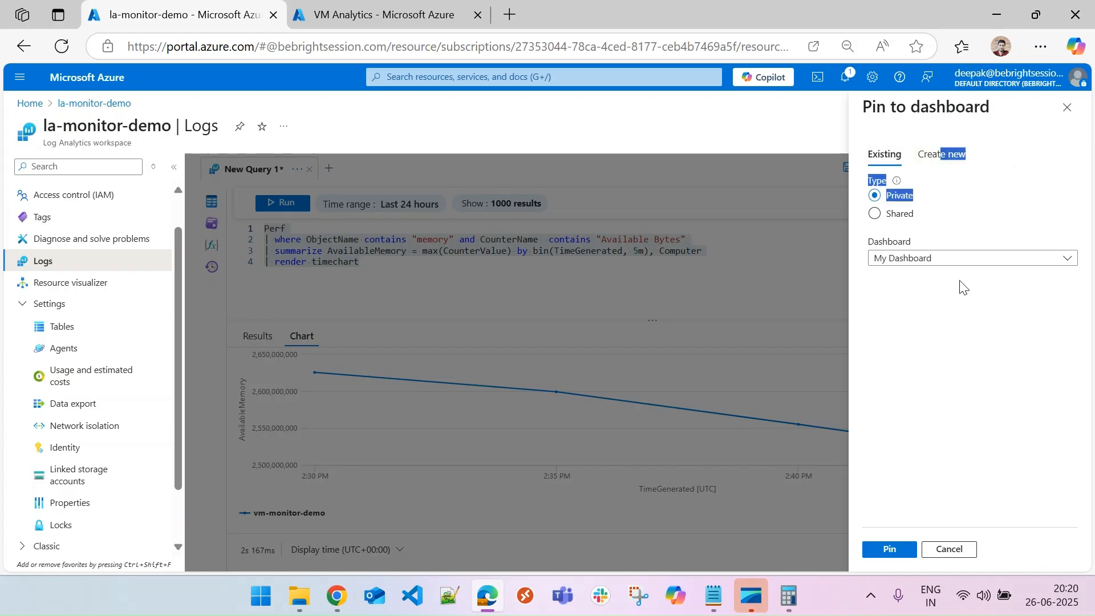
{"action": "left_click", "coordinate": [899, 195]}
{"action": "left_click", "coordinate": [874, 214]}
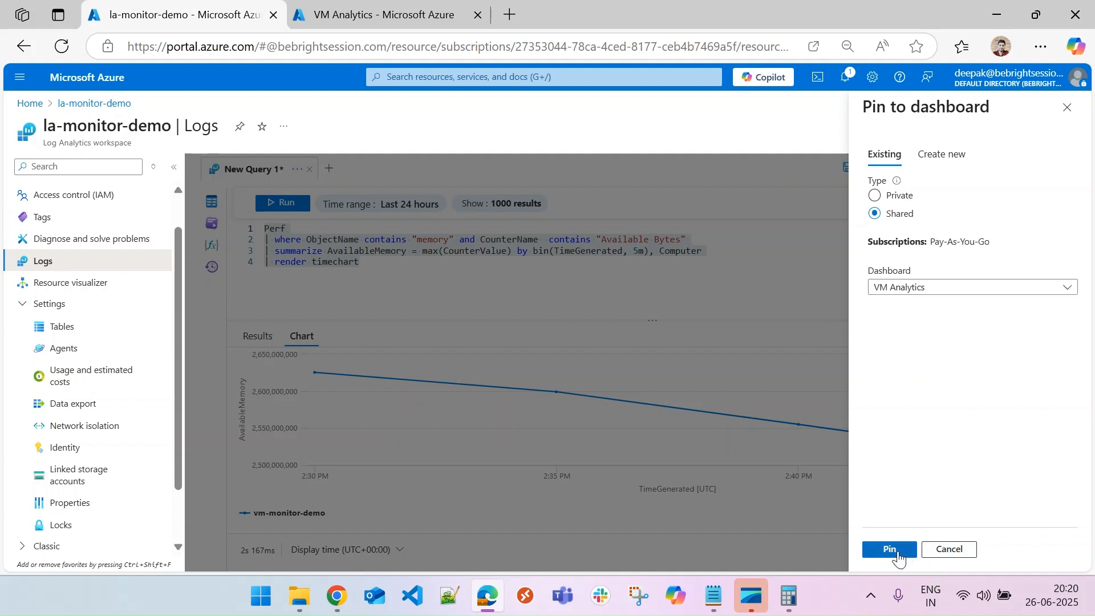
{"action": "left_click", "coordinate": [890, 549]}
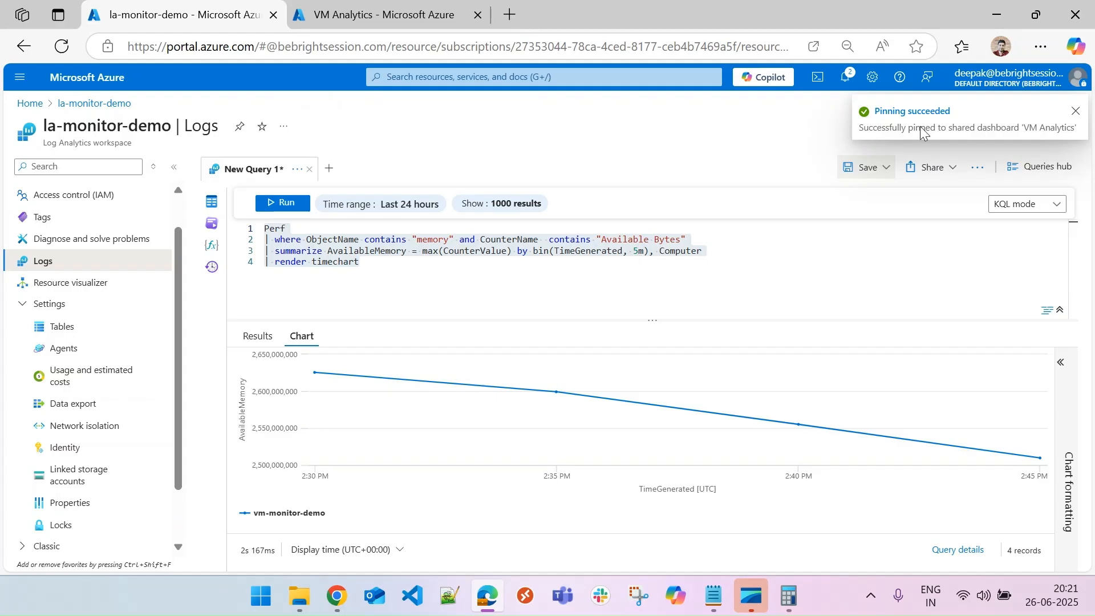
Refresh the VM Analytics dashboard and inspect the data points on the new memory tile.
{"action": "left_click", "coordinate": [378, 14]}
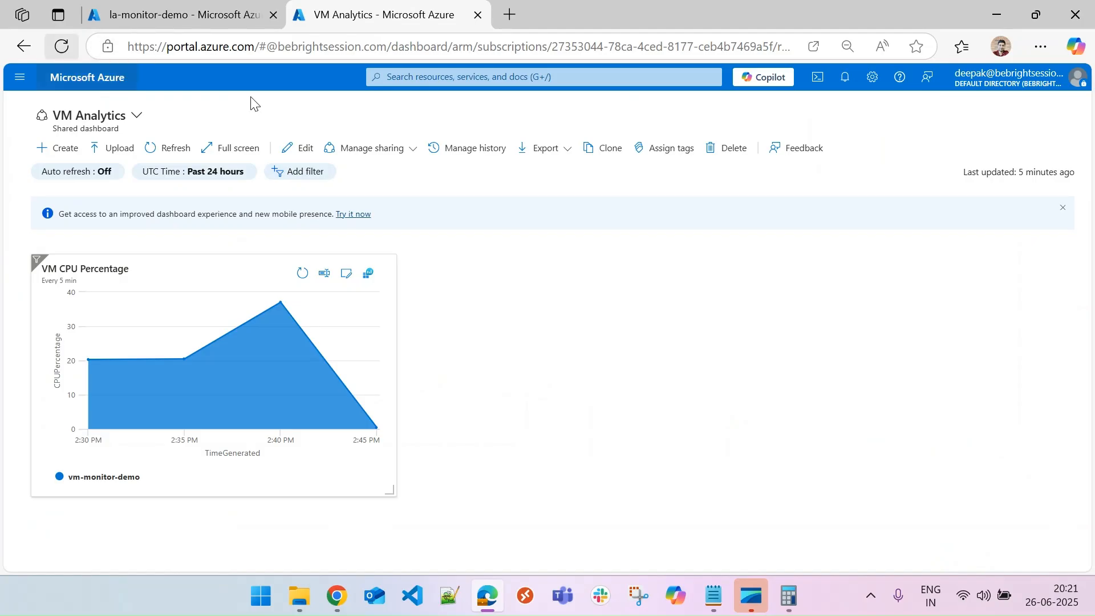
{"action": "left_click", "coordinate": [165, 149]}
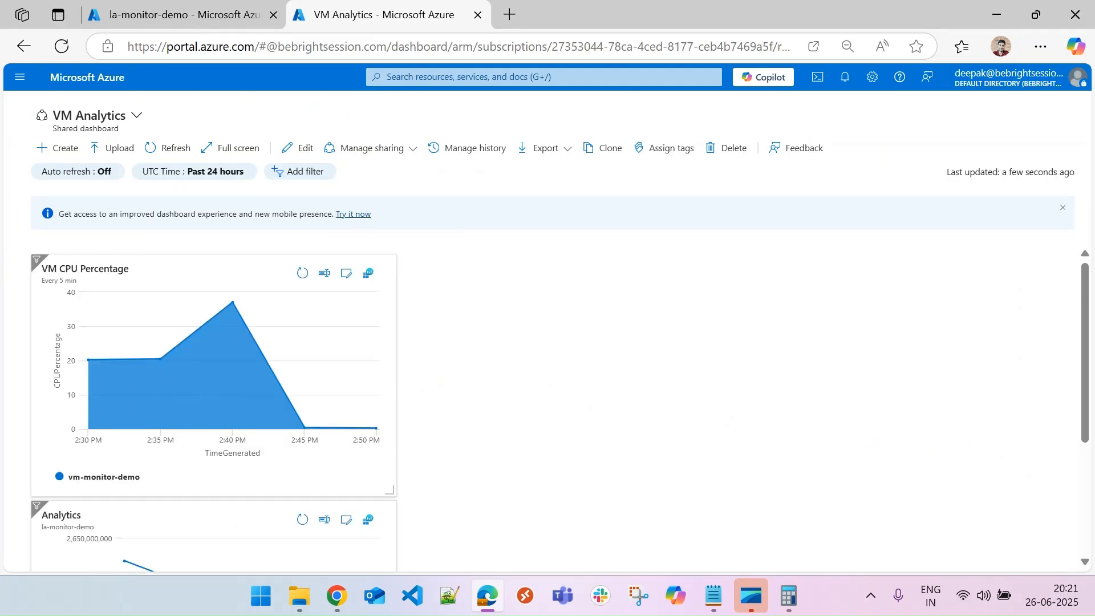
{"action": "scroll", "coordinate": [995, 446], "scroll_direction": "down", "scroll_amount": 3}
{"action": "left_click_drag", "start_coordinate": [227, 374], "coordinate": [542, 390]}
{"action": "left_click", "coordinate": [583, 379]}
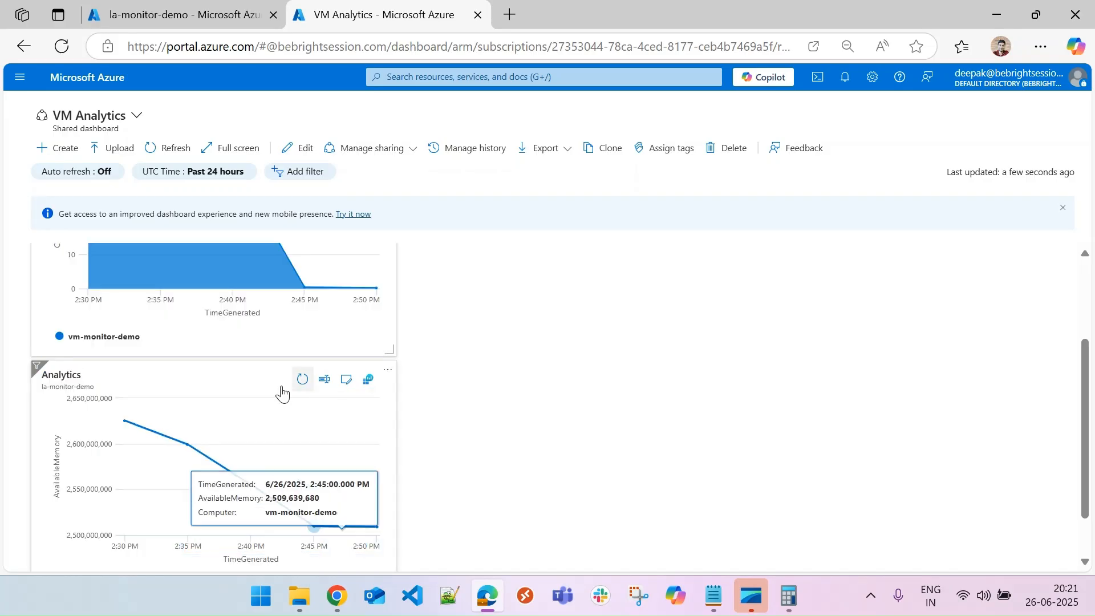
{"action": "left_click_drag", "start_coordinate": [240, 376], "coordinate": [248, 383]}
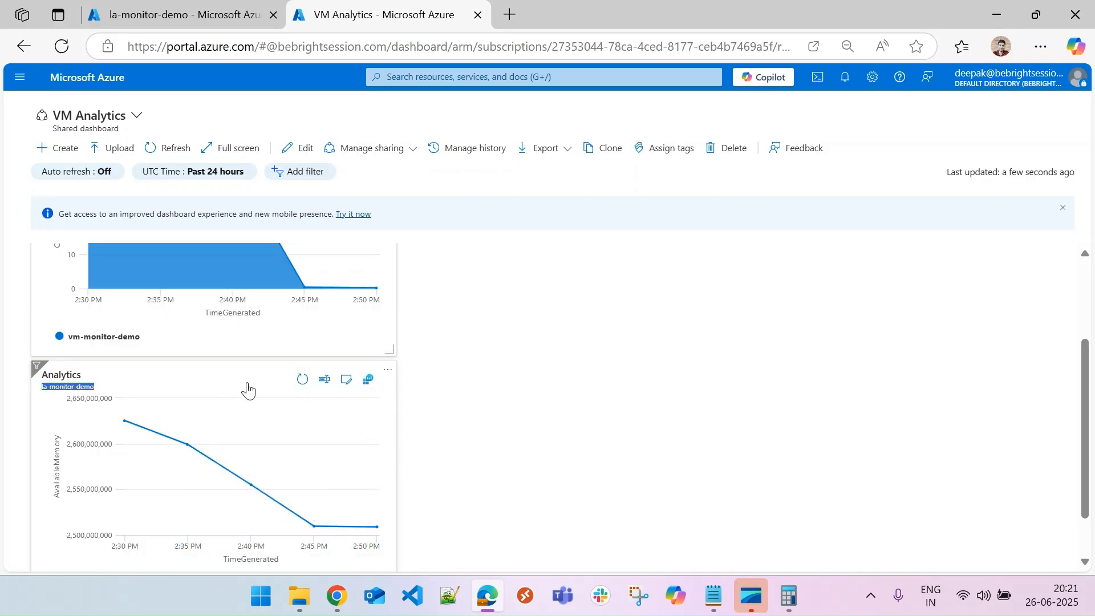
{"action": "left_click", "coordinate": [245, 381]}
{"action": "left_click", "coordinate": [386, 374]}
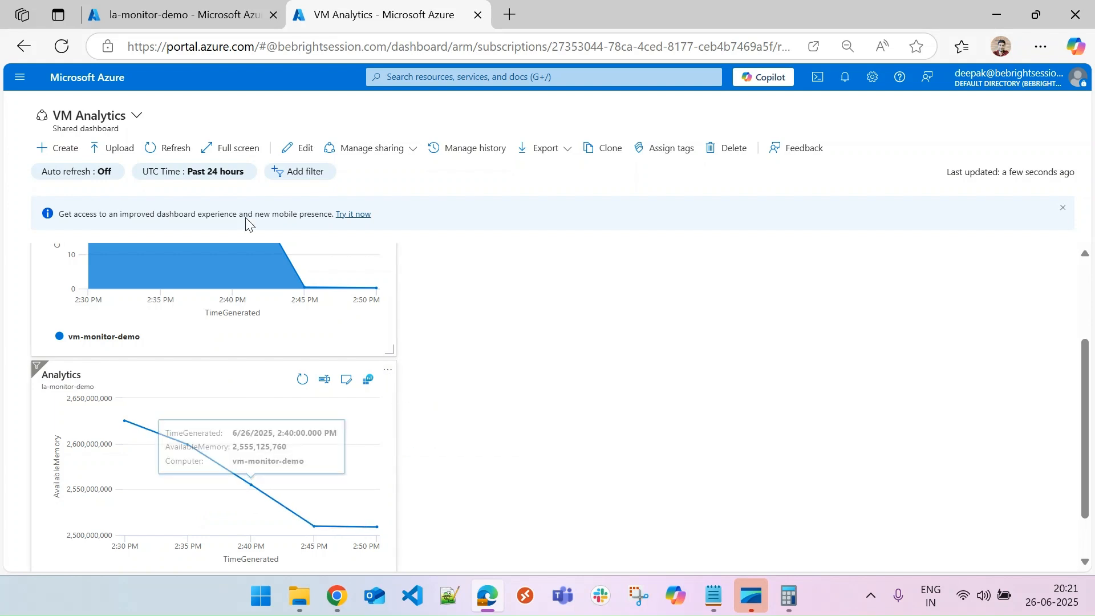
Edit the dashboard and move the Analytics memory tile beside the VM CPU Percentage tile.
{"action": "left_click", "coordinate": [302, 149]}
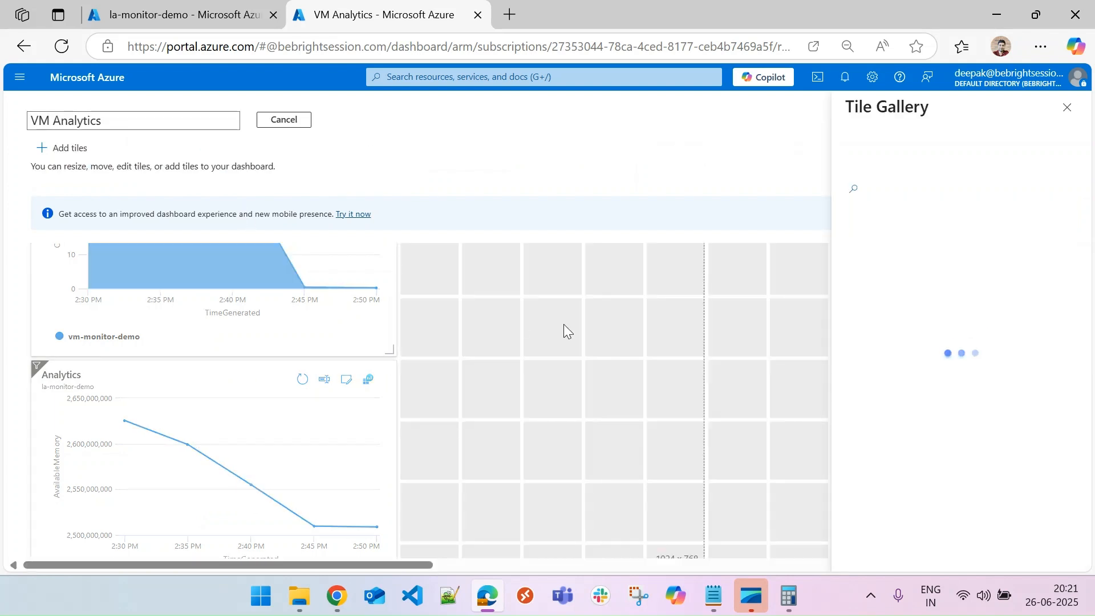
{"action": "left_click_drag", "start_coordinate": [271, 380], "coordinate": [624, 276]}
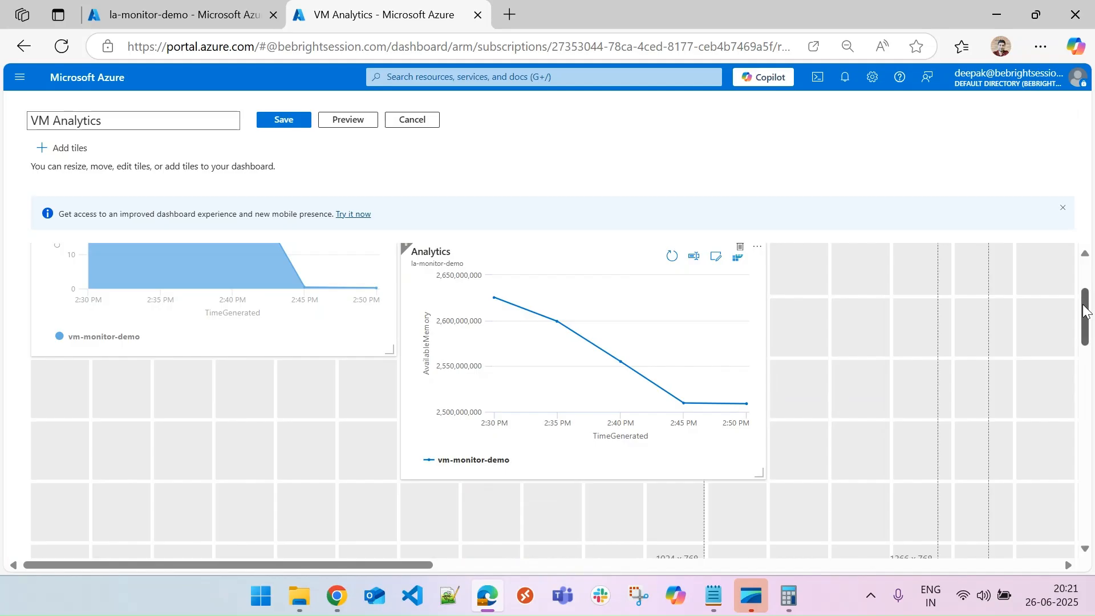
{"action": "scroll", "coordinate": [1085, 317], "scroll_direction": "up", "scroll_amount": 2}
{"action": "left_click_drag", "start_coordinate": [510, 376], "coordinate": [518, 283]}
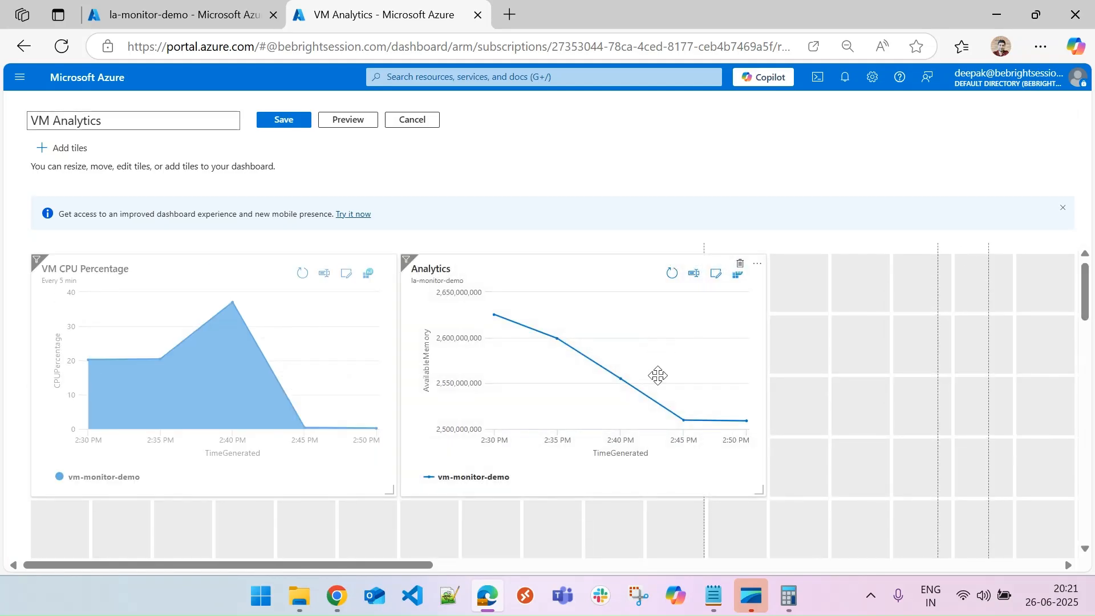
Save the layout, retitle the memory tile VM Memory Available Bytes with subtitle Every 5 min, and save the dashboard.
{"action": "left_click", "coordinate": [280, 121]}
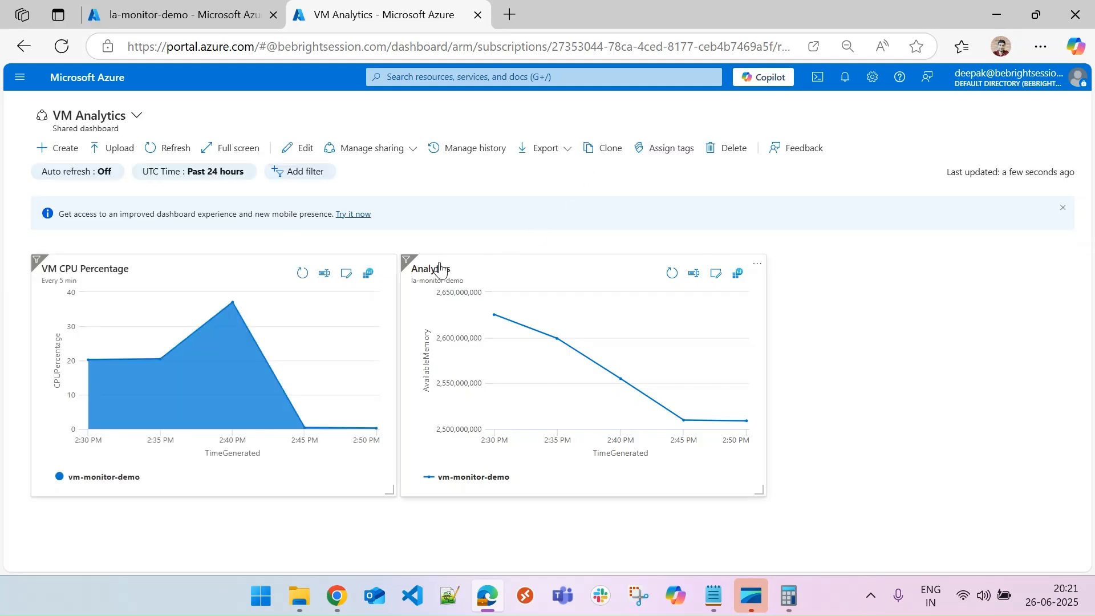
{"action": "left_click", "coordinate": [694, 273]}
{"action": "left_click_drag", "start_coordinate": [941, 167], "coordinate": [831, 171]}
{"action": "type", "text": "VM Memory Available Bytes"}
{"action": "left_click_drag", "start_coordinate": [970, 203], "coordinate": [850, 220]}
{"action": "type", "text": "Every 5 min"}
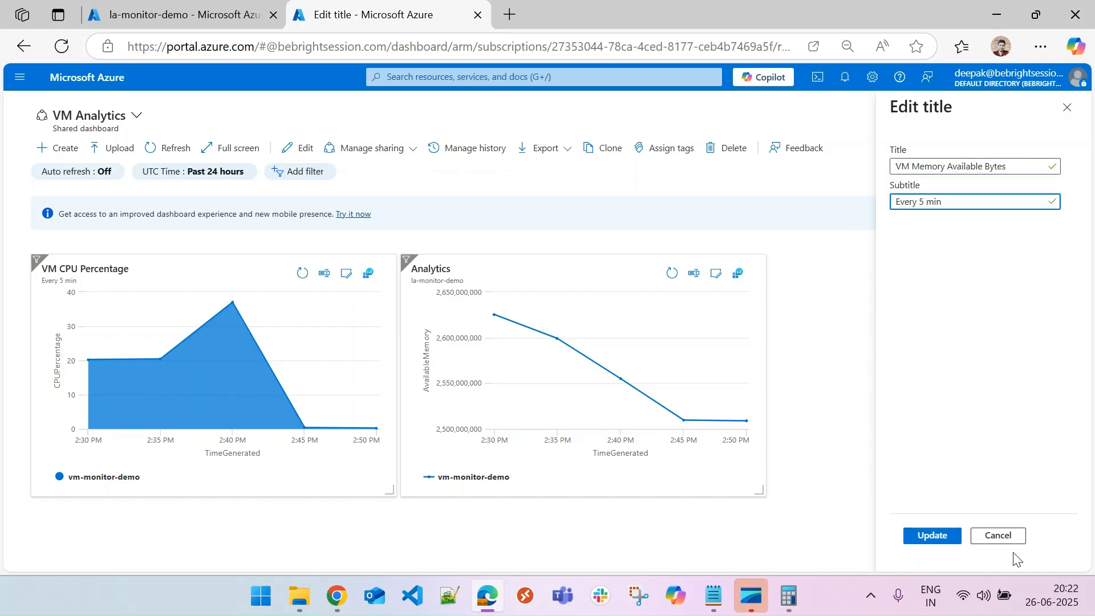
{"action": "left_click", "coordinate": [934, 536]}
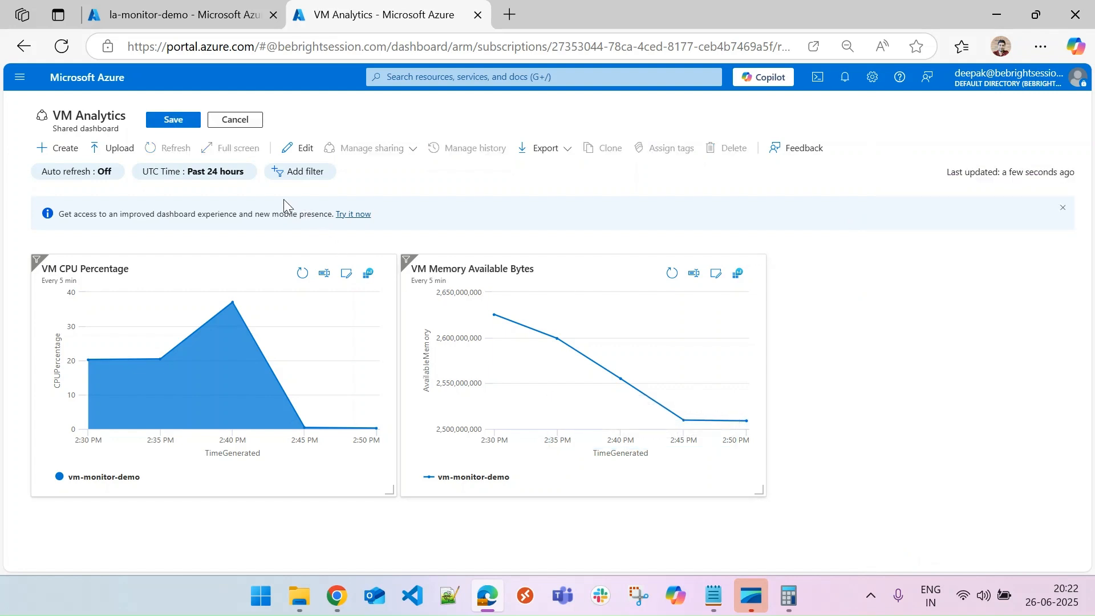
{"action": "left_click", "coordinate": [188, 120]}
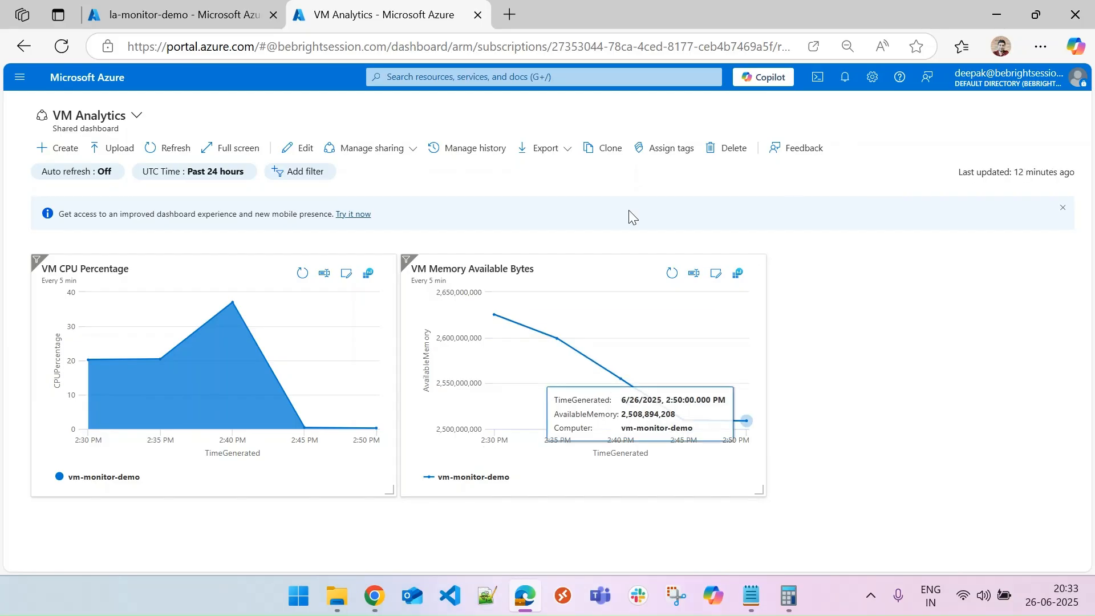
In the Log Analytics query, filter ObjectName containing disk and CounterName containing free, and run it.
{"action": "left_click", "coordinate": [218, 3]}
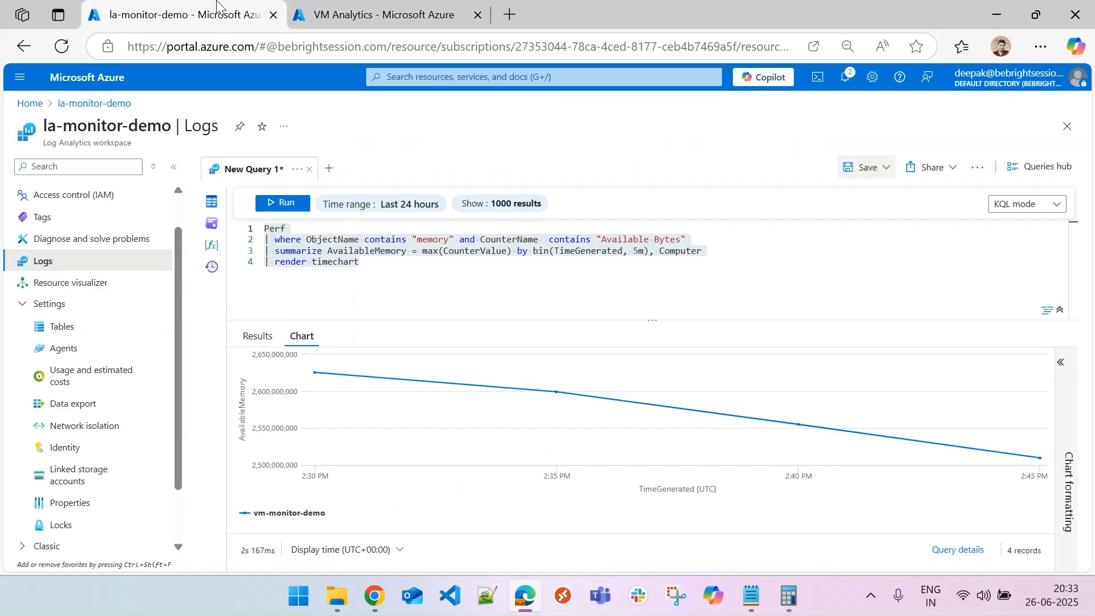
{"action": "left_click", "coordinate": [428, 240]}
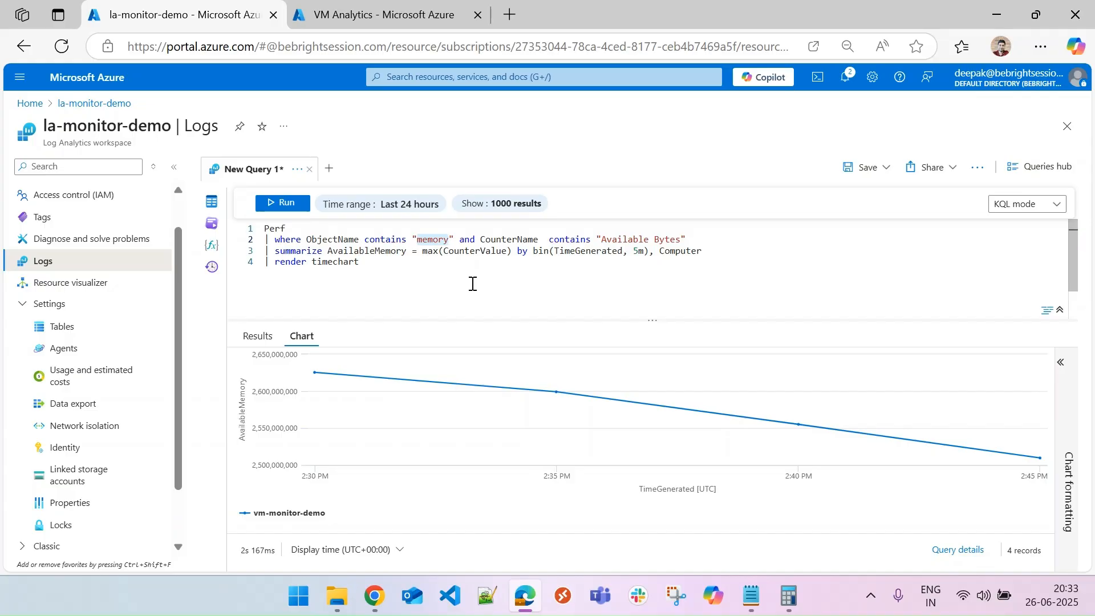
{"action": "type", "text": "disk"}
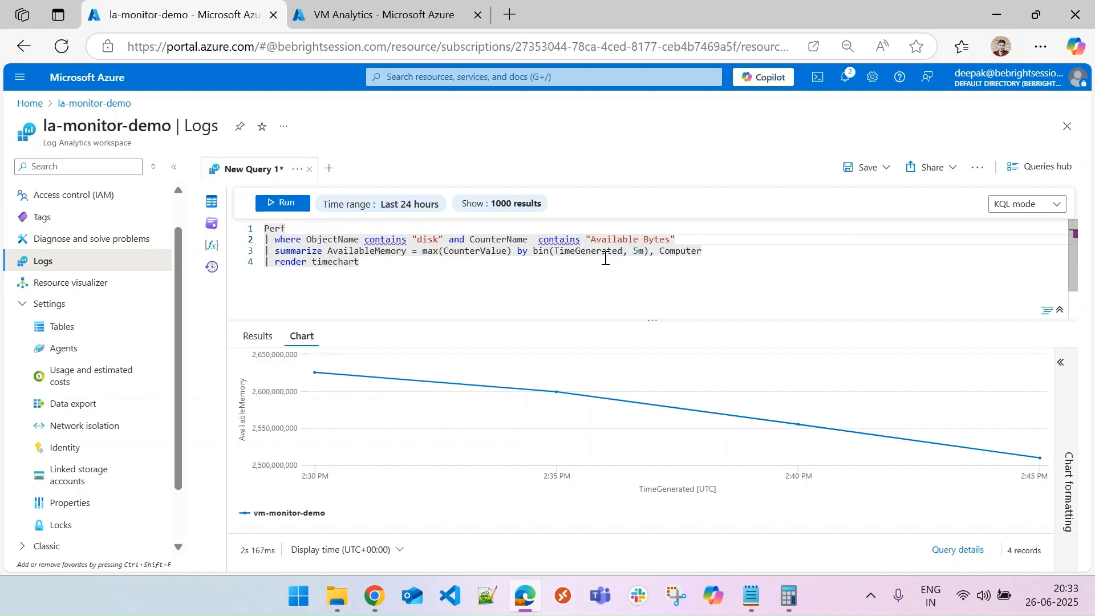
{"action": "left_click_drag", "start_coordinate": [590, 239], "coordinate": [672, 239]}
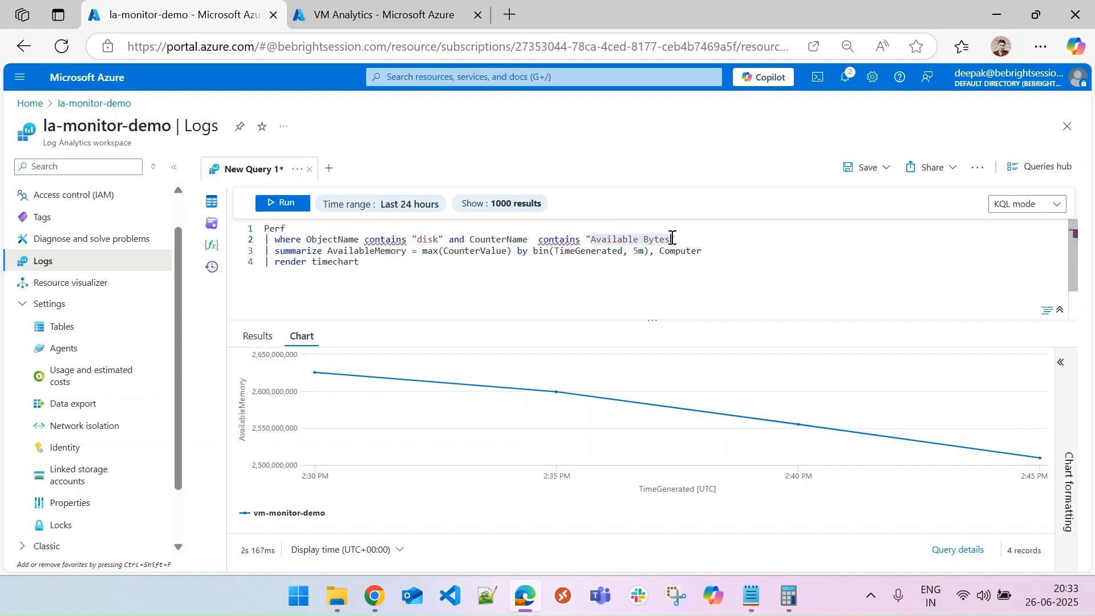
{"action": "type", "text": "free"}
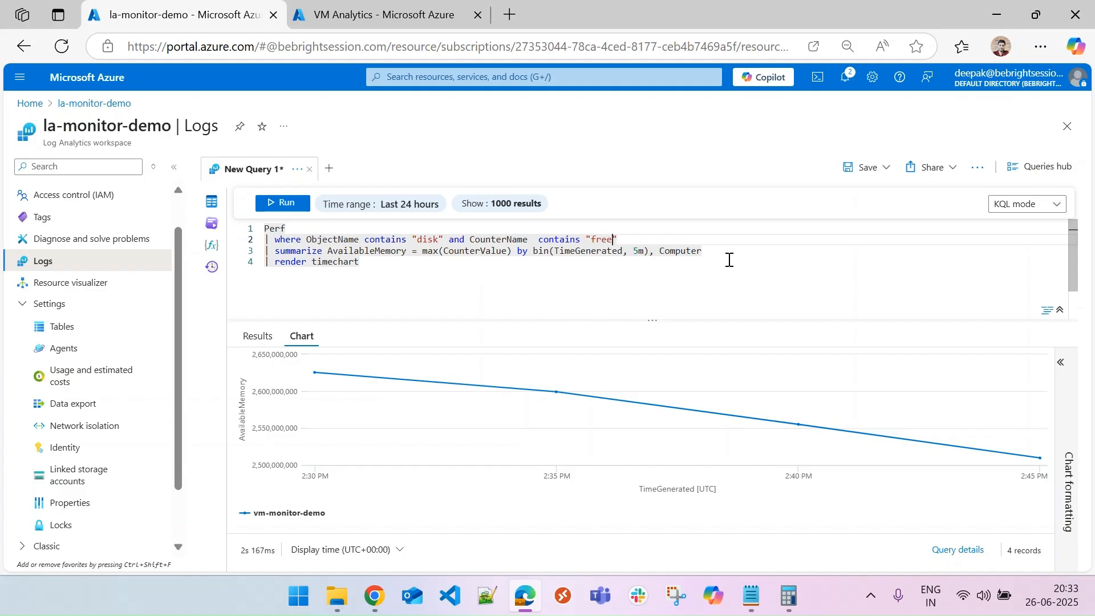
{"action": "left_click", "coordinate": [283, 203]}
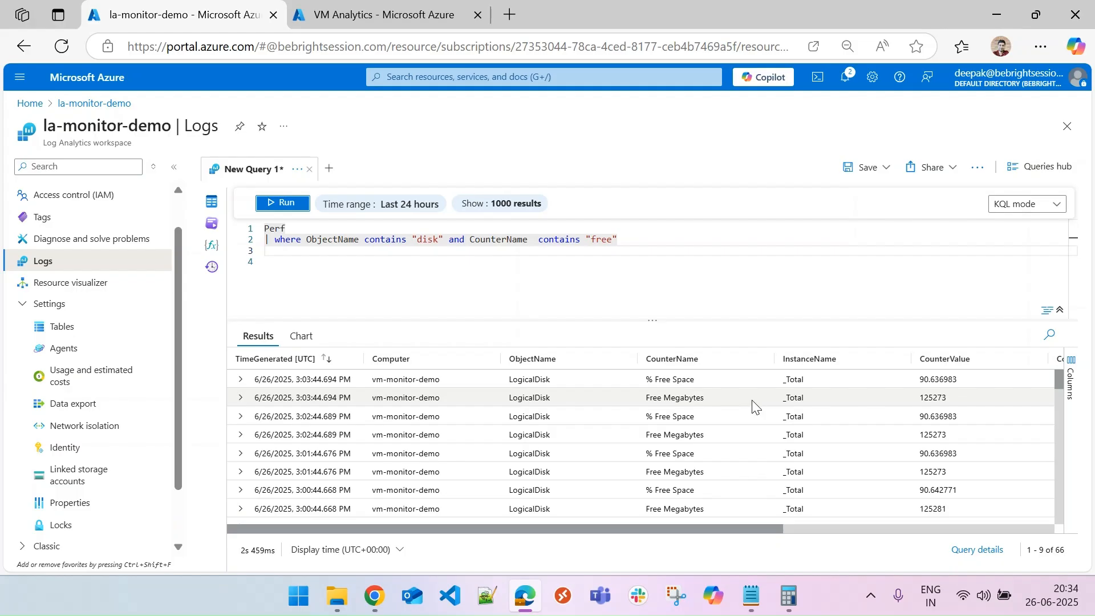
Examine the disk counter names and counter values in the query results.
{"action": "left_click_drag", "start_coordinate": [694, 379], "coordinate": [643, 385]}
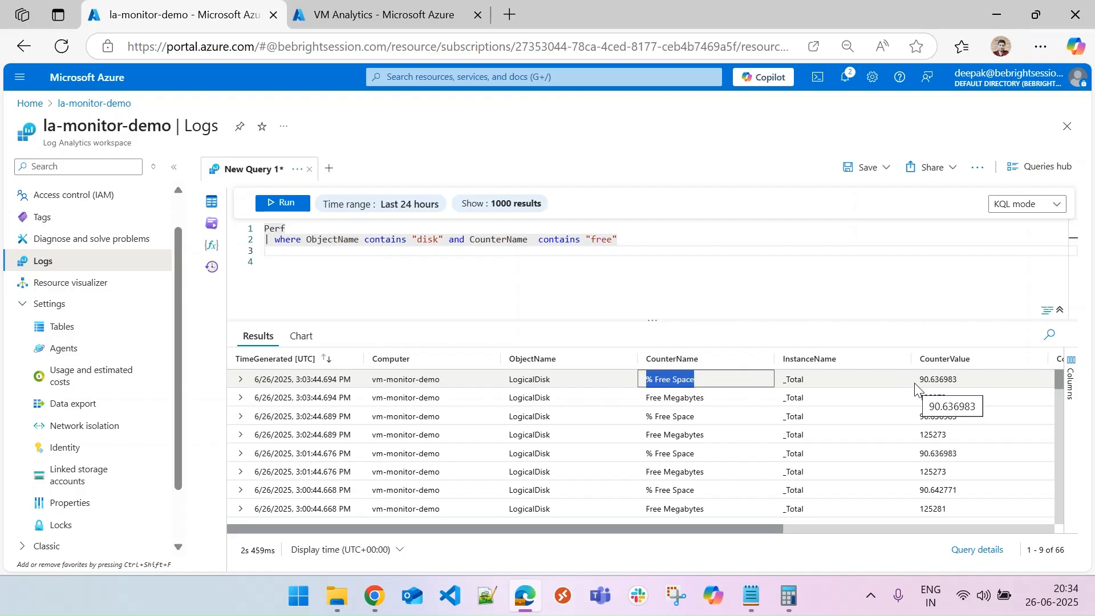
{"action": "left_click_drag", "start_coordinate": [719, 406], "coordinate": [645, 406]}
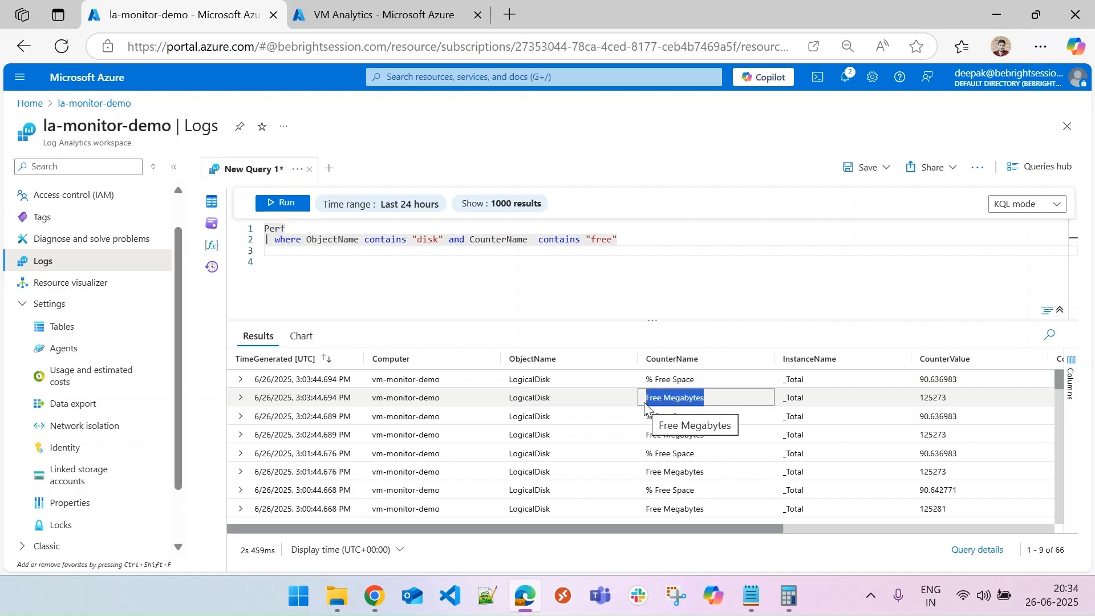
{"action": "left_click", "coordinate": [730, 290]}
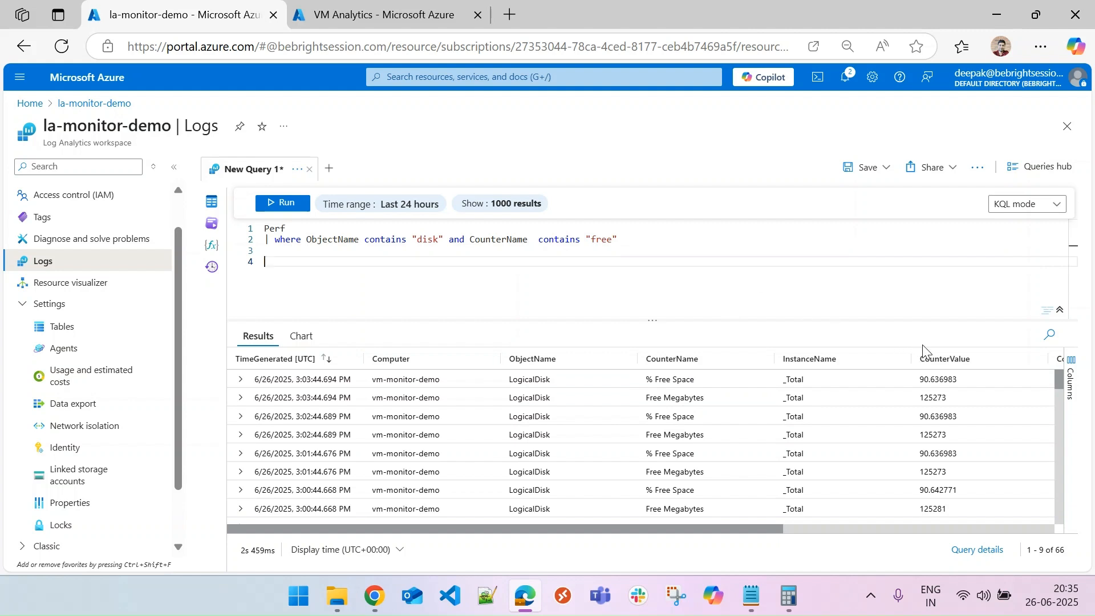
{"action": "left_click_drag", "start_coordinate": [914, 397], "coordinate": [948, 402]}
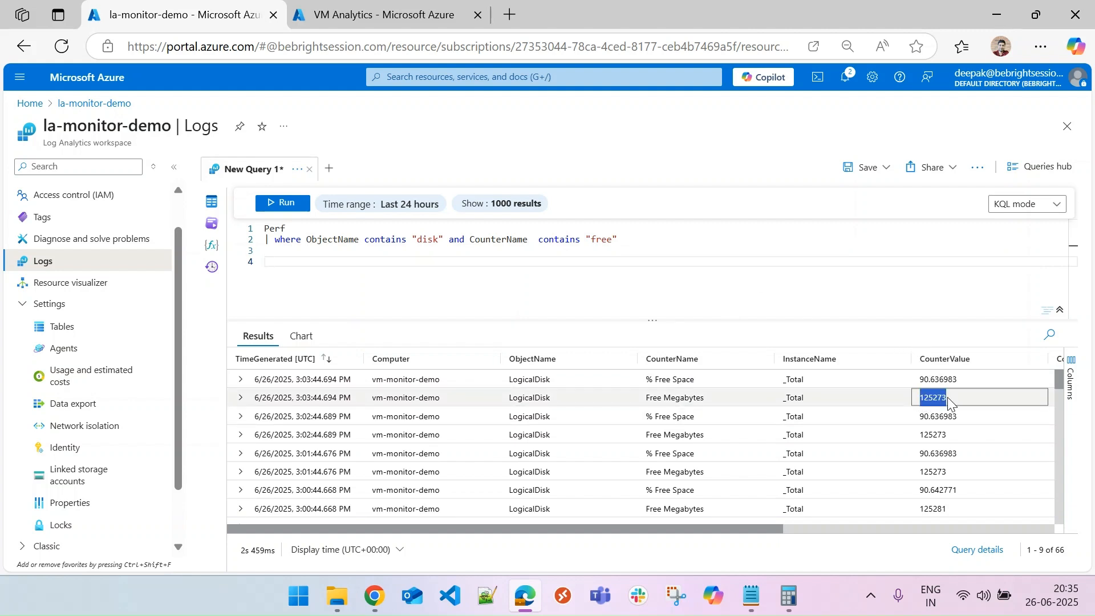
{"action": "left_click", "coordinate": [949, 398]}
{"action": "left_click_drag", "start_coordinate": [710, 400], "coordinate": [660, 399]}
{"action": "left_click_drag", "start_coordinate": [918, 398], "coordinate": [964, 404]}
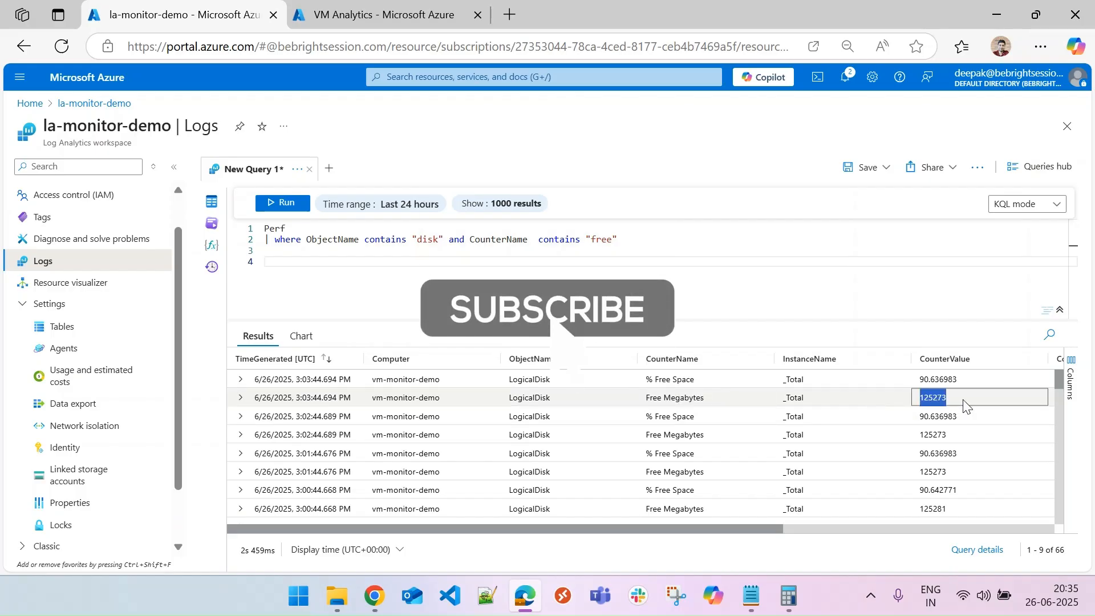
{"action": "left_click", "coordinate": [964, 403]}
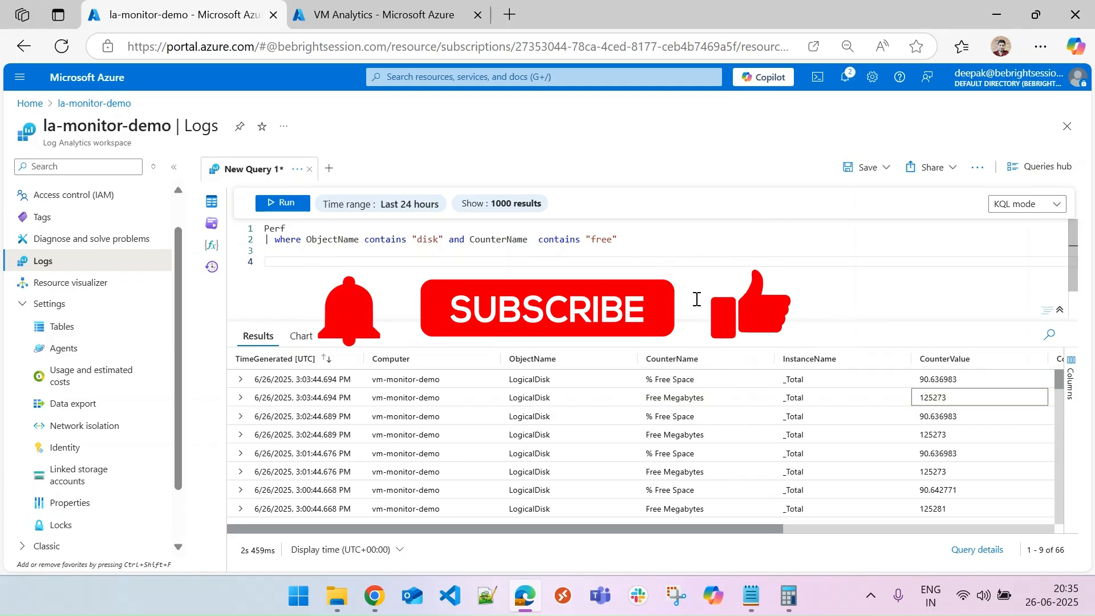
{"action": "left_click", "coordinate": [634, 245]}
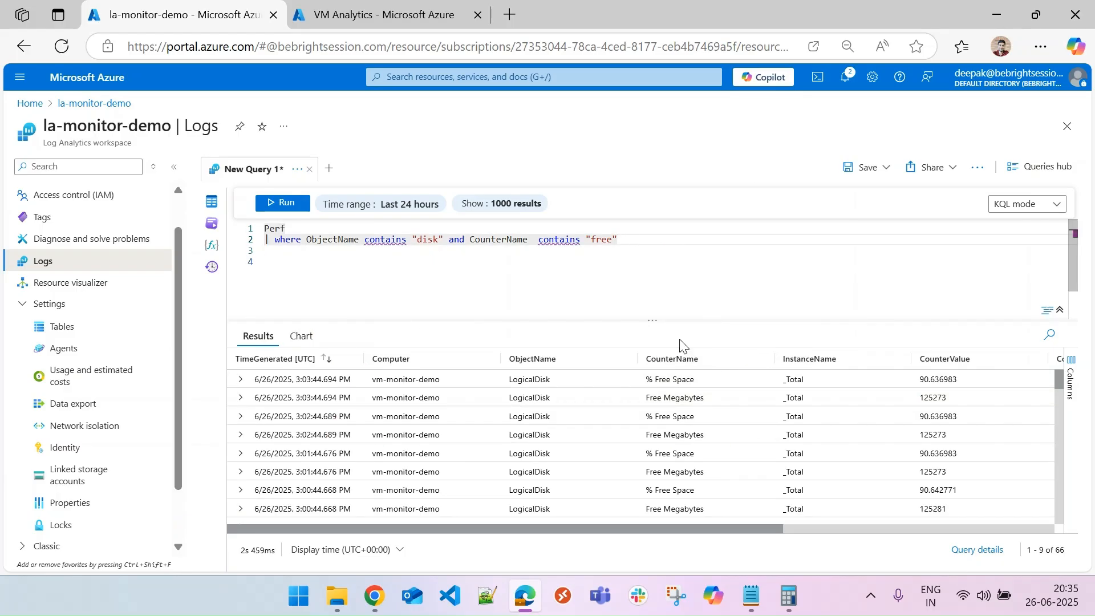
Replace the counter name filter value with % Free Space copied from the results.
{"action": "left_click_drag", "start_coordinate": [701, 379], "coordinate": [645, 382]}
{"action": "key", "text": "ctrl+c"}
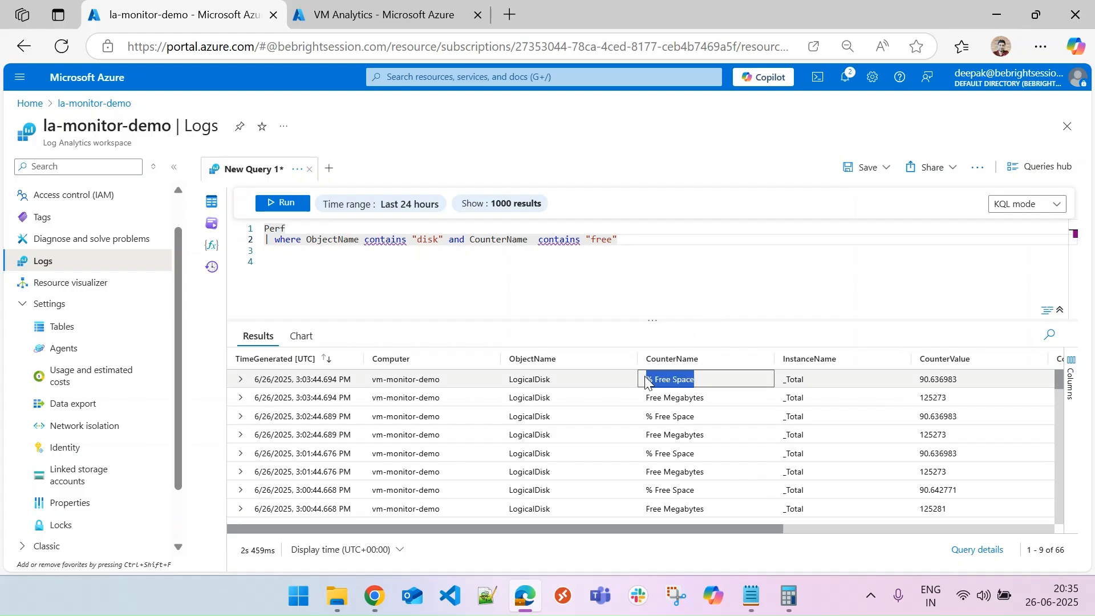
{"action": "double_click", "coordinate": [602, 240]}
{"action": "key", "text": "ctrl+v"}
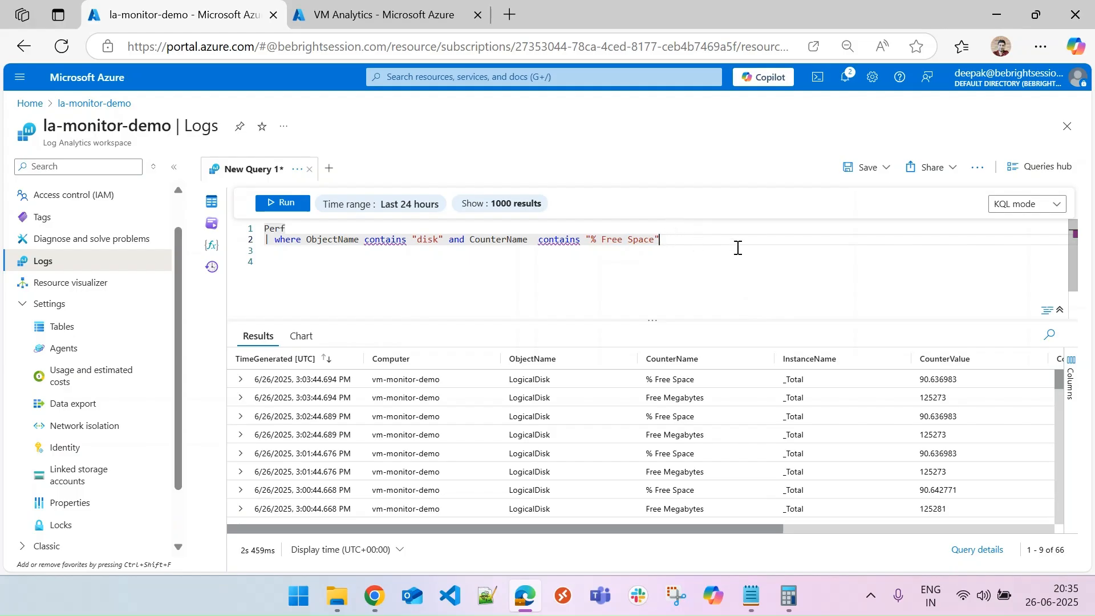
Add a summarize line computing FreeSpace as max(CounterValue) by bin(TimeGenerated, 5m) and Computer, and run the query.
{"action": "key", "text": "Return"}
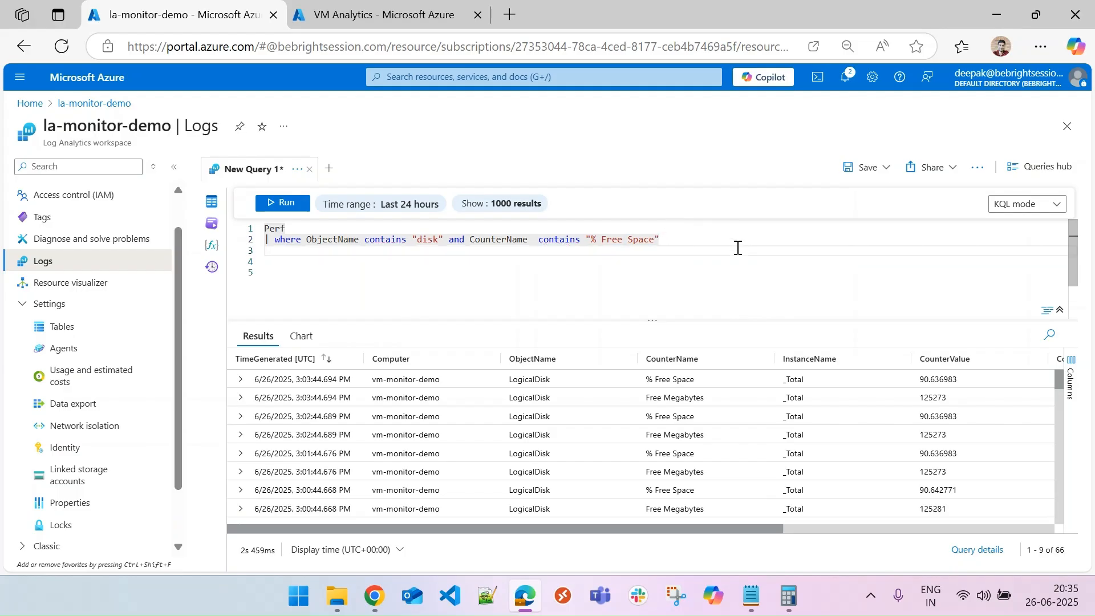
{"action": "type", "text": "| "}
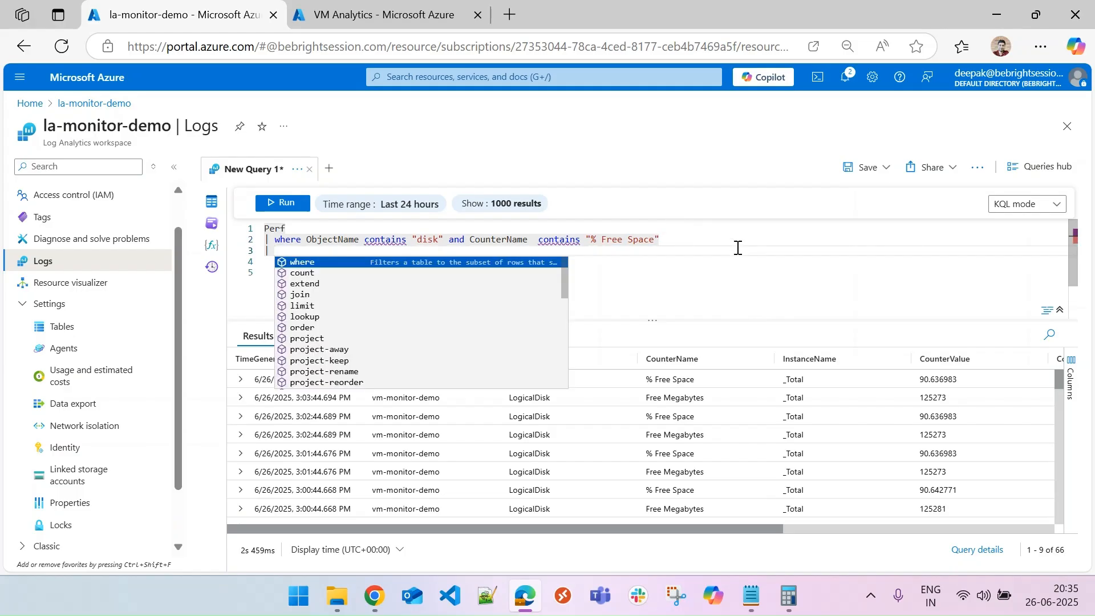
{"action": "type", "text": "summarize "}
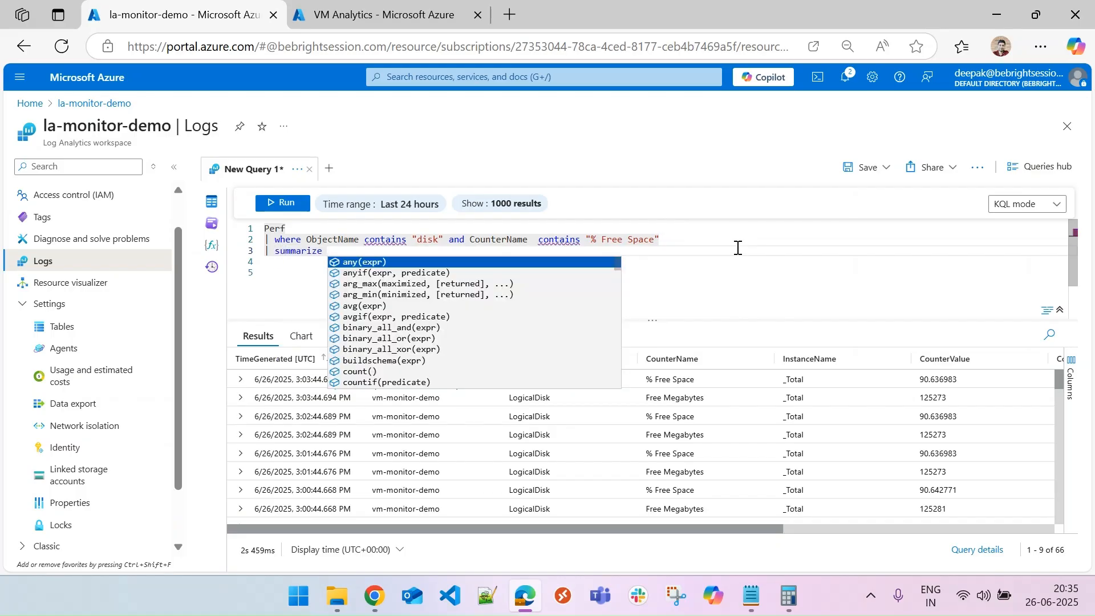
{"action": "type", "text": "Free"}
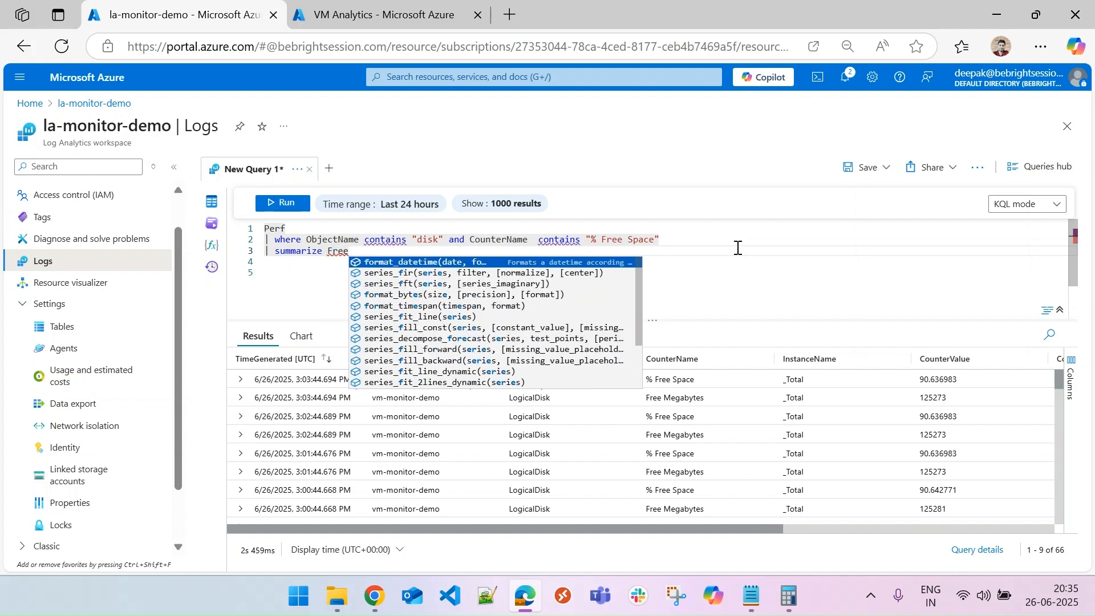
{"action": "type", "text": "Space"}
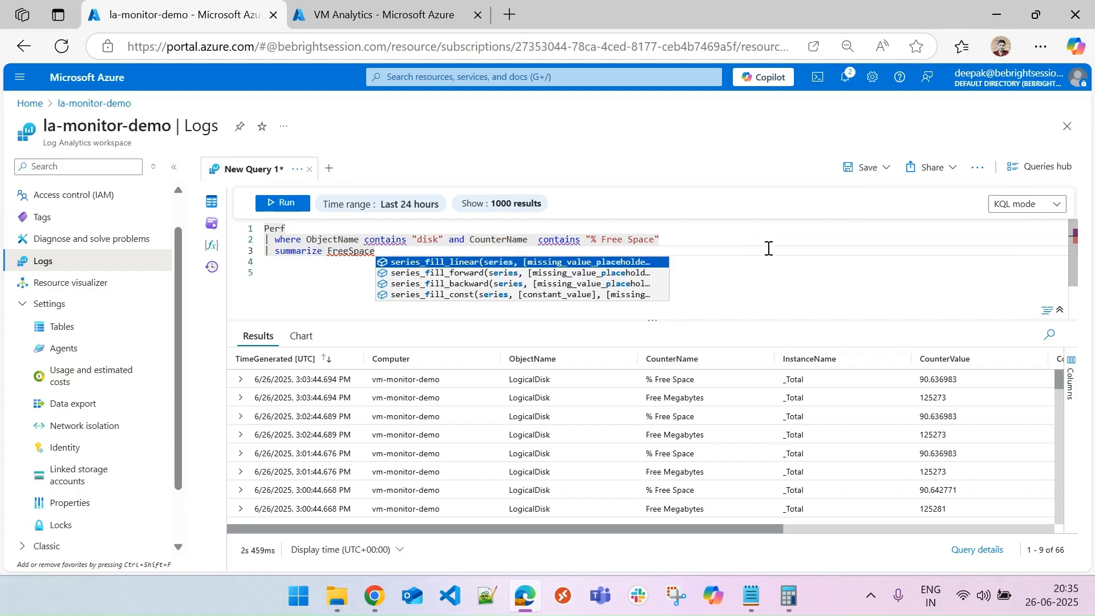
{"action": "type", "text": " = ("}
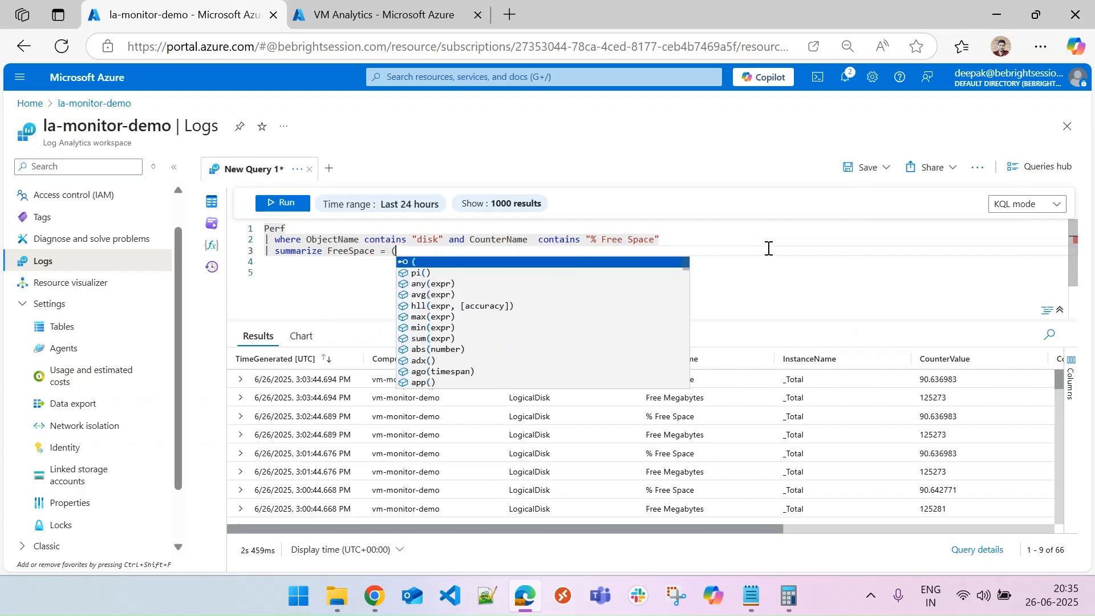
{"action": "key", "text": "BackSpace"}
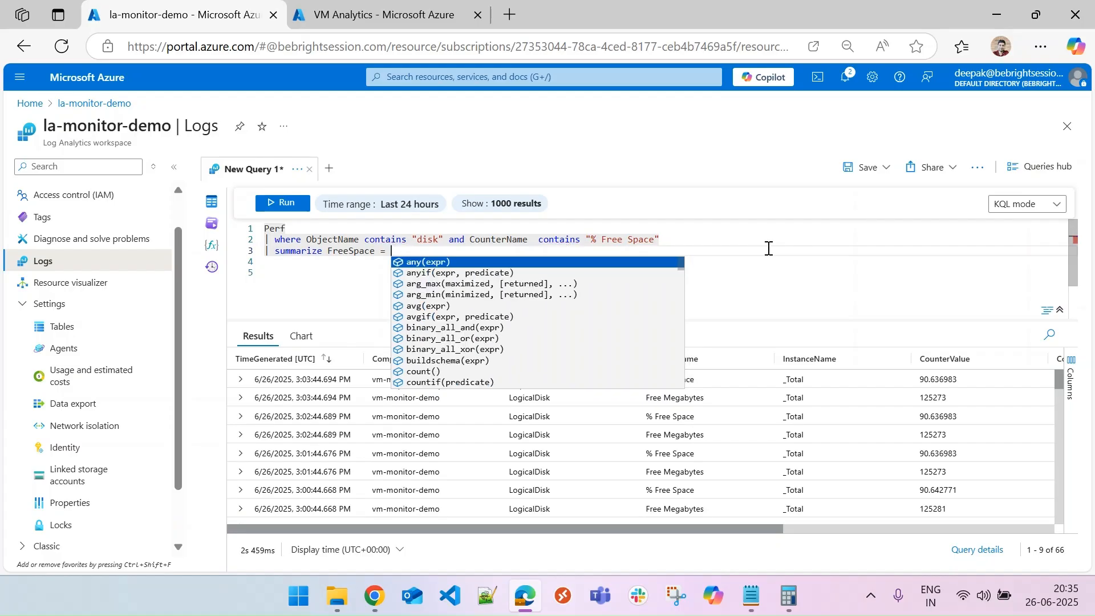
{"action": "type", "text": "max"}
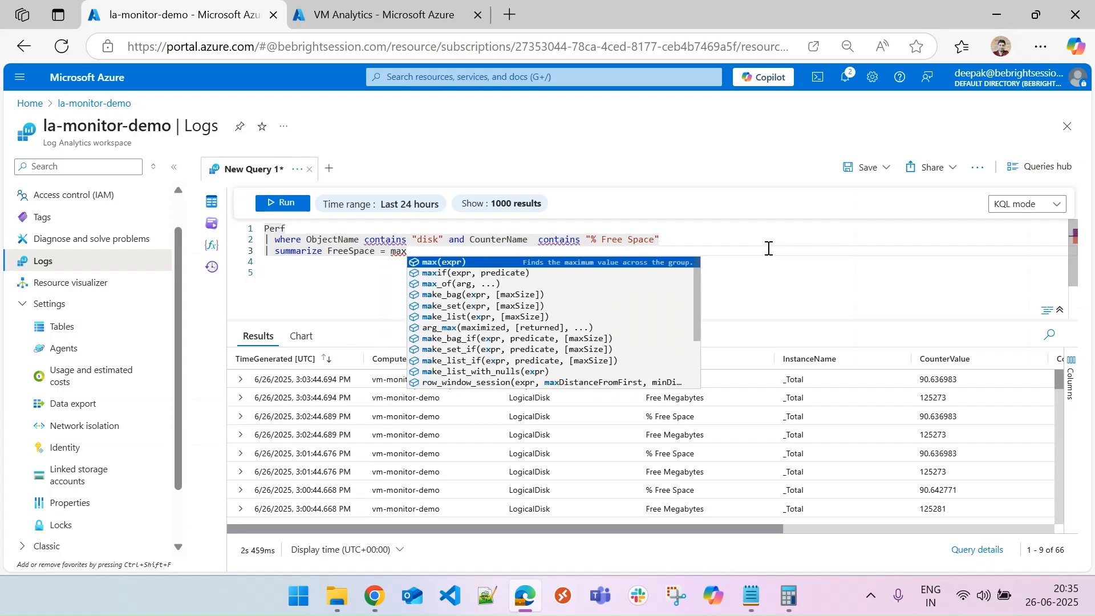
{"action": "type", "text": "(Coun"}
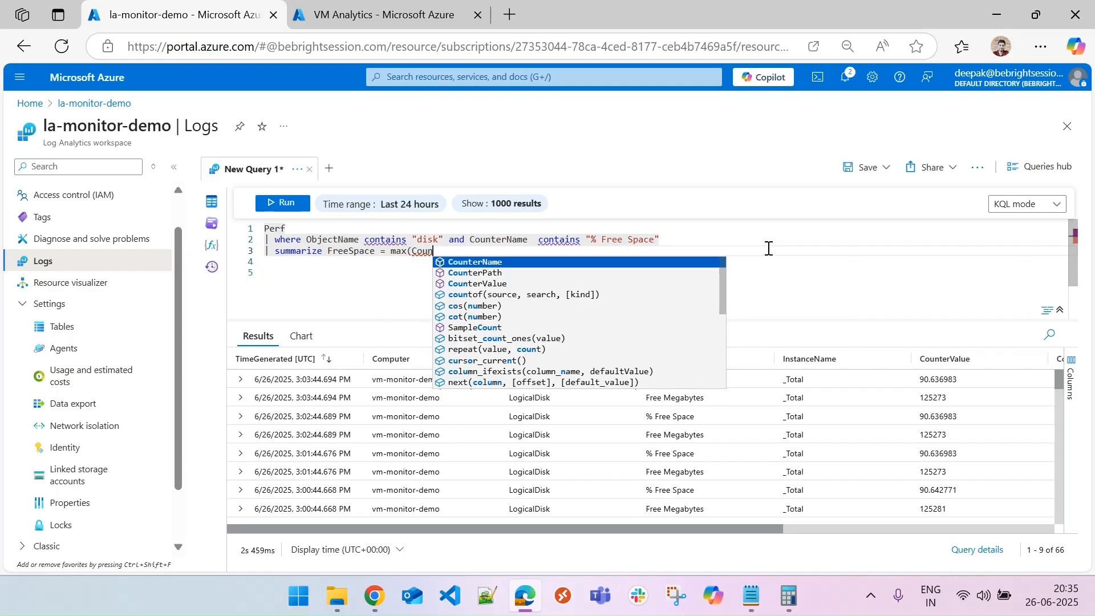
{"action": "key", "text": "Down"}
{"action": "key", "text": "Down"}
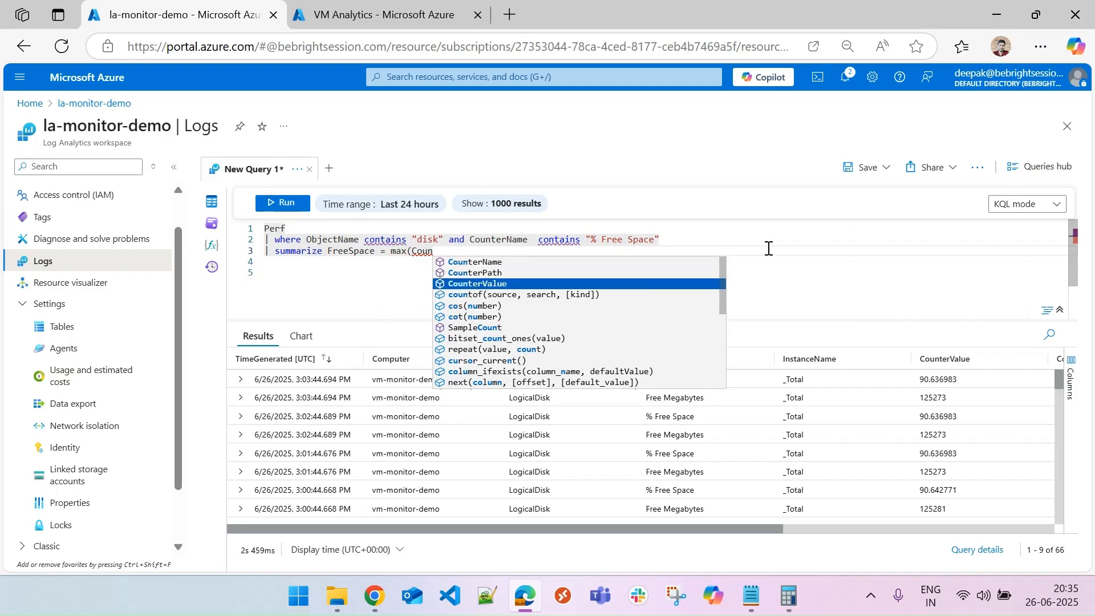
{"action": "key", "text": "Tab"}
{"action": "type", "text": ") "}
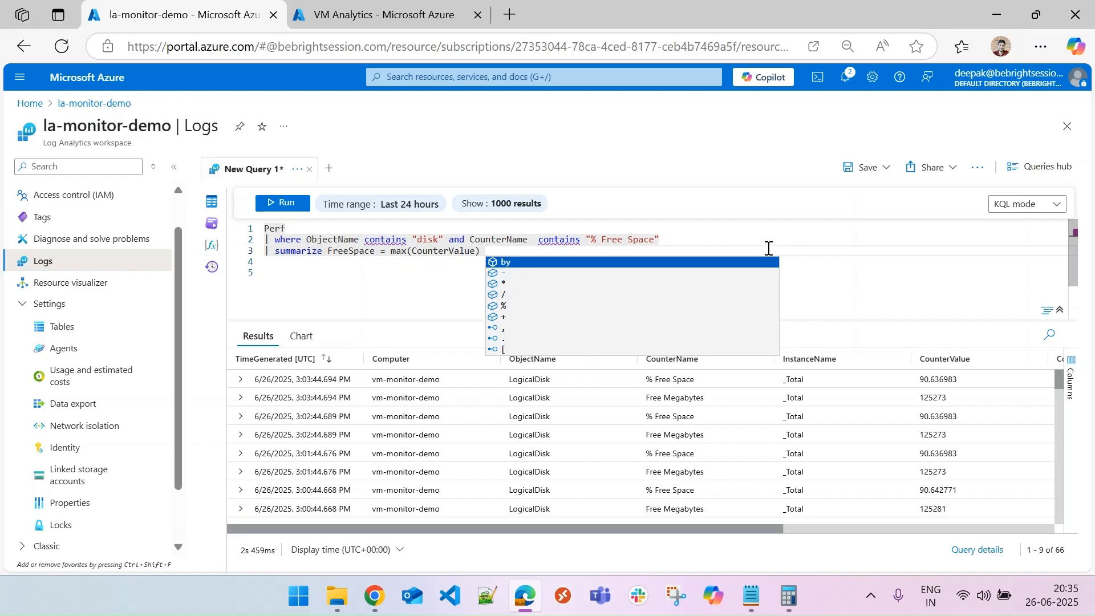
{"action": "type", "text": "by "}
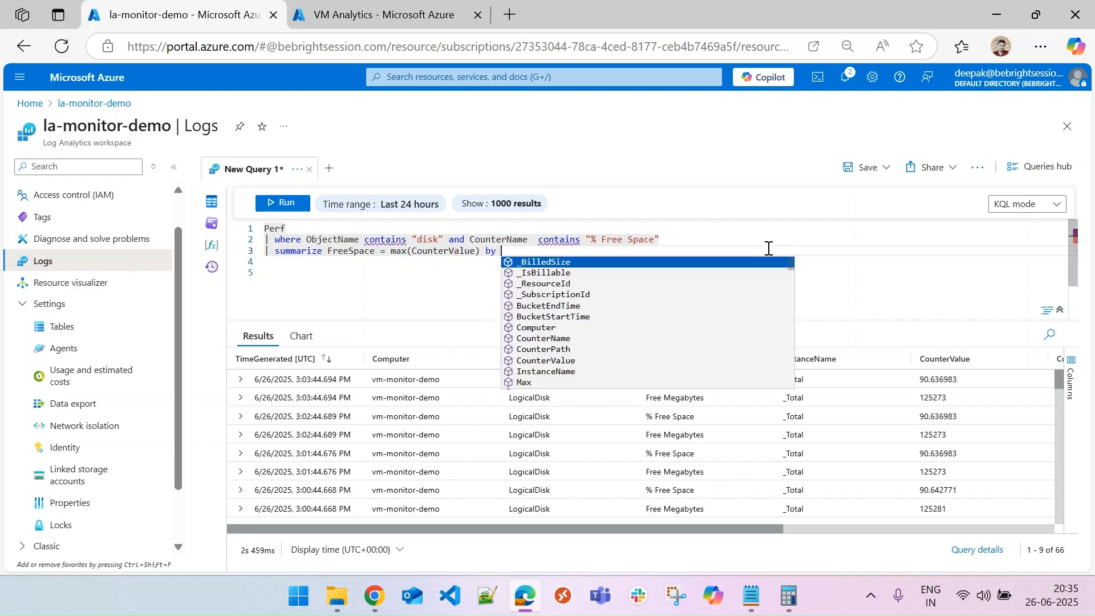
{"action": "type", "text": "bin("}
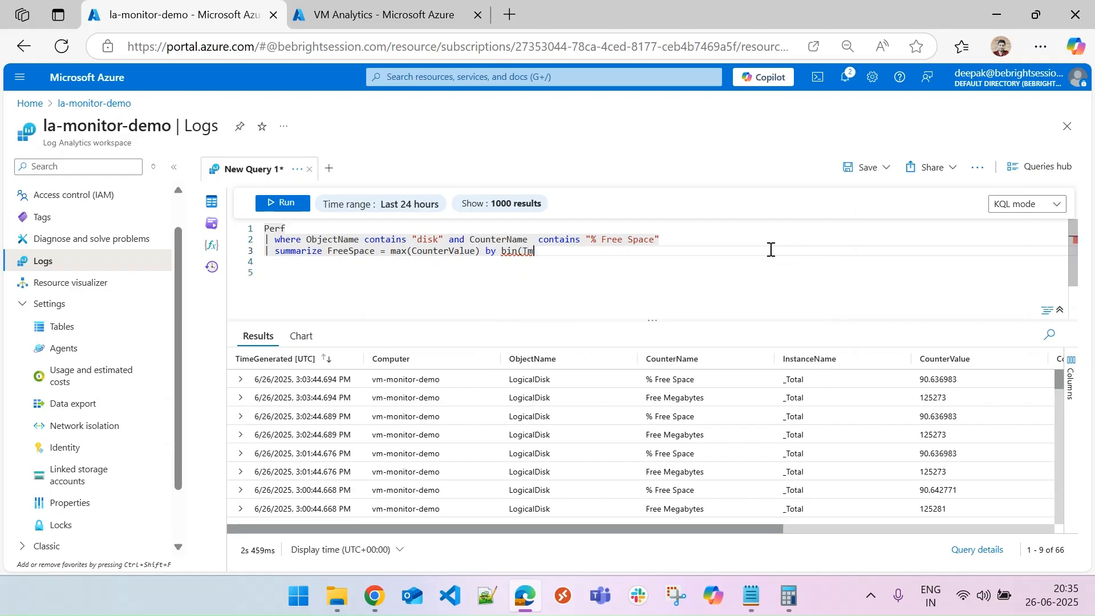
{"action": "type", "text": "Time"}
{"action": "key", "text": "Tab"}
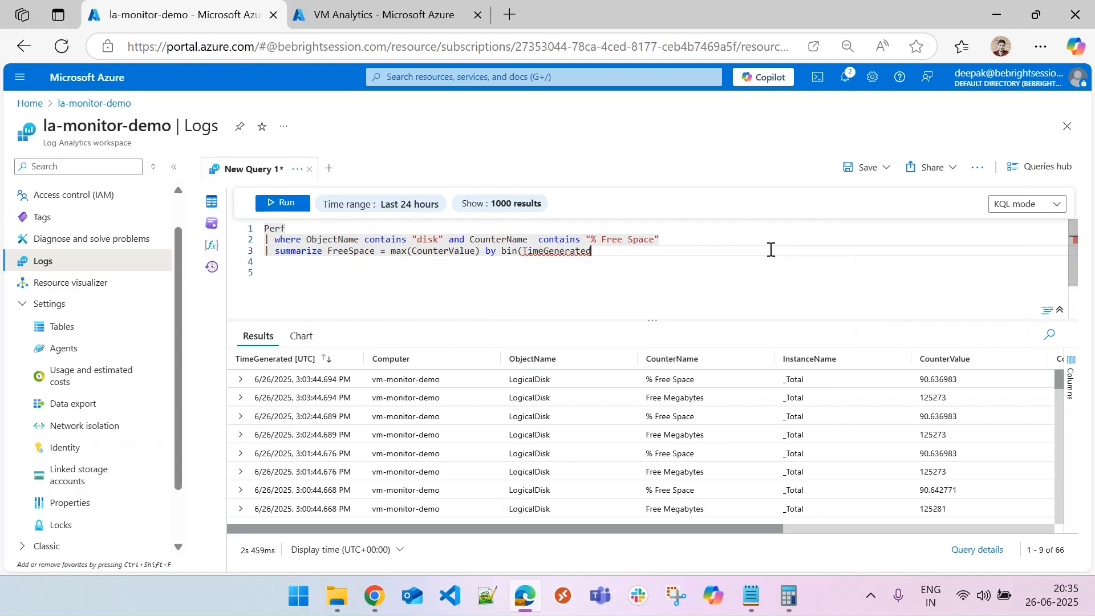
{"action": "type", "text": ", "}
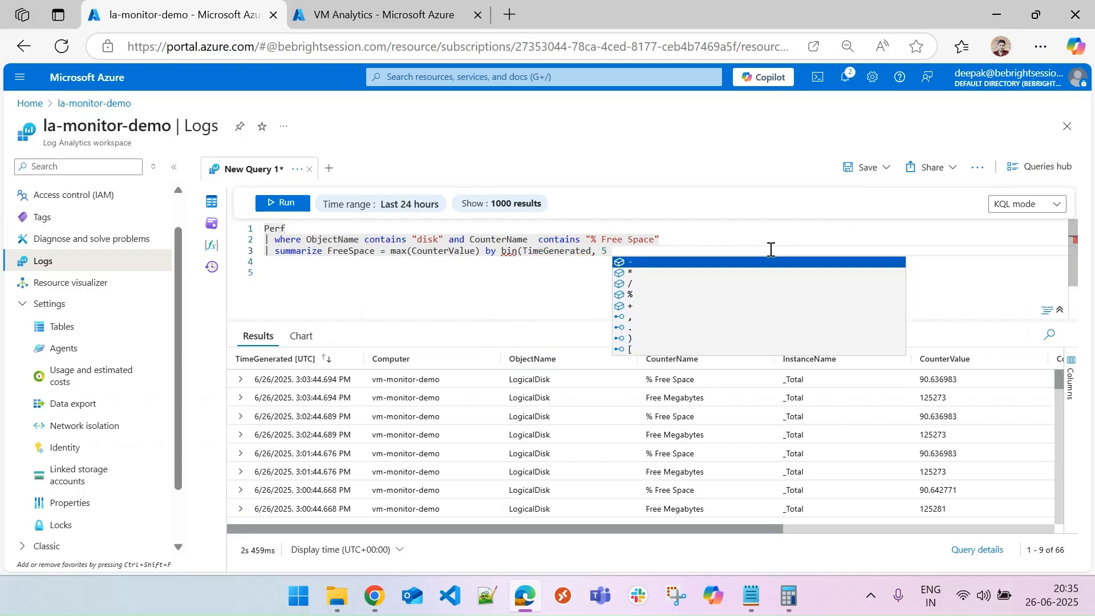
{"action": "type", "text": "5"}
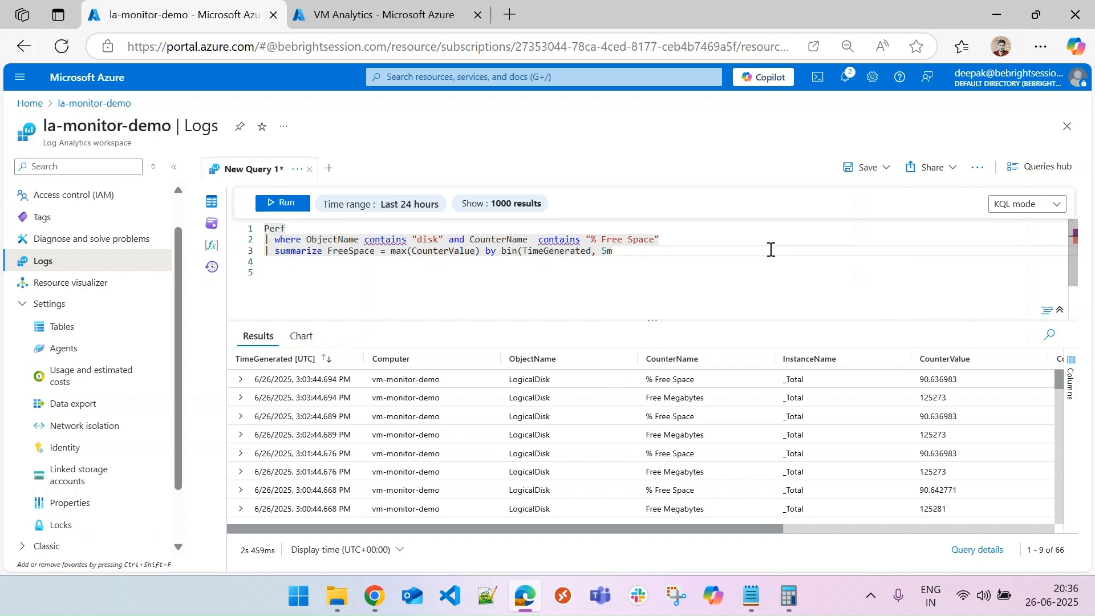
{"action": "type", "text": "m)"}
{"action": "left_click", "coordinate": [651, 252]}
{"action": "type", "text": ", Computer"}
{"action": "left_click", "coordinate": [288, 206]}
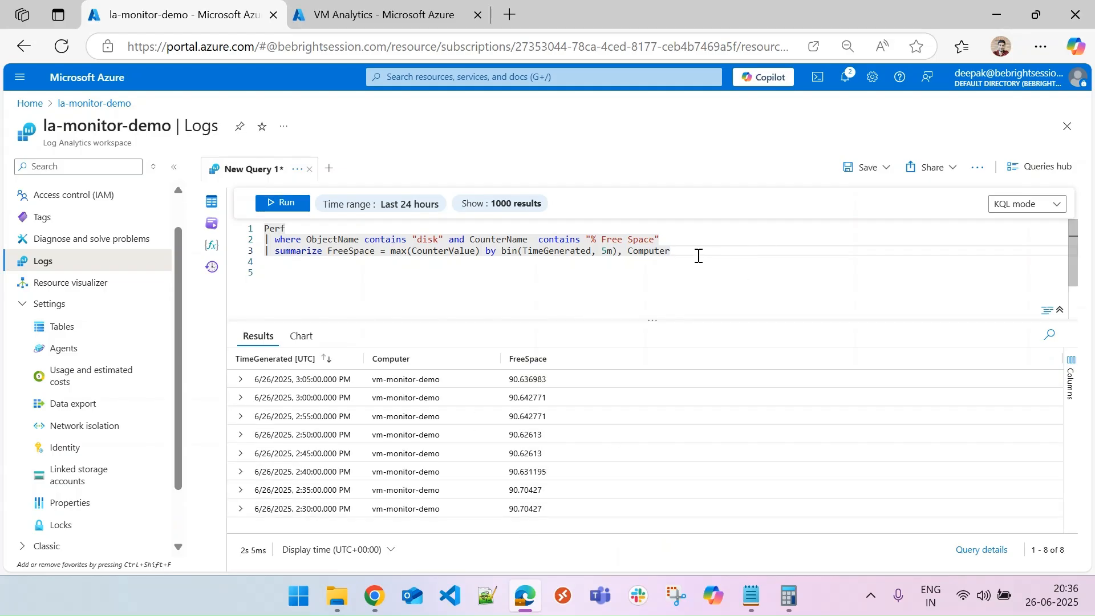
Append a render barchart line to the query and run it to show the free space chart.
{"action": "key", "text": "Return"}
{"action": "type", "text": "|"}
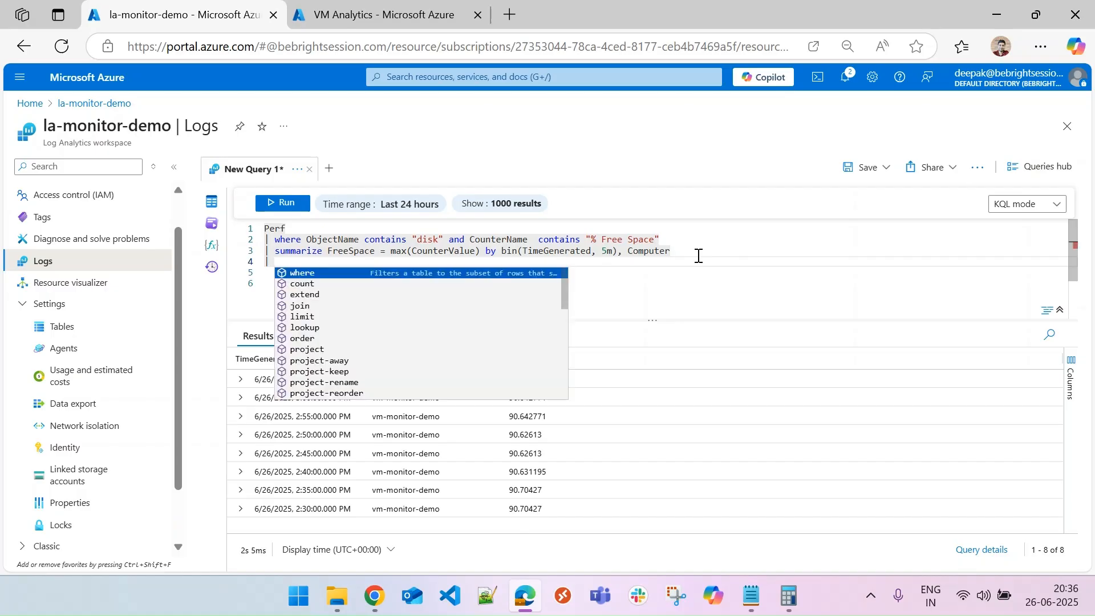
{"action": "type", "text": " render"}
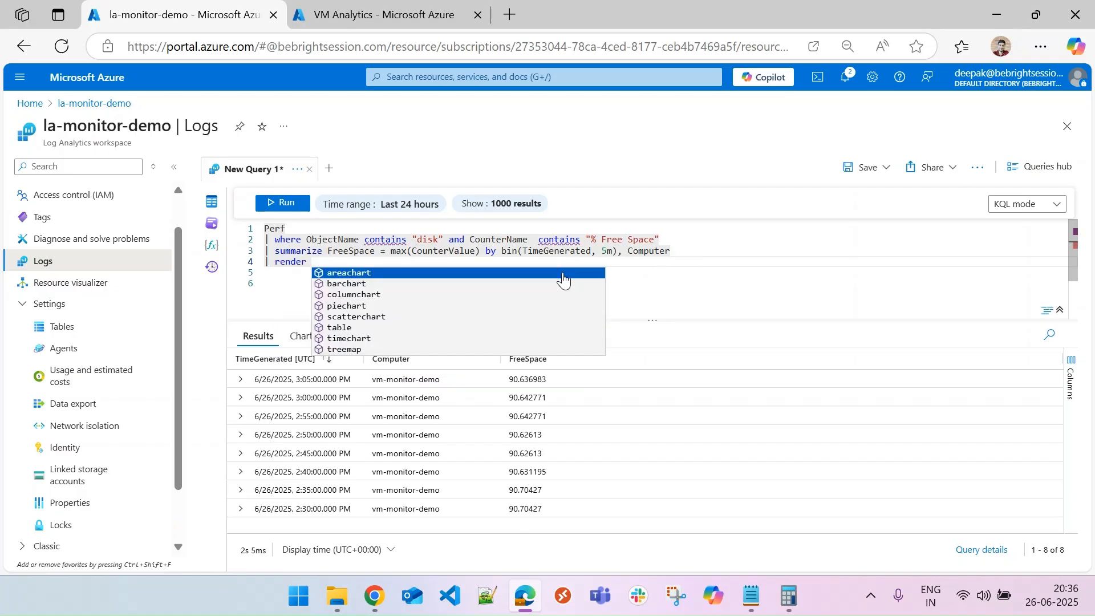
{"action": "left_click", "coordinate": [352, 284]}
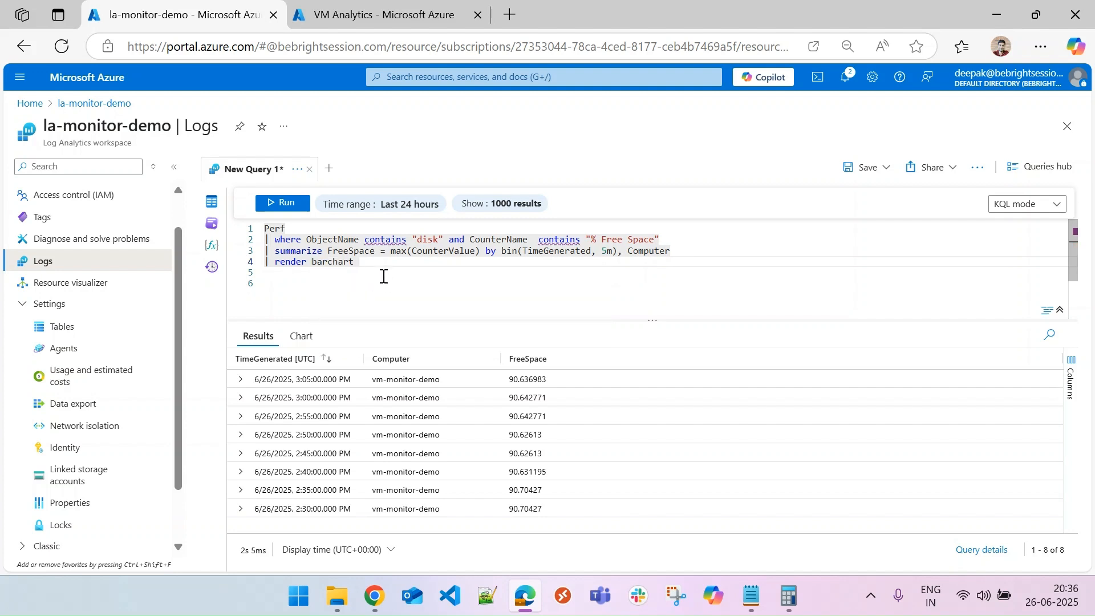
{"action": "left_click", "coordinate": [285, 213]}
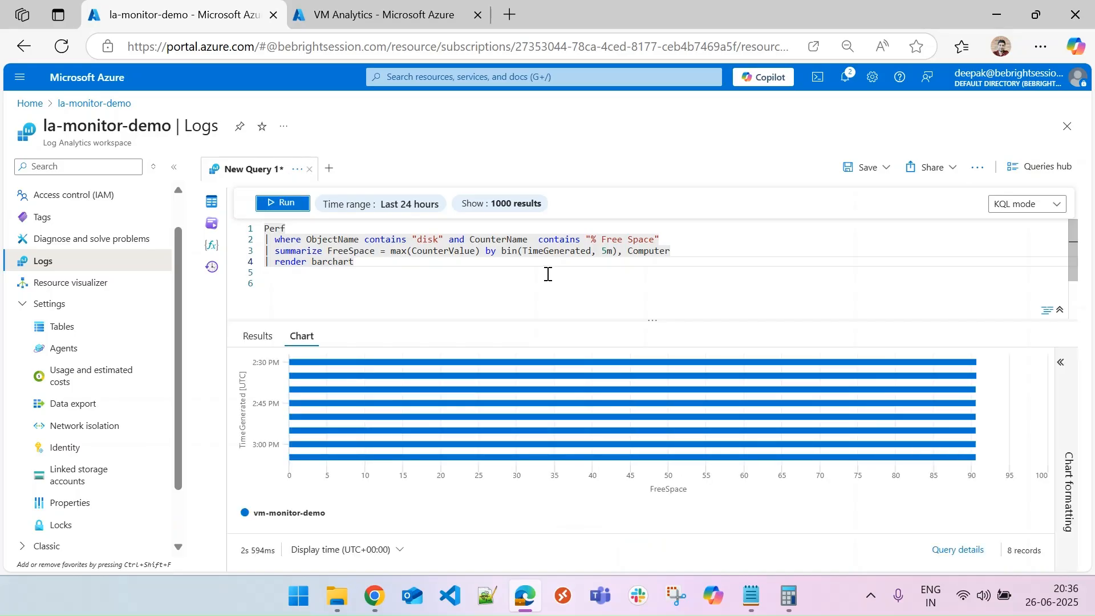
Pin the disk free space chart to the existing shared VM Analytics dashboard.
{"action": "mouse_move", "coordinate": [976, 363]}
{"action": "left_click", "coordinate": [886, 167]}
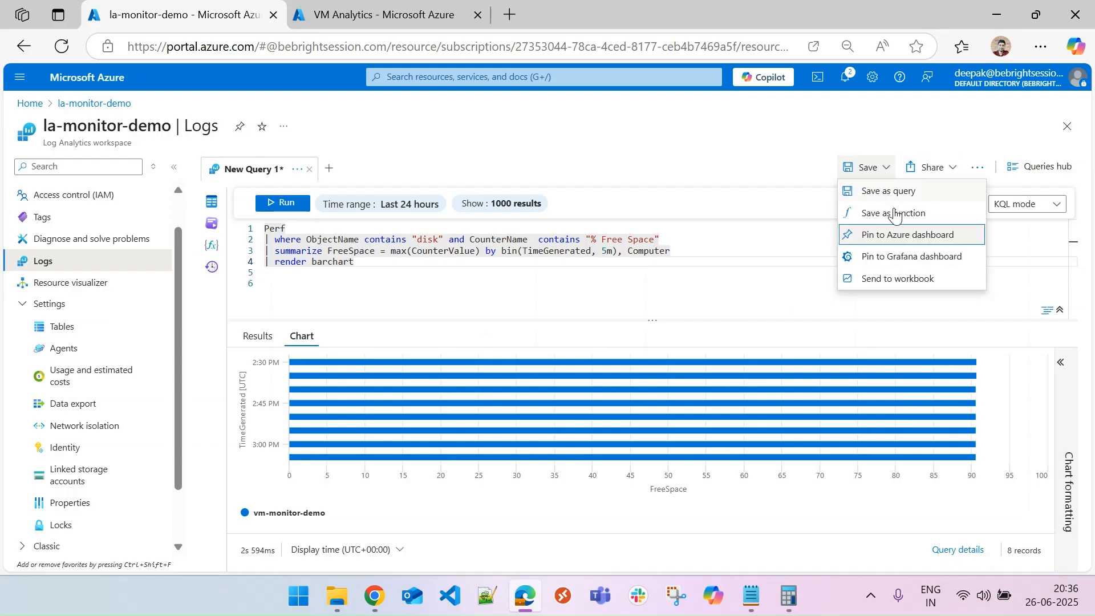
{"action": "left_click", "coordinate": [906, 235]}
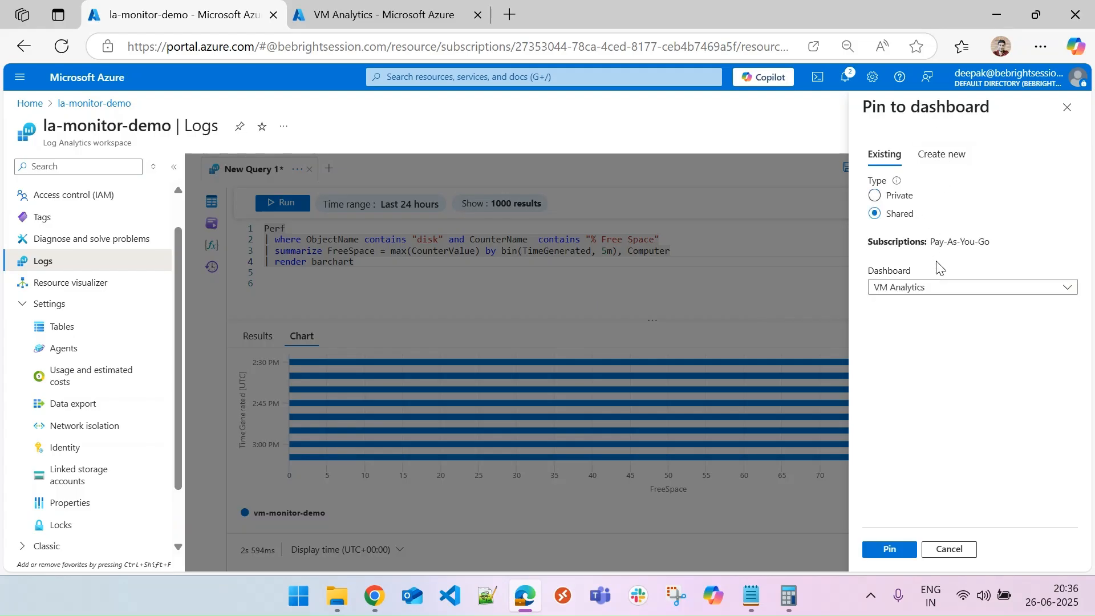
{"action": "left_click", "coordinate": [941, 290]}
{"action": "left_click", "coordinate": [941, 291]}
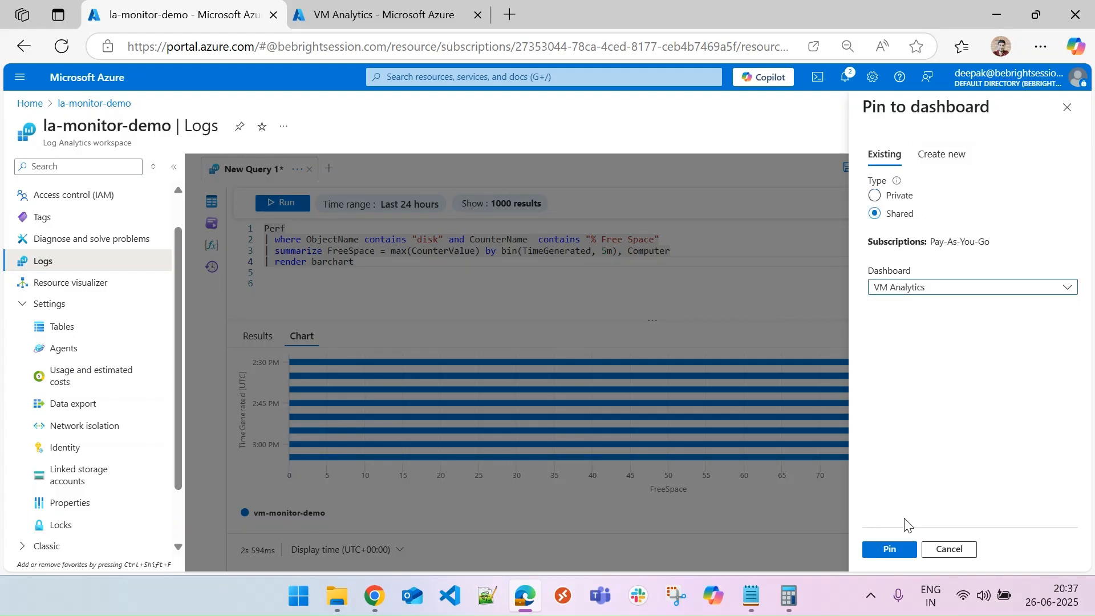
{"action": "left_click", "coordinate": [890, 549]}
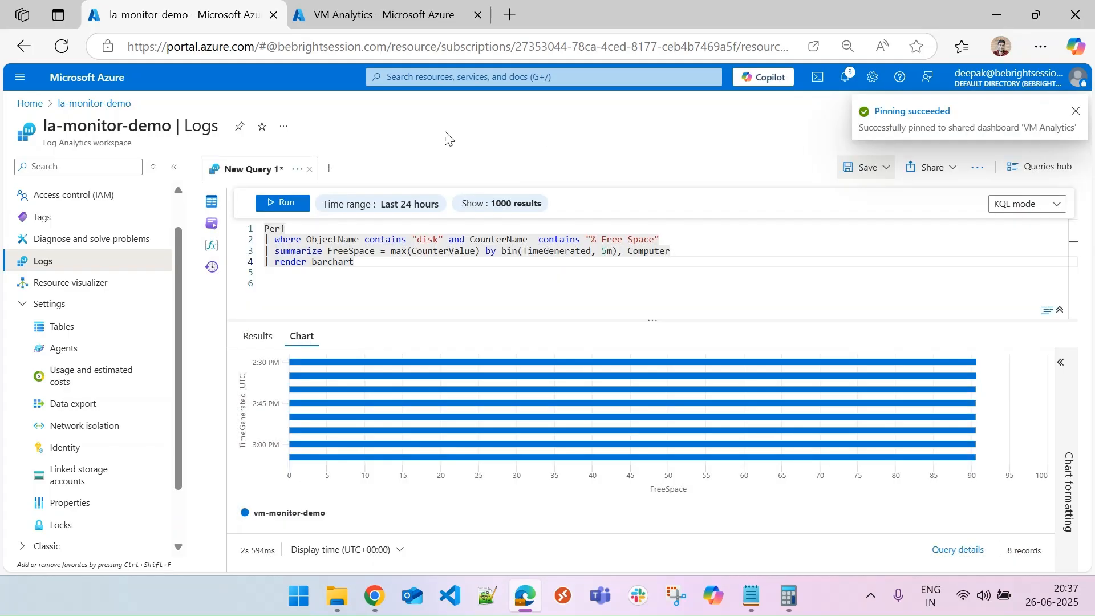
Refresh the VM Analytics dashboard, enter edit mode, and move the new Analytics tile into the top row beside the memory tile.
{"action": "left_click", "coordinate": [385, 15]}
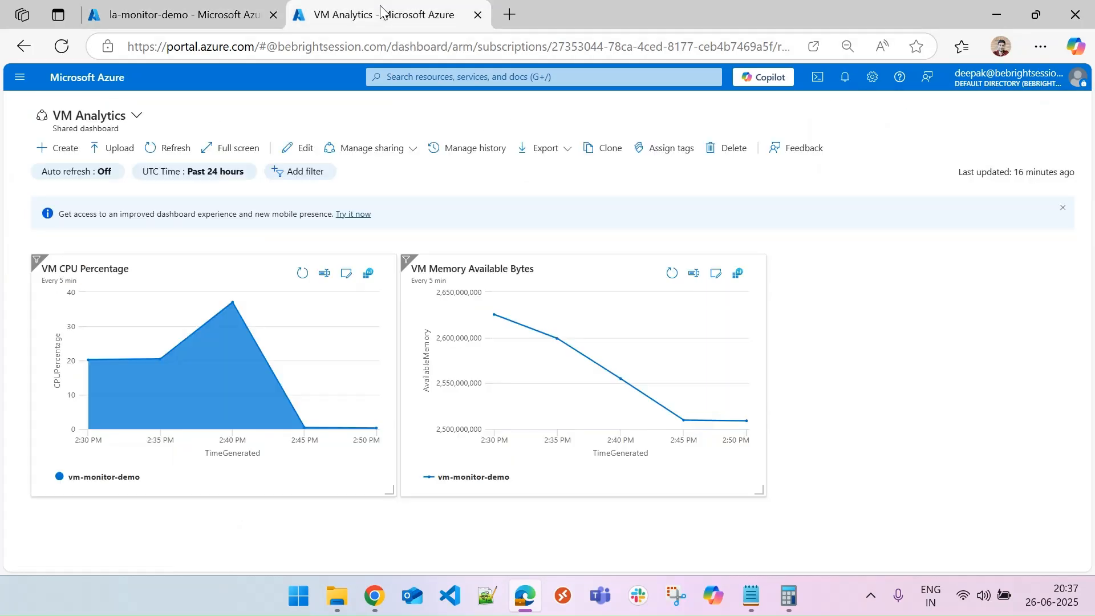
{"action": "left_click", "coordinate": [164, 147]}
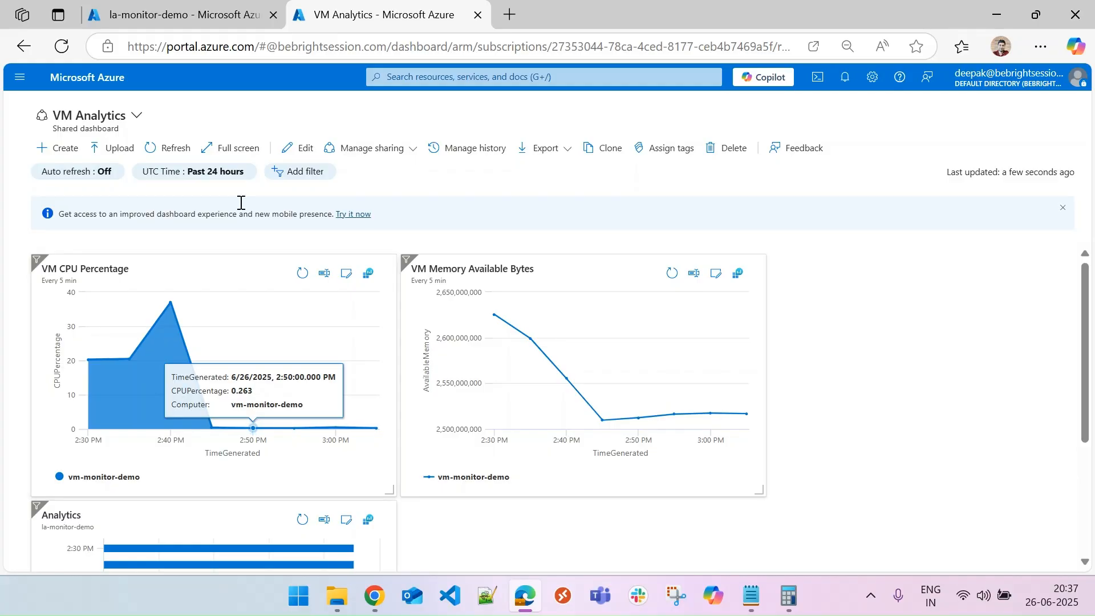
{"action": "left_click", "coordinate": [291, 148]}
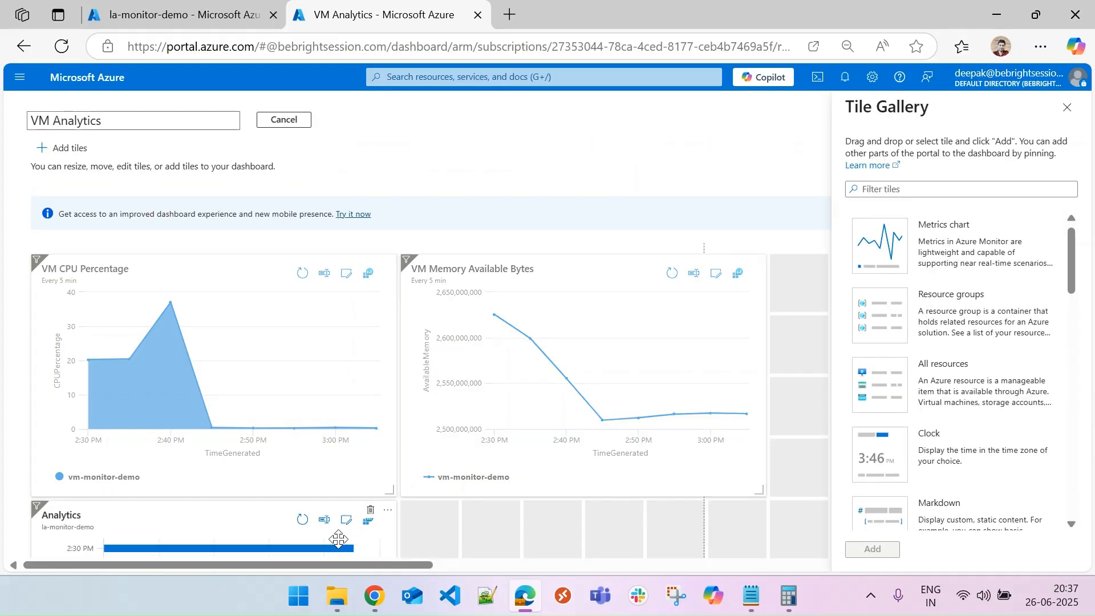
{"action": "left_click_drag", "start_coordinate": [264, 518], "coordinate": [973, 289]}
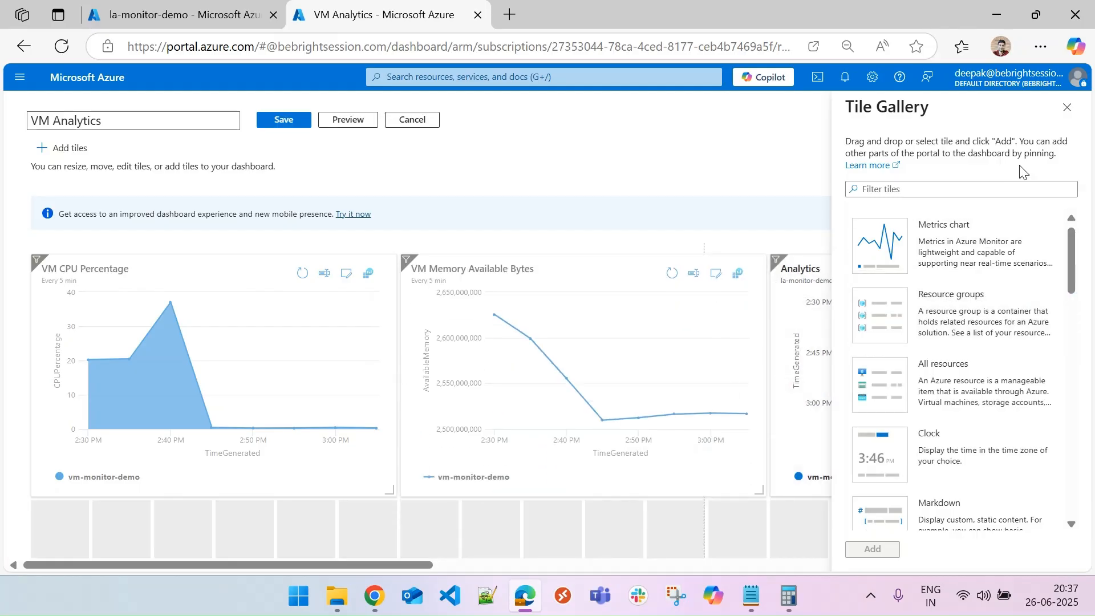
{"action": "left_click", "coordinate": [1067, 107]}
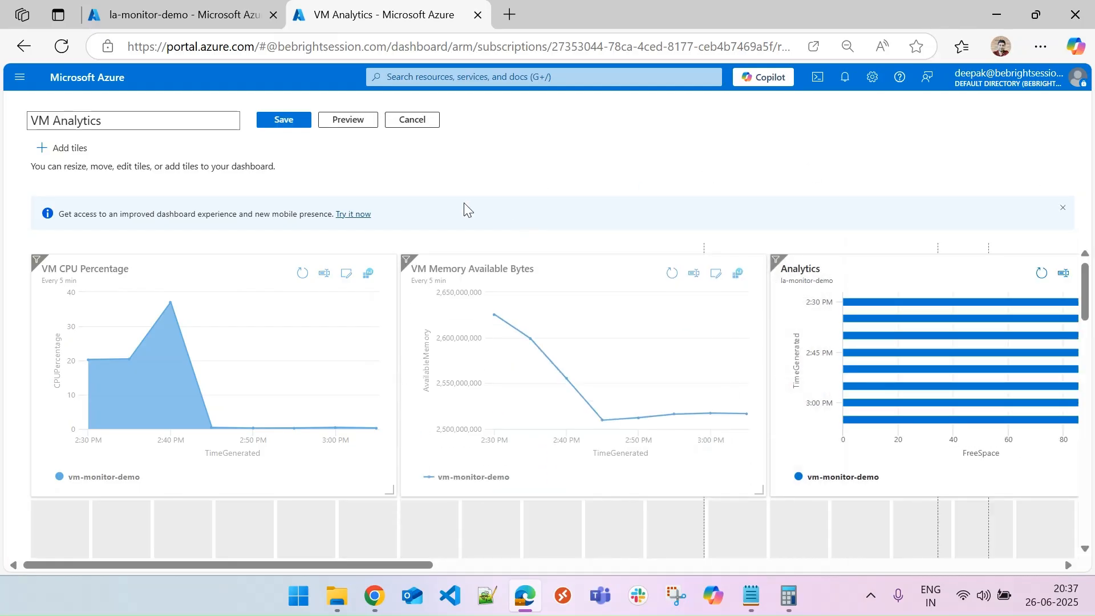
Narrow the CPU tile and shift the memory and Analytics tiles left so all three fit side by side.
{"action": "left_click_drag", "start_coordinate": [388, 489], "coordinate": [325, 489]}
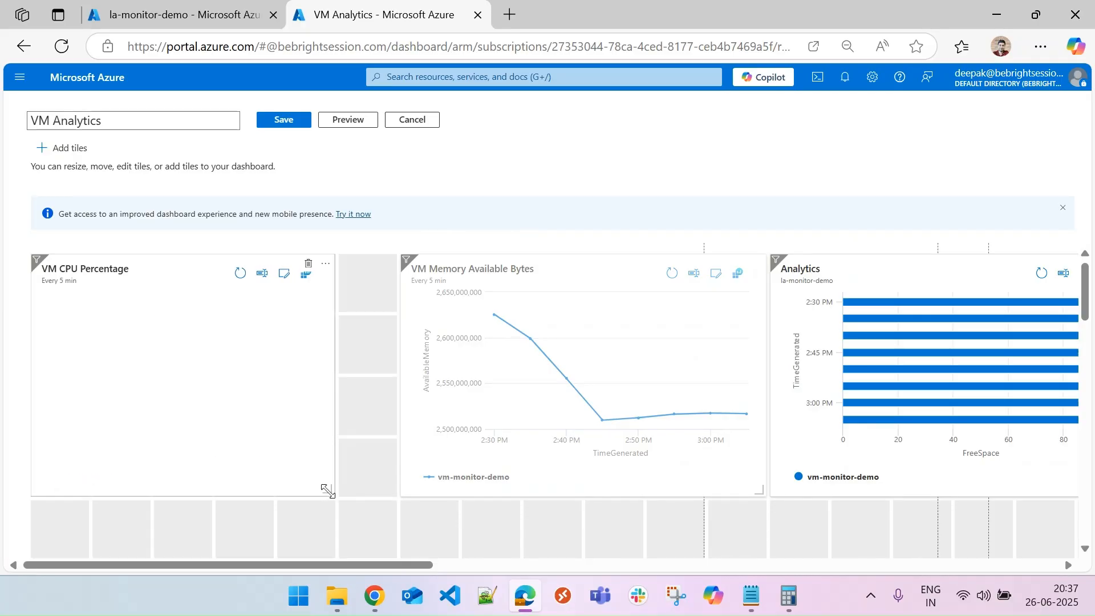
{"action": "left_click_drag", "start_coordinate": [572, 281], "coordinate": [528, 276]}
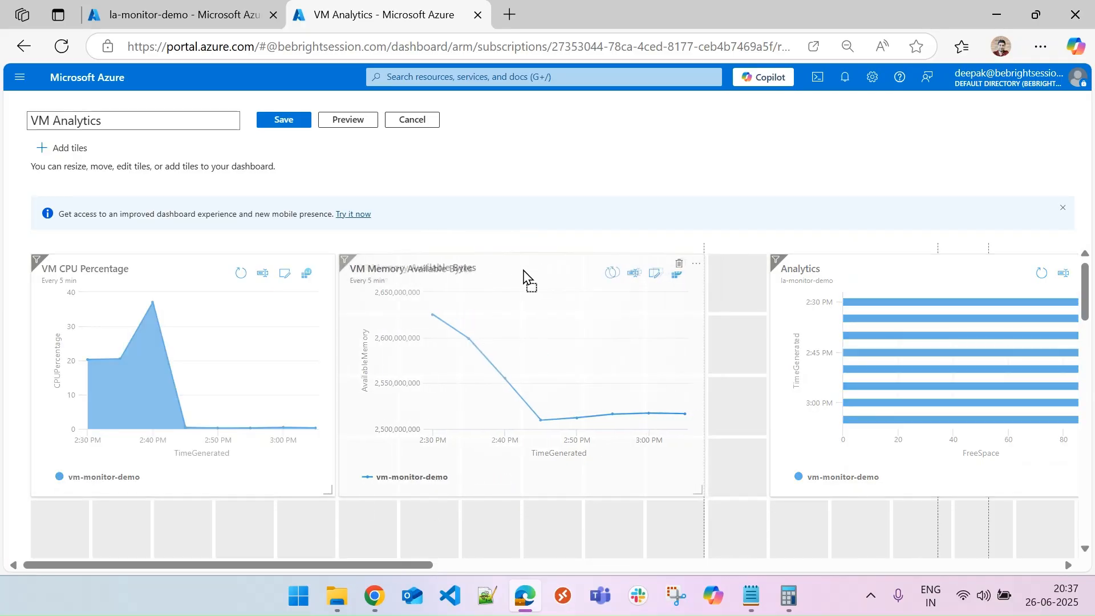
{"action": "left_click_drag", "start_coordinate": [700, 492], "coordinate": [639, 495]}
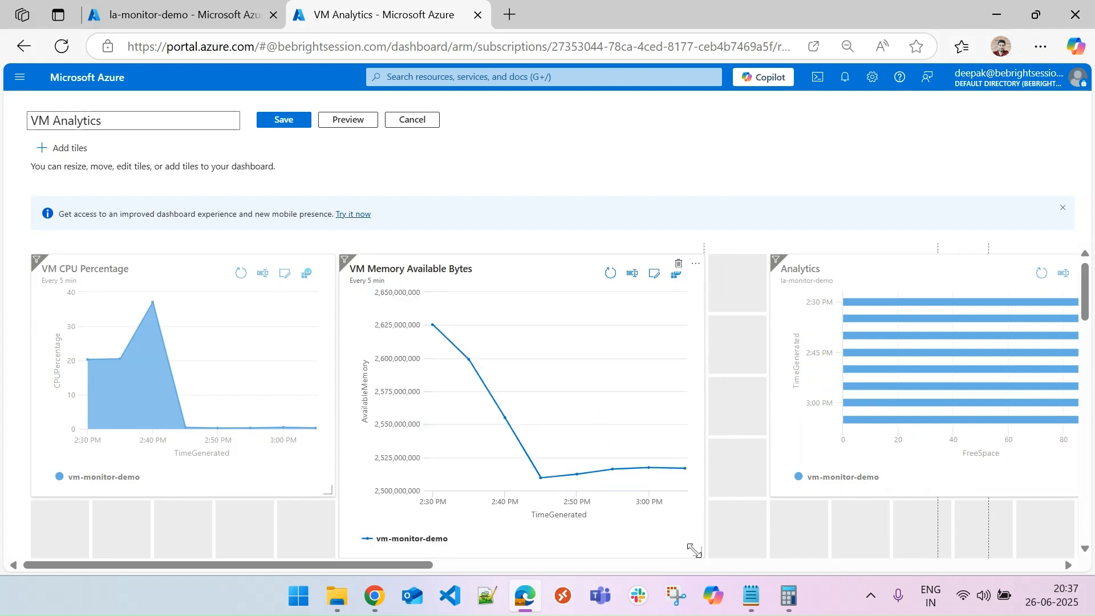
{"action": "left_click_drag", "start_coordinate": [691, 553], "coordinate": [635, 486]}
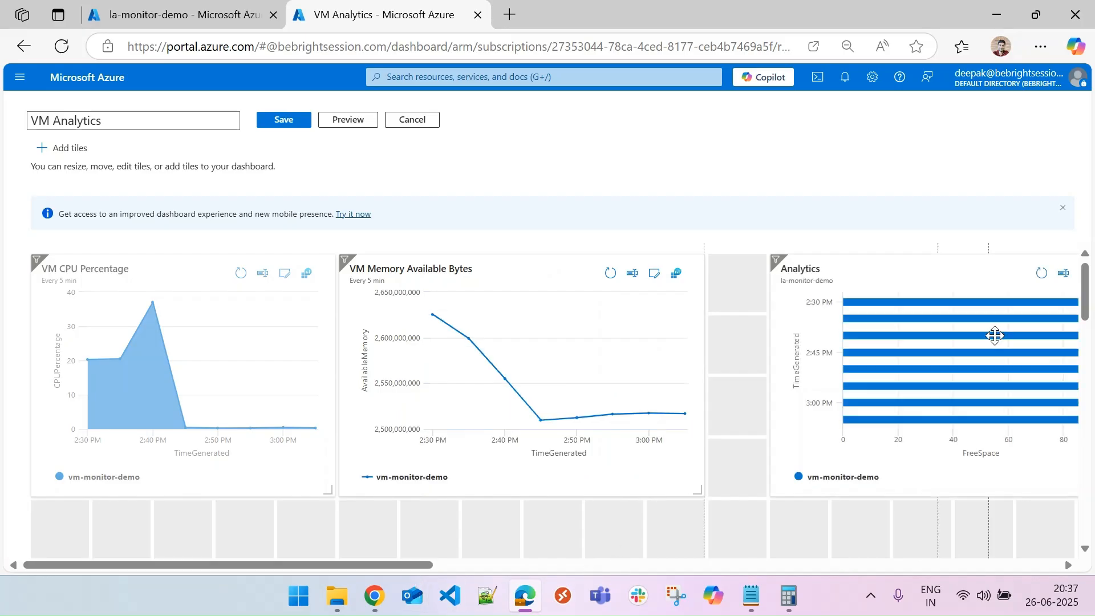
{"action": "left_click_drag", "start_coordinate": [936, 260], "coordinate": [881, 271]}
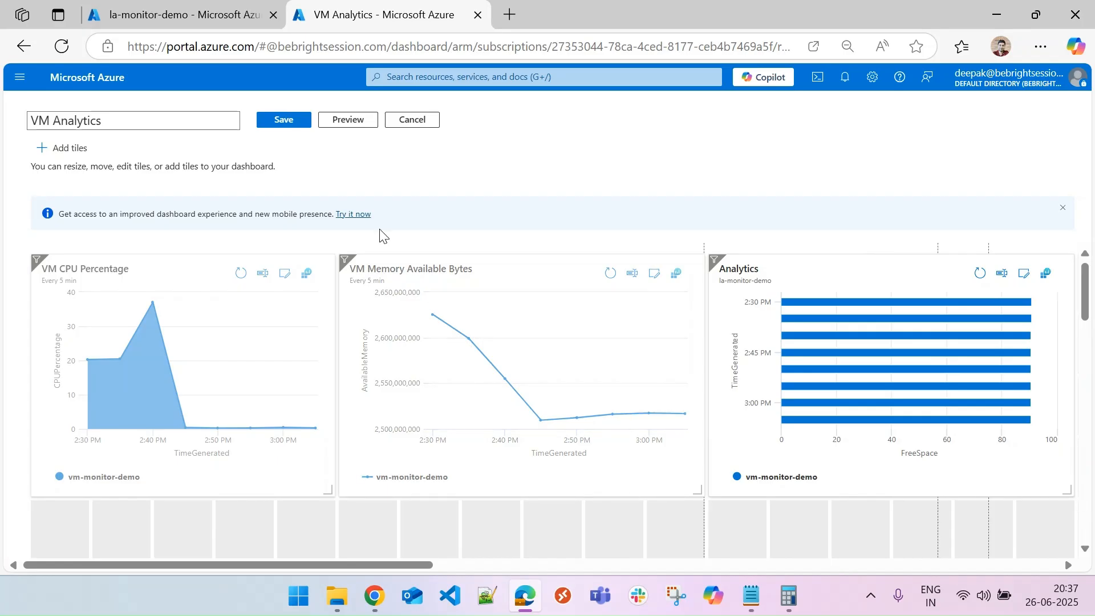
Save the rearranged dashboard layout.
{"action": "left_click", "coordinate": [289, 121]}
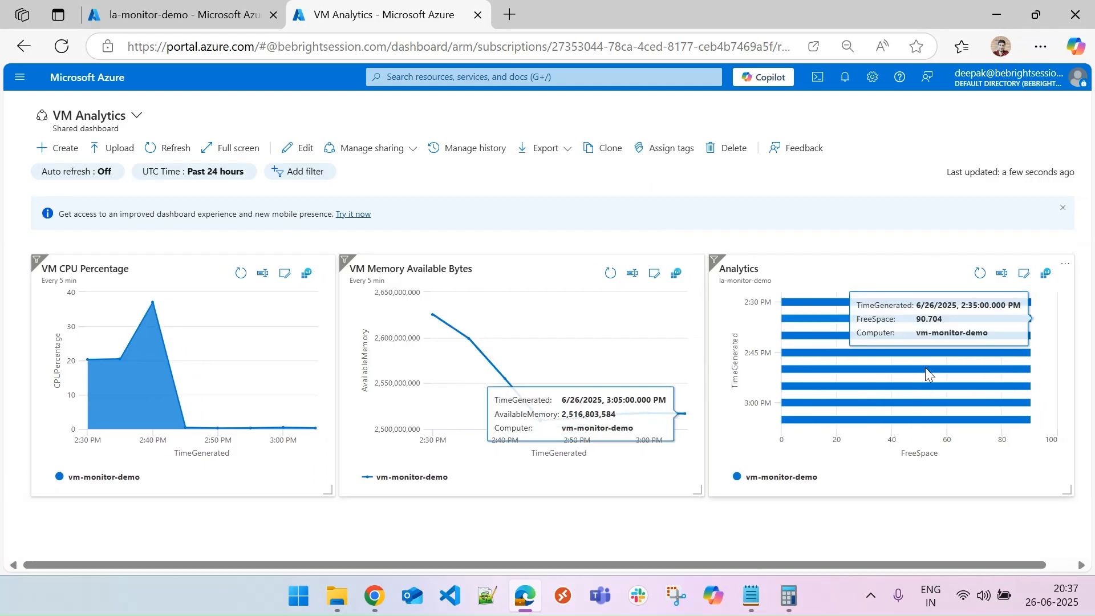
Retitle the Analytics tile as "VM Logic Disk % Free Space" with subtitle "Every 5 min", then save the dashboard.
{"action": "left_click", "coordinate": [1023, 273]}
{"action": "key", "text": "ctrl+a"}
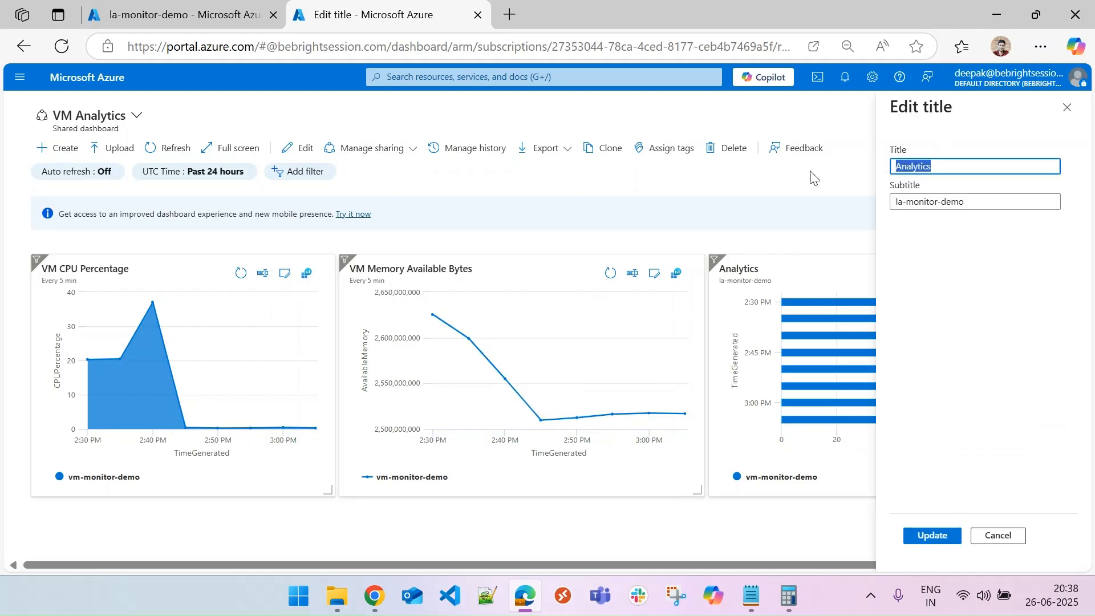
{"action": "type", "text": "VM Logic Disk % Free Space"}
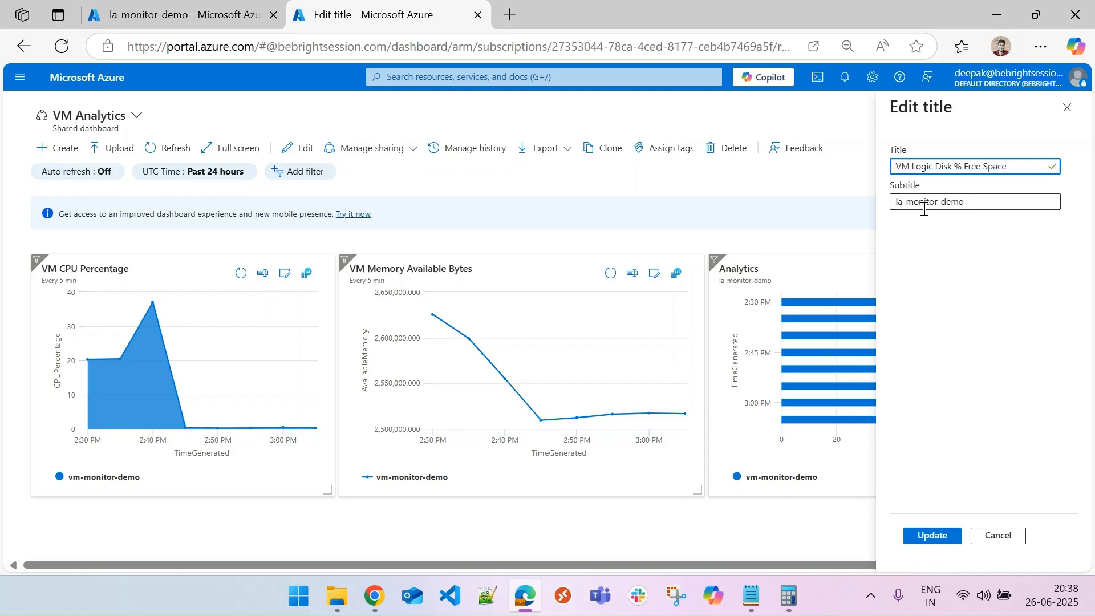
{"action": "key", "text": "Tab"}
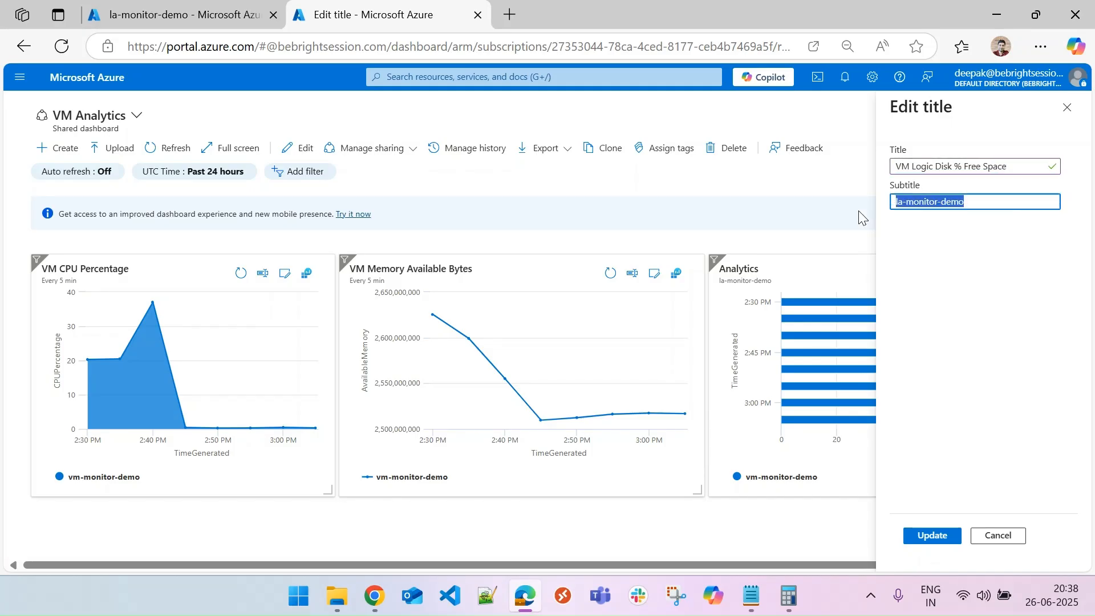
{"action": "type", "text": "Every 5 min"}
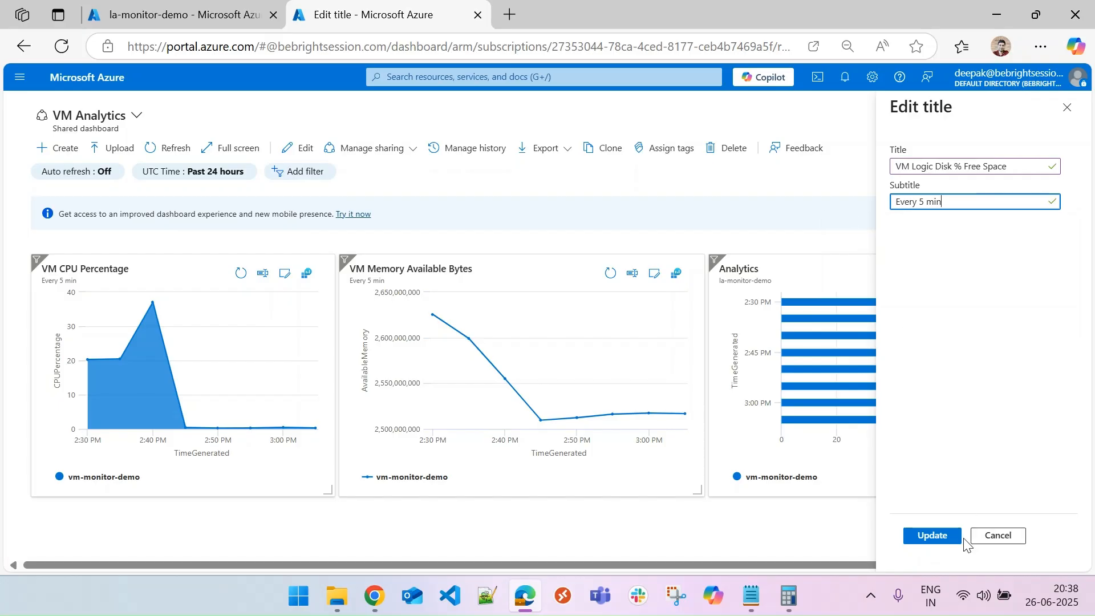
{"action": "left_click", "coordinate": [925, 536]}
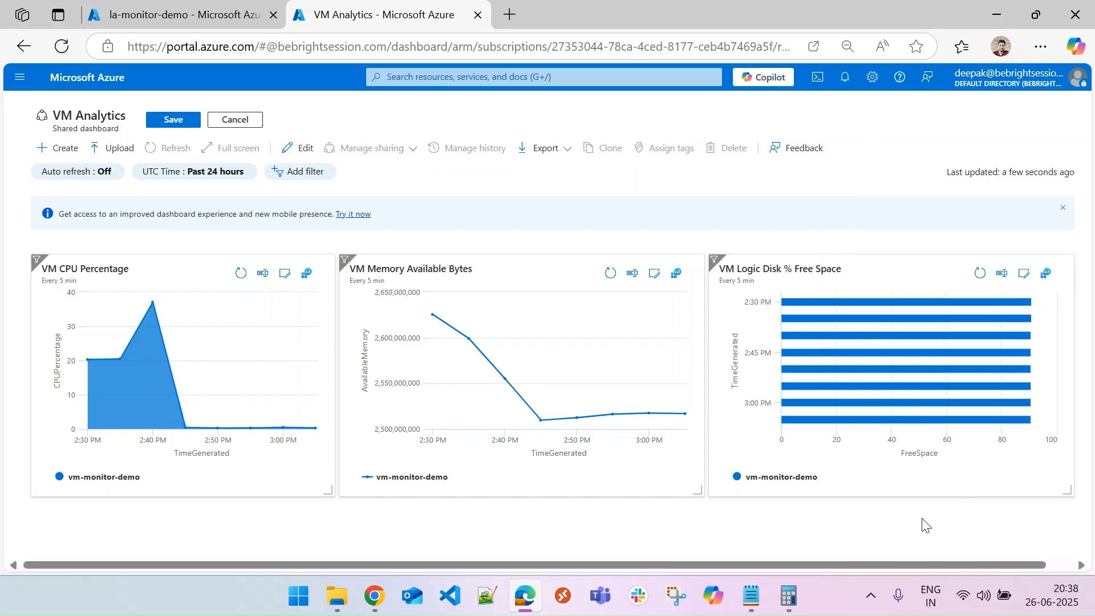
{"action": "left_click", "coordinate": [163, 121]}
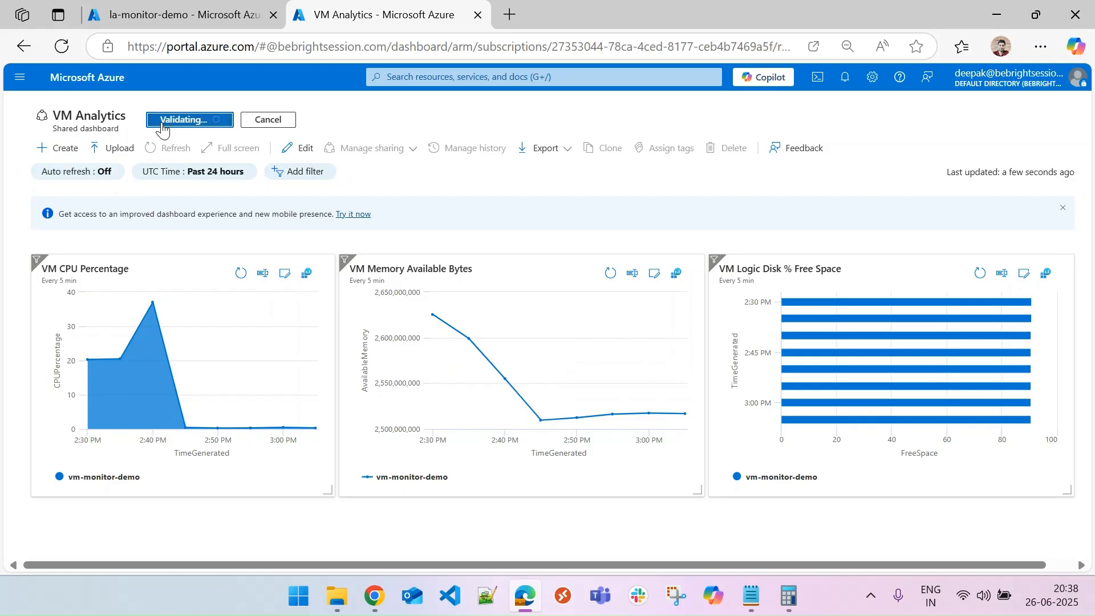
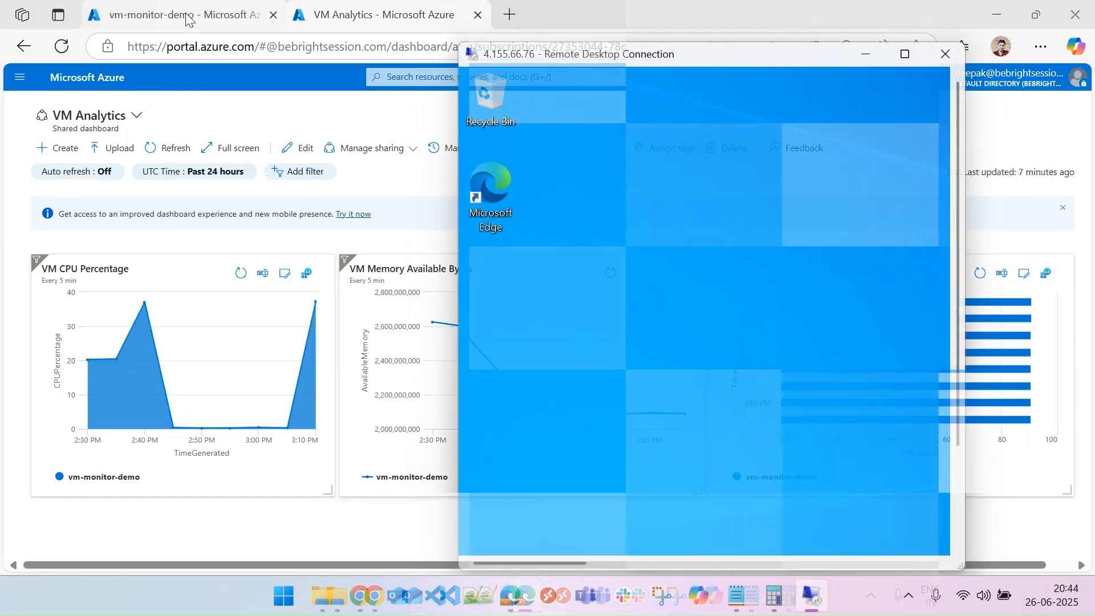
Open the Logs page of the la-monitor-demo Log Analytics workspace and close the Queries hub.
{"action": "left_click", "coordinate": [188, 19]}
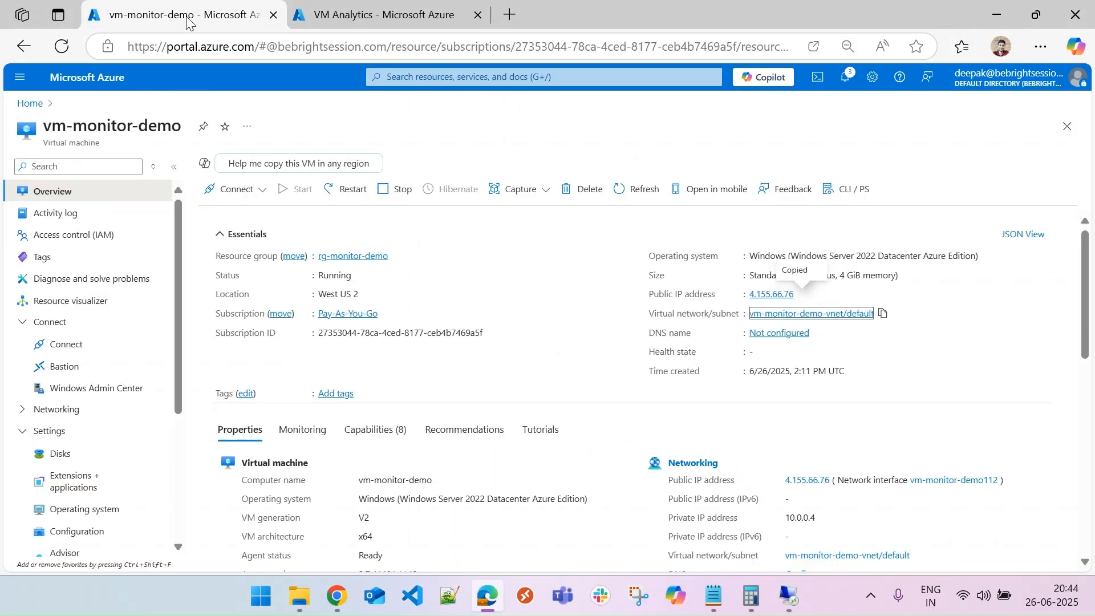
{"action": "left_click", "coordinate": [30, 103]}
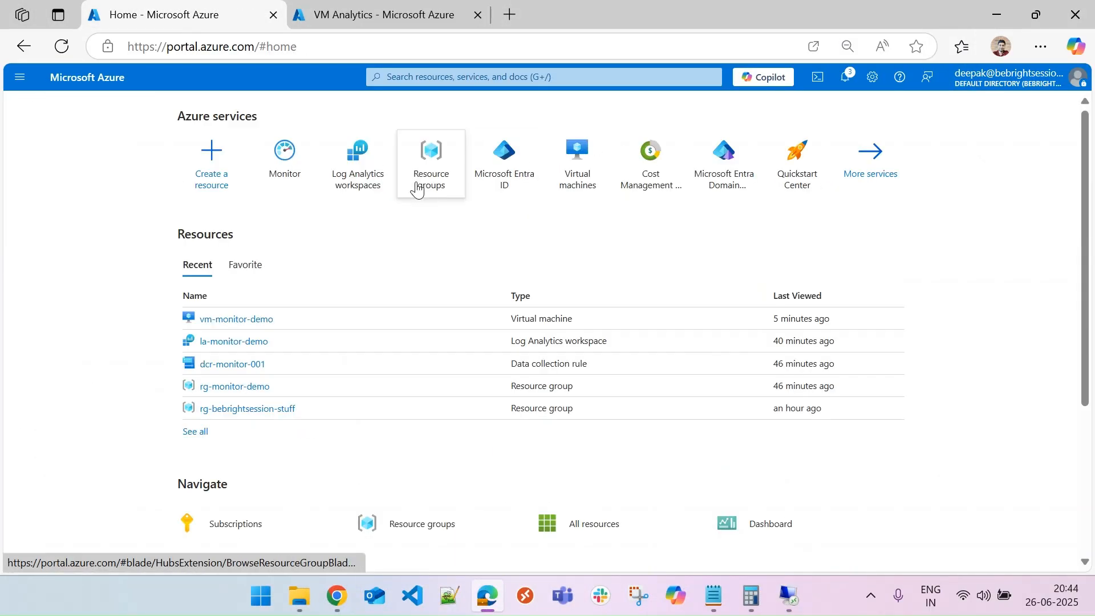
{"action": "left_click", "coordinate": [359, 183]}
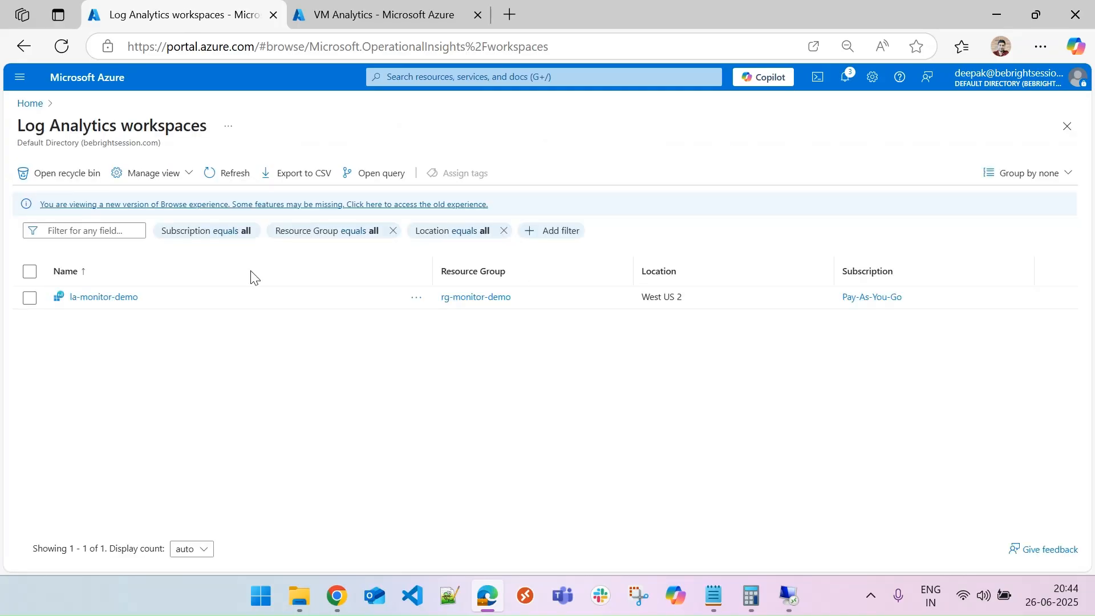
{"action": "left_click", "coordinate": [101, 297]}
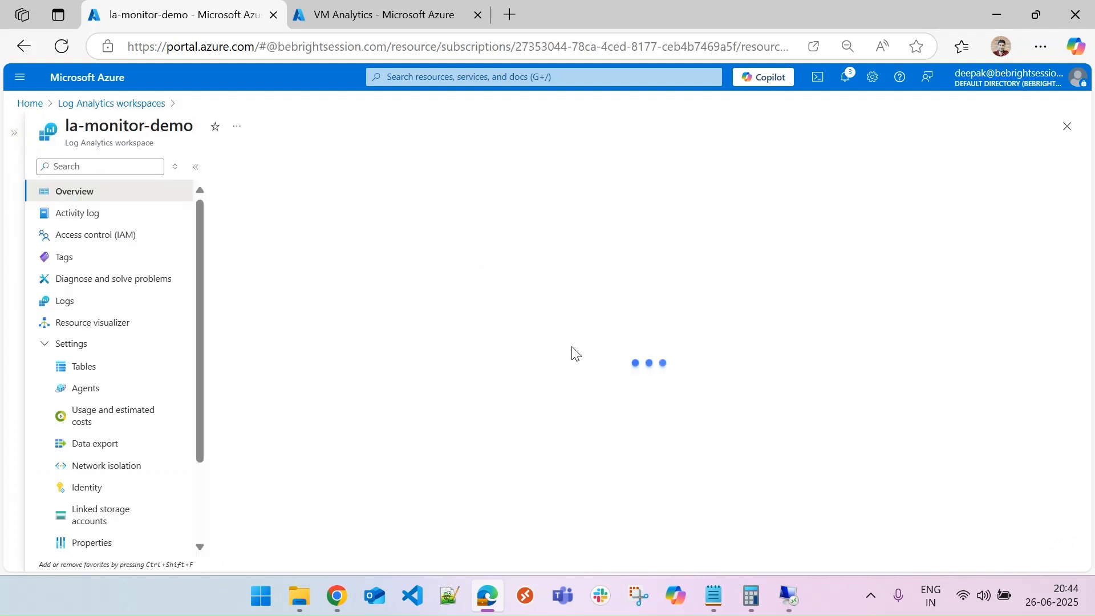
{"action": "left_click", "coordinate": [69, 300]}
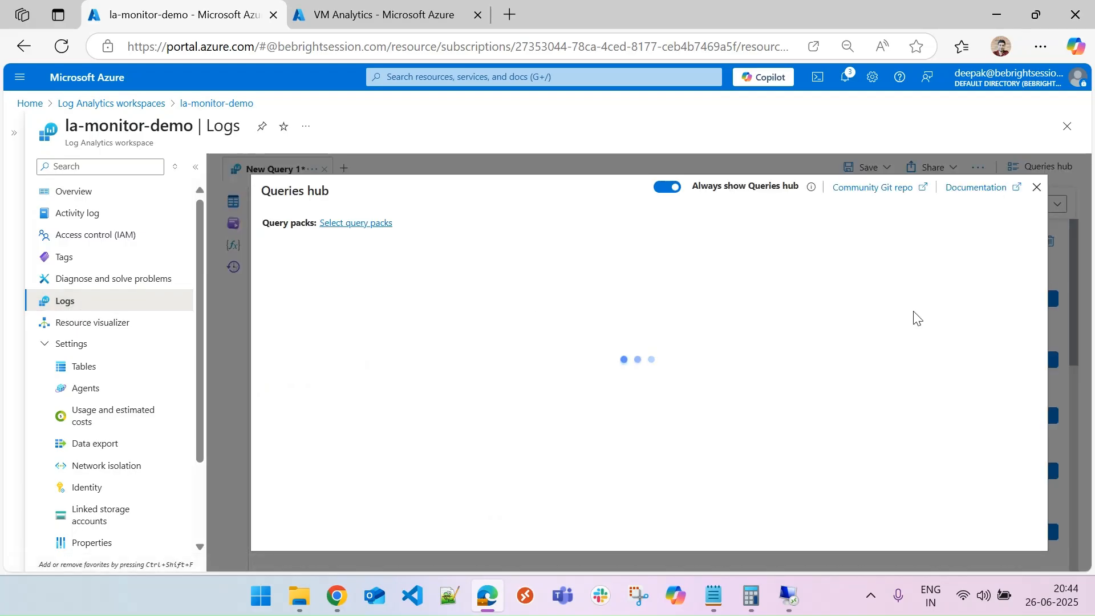
{"action": "left_click", "coordinate": [1036, 188]}
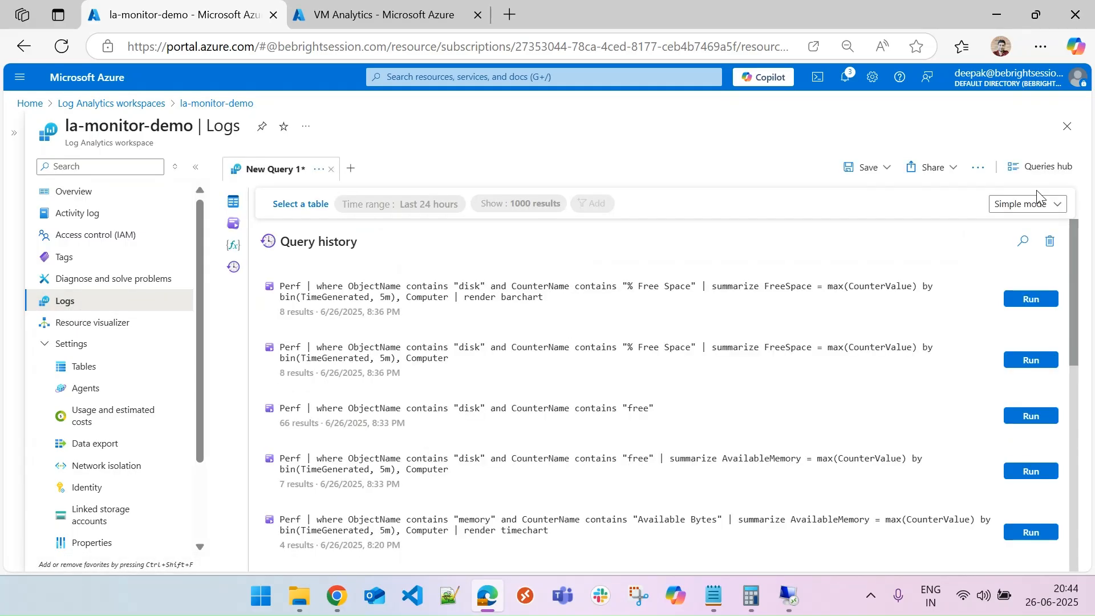
Rerun the disk % Free Space bar-chart query from the query history and switch the editor to KQL mode.
{"action": "left_click", "coordinate": [1033, 300]}
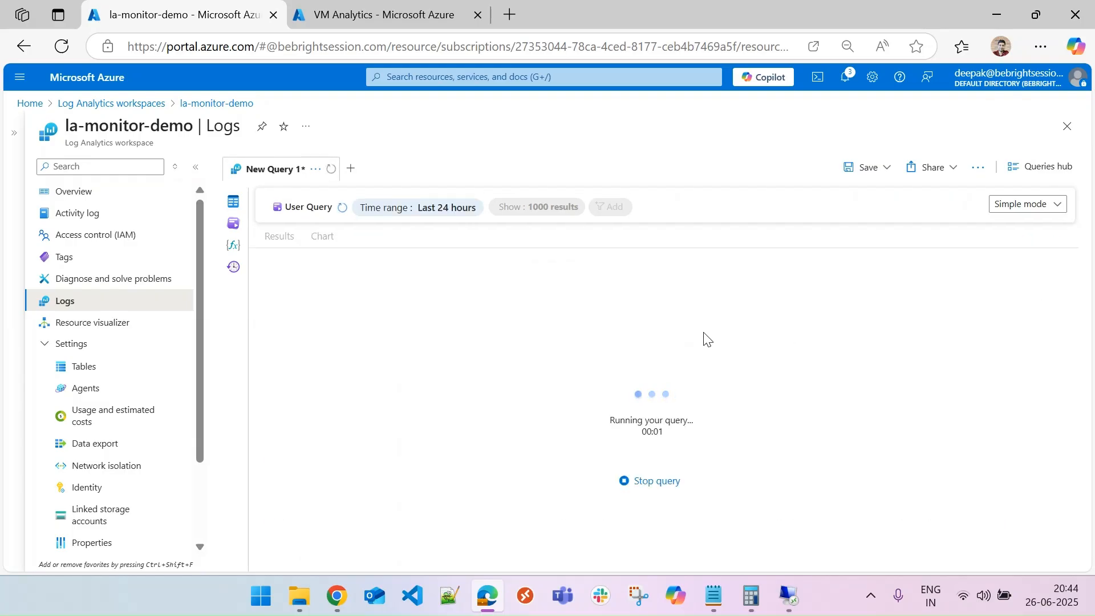
{"action": "left_click", "coordinate": [1021, 204]}
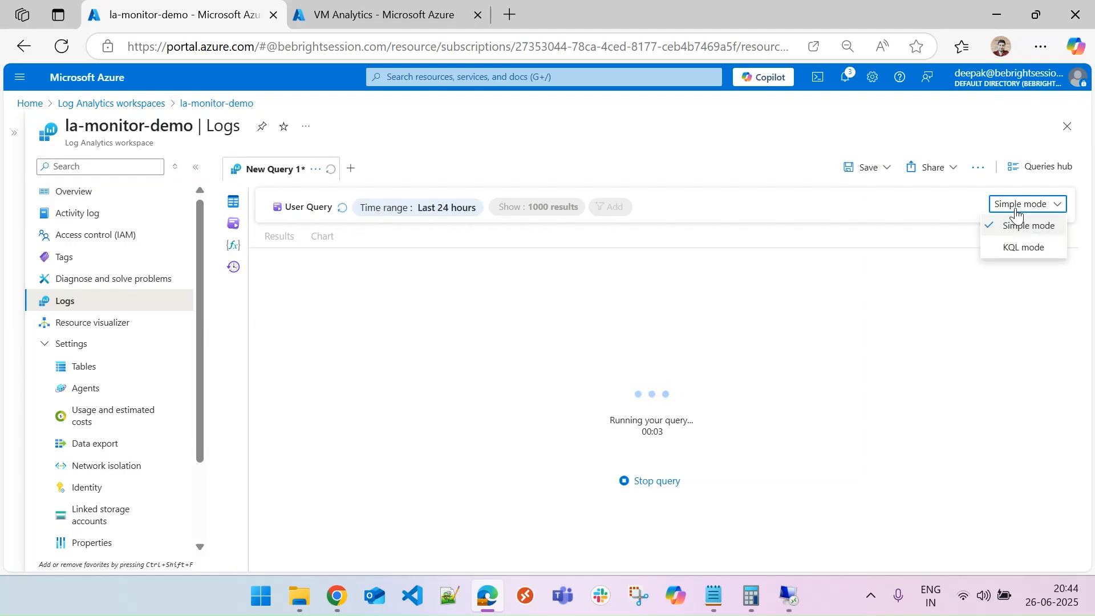
{"action": "left_click", "coordinate": [1024, 247]}
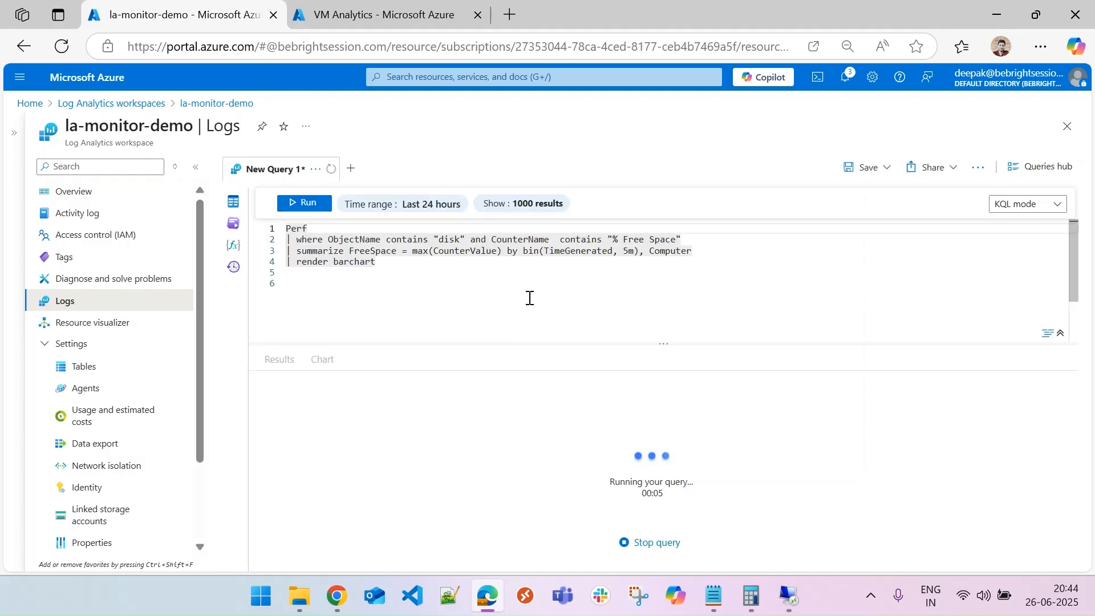
Dismiss the KQL default prompt, delete the summarize and render lines from the query, and run it.
{"action": "left_click_drag", "start_coordinate": [312, 262], "coordinate": [278, 254]}
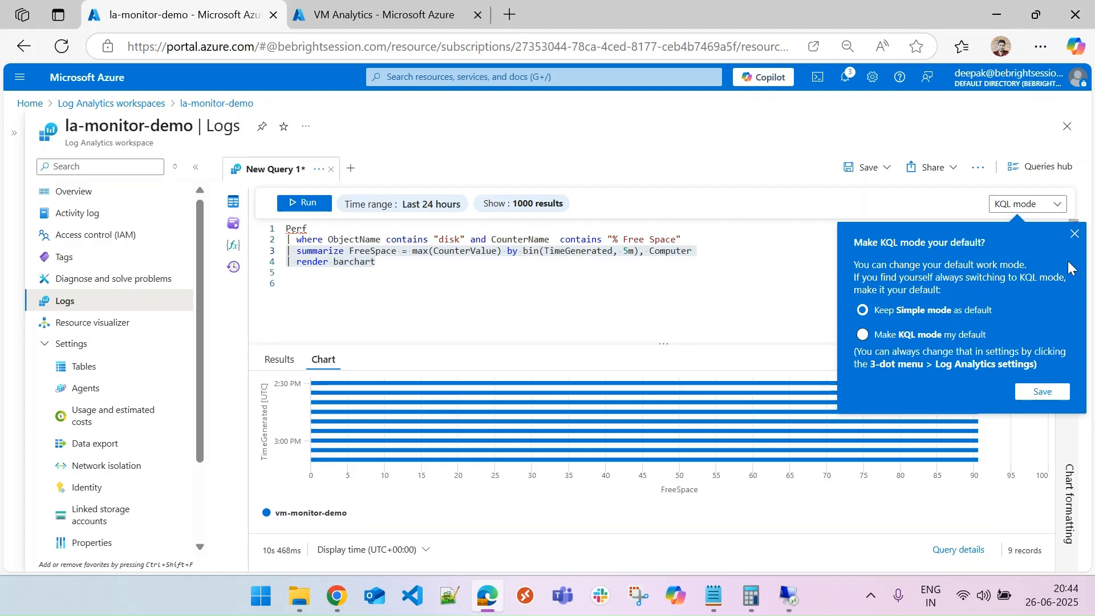
{"action": "left_click", "coordinate": [1074, 233]}
{"action": "left_click_drag", "start_coordinate": [386, 264], "coordinate": [288, 251]}
{"action": "key", "text": "BackSpace"}
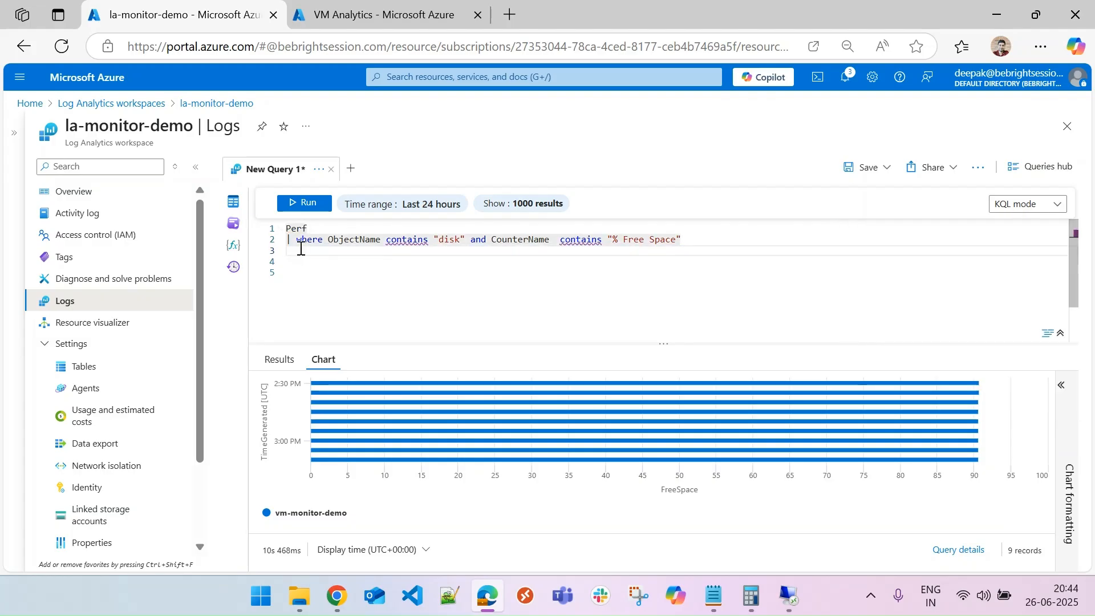
{"action": "left_click", "coordinate": [304, 203]}
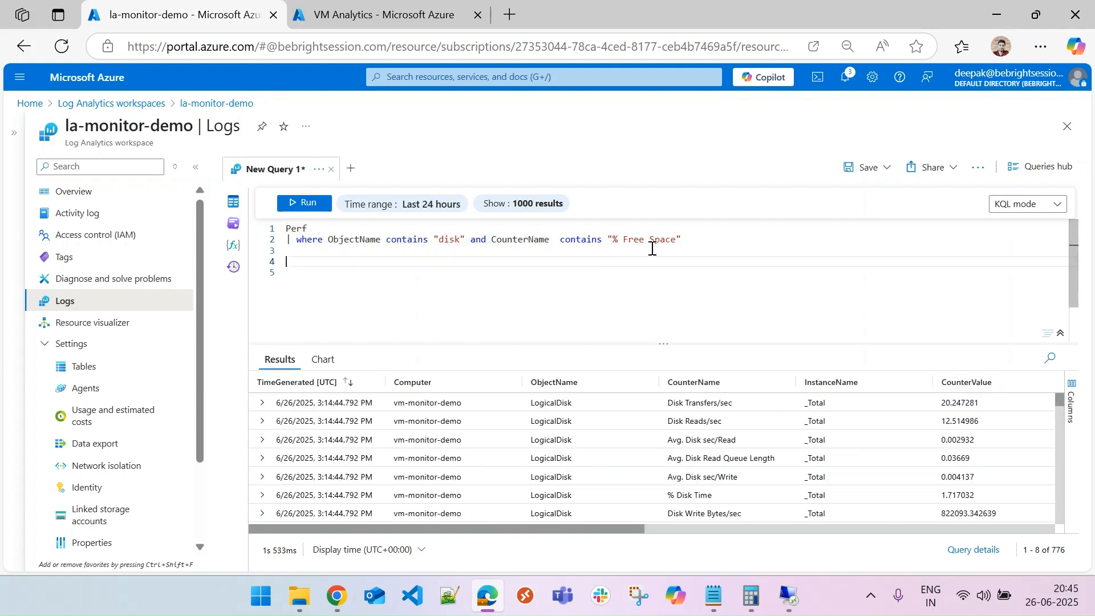
Change the CounterName filter to contains "Free" and run the query.
{"action": "left_click", "coordinate": [621, 239]}
{"action": "key", "text": "BackSpace"}
{"action": "key", "text": "BackSpace"}
{"action": "double_click", "coordinate": [642, 242]}
{"action": "key", "text": "BackSpace"}
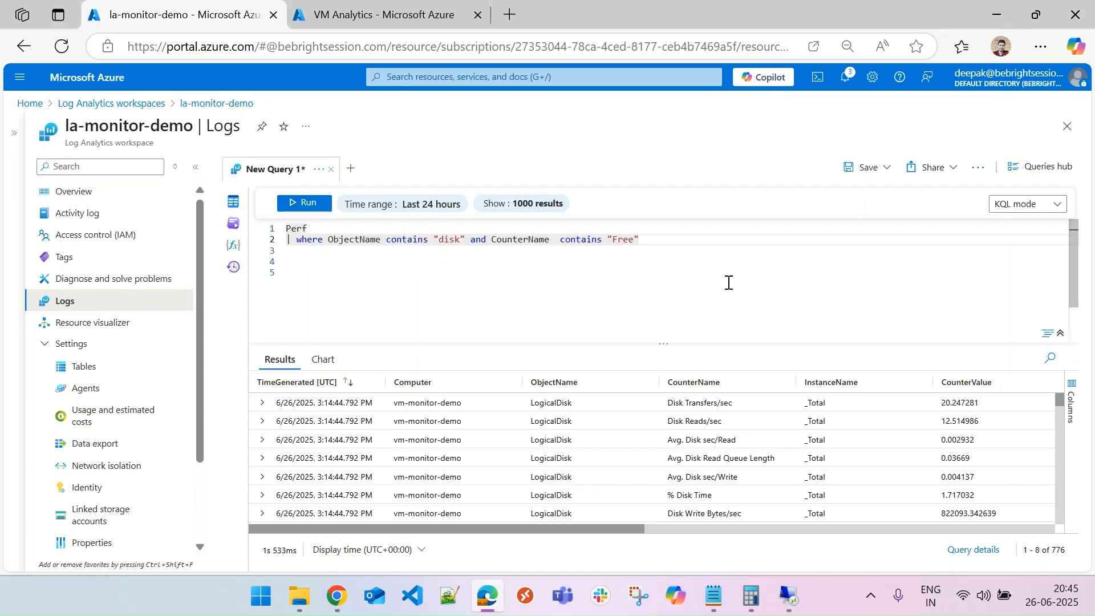
{"action": "key", "text": "shift+Return"}
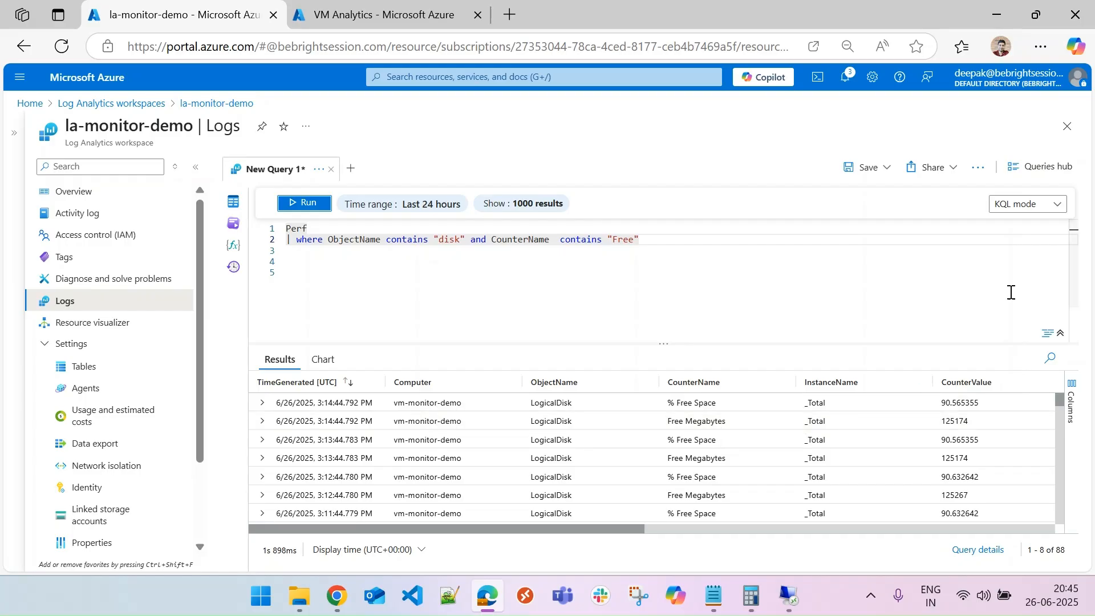
Switch to the VM's Remote Desktop Connection window, maximize it, and open File Explorer's This PC view.
{"action": "mouse_move", "coordinate": [797, 600]}
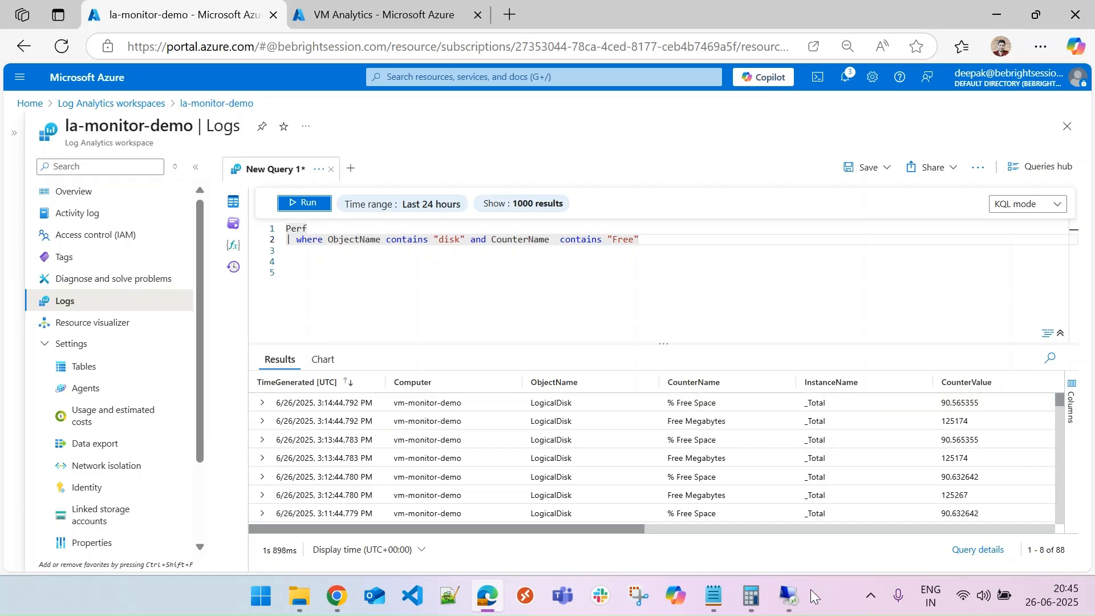
{"action": "left_click", "coordinate": [790, 596]}
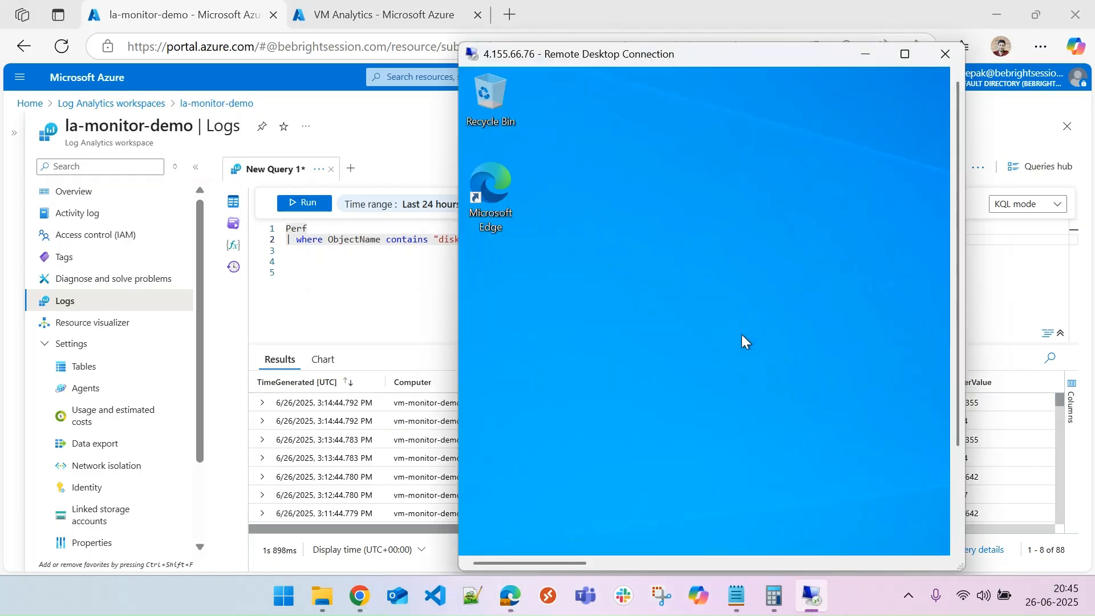
{"action": "left_click", "coordinate": [904, 53]}
{"action": "left_click", "coordinate": [451, 605]}
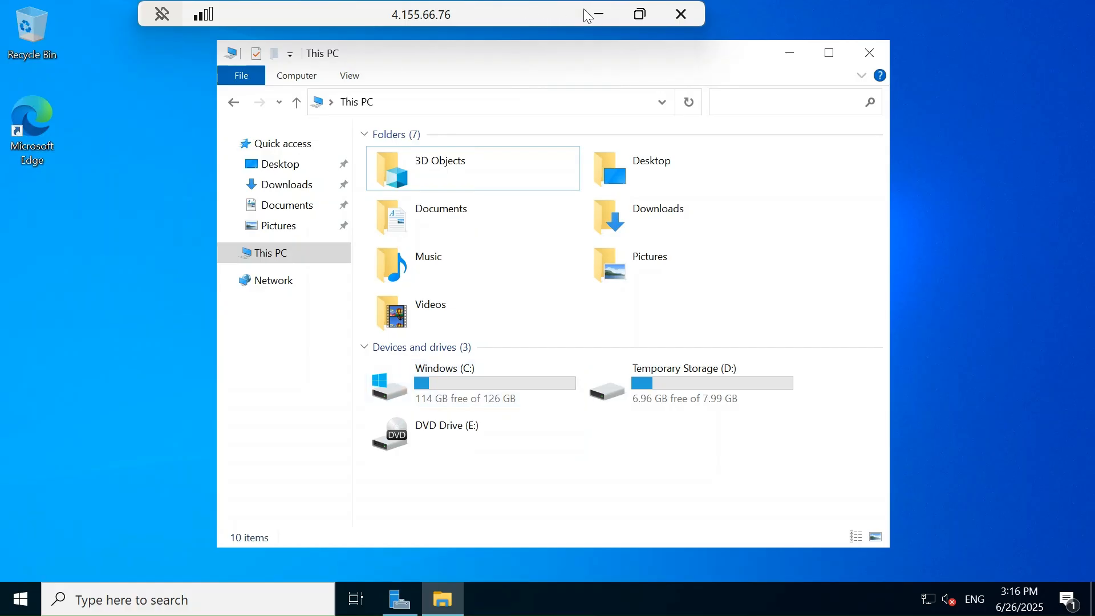
Open Calculator on the VM from the Start search and compute 121 / 134.
{"action": "left_click", "coordinate": [20, 598]}
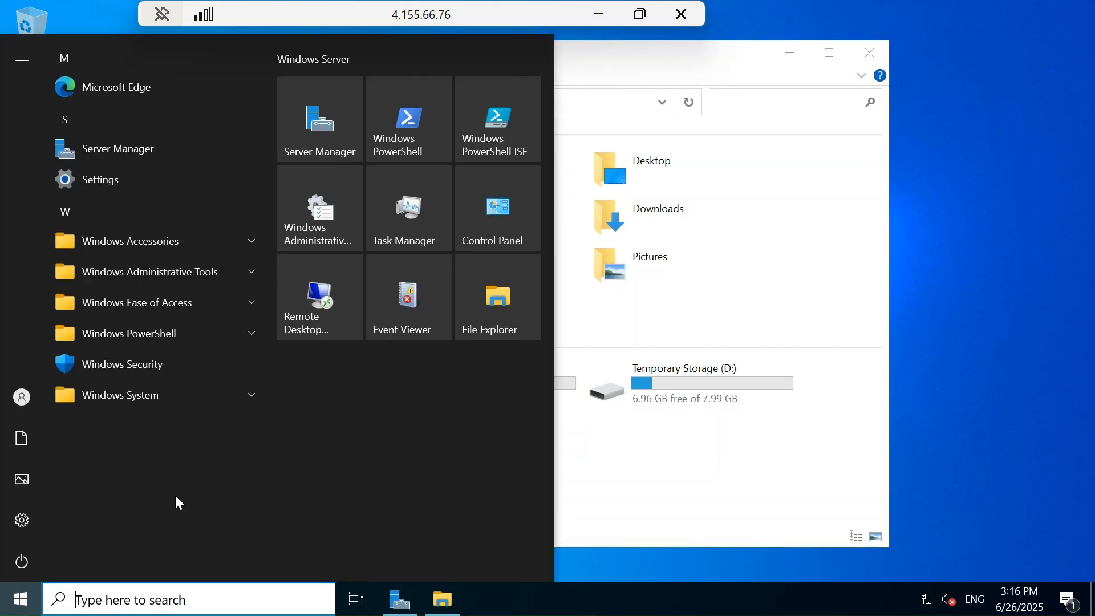
{"action": "type", "text": "calc"}
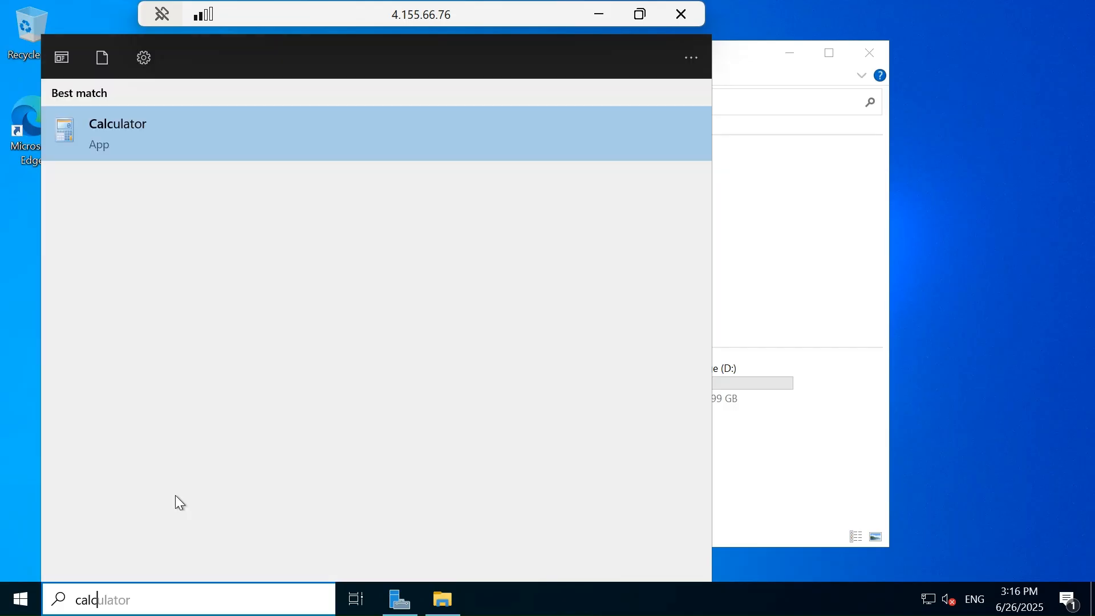
{"action": "key", "text": "Return"}
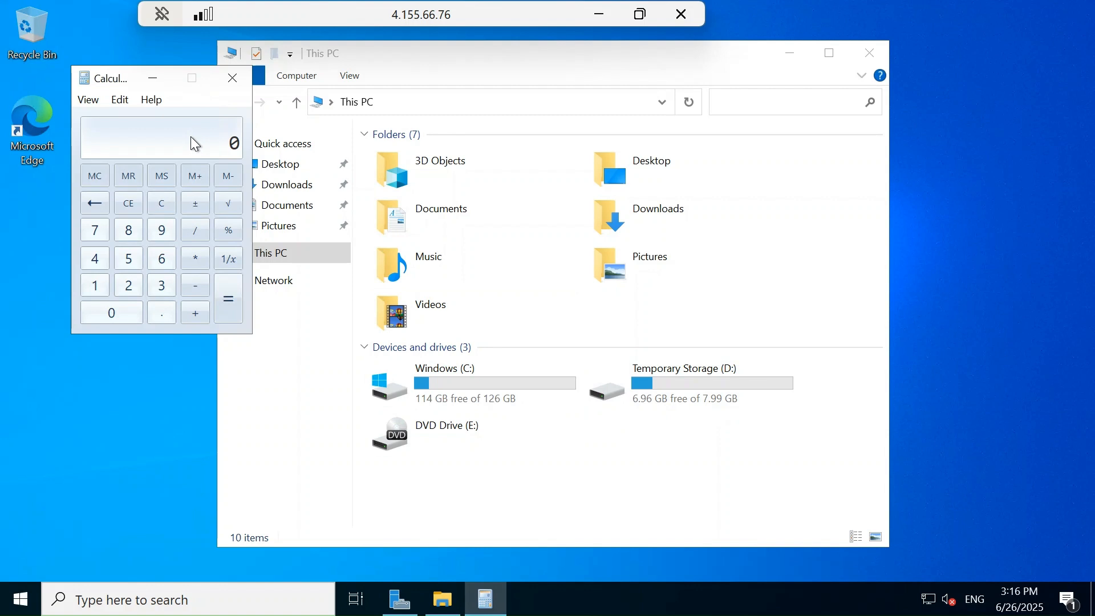
{"action": "type", "text": "121 / 134"}
{"action": "key", "text": "Return"}
Check the Free Megabytes value in the query results and divide 125174 by 1024 in Calculator.
{"action": "left_click", "coordinate": [599, 14]}
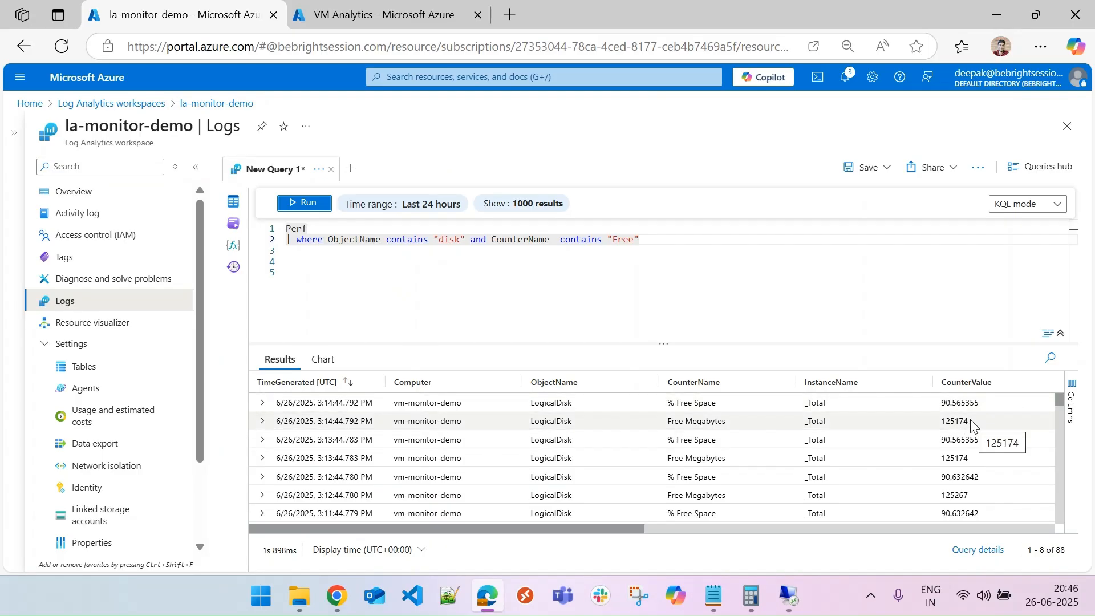
{"action": "left_click", "coordinate": [788, 594]}
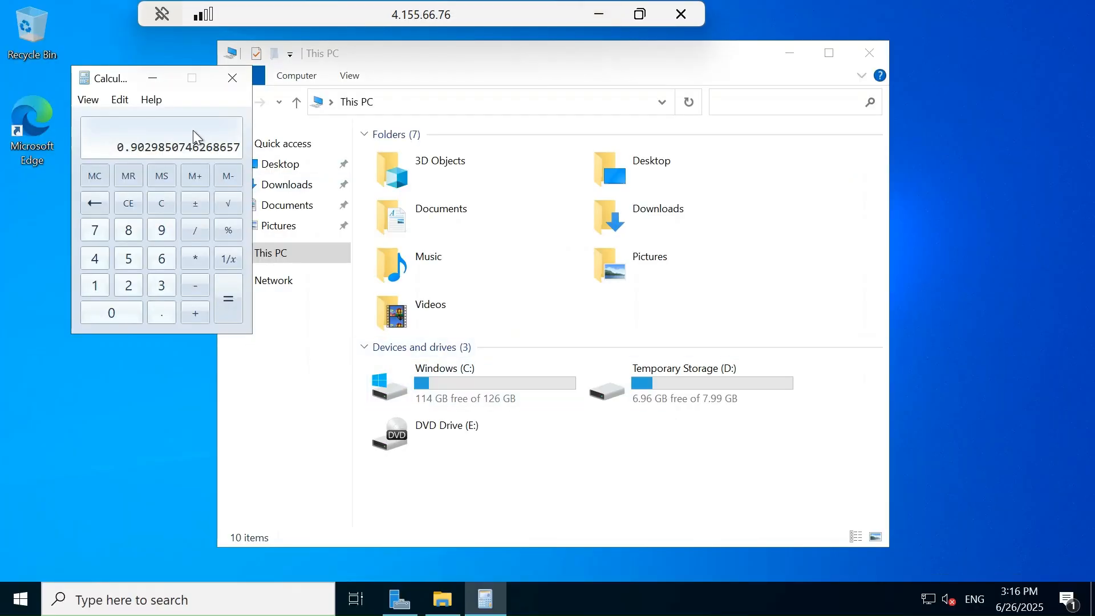
{"action": "key", "text": "Escape"}
{"action": "type", "text": "125"}
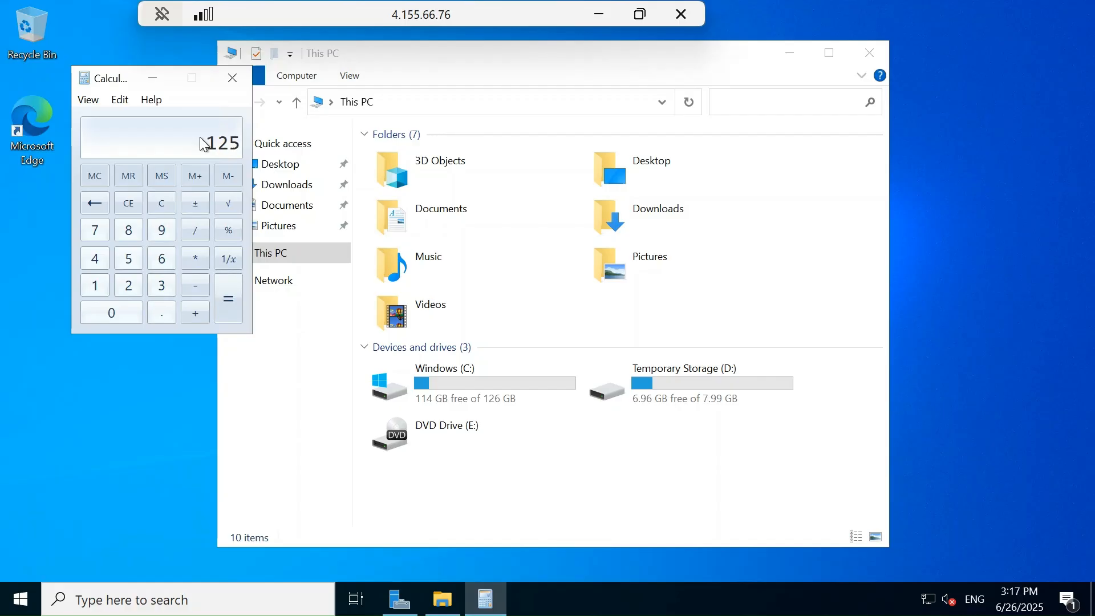
{"action": "left_click", "coordinate": [600, 15]}
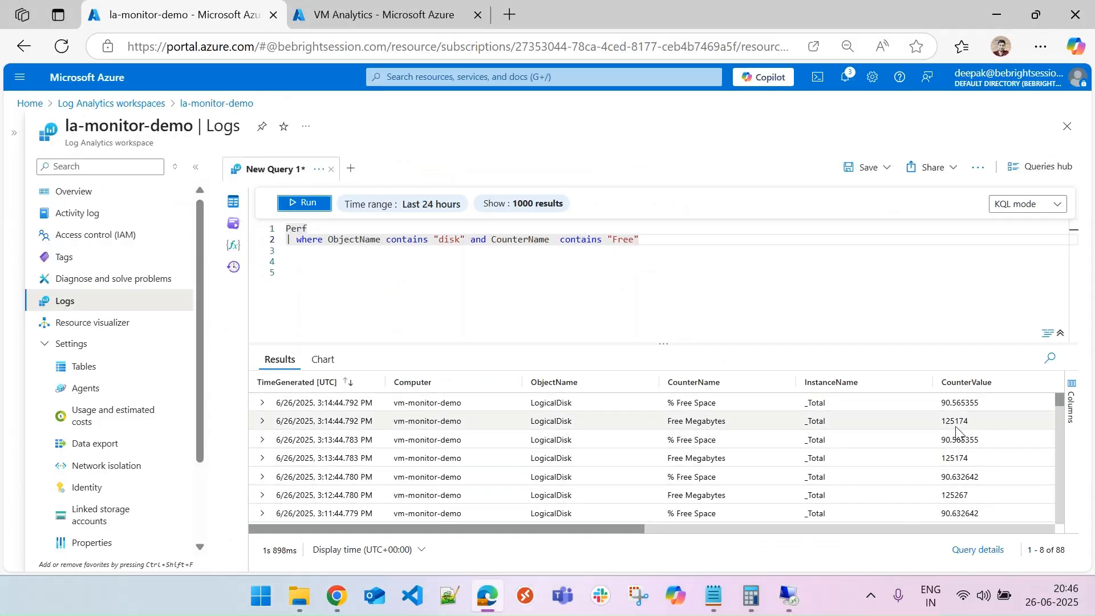
{"action": "left_click", "coordinate": [789, 596]}
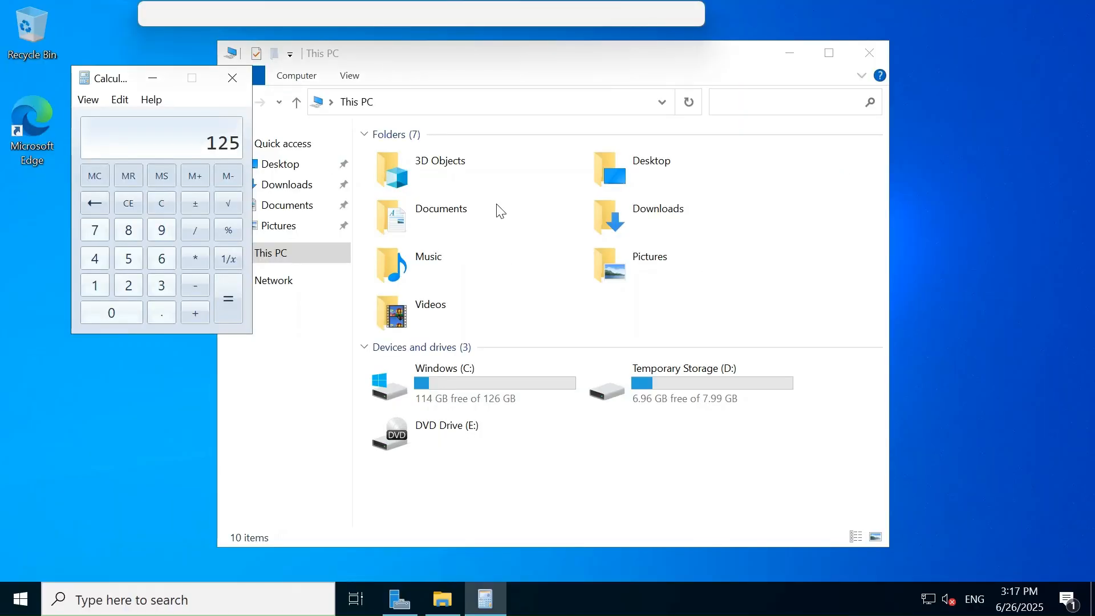
{"action": "type", "text": "174"}
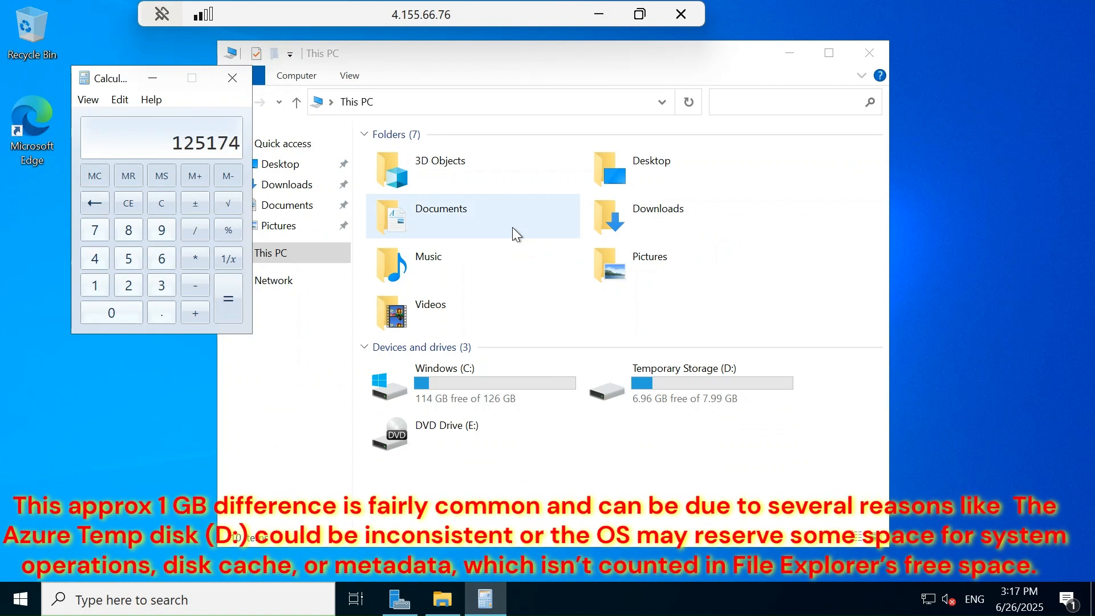
{"action": "type", "text": "/102"}
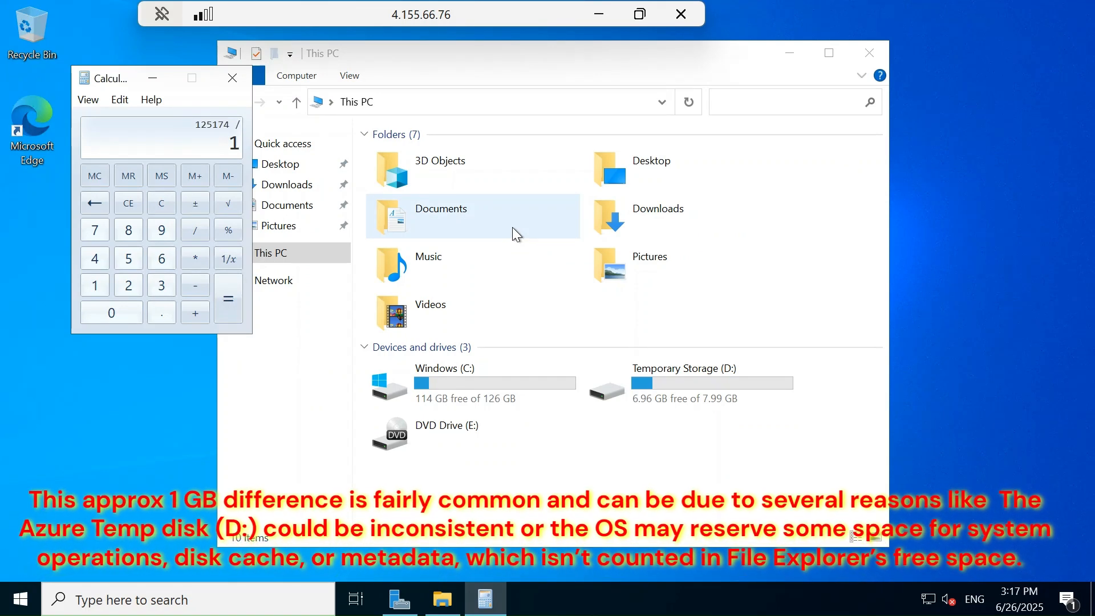
{"action": "type", "text": "4"}
{"action": "key", "text": "Return"}
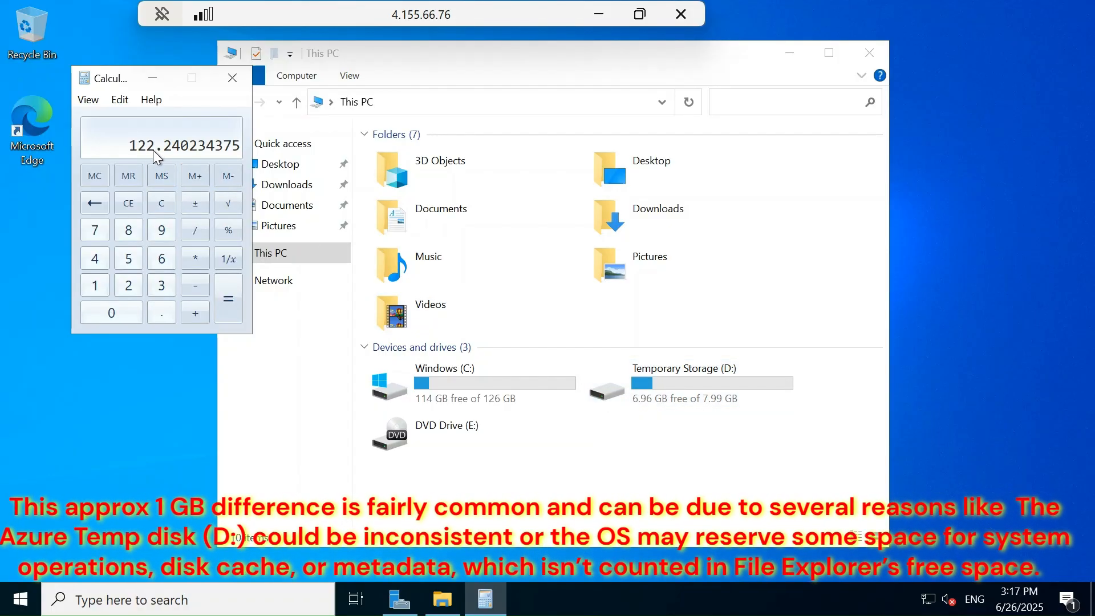
Compare the C: drive's free space in File Explorer with the query results, then return to the VM Analytics dashboard tab.
{"action": "left_click", "coordinate": [601, 15]}
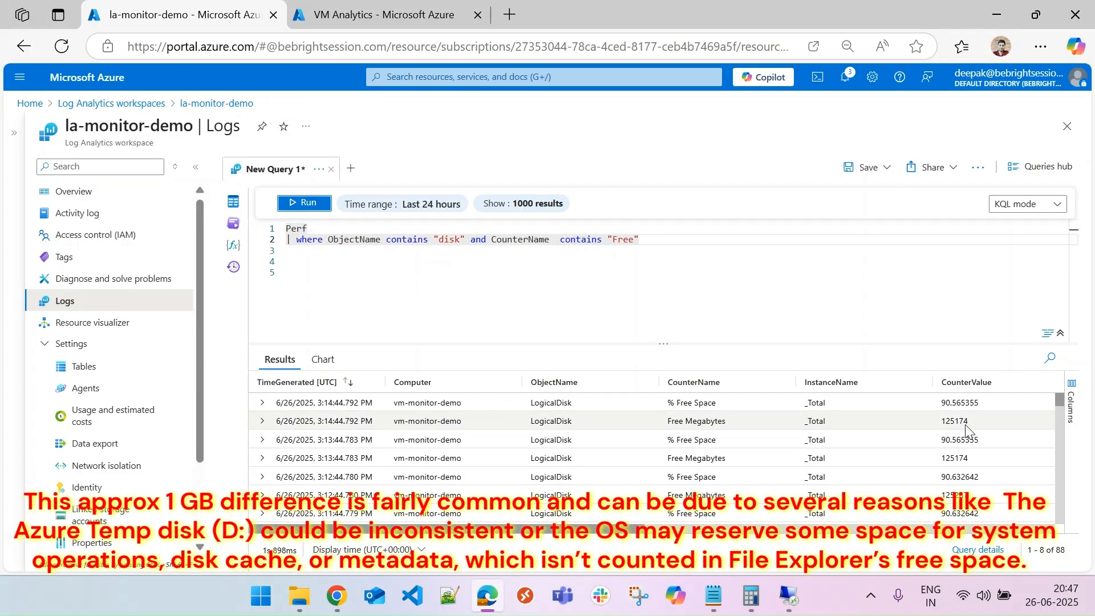
{"action": "mouse_move", "coordinate": [797, 593]}
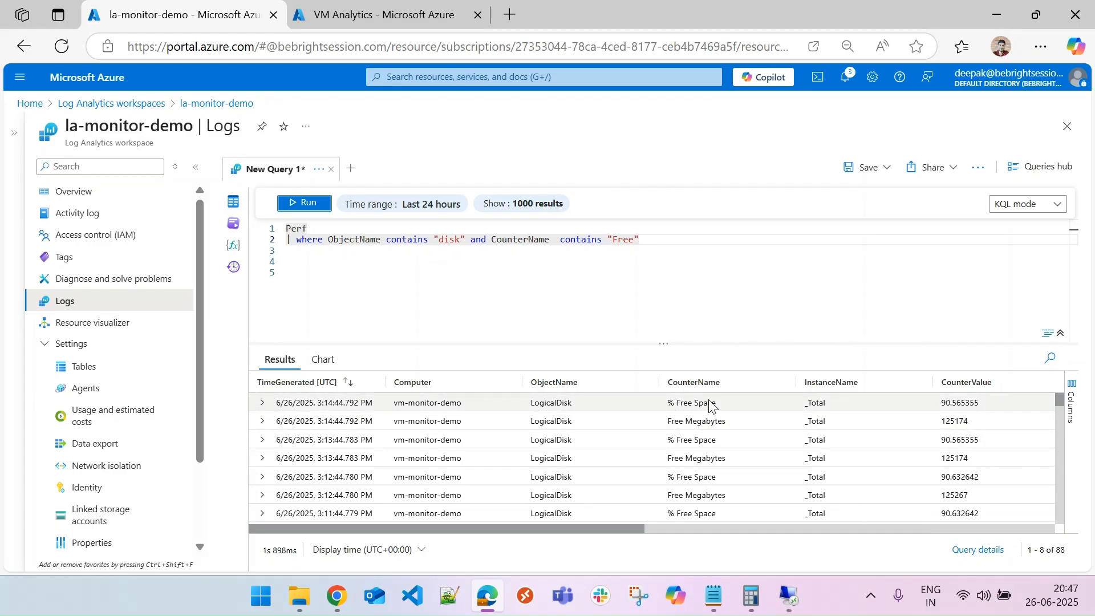
{"action": "left_click", "coordinate": [789, 596]}
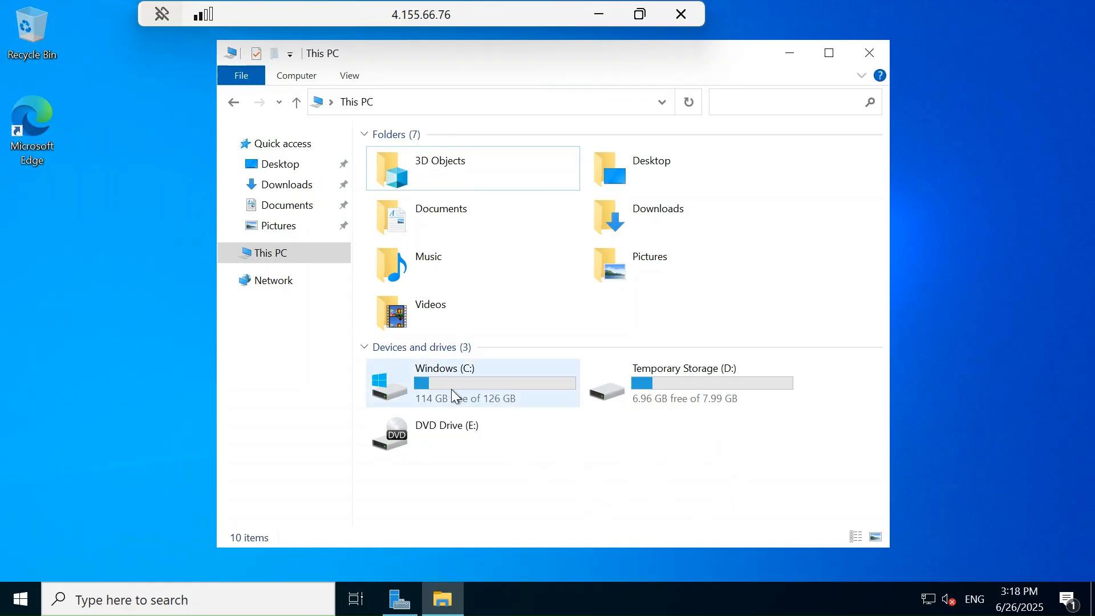
{"action": "mouse_move", "coordinate": [482, 389]}
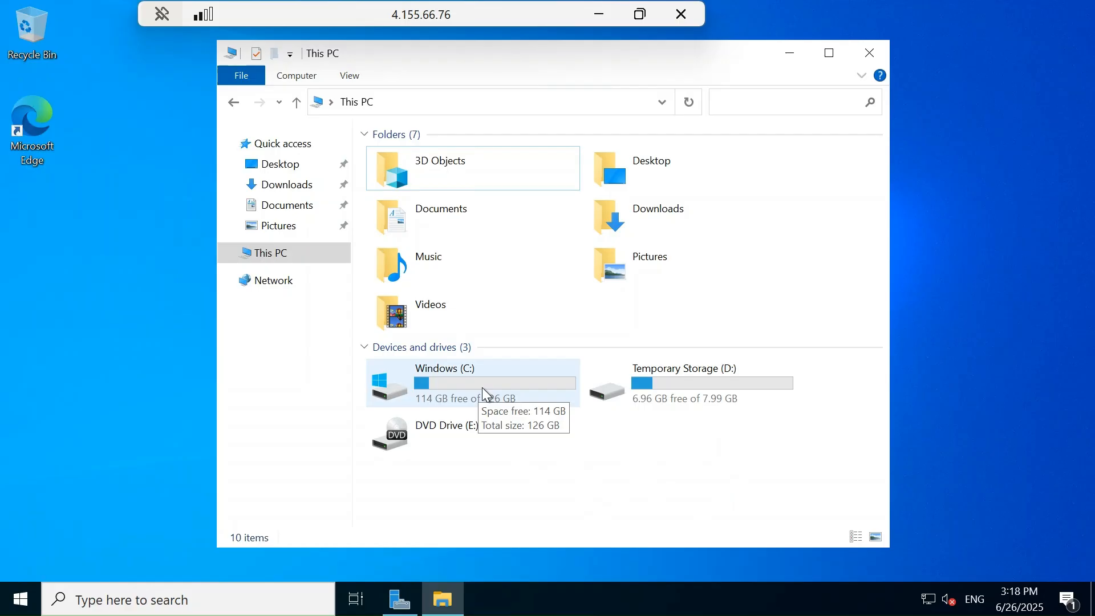
{"action": "left_click", "coordinate": [599, 15]}
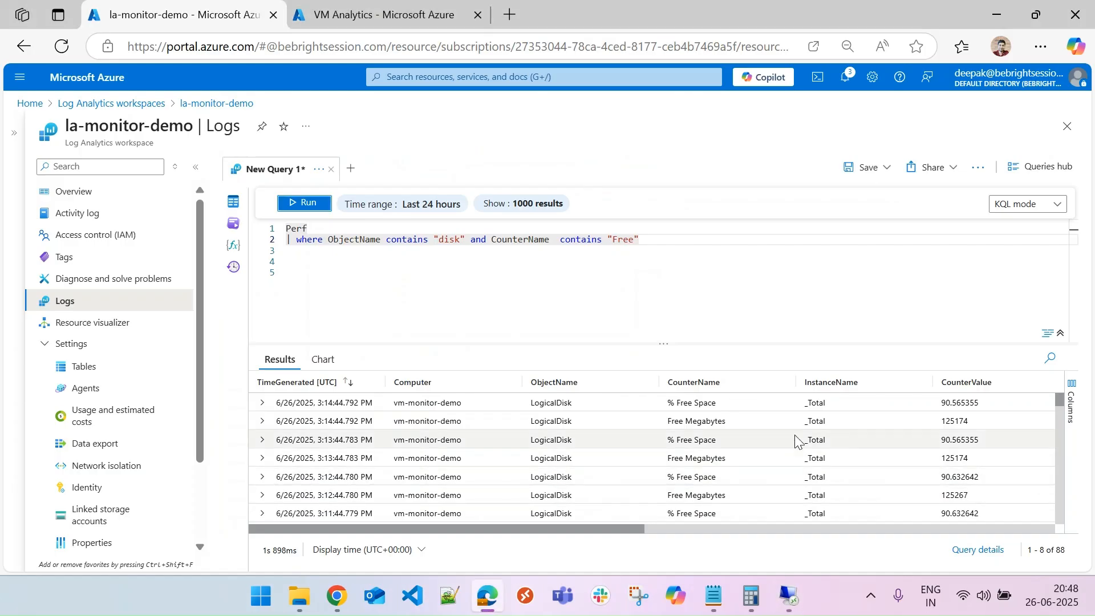
{"action": "mouse_move", "coordinate": [1063, 401]}
{"action": "left_mouse_down"}
{"action": "mouse_move", "coordinate": [1062, 447]}
{"action": "mouse_move", "coordinate": [1061, 390]}
{"action": "left_mouse_up"}
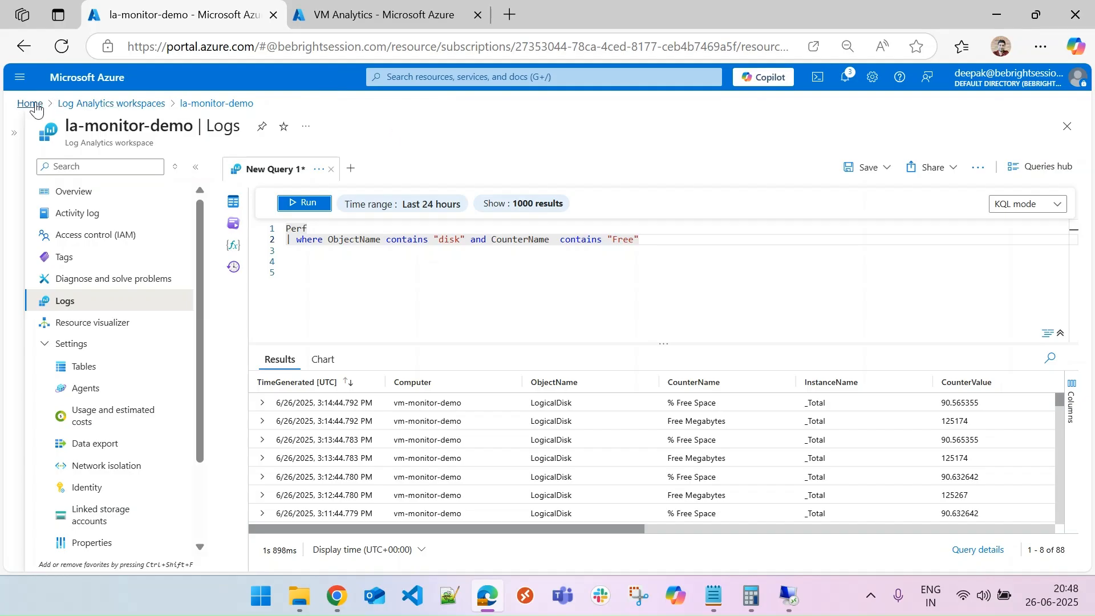
{"action": "left_click", "coordinate": [371, 15]}
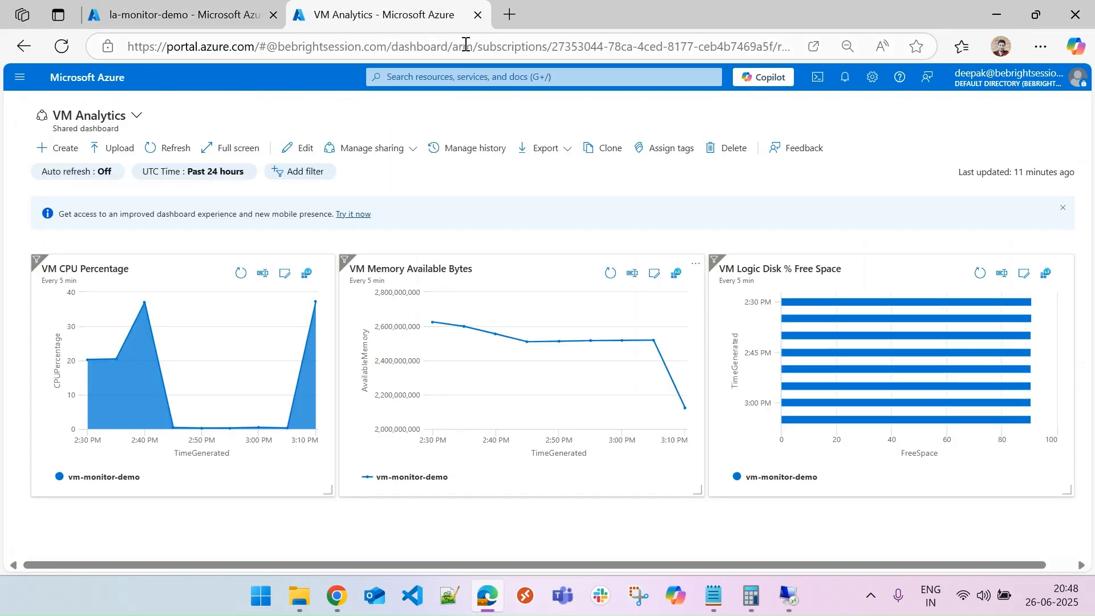
Go to Home and open the Performance Counters data source of the dcr-monitor-001 data collection rule.
{"action": "left_click", "coordinate": [20, 76]}
{"action": "left_click", "coordinate": [47, 128]}
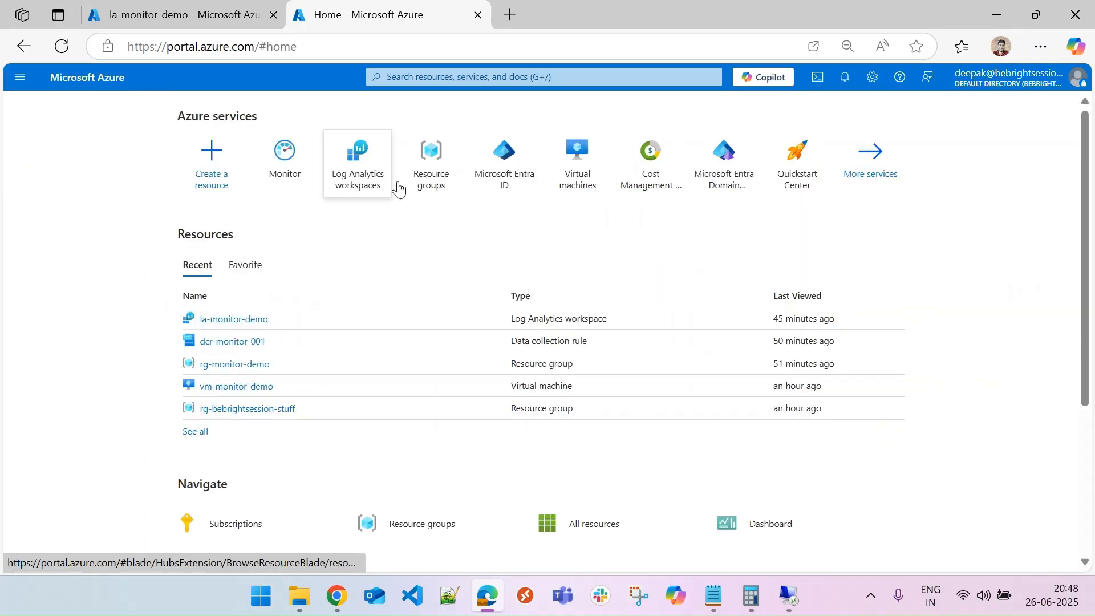
{"action": "left_click", "coordinate": [354, 345]}
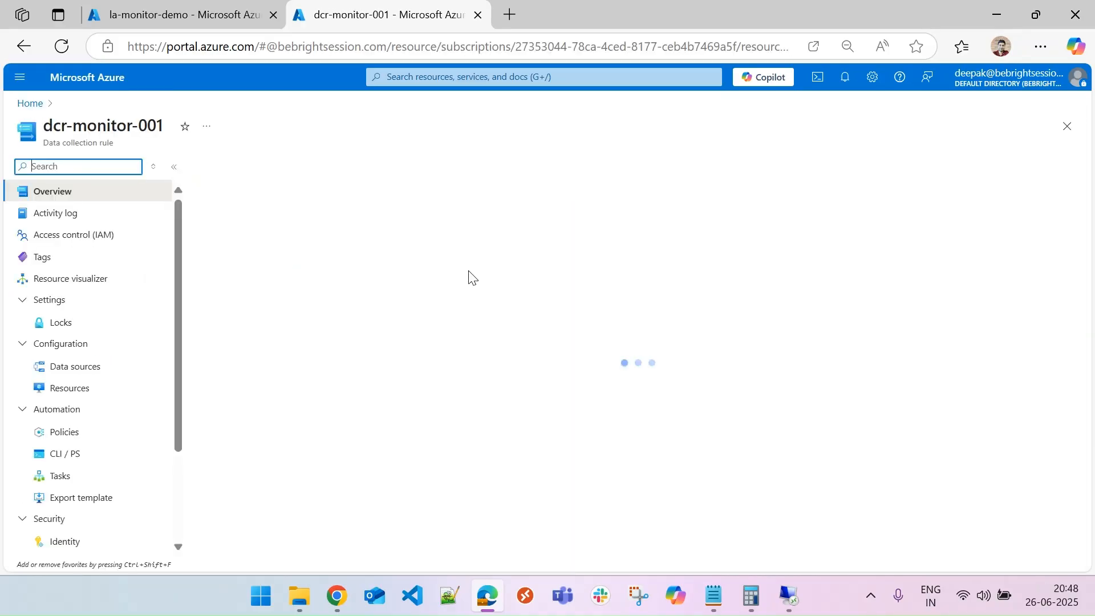
{"action": "left_click", "coordinate": [76, 369]}
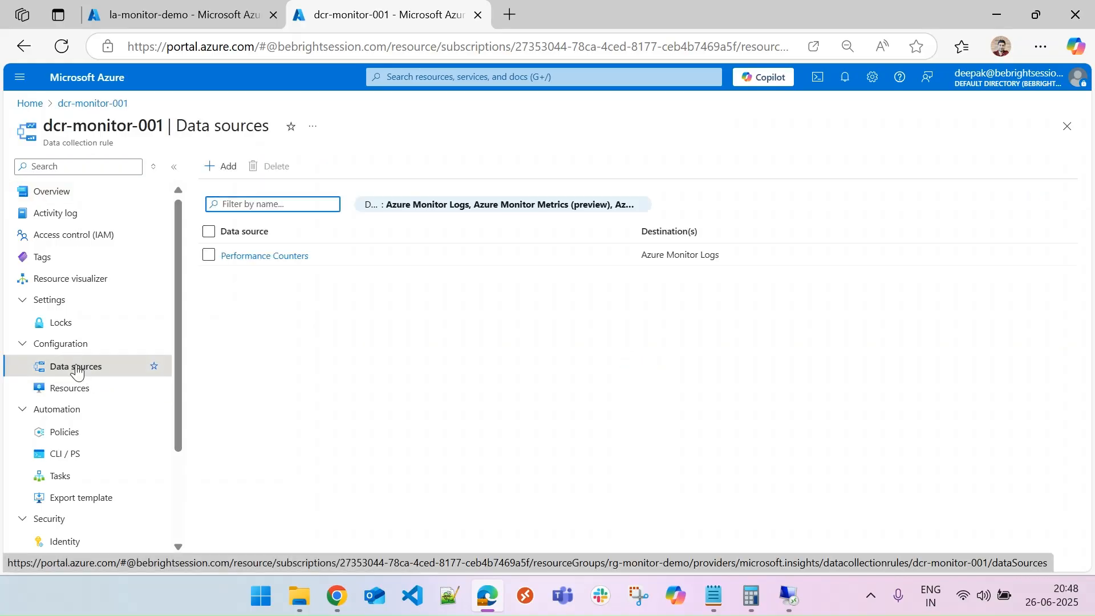
{"action": "left_click", "coordinate": [268, 258]}
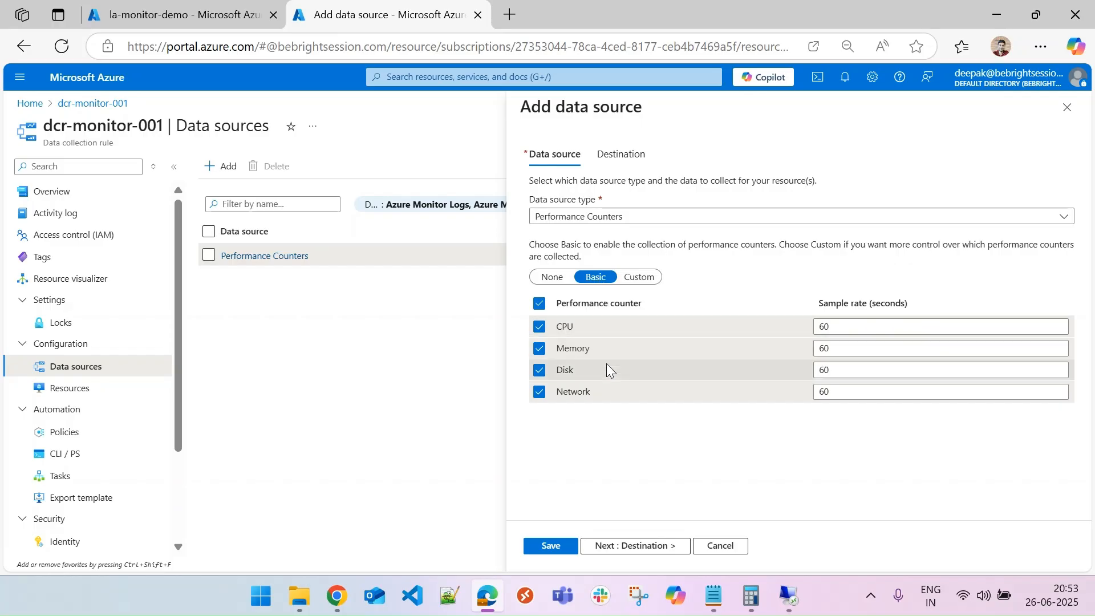
Switch the counters to Custom and browse the counter list pages to examine the LogicalDisk counter names.
{"action": "left_click", "coordinate": [639, 277]}
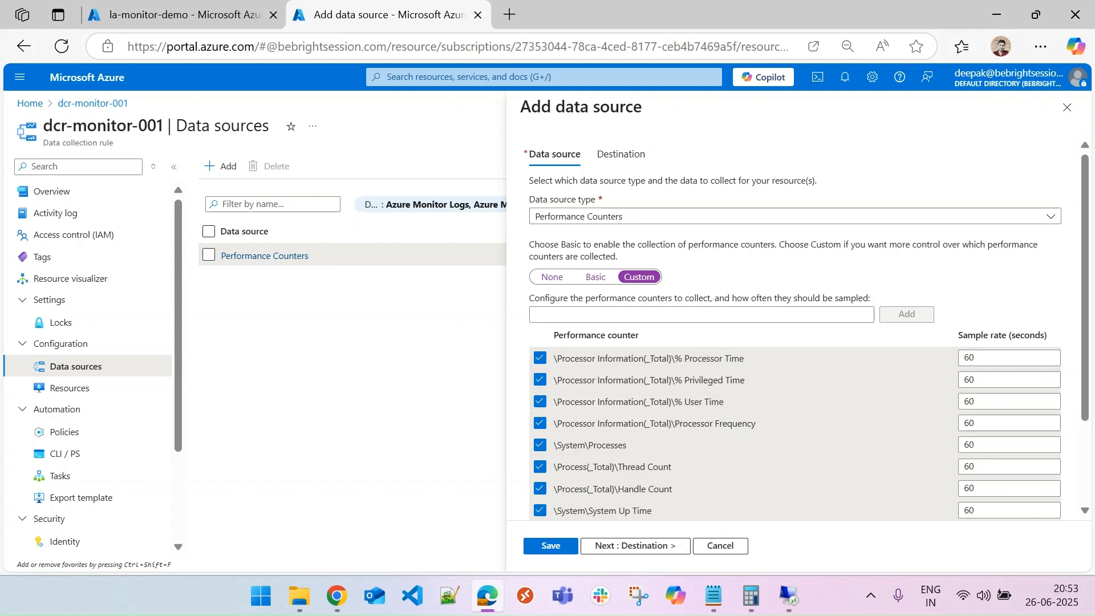
{"action": "scroll", "coordinate": [1090, 385], "scroll_direction": "down", "scroll_amount": 2}
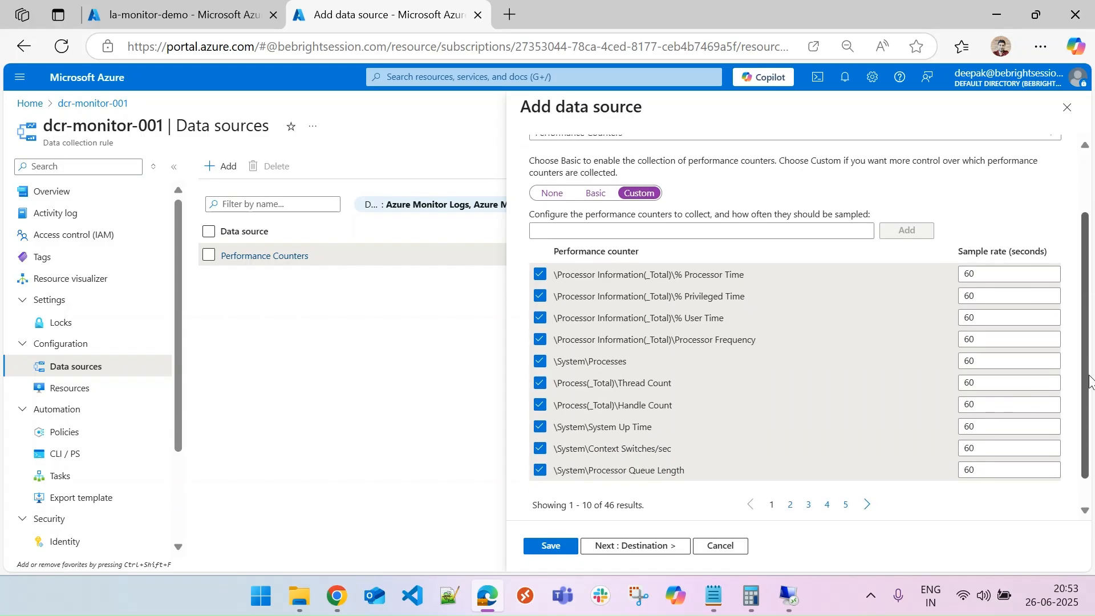
{"action": "scroll", "coordinate": [1089, 380], "scroll_direction": "up", "scroll_amount": 1}
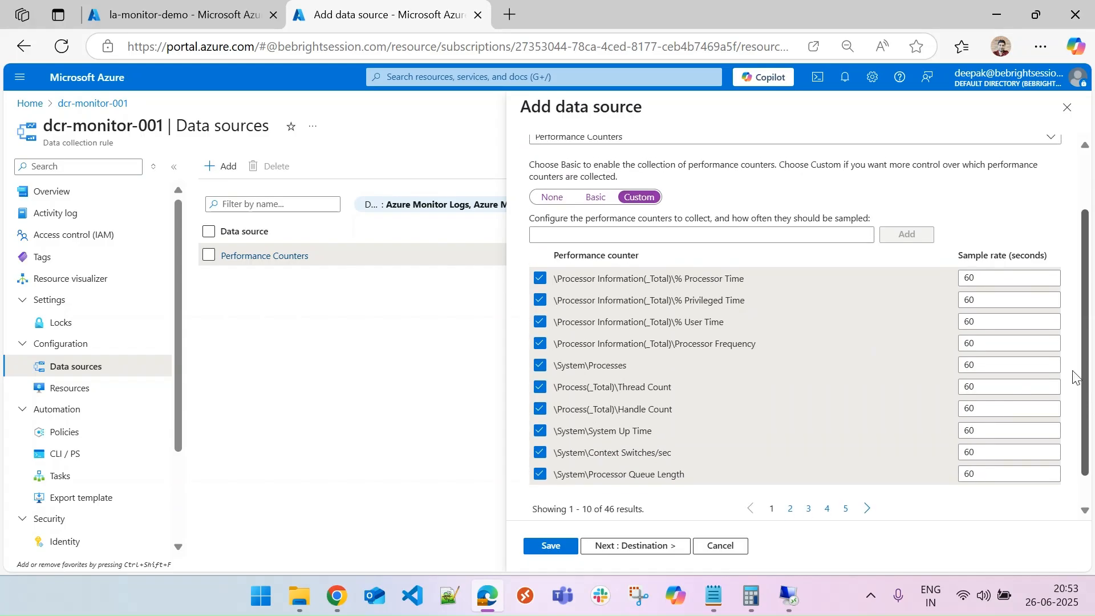
{"action": "left_click", "coordinate": [790, 510]}
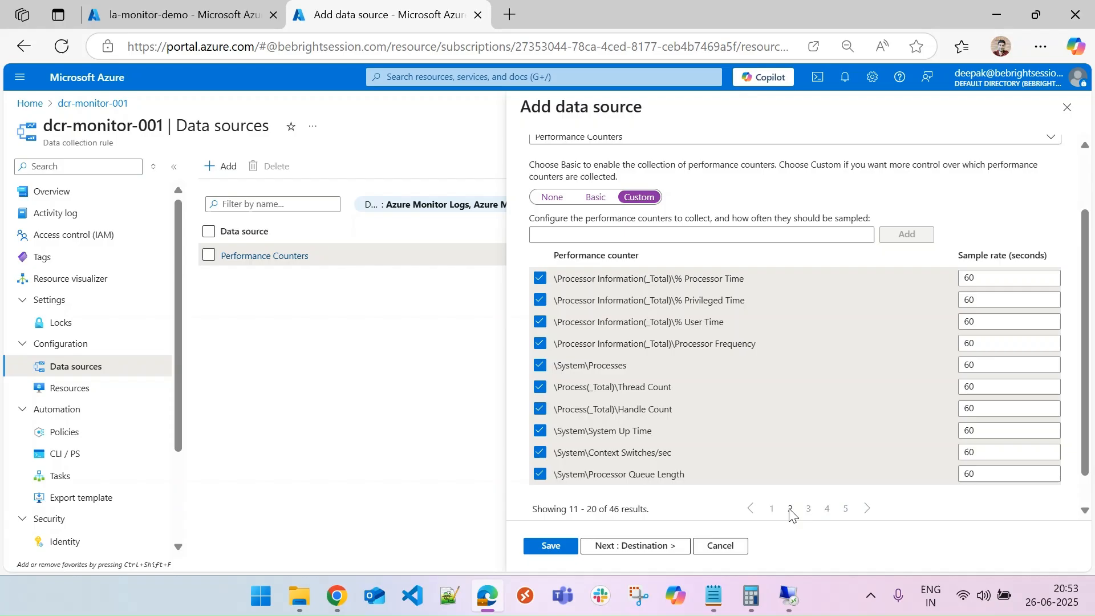
{"action": "left_click", "coordinate": [810, 510]}
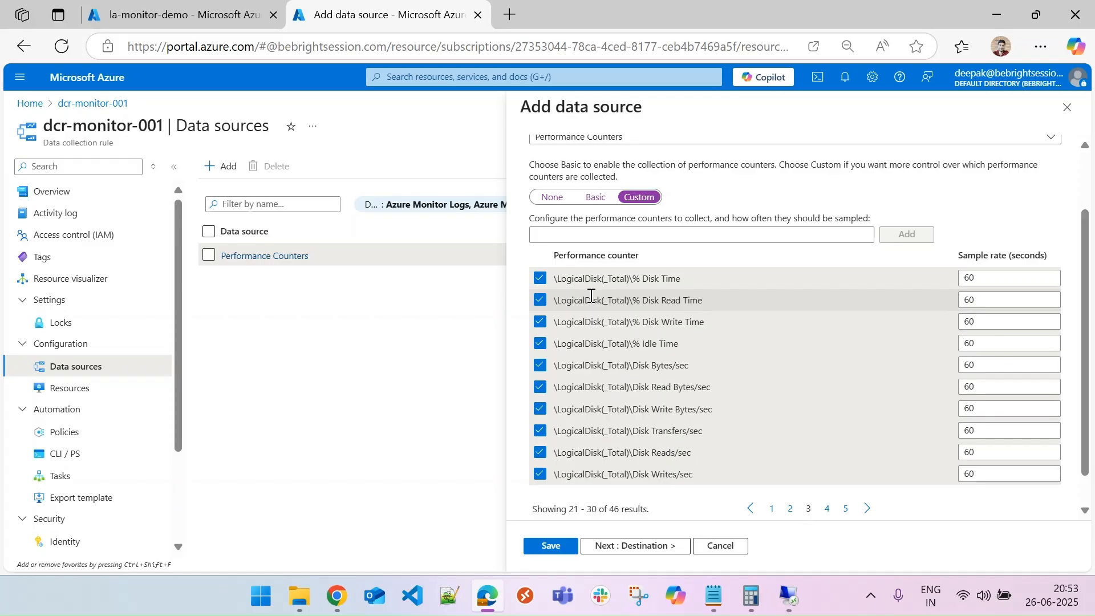
{"action": "left_click_drag", "start_coordinate": [604, 281], "coordinate": [624, 279]}
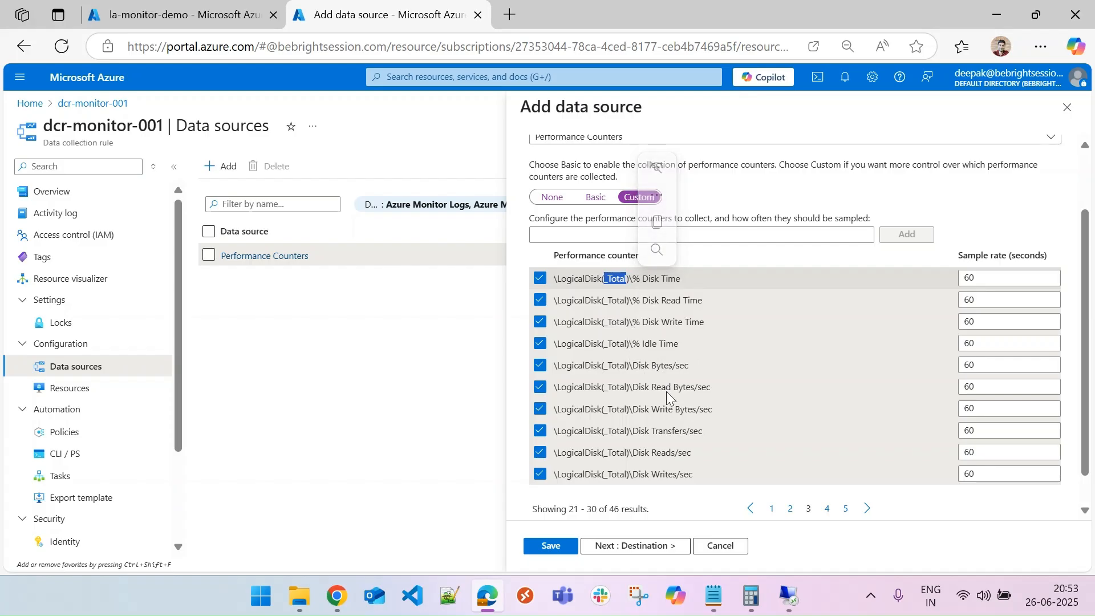
{"action": "left_click_drag", "start_coordinate": [602, 453], "coordinate": [631, 459]}
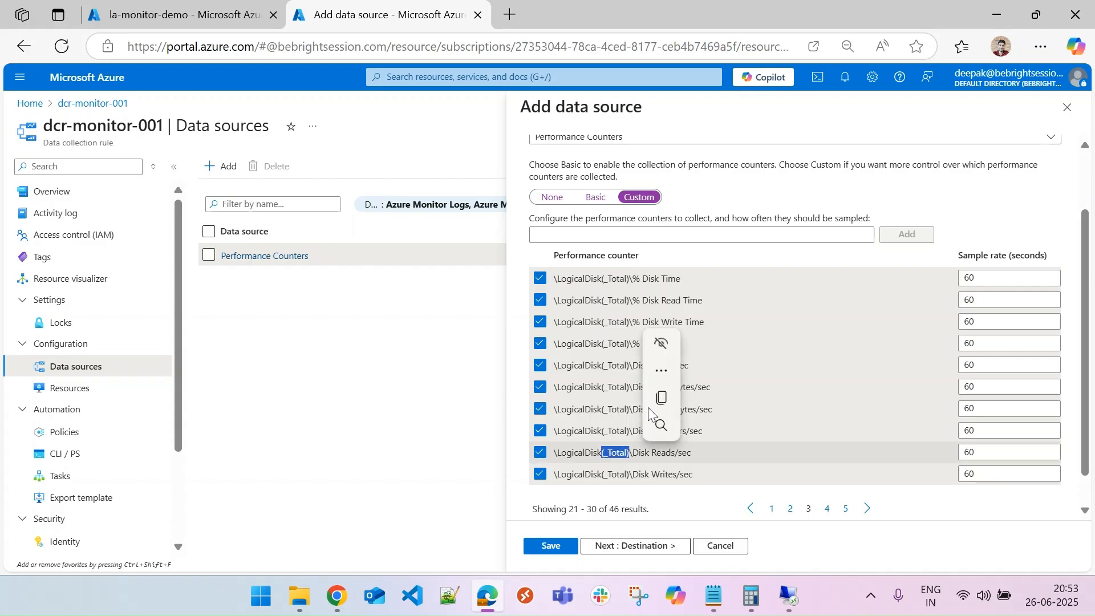
Add the \LogicalDisk(*)\% Free Space counter, select it, and save the data source.
{"action": "left_click", "coordinate": [618, 234]}
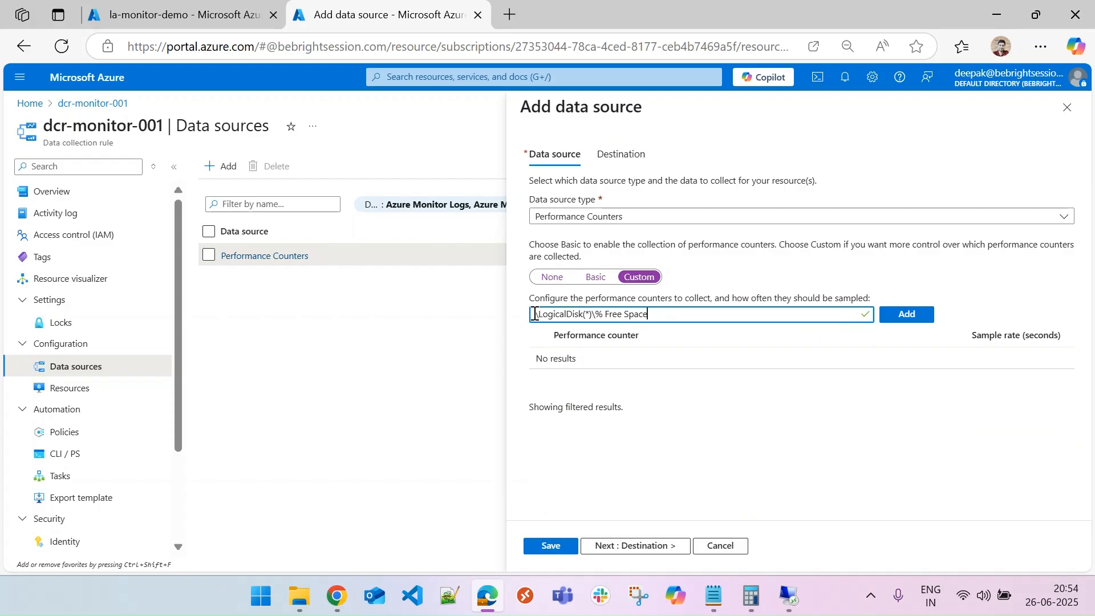
{"action": "left_click", "coordinate": [907, 319]}
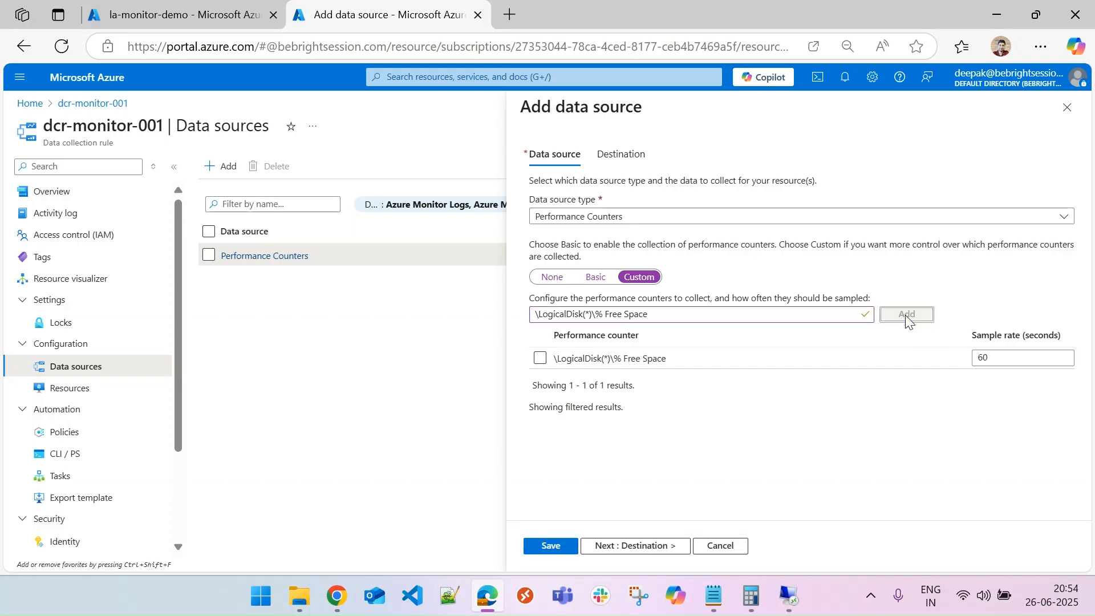
{"action": "left_click", "coordinate": [542, 359]}
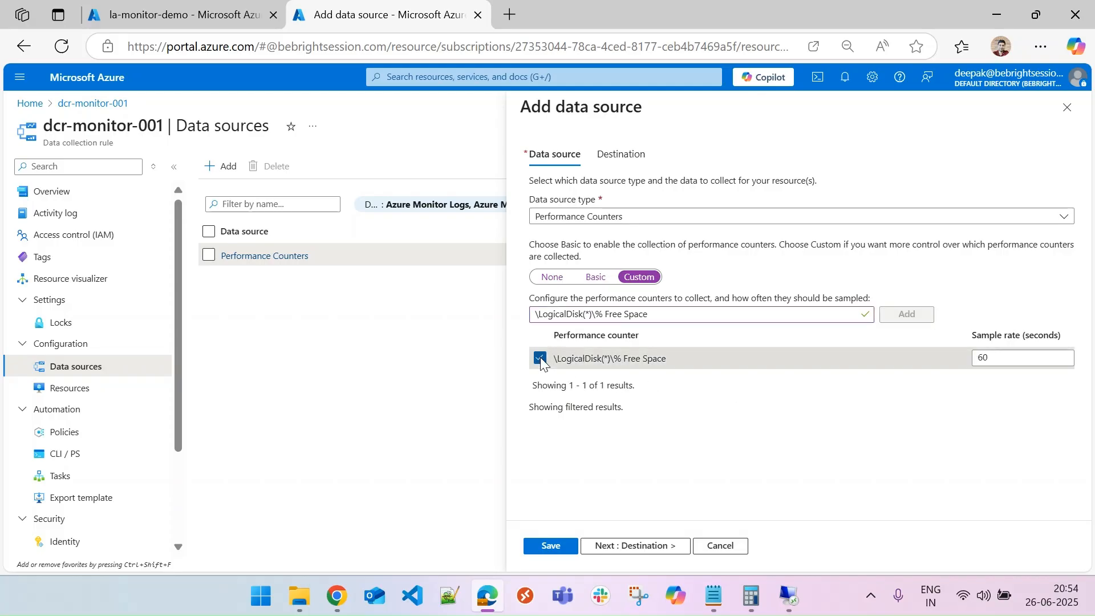
{"action": "left_click", "coordinate": [551, 546]}
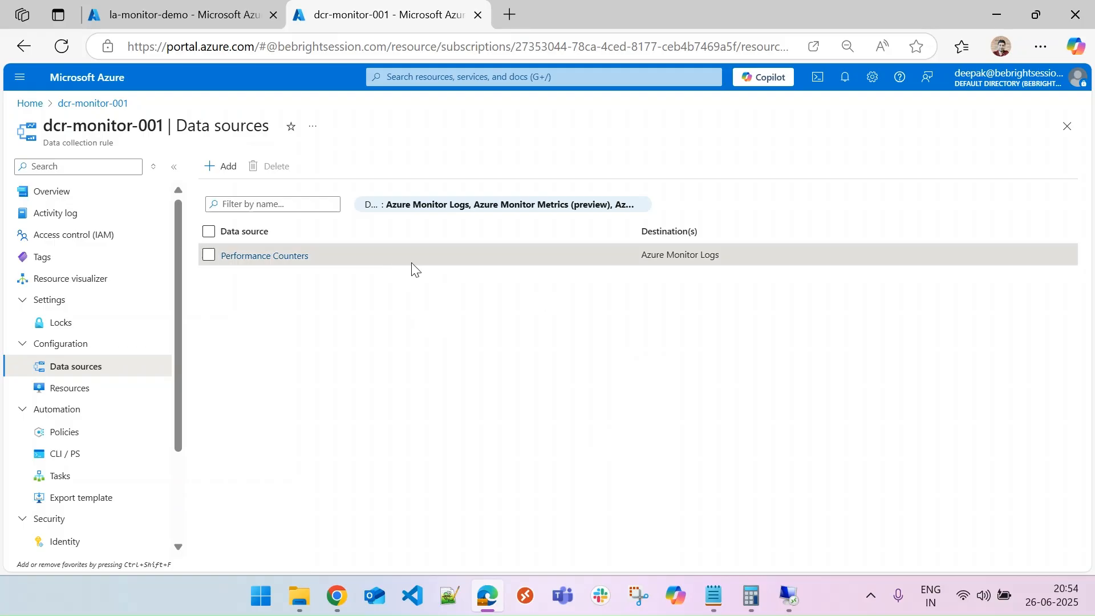
Reopen the Performance Counters data source, filter Custom counters for \LogicalDisk(*)\% Free Space, then cancel and discard the edits.
{"action": "left_click", "coordinate": [254, 258]}
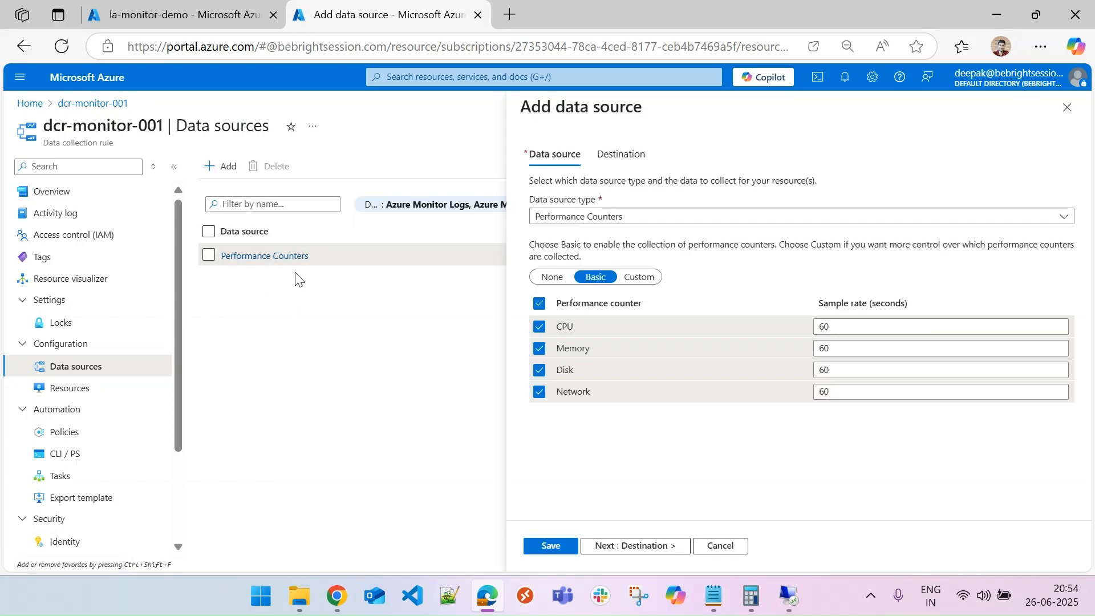
{"action": "left_click", "coordinate": [642, 279]}
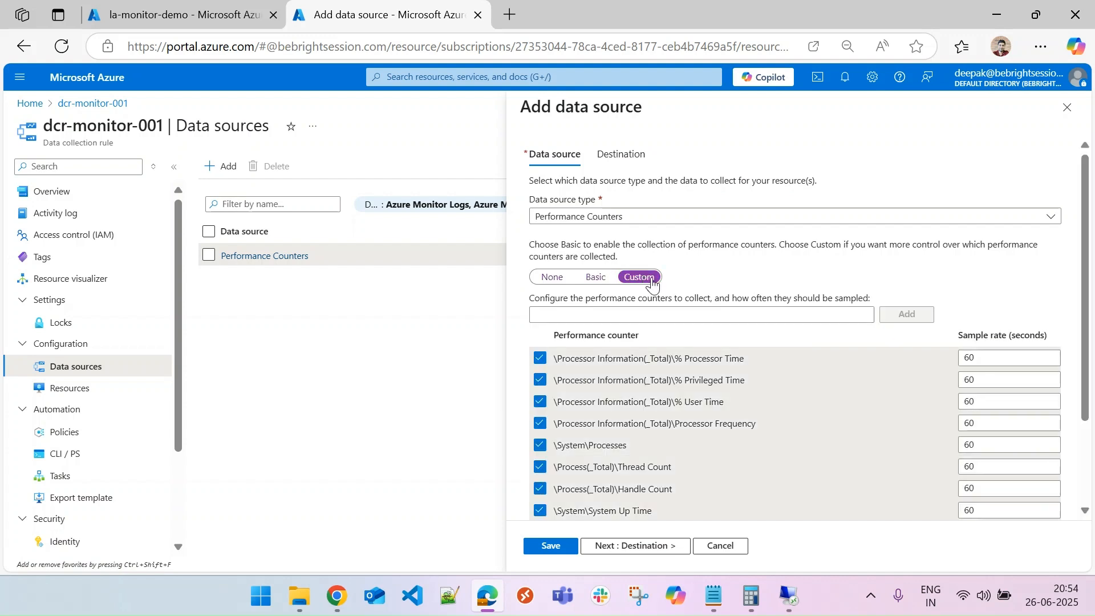
{"action": "left_click", "coordinate": [723, 311]}
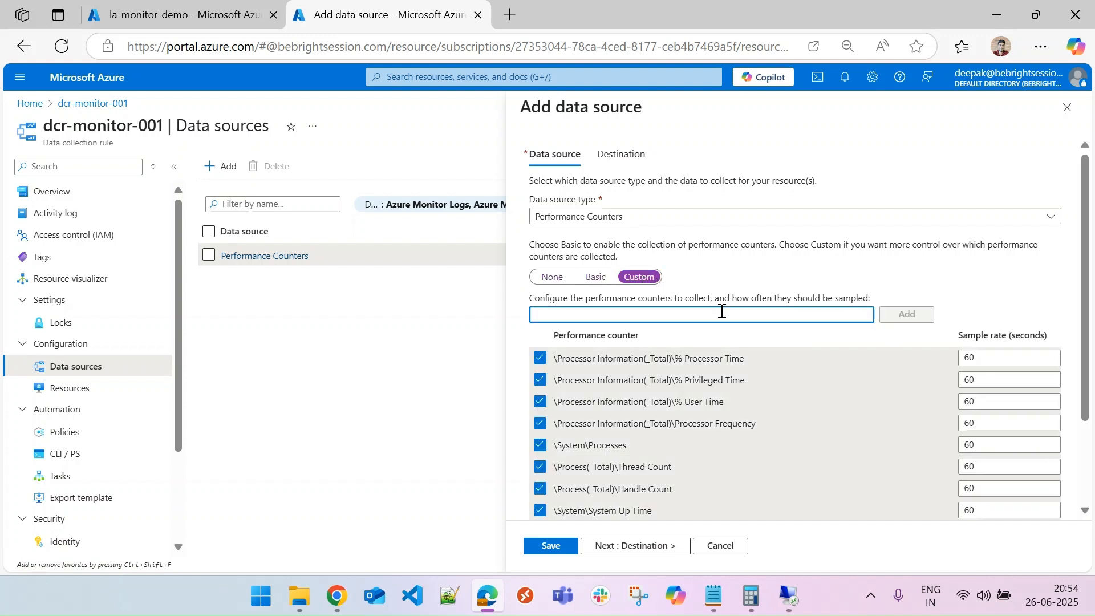
{"action": "type", "text": "\\LogicalDisk(*)\\% Free Space"}
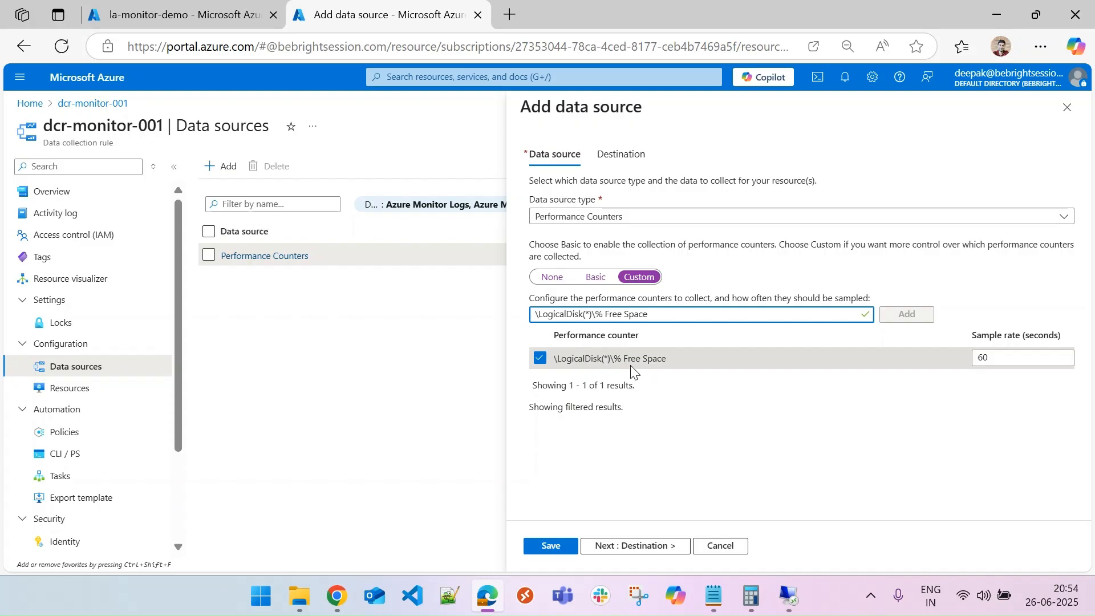
{"action": "left_click_drag", "start_coordinate": [602, 358], "coordinate": [613, 358]}
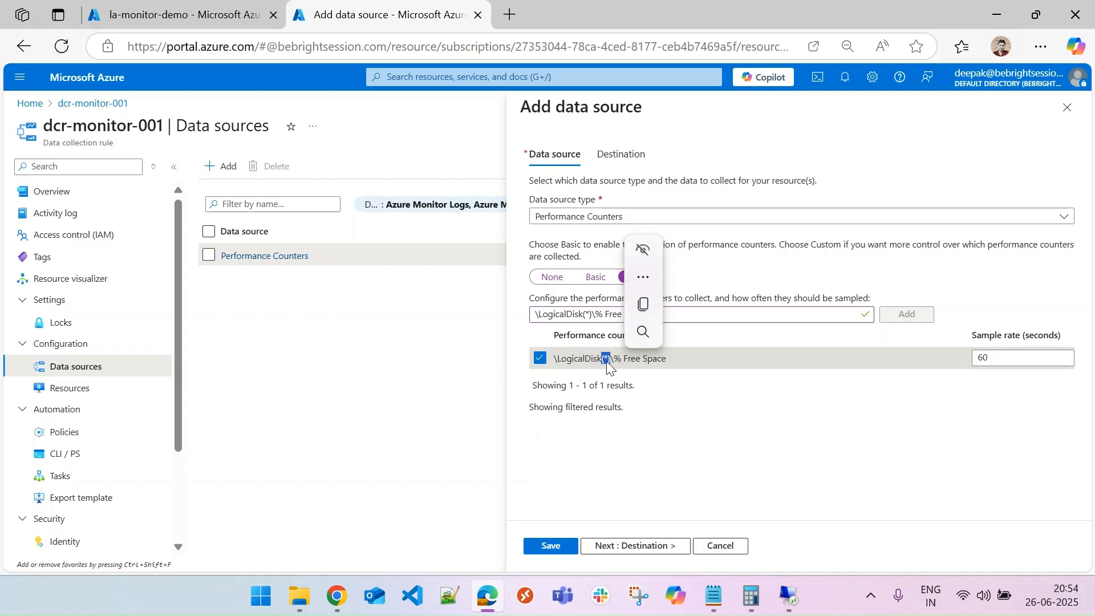
{"action": "left_click", "coordinate": [608, 363]}
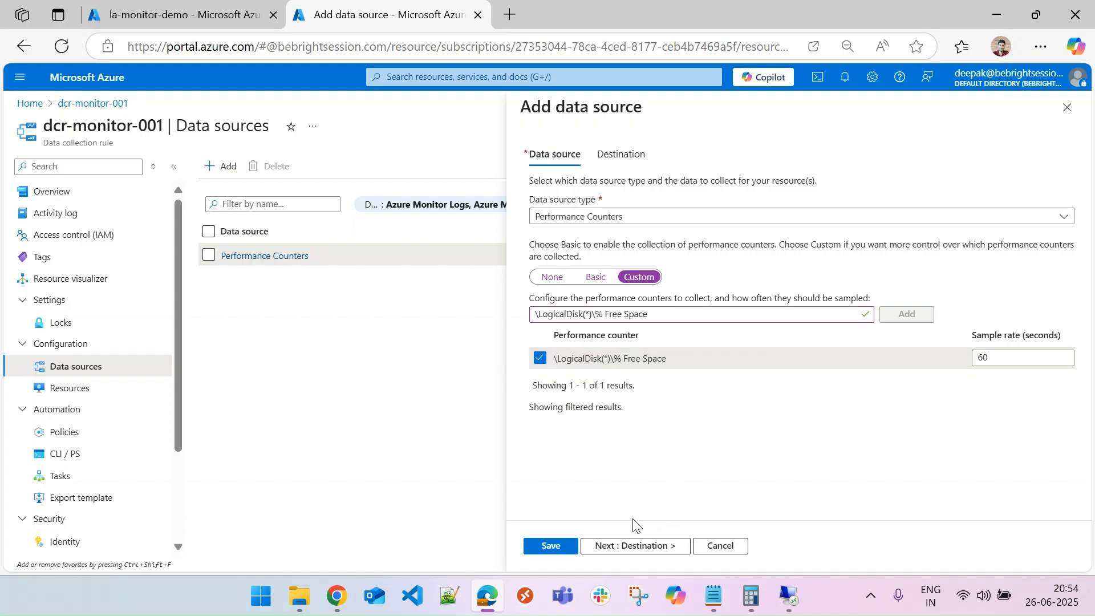
{"action": "left_click", "coordinate": [733, 547]}
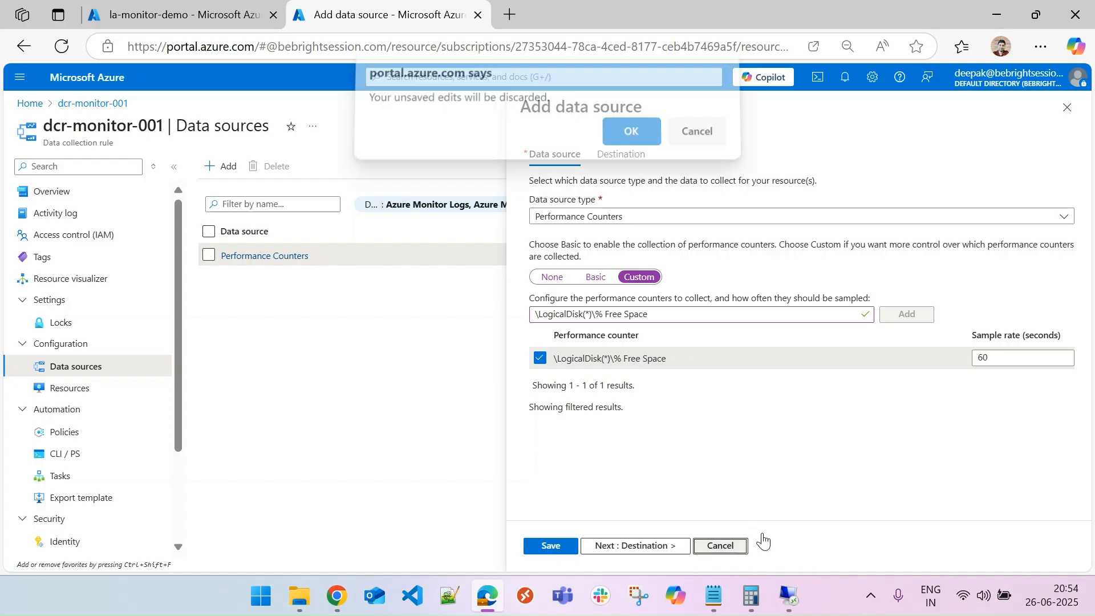
{"action": "left_click", "coordinate": [627, 140]}
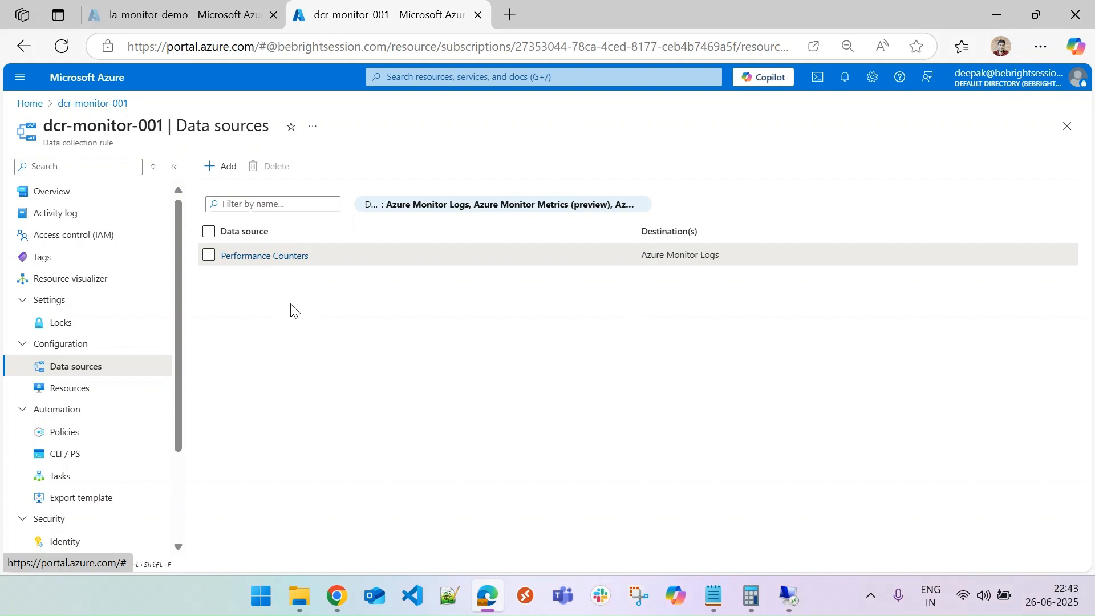
Open the la-monitor-demo workspace's Logs, close the Queries hub, and rerun the disk "Free" counter query from query history.
{"action": "left_click", "coordinate": [31, 107]}
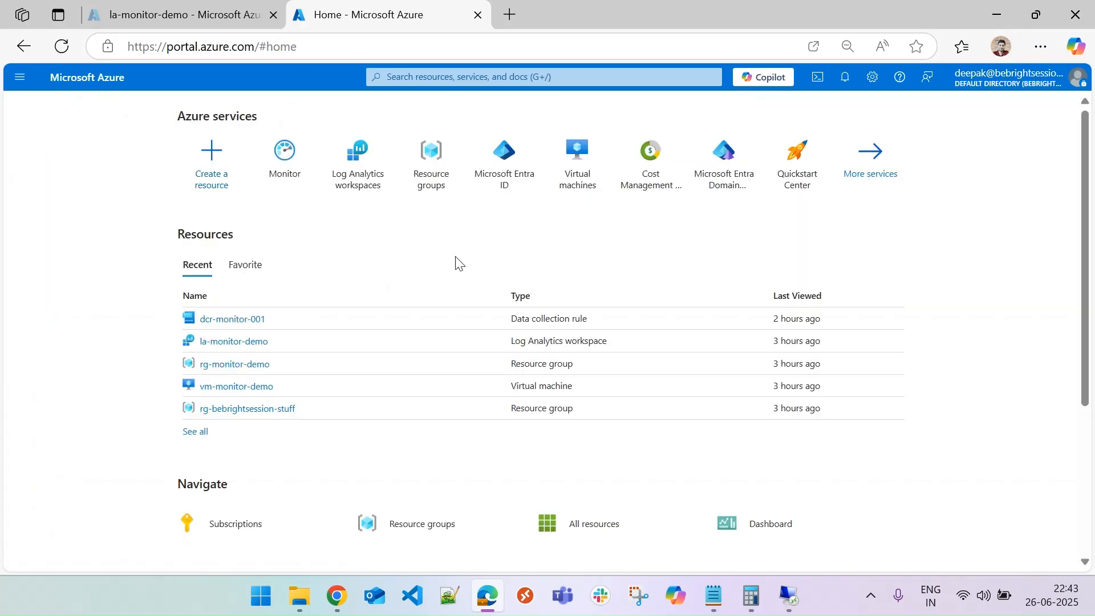
{"action": "left_click", "coordinate": [234, 341]}
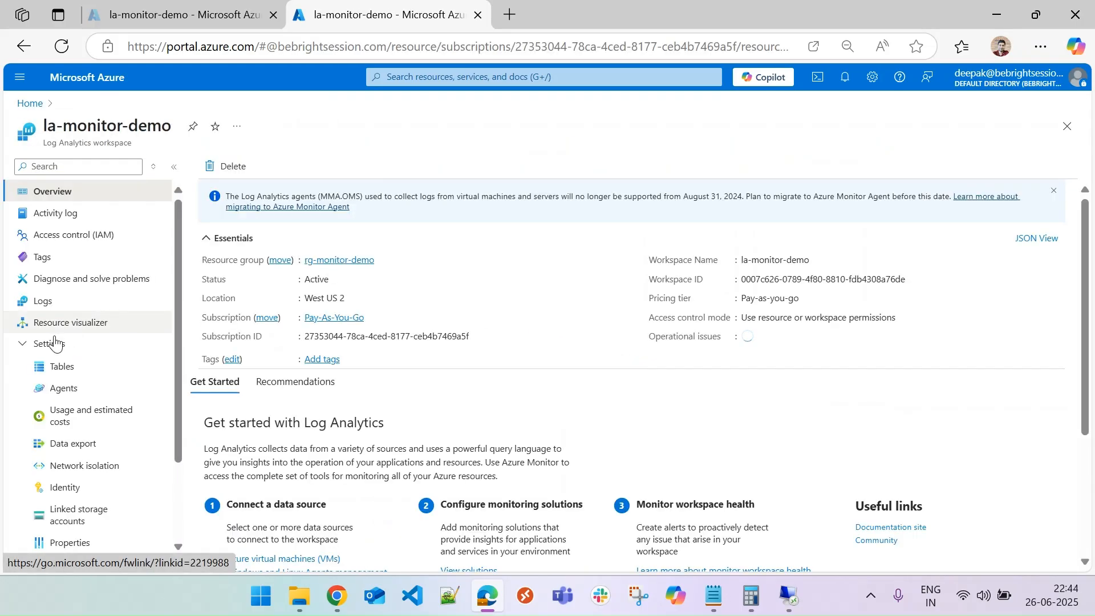
{"action": "left_click", "coordinate": [43, 302]}
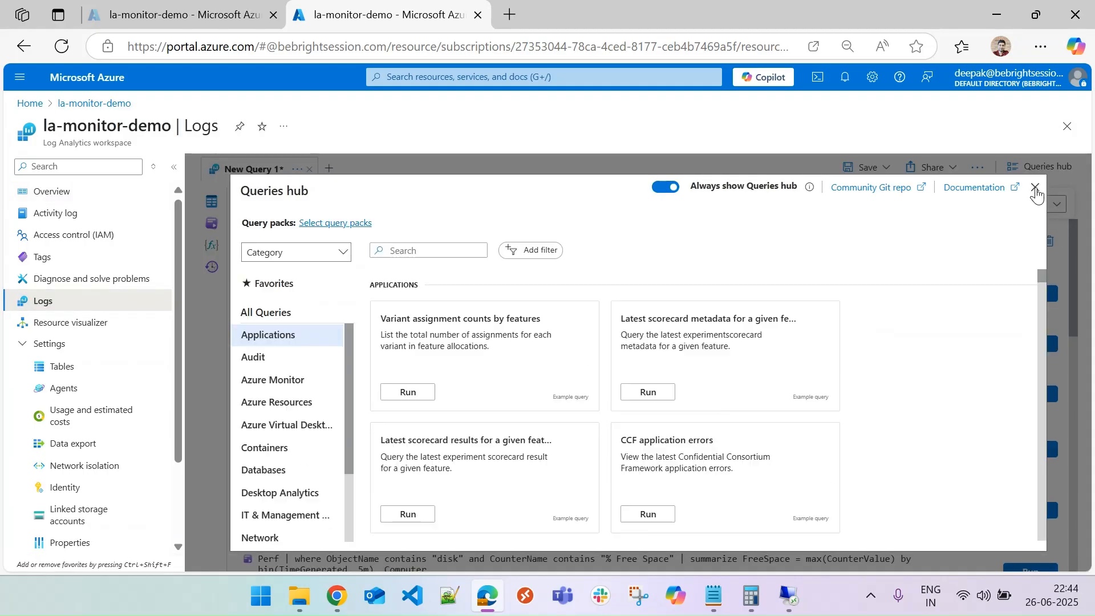
{"action": "left_click", "coordinate": [1035, 187]}
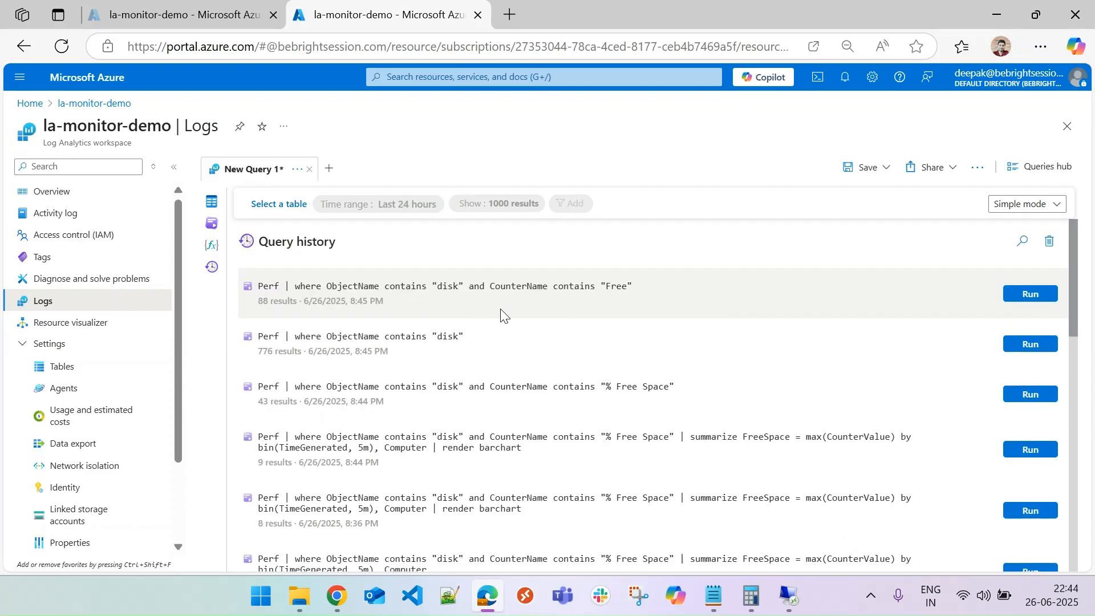
{"action": "left_click", "coordinate": [1025, 294]}
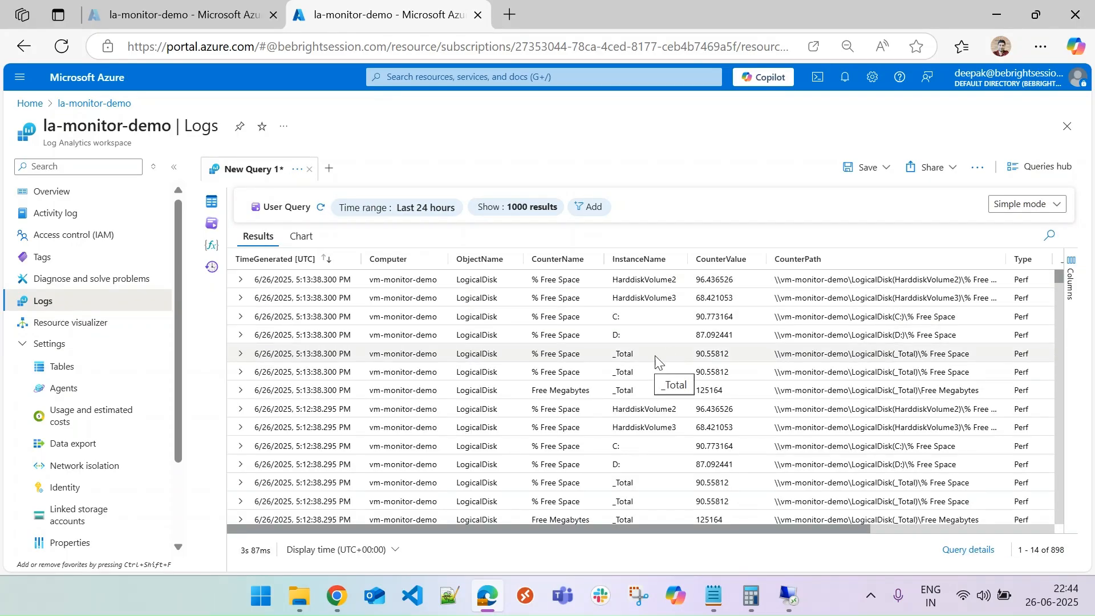
Examine the InstanceName values of the disk free-space rows in the results.
{"action": "left_click", "coordinate": [639, 324]}
{"action": "left_click", "coordinate": [642, 336]}
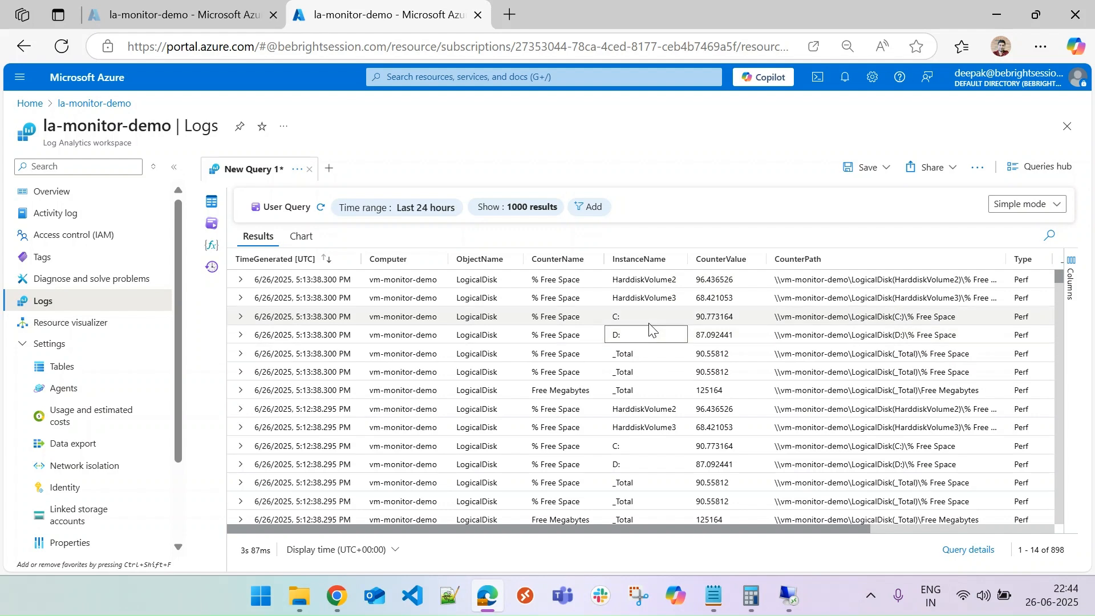
{"action": "left_click", "coordinate": [641, 317]}
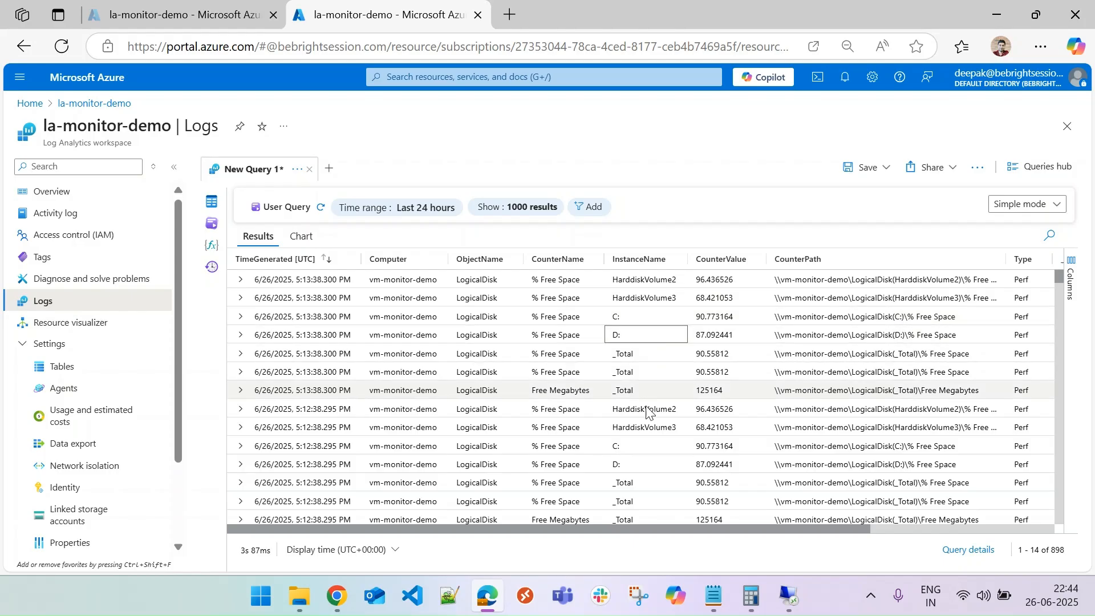
{"action": "left_click", "coordinate": [646, 467]}
{"action": "left_click", "coordinate": [648, 355]}
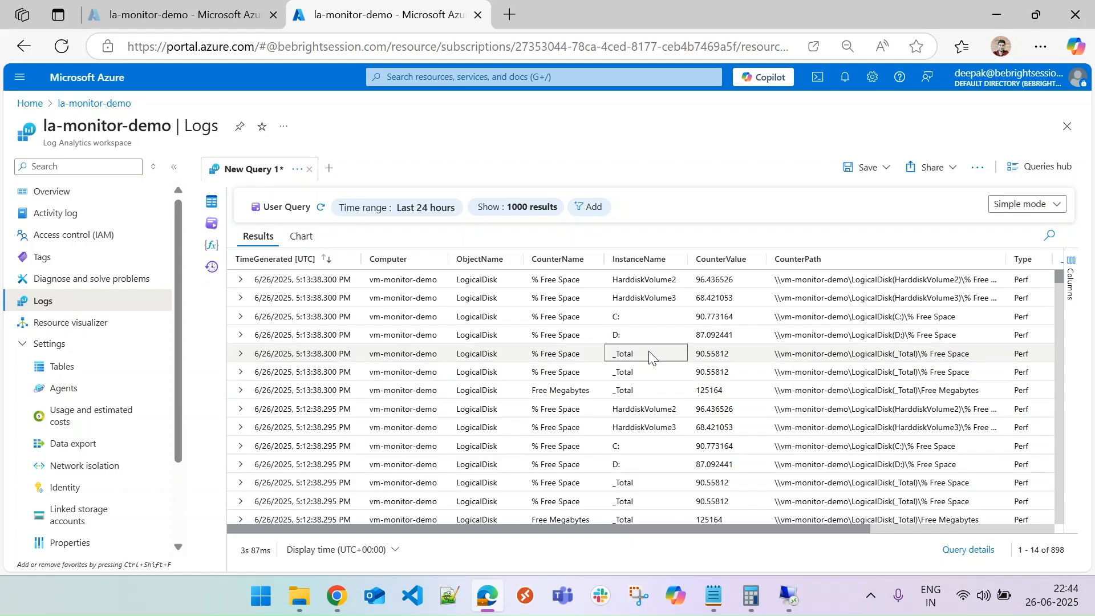
Switch the query editor to KQL mode, extend the filter with and InstanceName in ("C:", "D:"), and run the query.
{"action": "left_click", "coordinate": [1025, 204]}
{"action": "left_click", "coordinate": [1019, 247]}
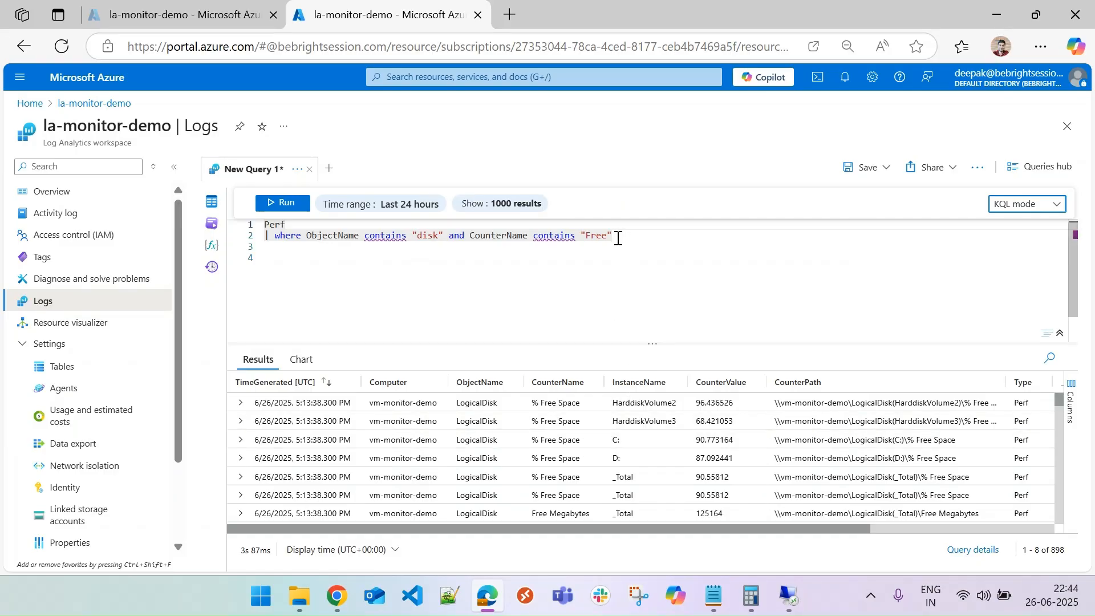
{"action": "left_click", "coordinate": [622, 237]}
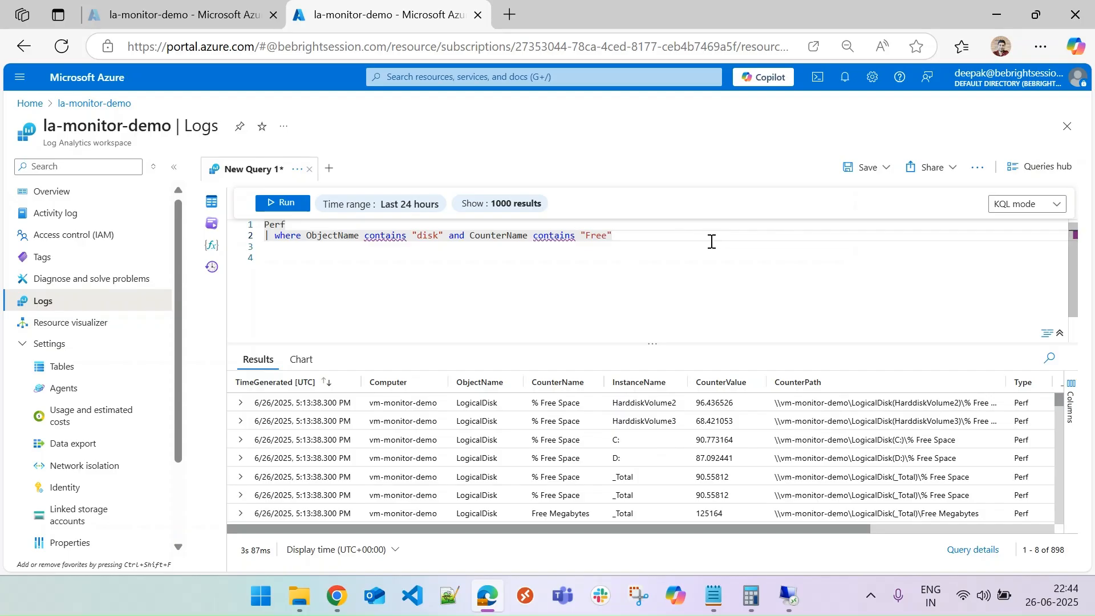
{"action": "type", "text": "and "}
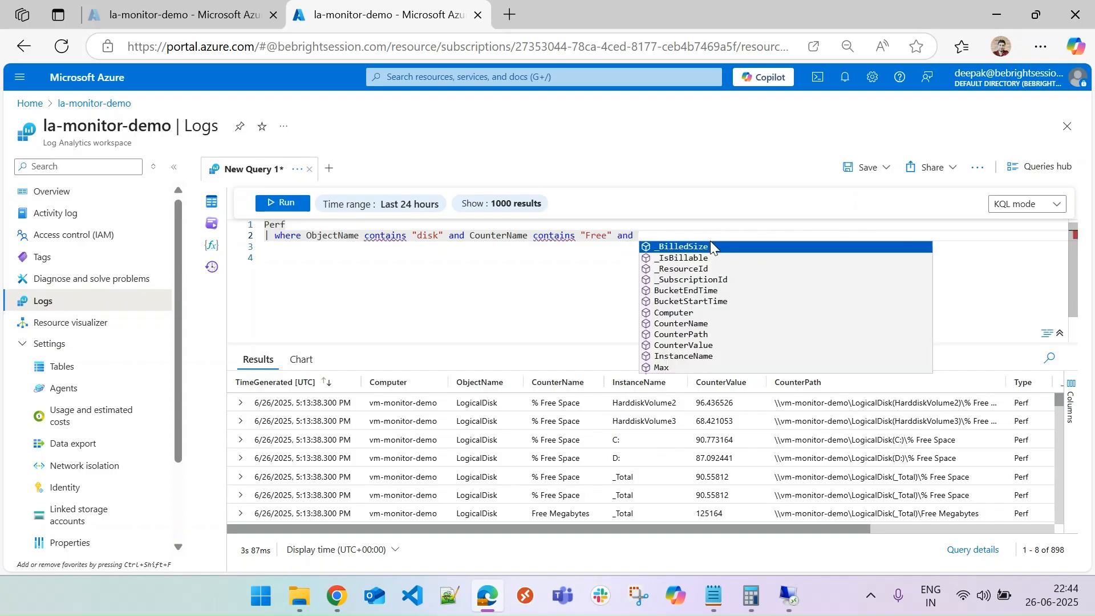
{"action": "type", "text": "InstanceName"}
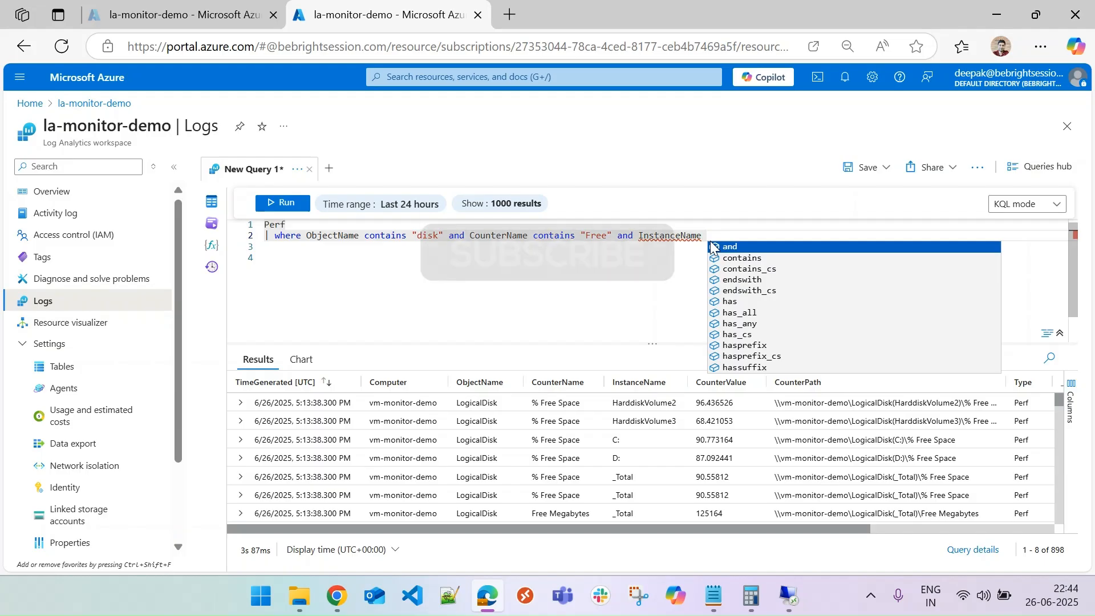
{"action": "key", "text": "Escape"}
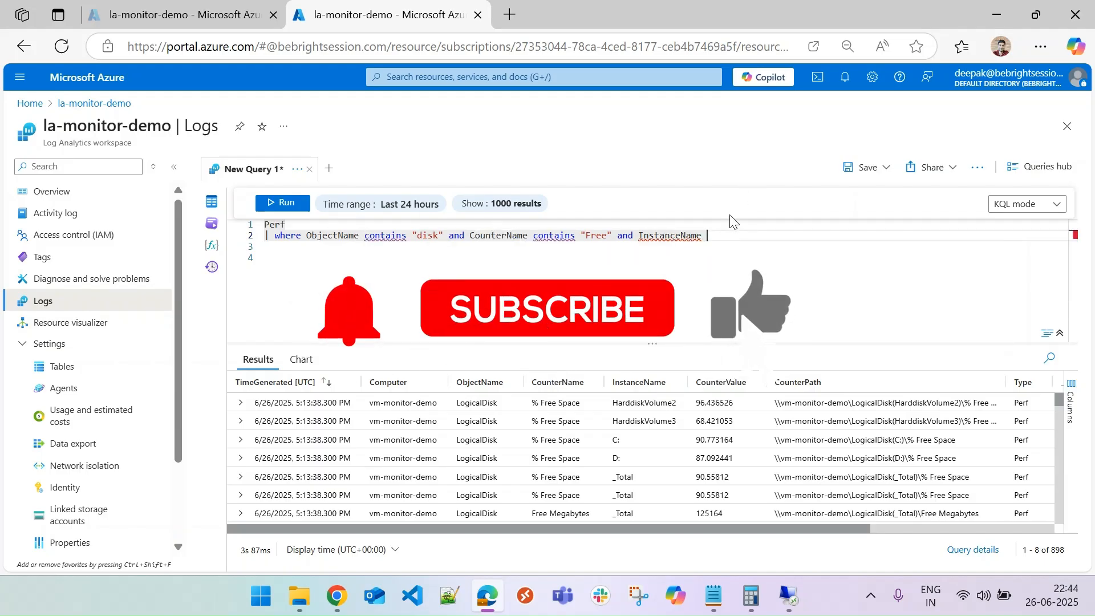
{"action": "type", "text": "in ("}
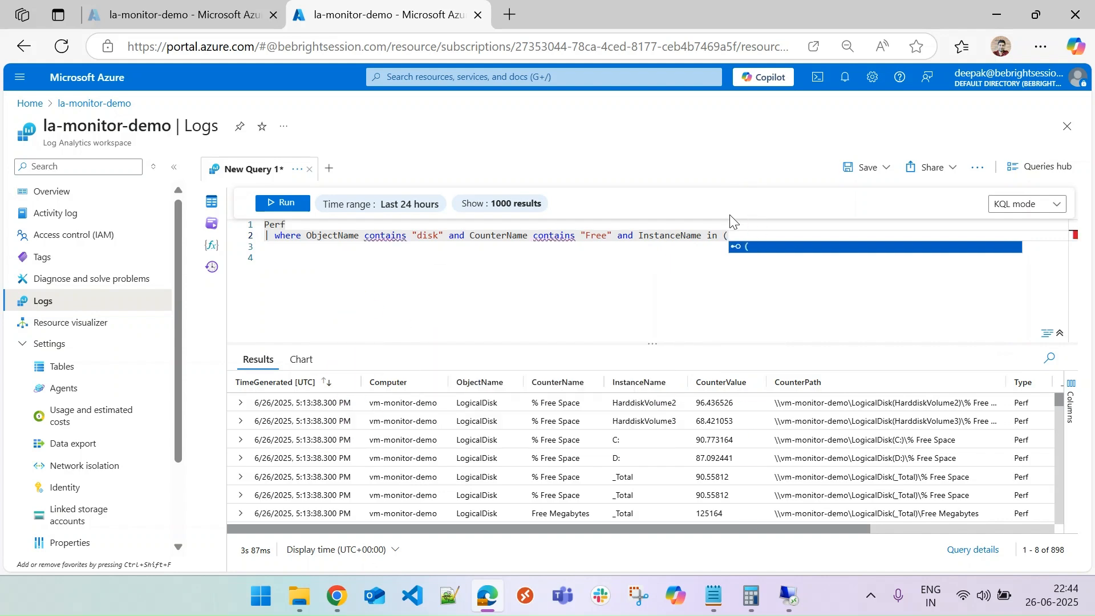
{"action": "type", "text": "\"C:\""}
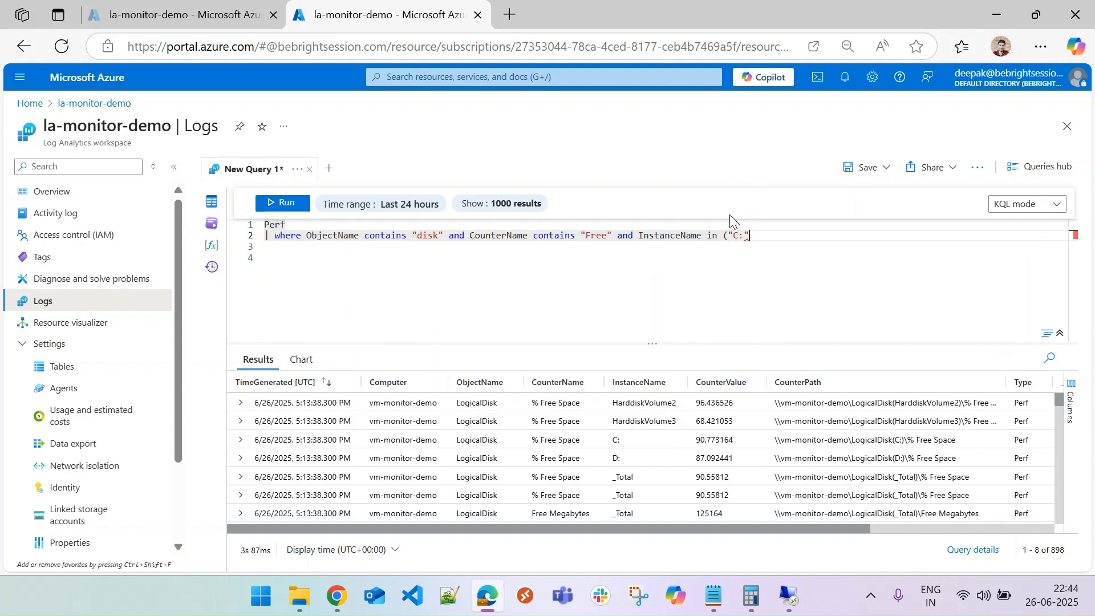
{"action": "type", "text": ", \"D"}
{"action": "type", "text": "\""}
{"action": "type", "text": ":"}
{"action": "type", "text": ")"}
{"action": "left_click", "coordinate": [270, 205]}
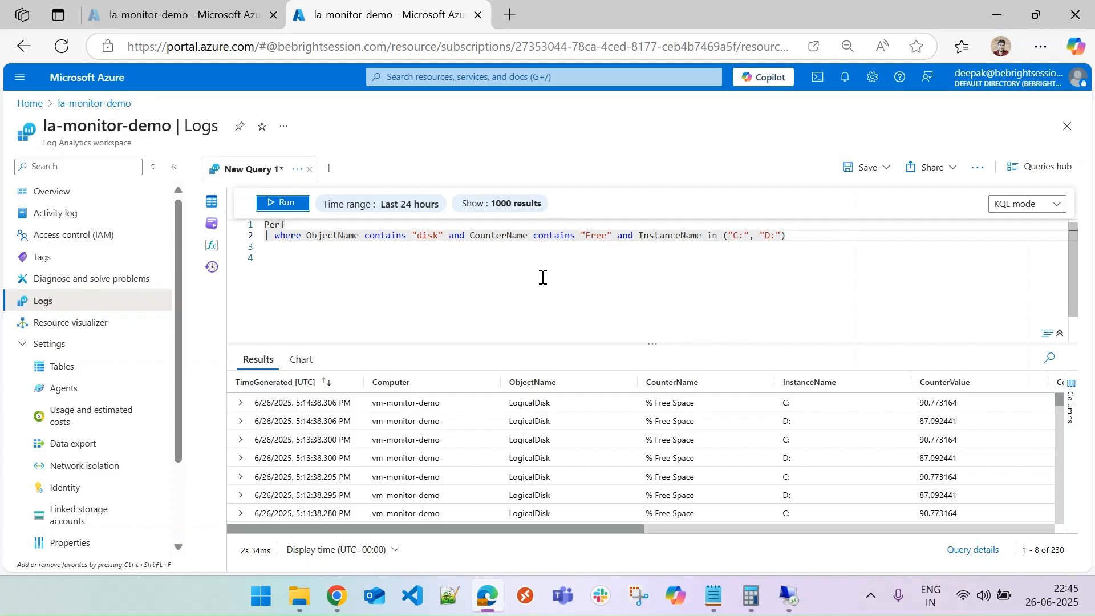
Go to the dcr-monitor-001 rule's data sources, open the Performance Counters source, and close it.
{"action": "left_click", "coordinate": [313, 274]}
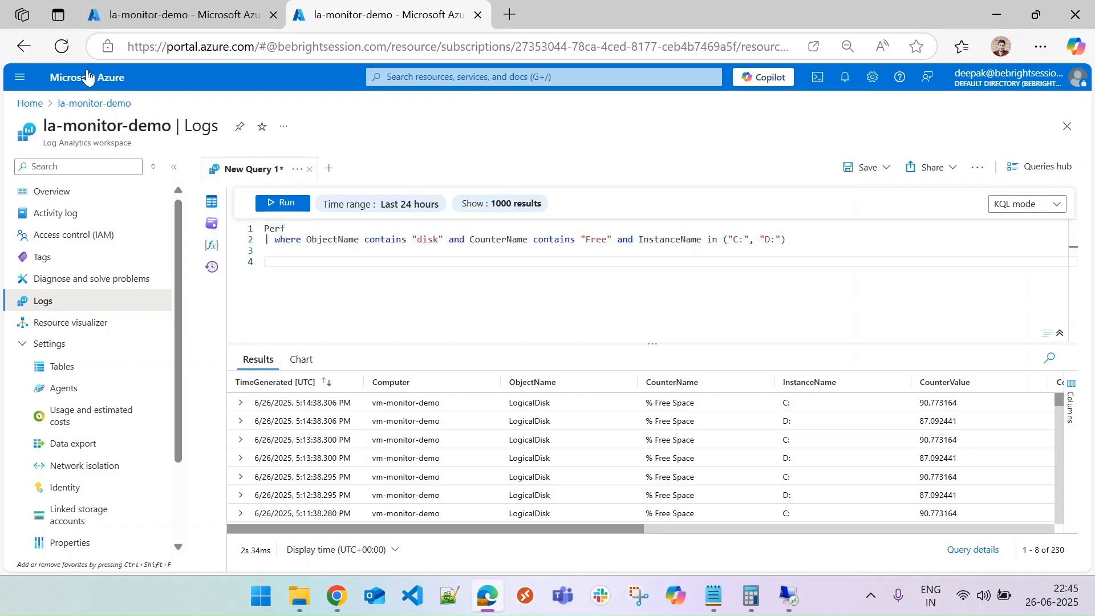
{"action": "left_click", "coordinate": [30, 103]}
{"action": "left_click", "coordinate": [627, 153]}
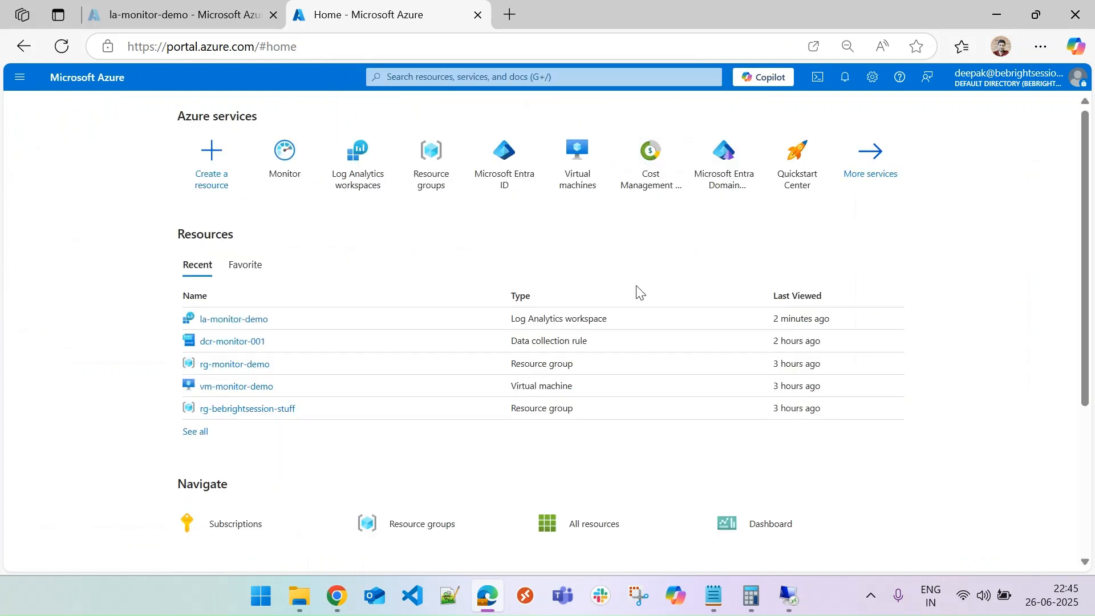
{"action": "left_click", "coordinate": [226, 342]}
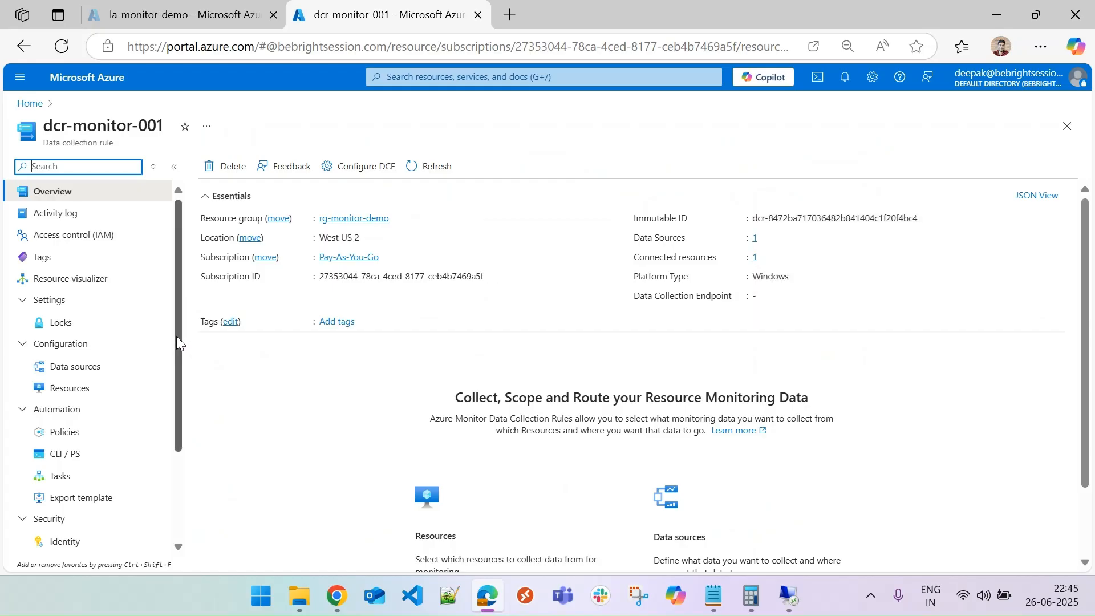
{"action": "left_click", "coordinate": [71, 369]}
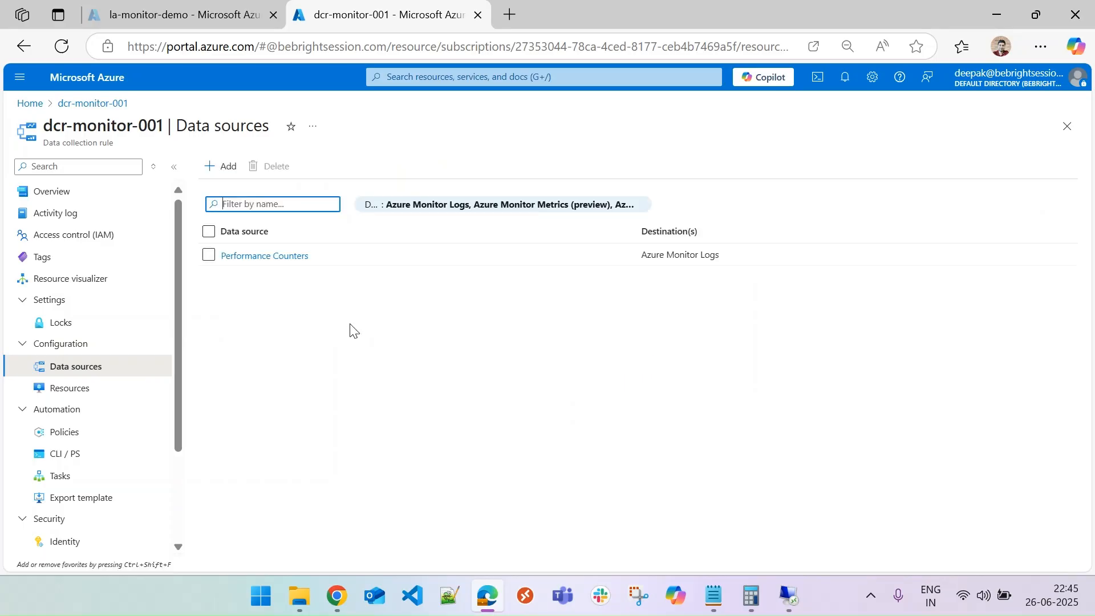
{"action": "left_click", "coordinate": [264, 255]}
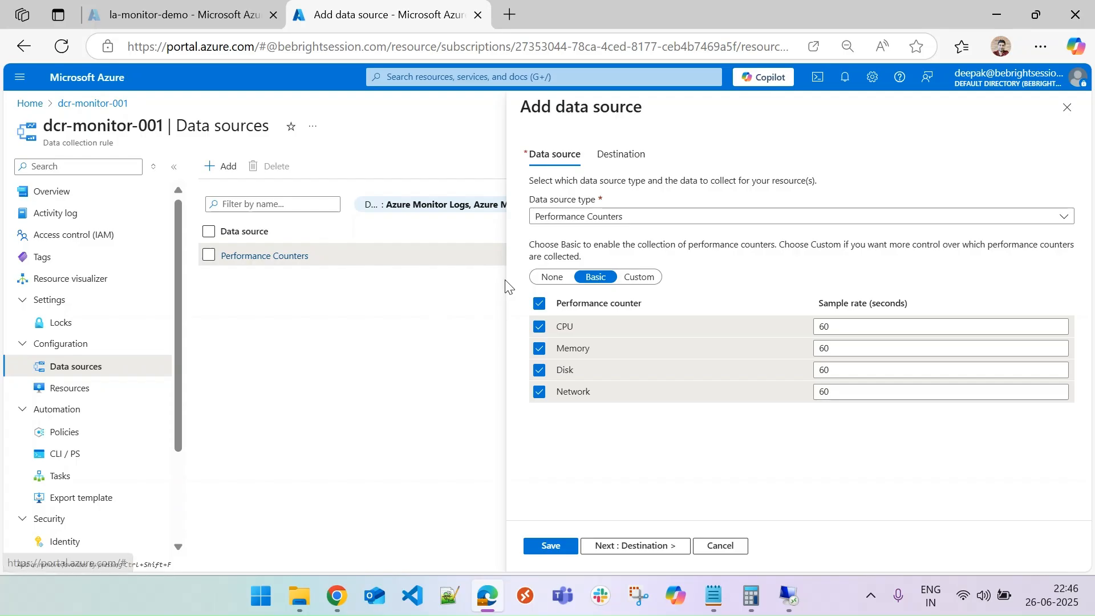
{"action": "left_click", "coordinate": [1067, 107]}
Start adding a data source to the rule, review the data source types offered, and close the panel.
{"action": "left_click", "coordinate": [220, 167]}
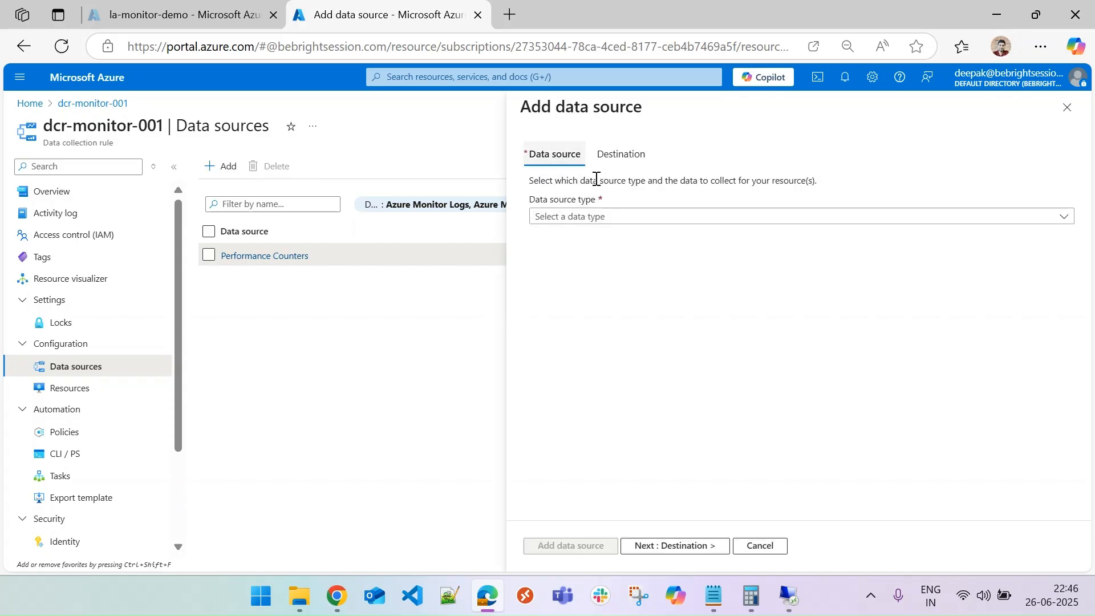
{"action": "left_click", "coordinate": [615, 220]}
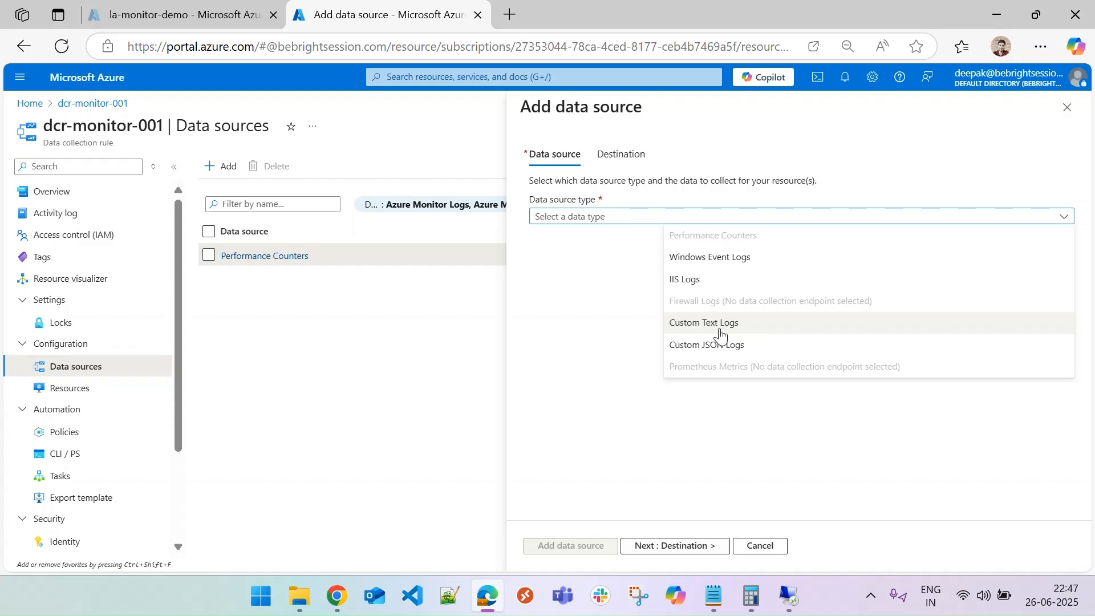
{"action": "left_click", "coordinate": [663, 284]}
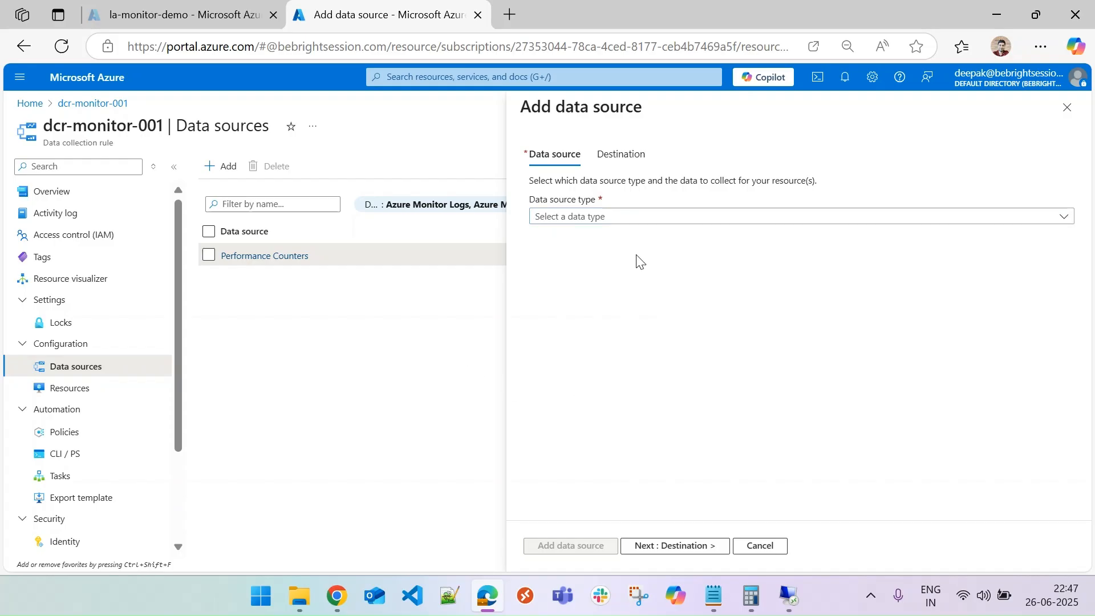
{"action": "left_click", "coordinate": [626, 216]}
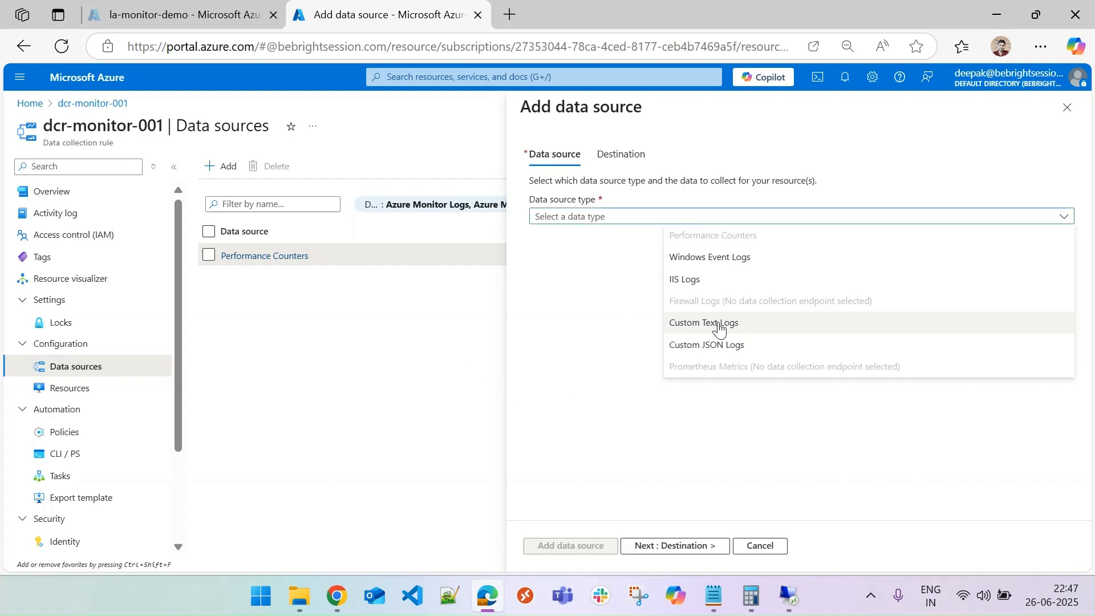
{"action": "left_click", "coordinate": [1066, 107]}
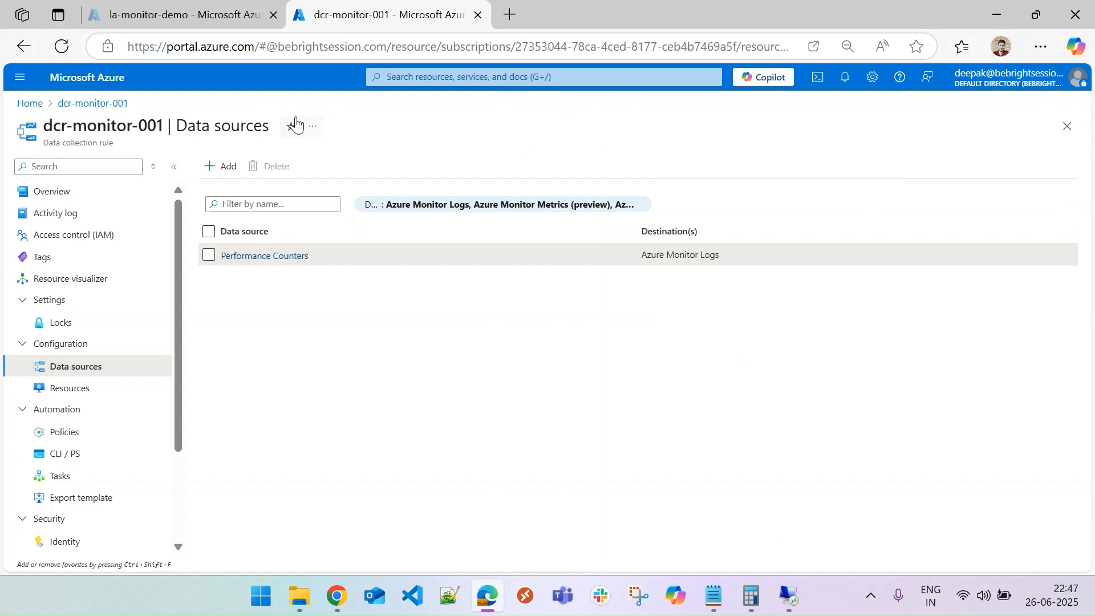
Open the la-monitor-demo workspace's Tables page, discarding the unsaved query edits, and review the table list.
{"action": "left_click", "coordinate": [176, 14]}
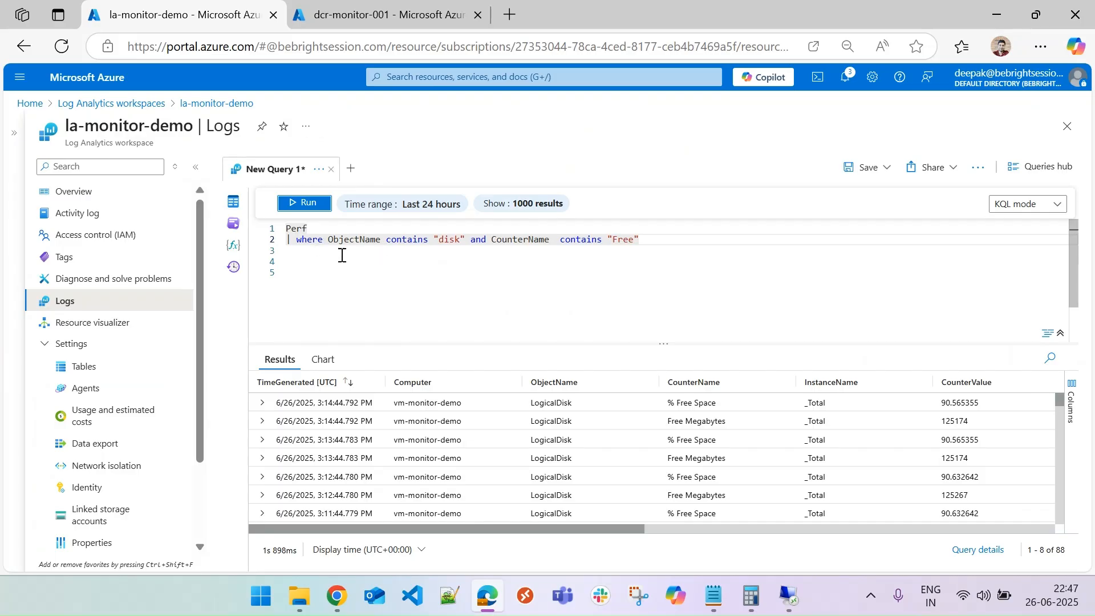
{"action": "left_click", "coordinate": [63, 366]}
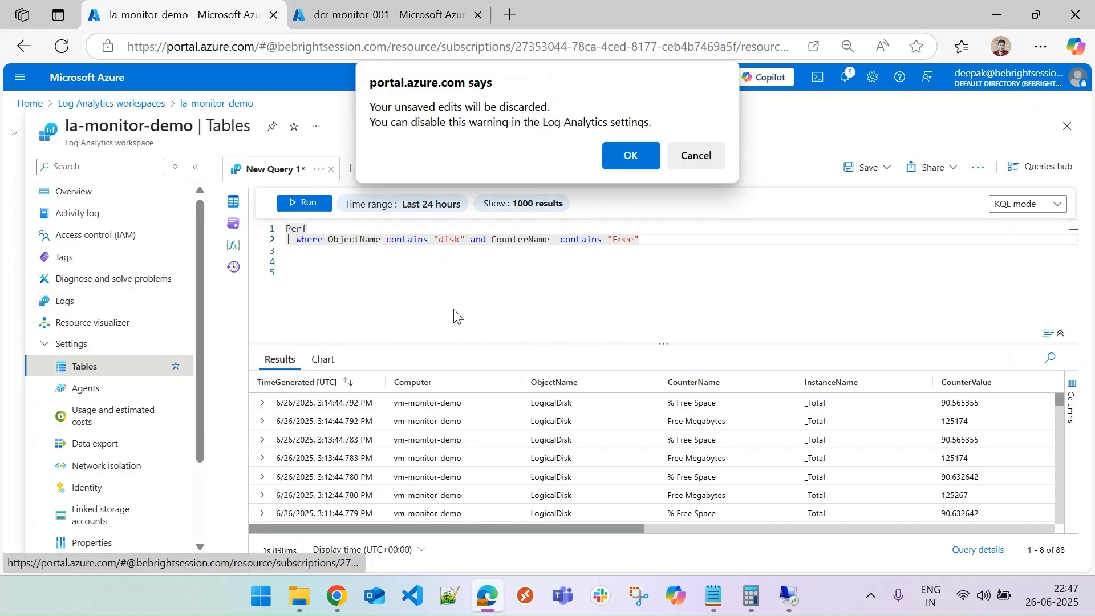
{"action": "left_click", "coordinate": [630, 154]}
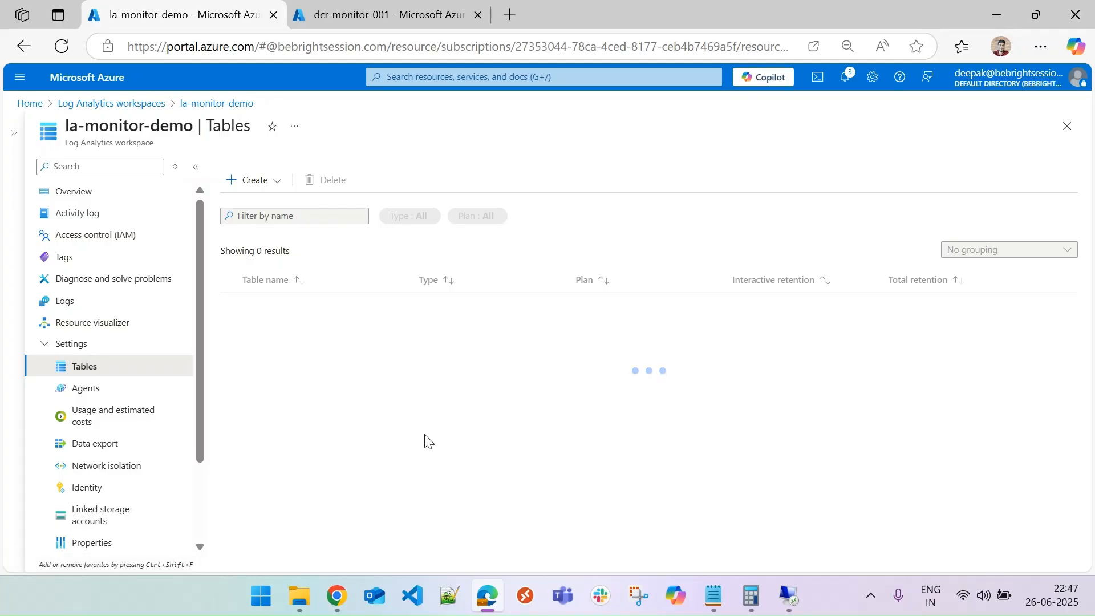
{"action": "scroll", "coordinate": [424, 437], "scroll_direction": "down", "scroll_amount": 4}
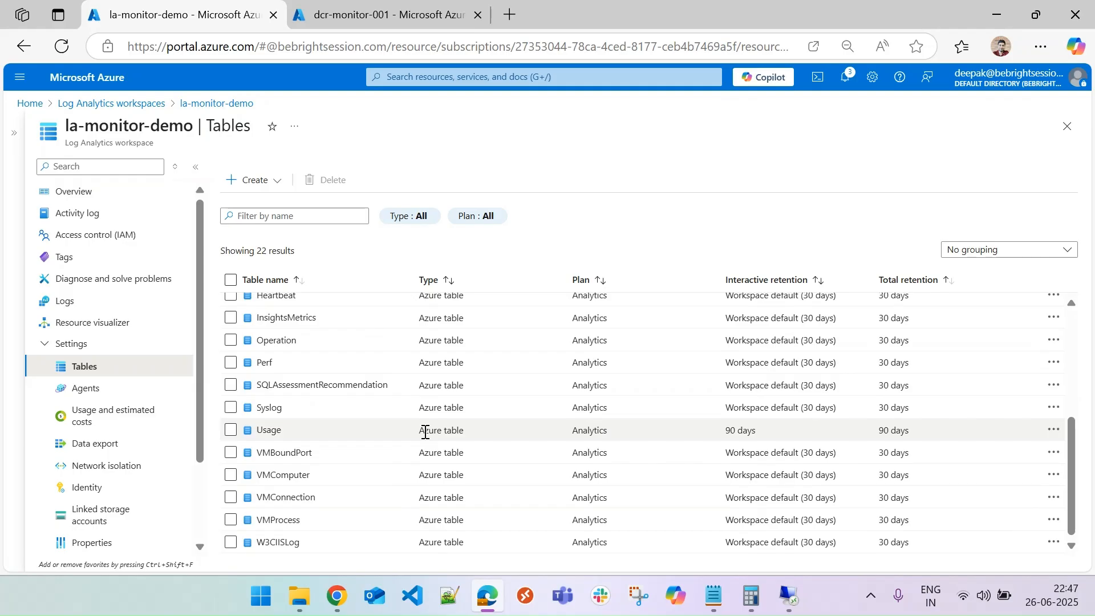
{"action": "scroll", "coordinate": [424, 431], "scroll_direction": "up", "scroll_amount": 4}
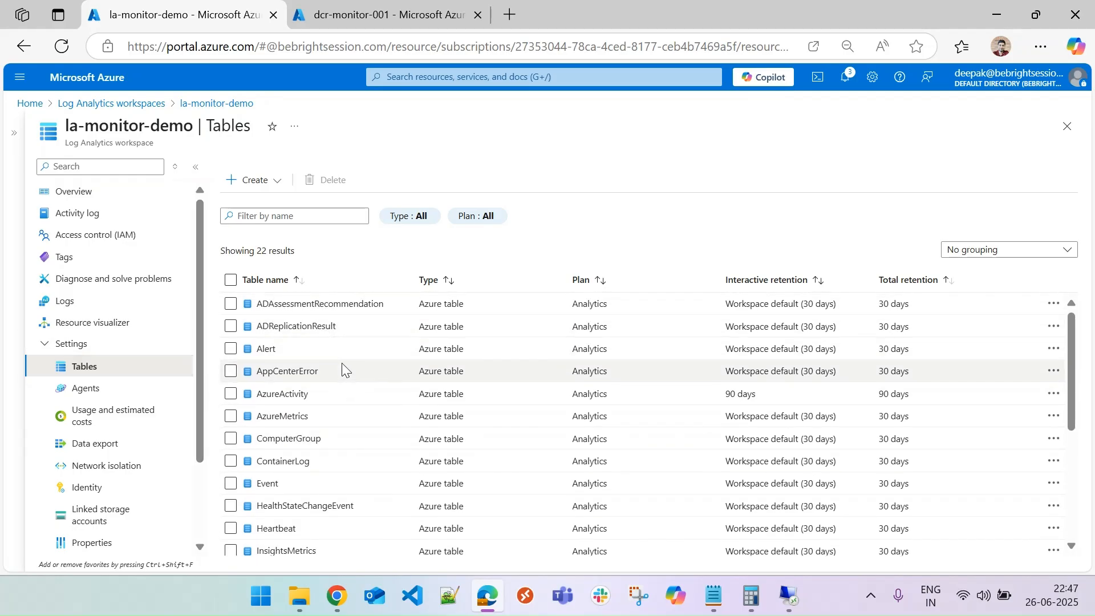
Start creating a new custom log table and name it AppLogData.
{"action": "left_click", "coordinate": [276, 181]}
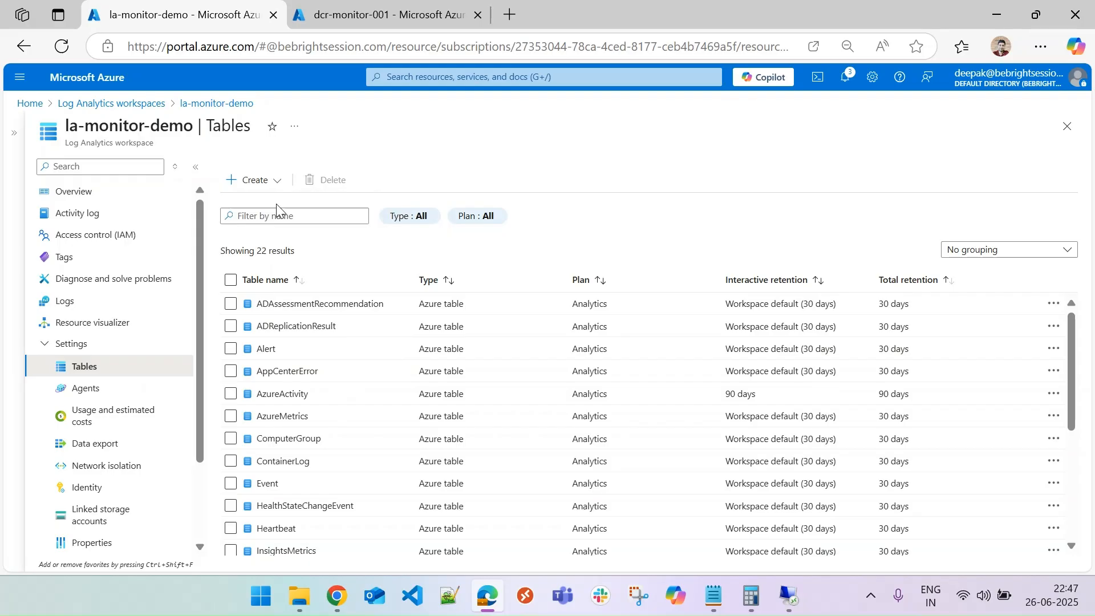
{"action": "left_click", "coordinate": [279, 204]}
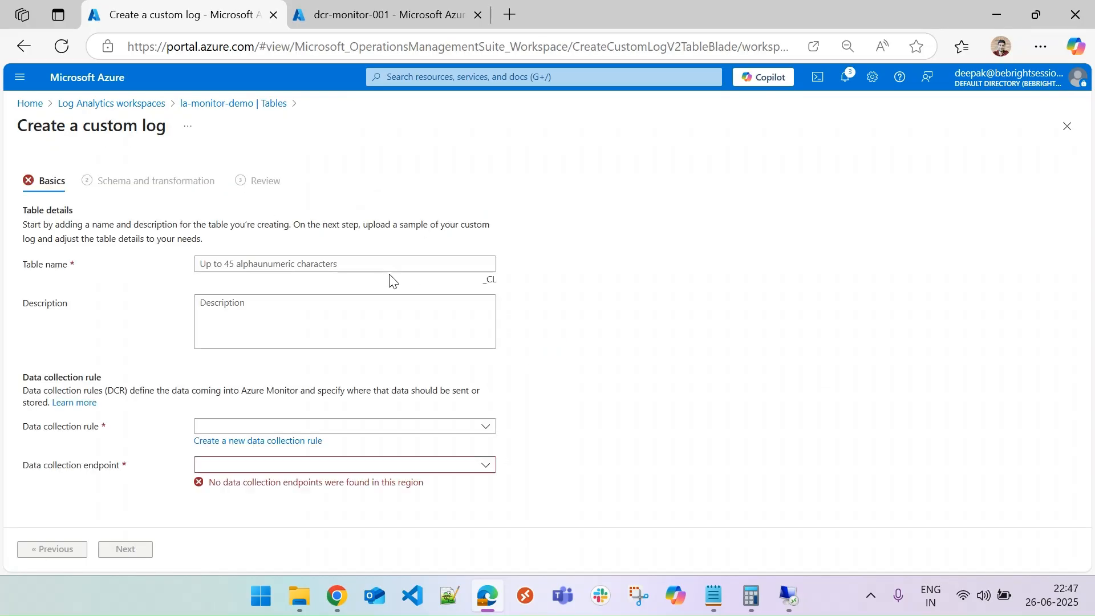
{"action": "left_click", "coordinate": [363, 264]}
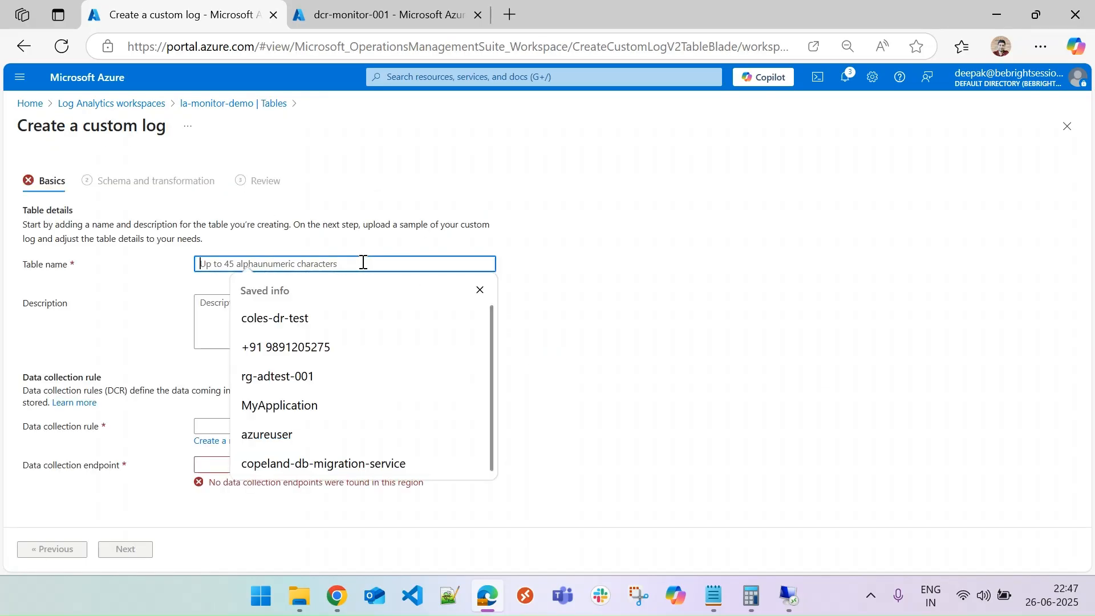
{"action": "type", "text": "AppLogData"}
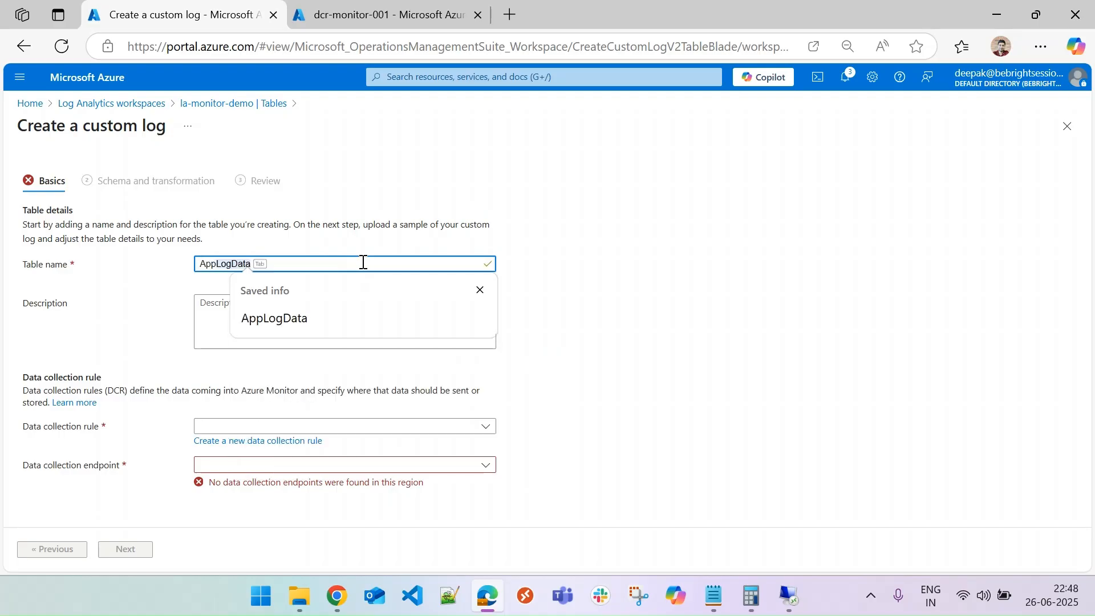
{"action": "key", "text": "Escape"}
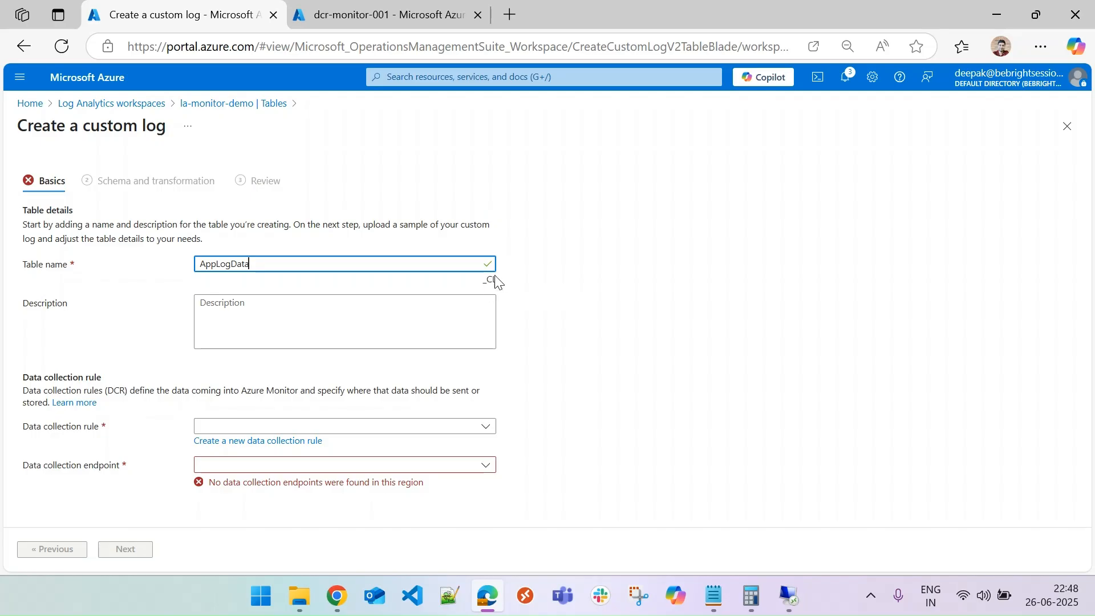
Check the data collection rule and data collection endpoint choices for the custom log.
{"action": "left_click", "coordinate": [248, 428]}
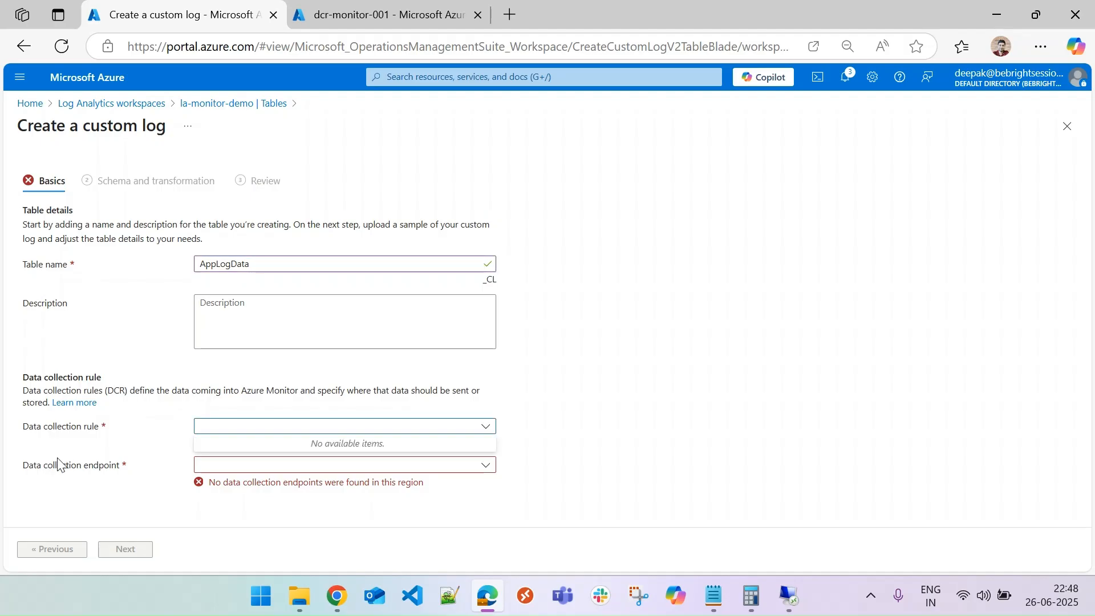
{"action": "left_click", "coordinate": [255, 467]}
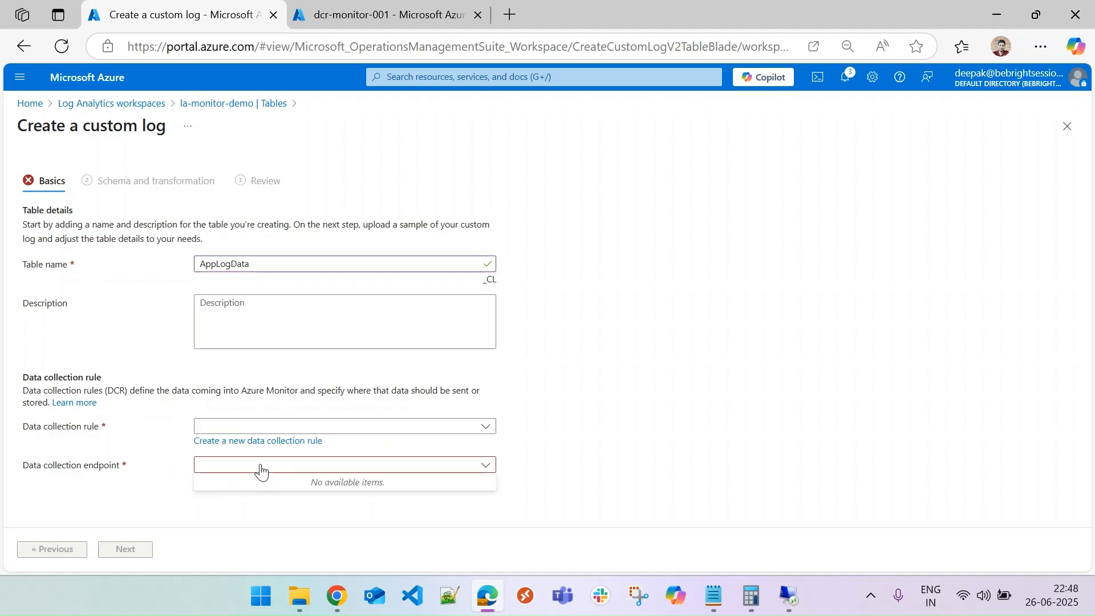
{"action": "left_click", "coordinate": [259, 465]}
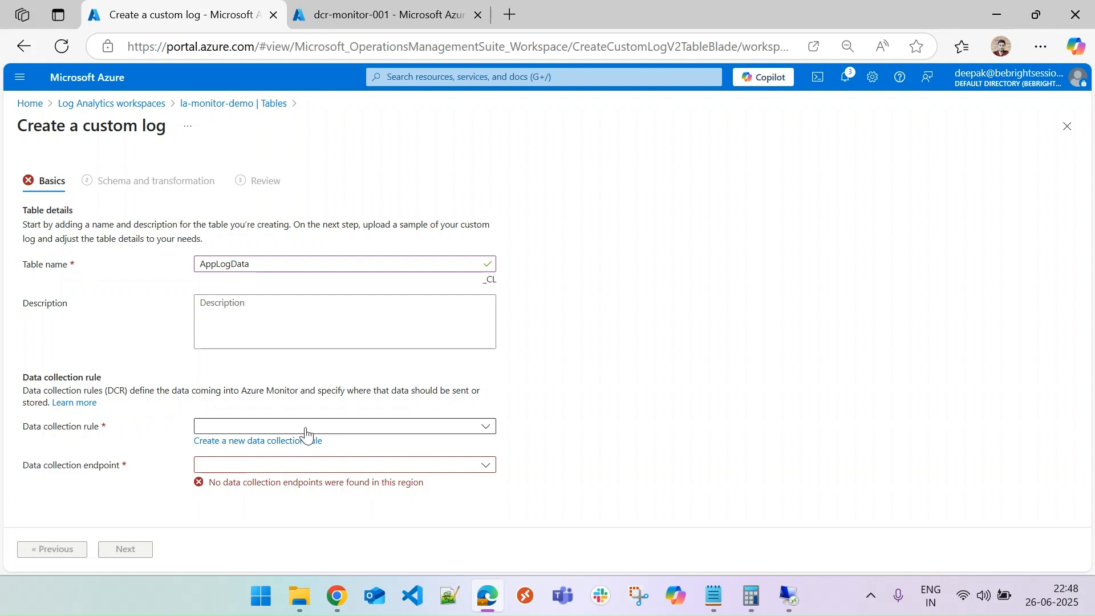
{"action": "left_click", "coordinate": [288, 468]}
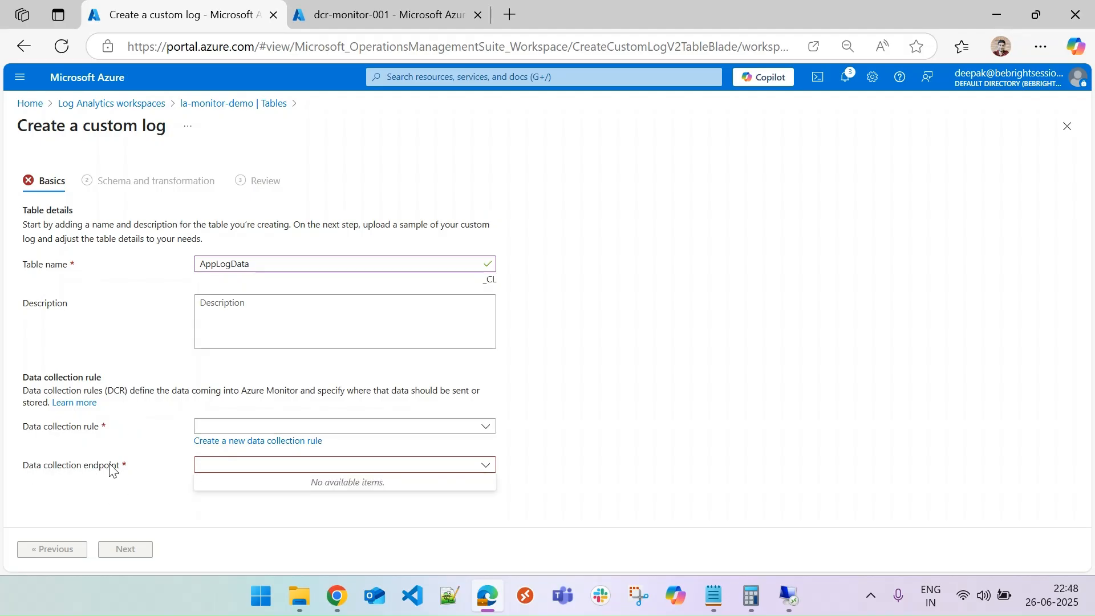
Open Monitor's Data Collection Endpoints in the other tab and start a new endpoint named dce-test-001.
{"action": "left_click", "coordinate": [415, 7]}
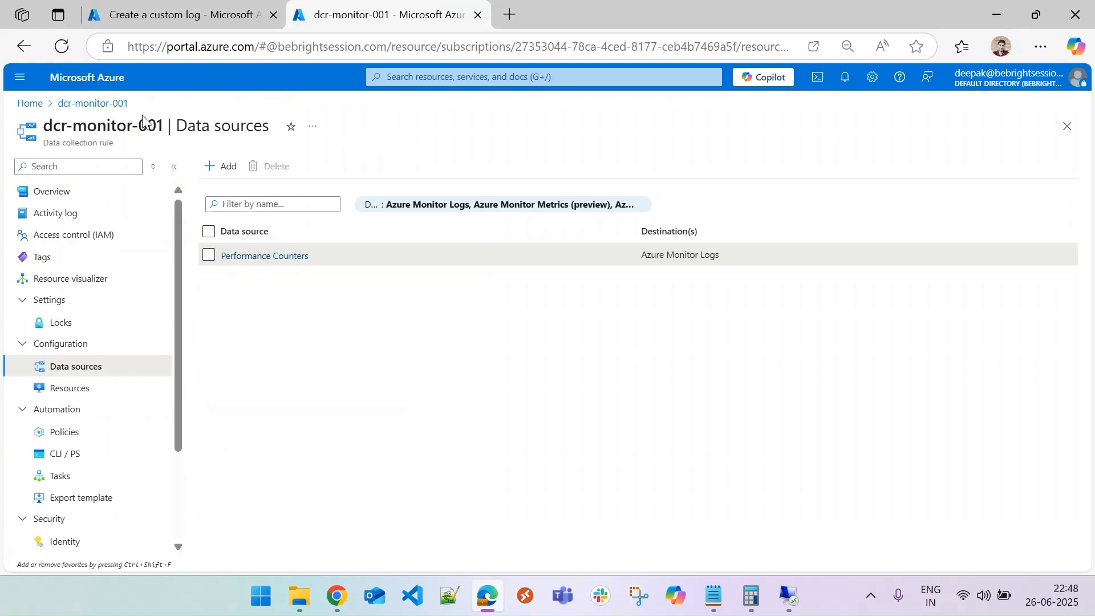
{"action": "left_click", "coordinate": [29, 103]}
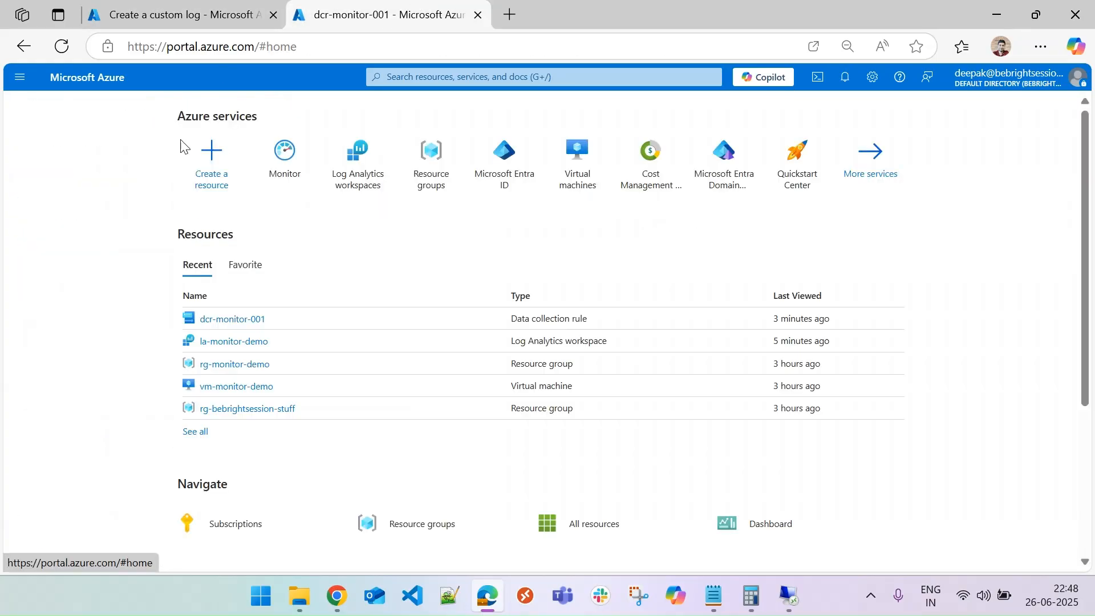
{"action": "left_click", "coordinate": [295, 178]}
{"action": "left_click_drag", "start_coordinate": [176, 329], "coordinate": [177, 498]}
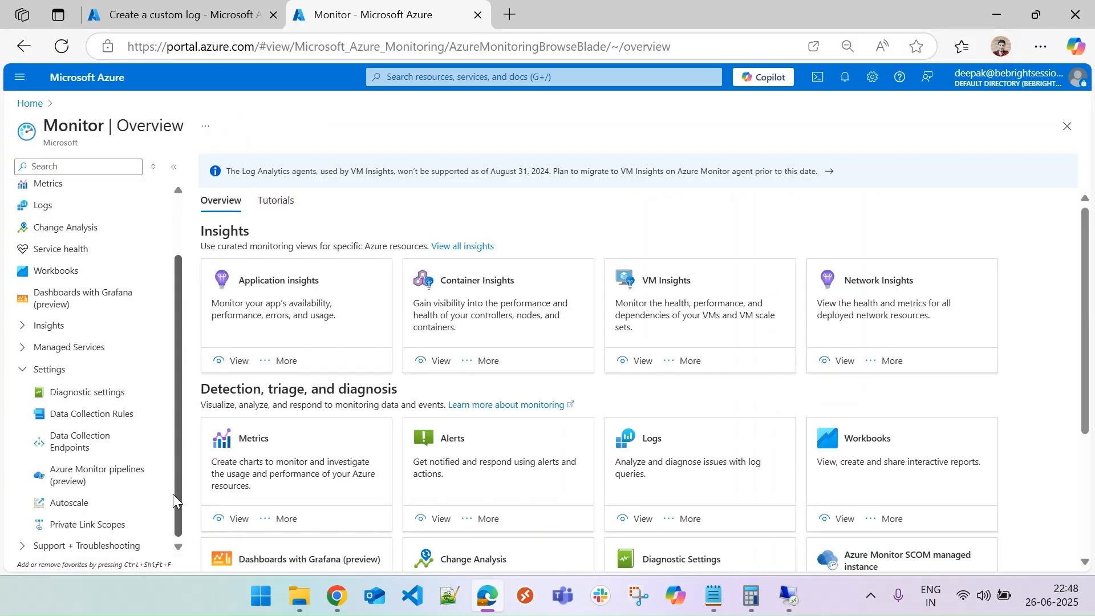
{"action": "left_click", "coordinate": [90, 451]}
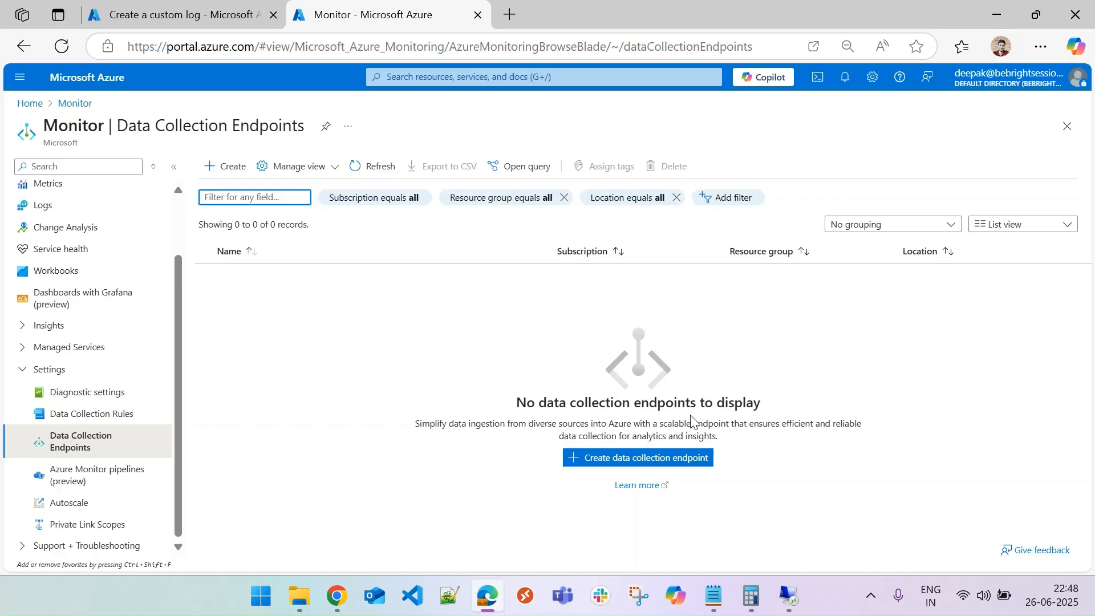
{"action": "left_click", "coordinate": [230, 170]}
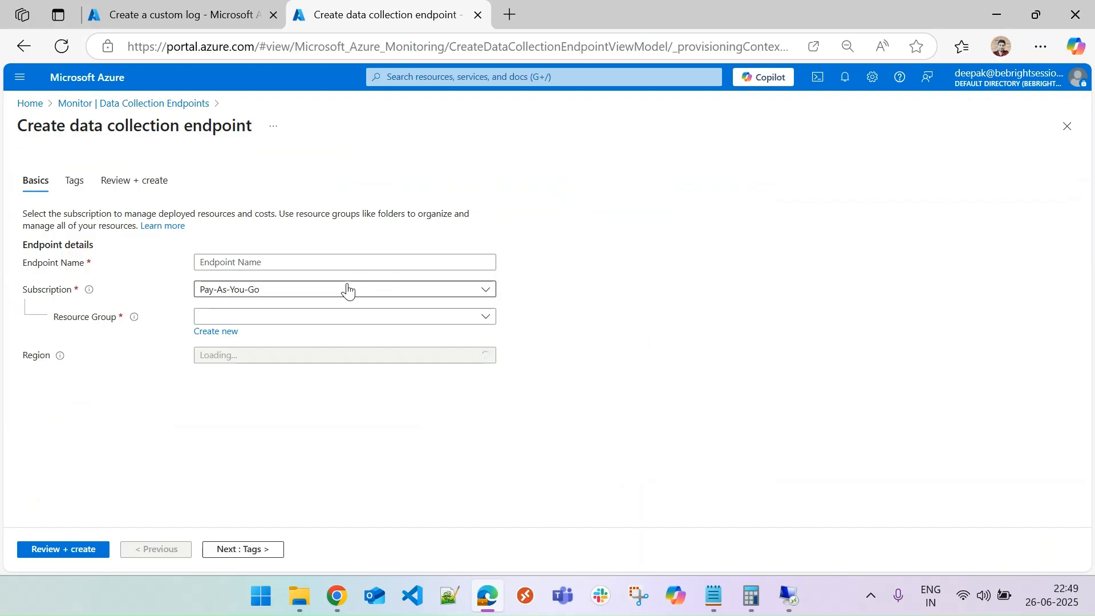
{"action": "left_click", "coordinate": [302, 264]}
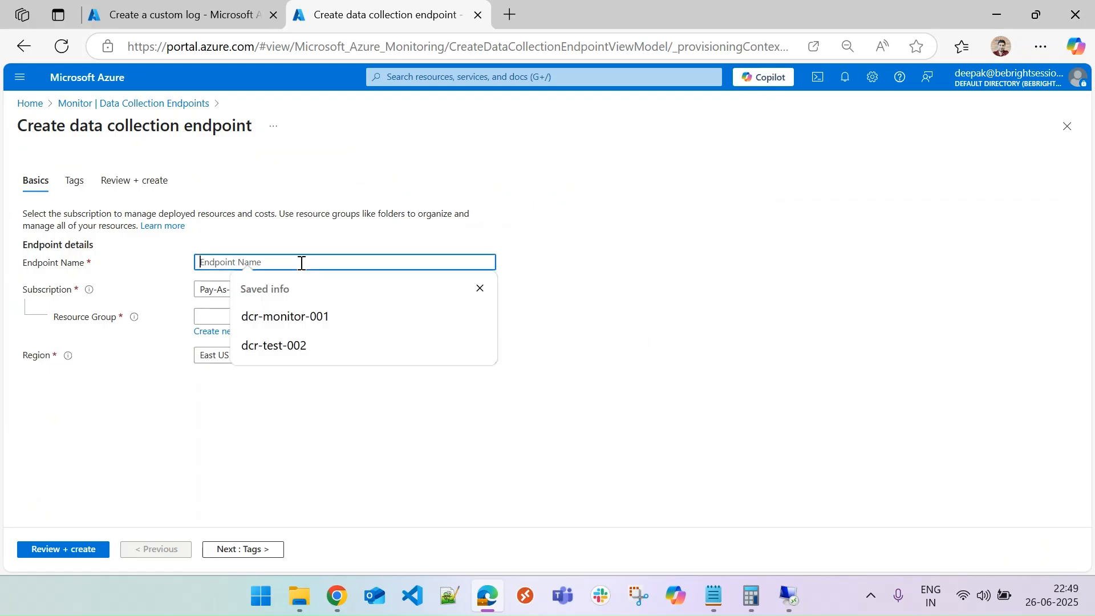
{"action": "type", "text": "dce-"}
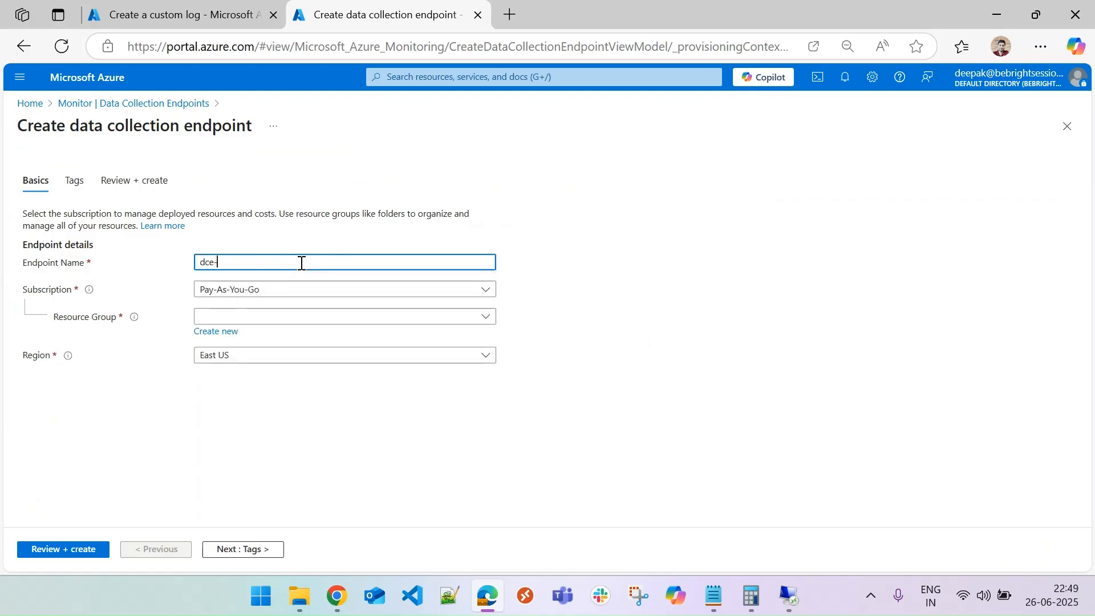
{"action": "type", "text": "test-001"}
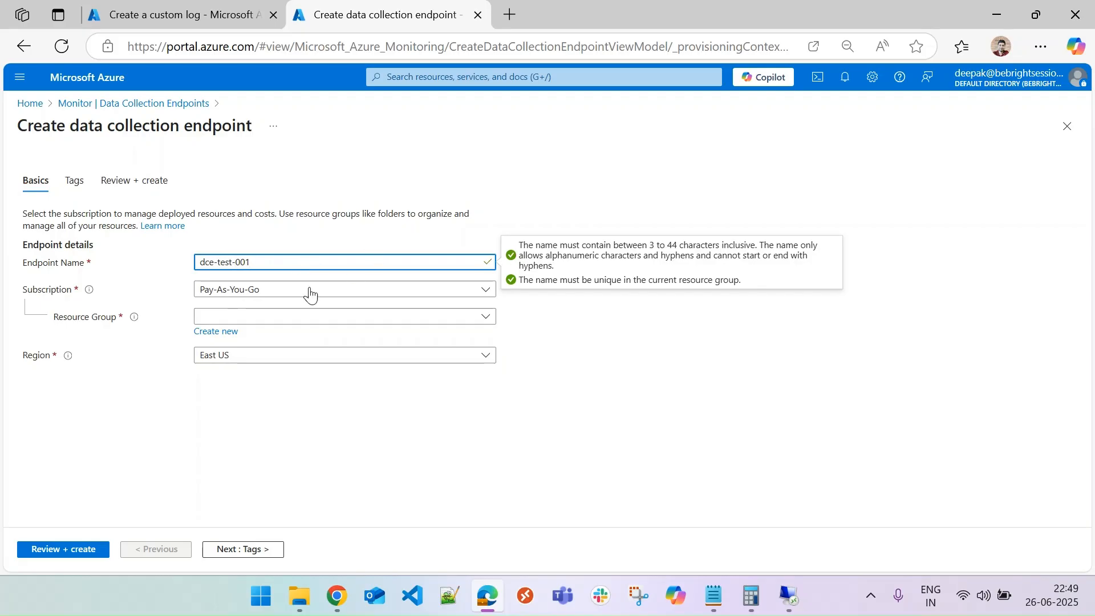
Place the endpoint in resource group rg-monitor-demo and region West US 2, then create it.
{"action": "left_click", "coordinate": [304, 318]}
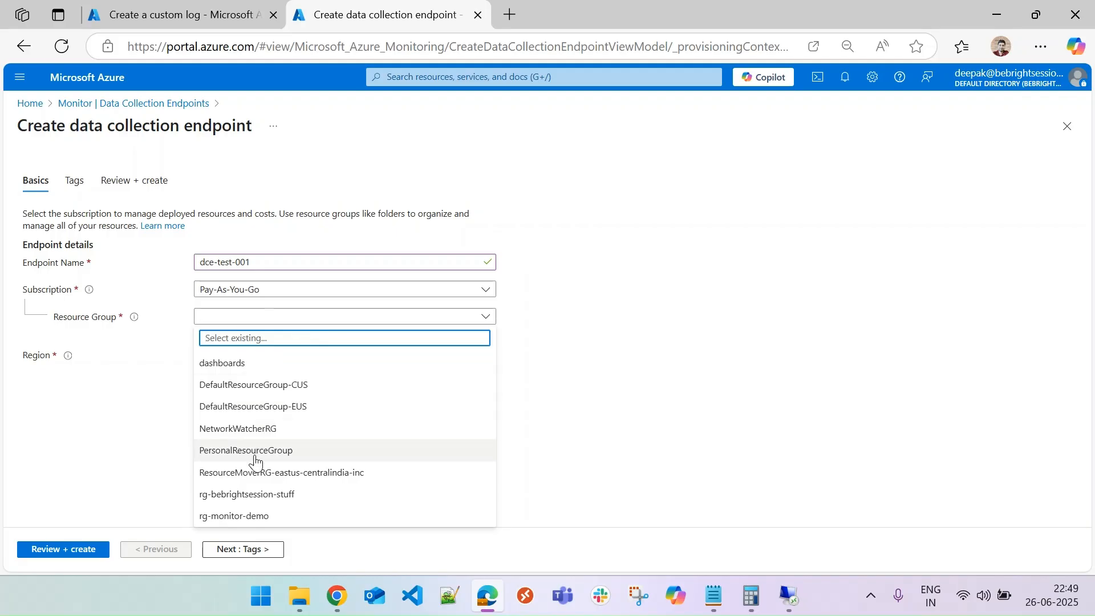
{"action": "left_click", "coordinate": [269, 517]}
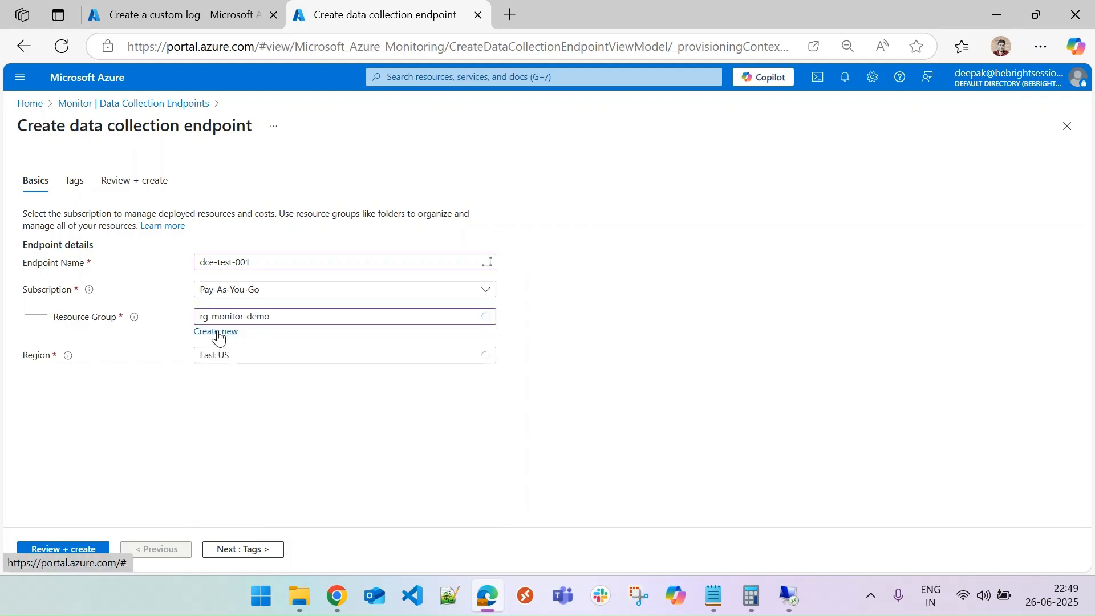
{"action": "left_click", "coordinate": [264, 357]}
{"action": "scroll", "coordinate": [296, 290], "scroll_direction": "down", "scroll_amount": 5}
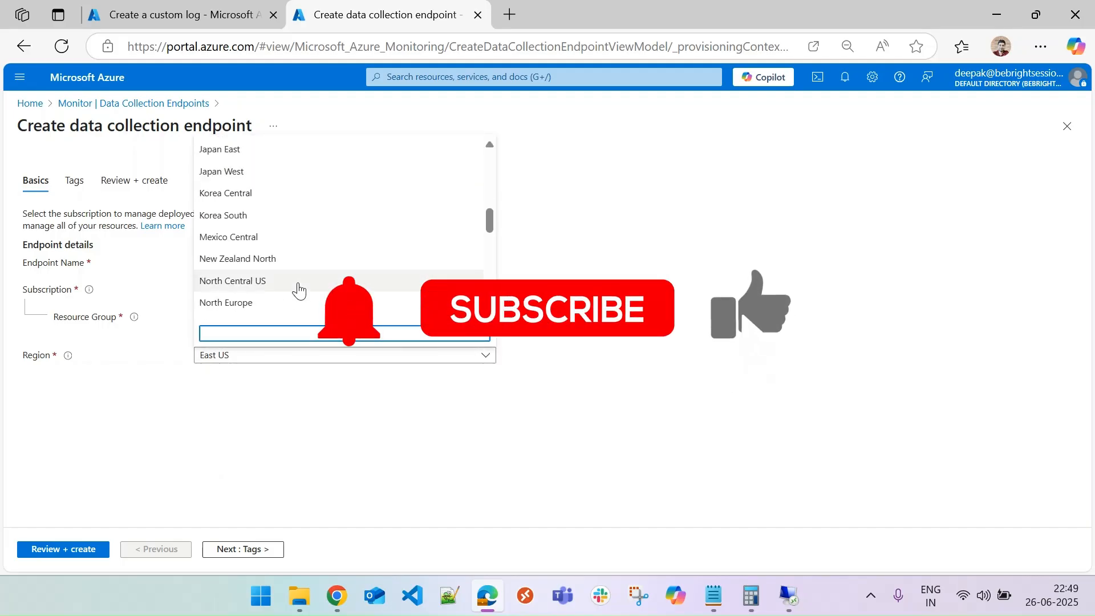
{"action": "scroll", "coordinate": [298, 291], "scroll_direction": "down", "scroll_amount": 6}
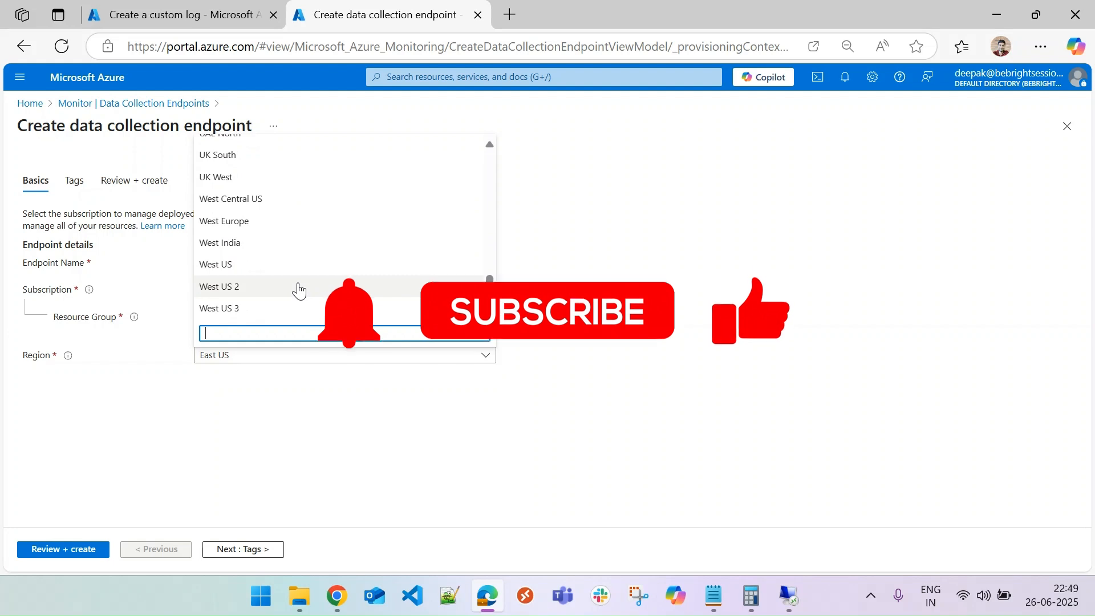
{"action": "left_click", "coordinate": [298, 288]}
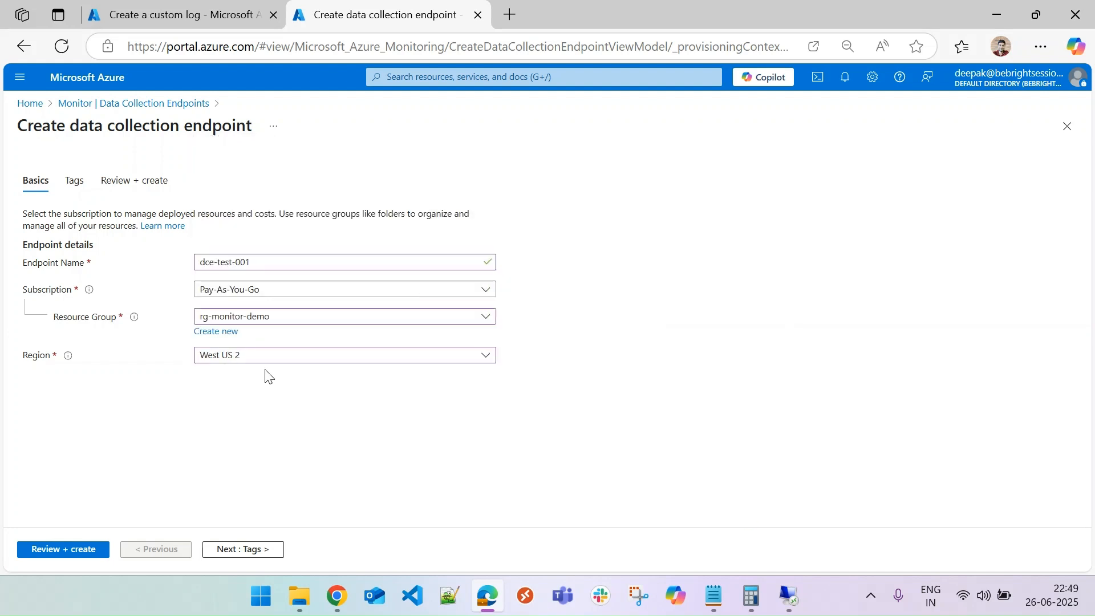
{"action": "left_click", "coordinate": [63, 549]}
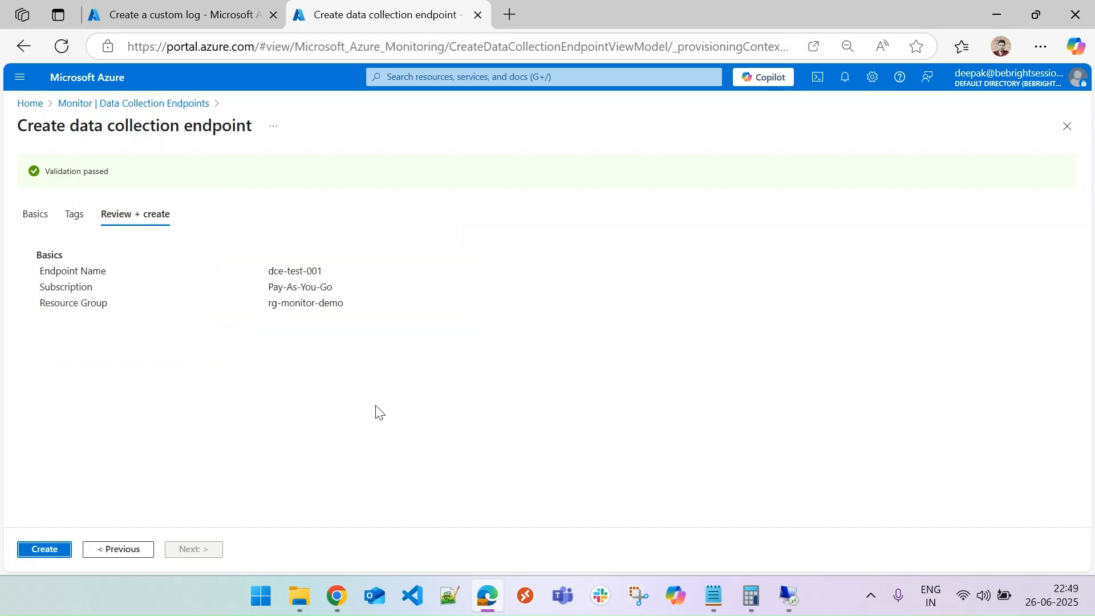
{"action": "left_click", "coordinate": [44, 550]}
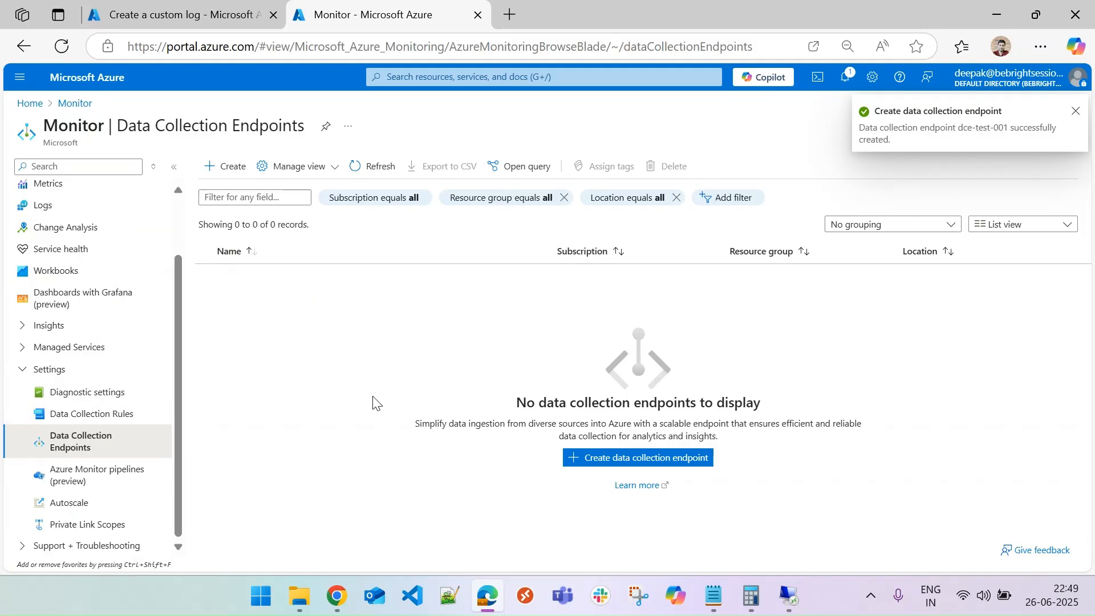
Refresh the endpoint list, open dce-test-001, and associate the vm-monitor-demo virtual machine with its resources.
{"action": "left_click", "coordinate": [376, 166]}
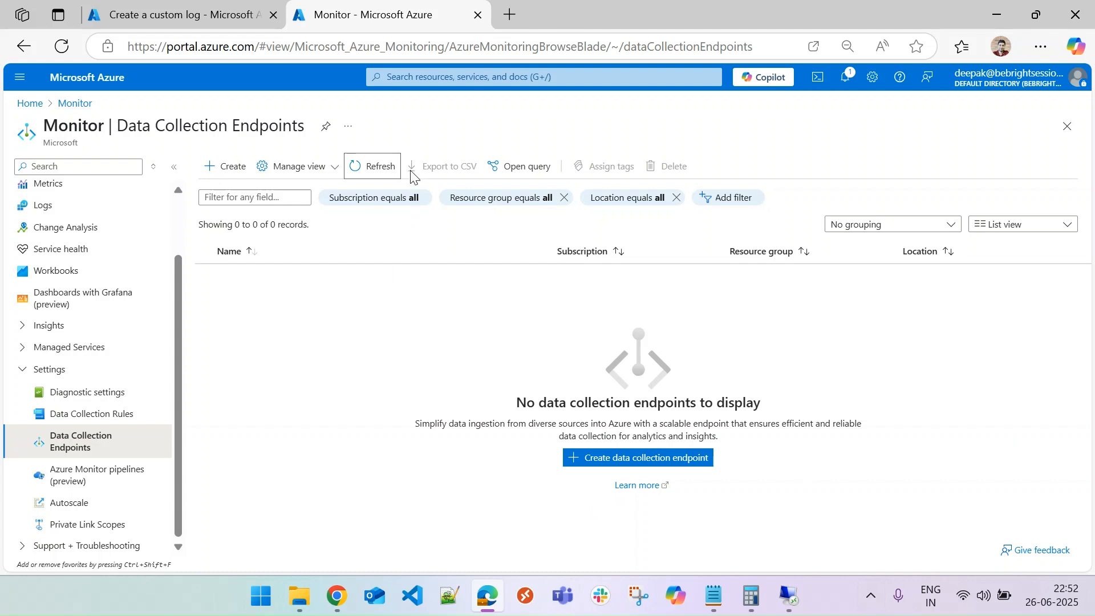
{"action": "left_click", "coordinate": [382, 167]}
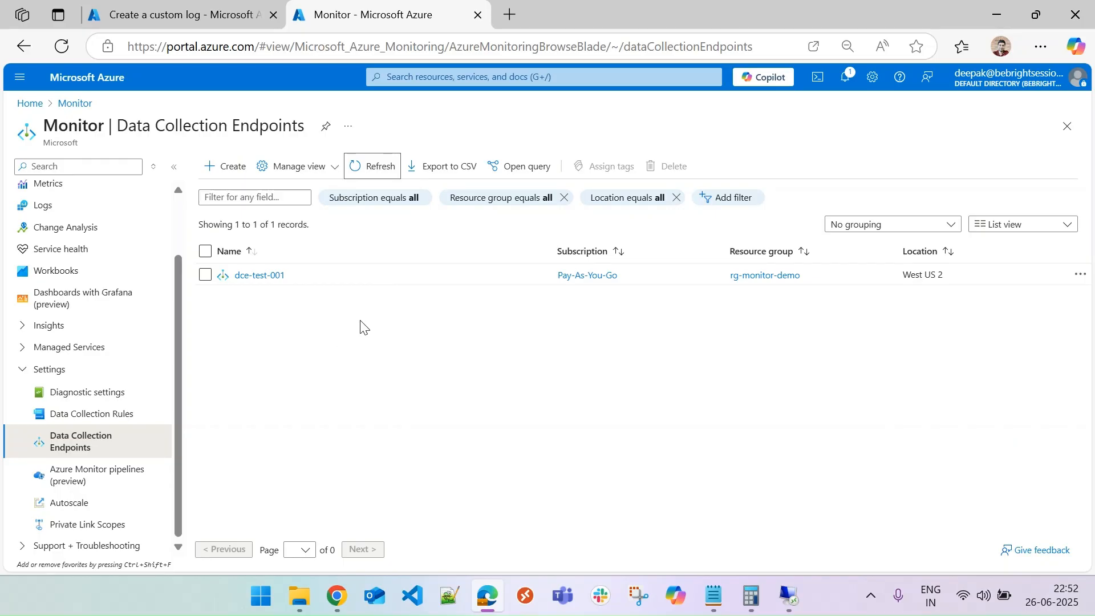
{"action": "left_click", "coordinate": [269, 276]}
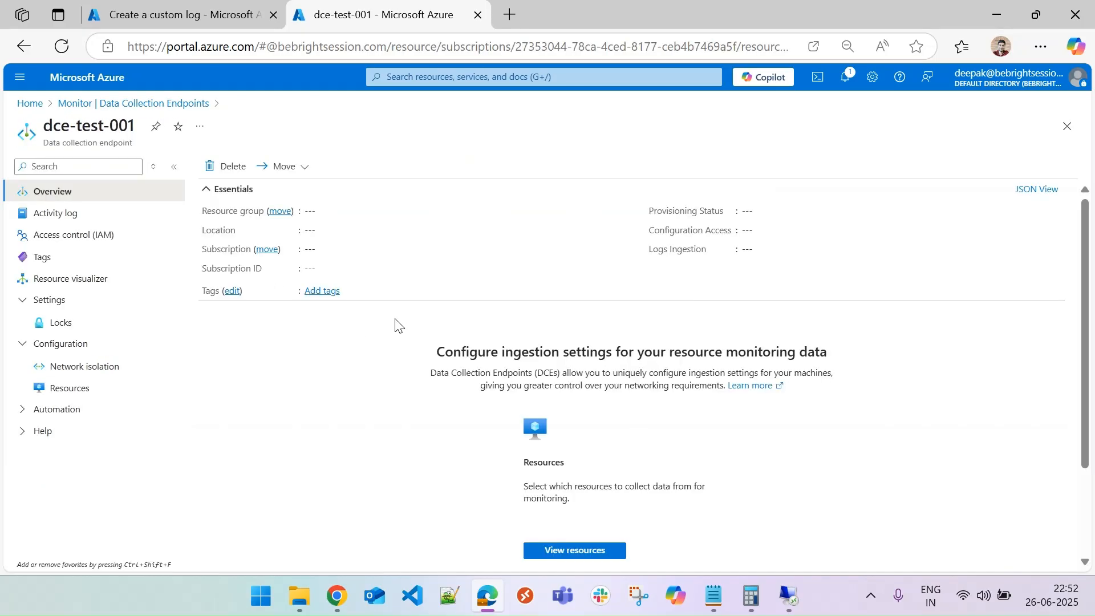
{"action": "left_click", "coordinate": [69, 388]}
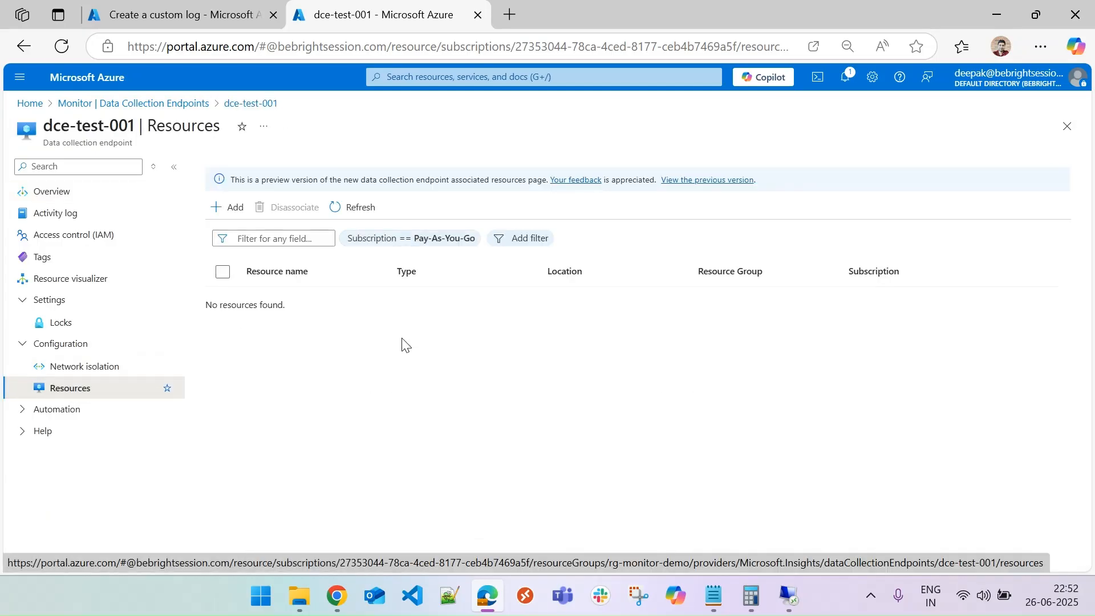
{"action": "left_click", "coordinate": [228, 207]}
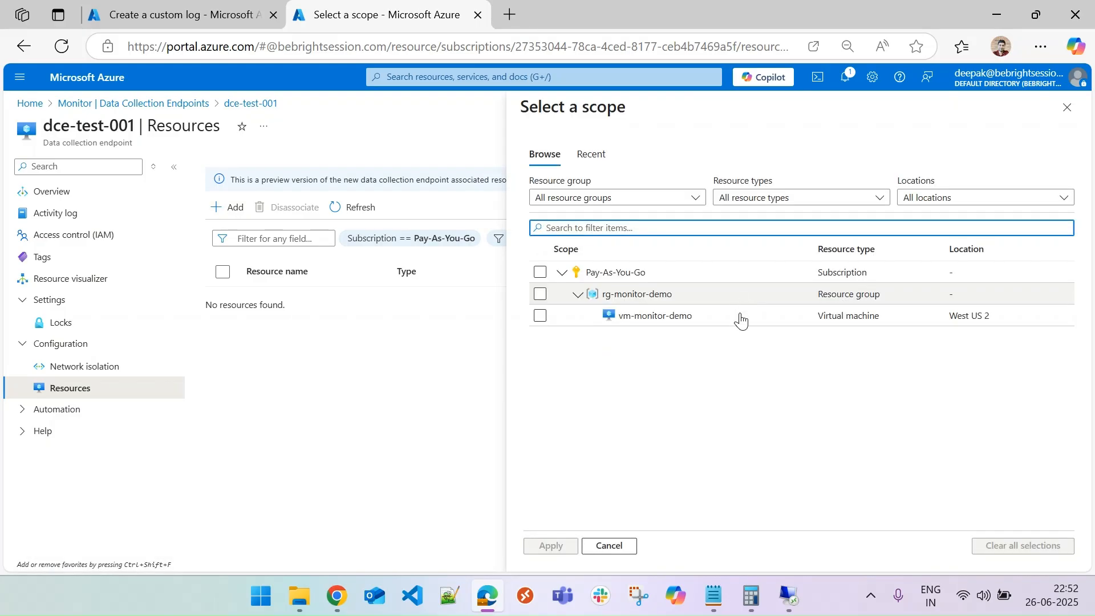
{"action": "left_click", "coordinate": [540, 316]}
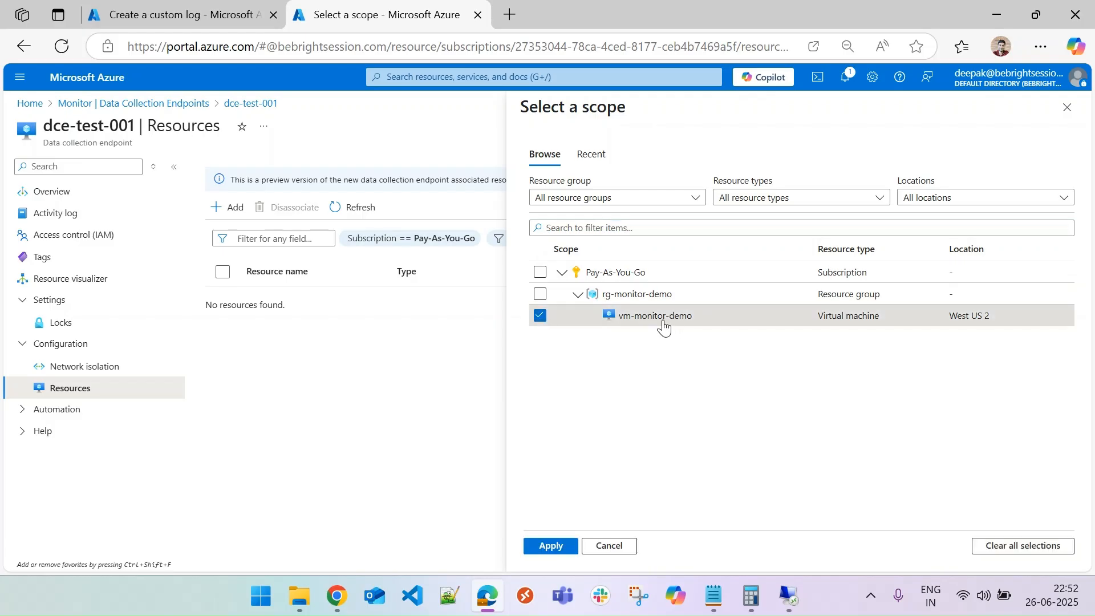
{"action": "left_click", "coordinate": [554, 548]}
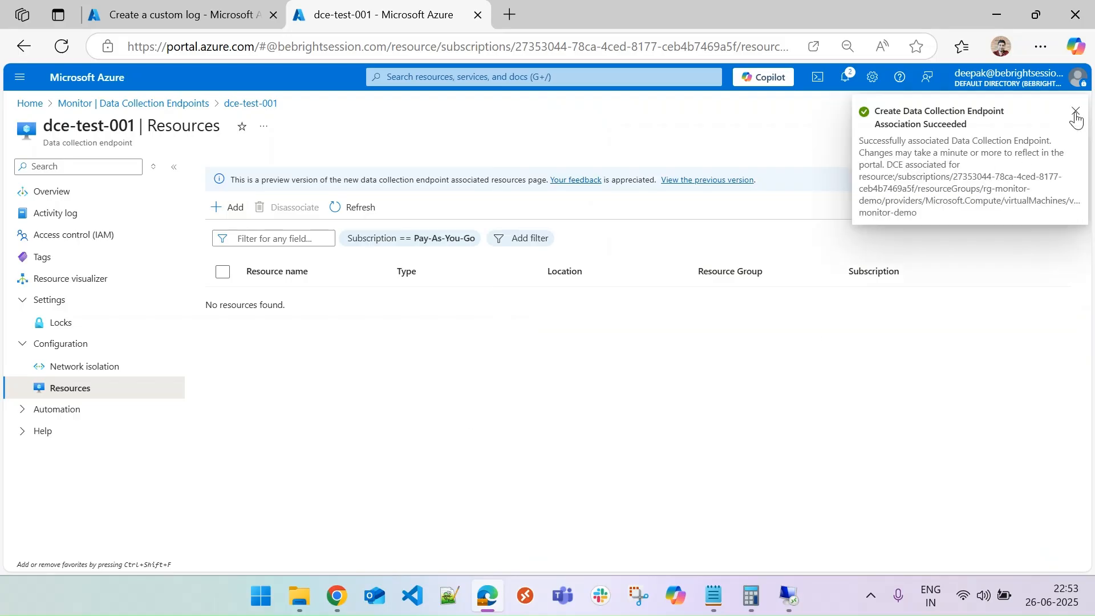
Dismiss the notification and refresh the endpoint's resource list to check the association.
{"action": "left_click", "coordinate": [1076, 111]}
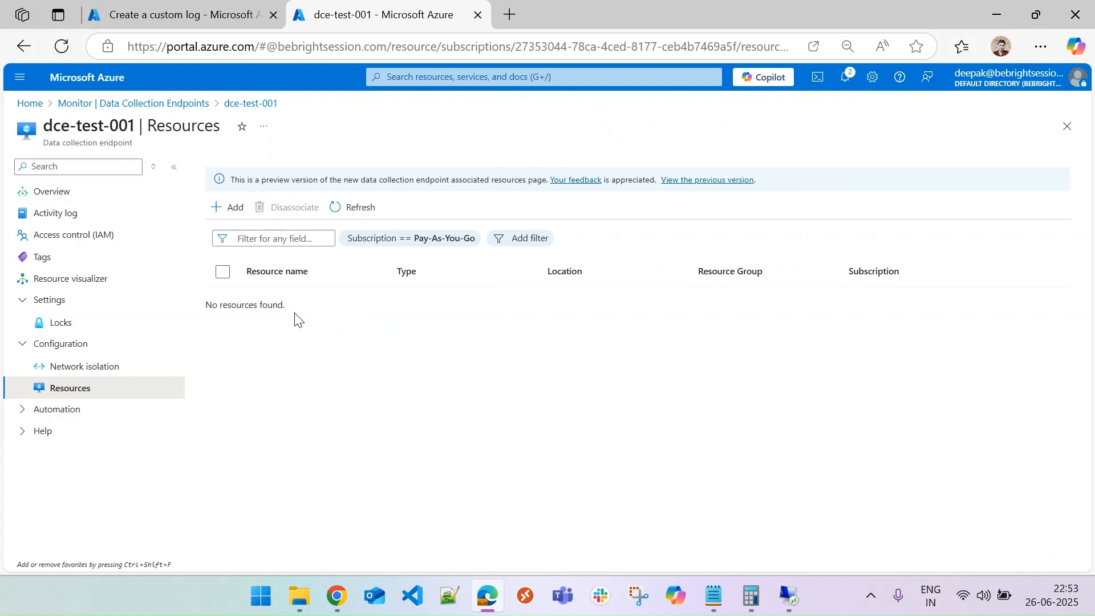
{"action": "left_click", "coordinate": [348, 215]}
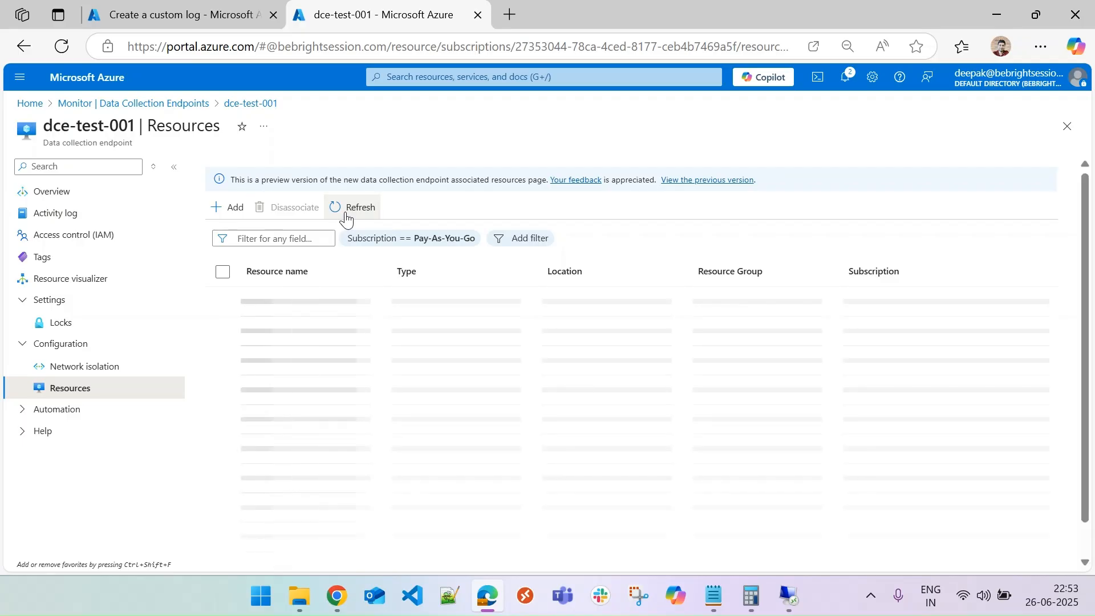
{"action": "left_click", "coordinate": [350, 212]}
{"action": "left_click", "coordinate": [350, 212]}
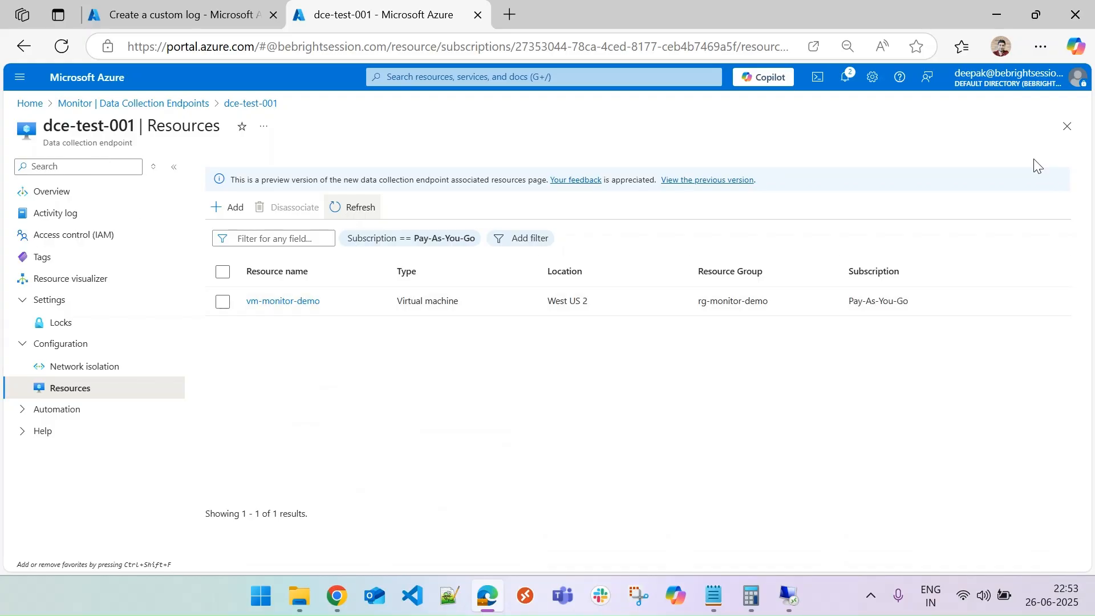
Close the endpoint pages, return to the custom log form, and check the data collection endpoint choices.
{"action": "left_click", "coordinate": [1067, 126]}
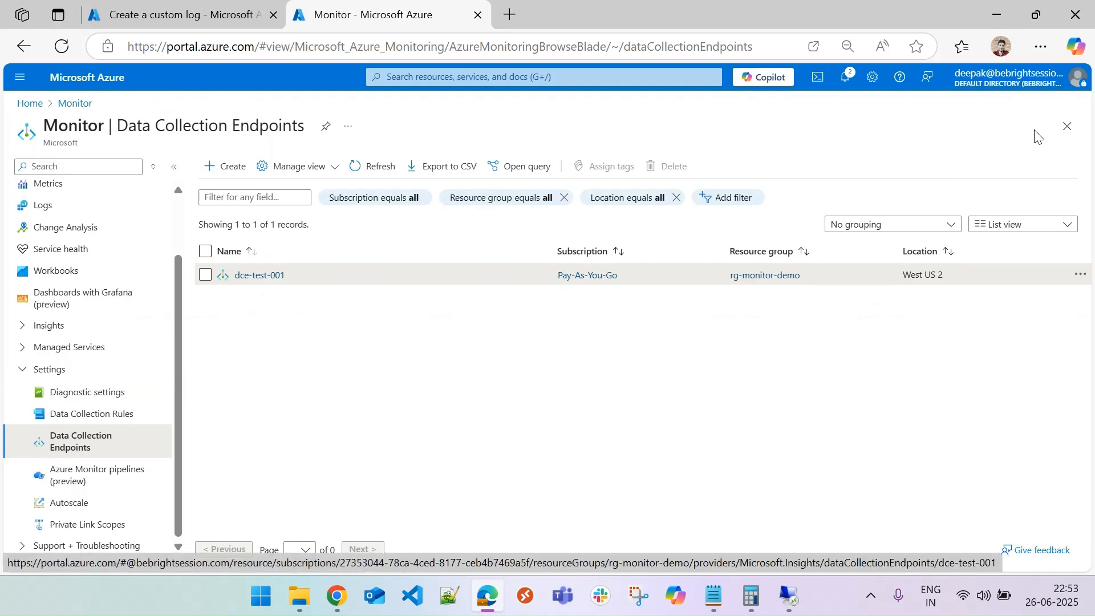
{"action": "left_click", "coordinate": [1066, 126]}
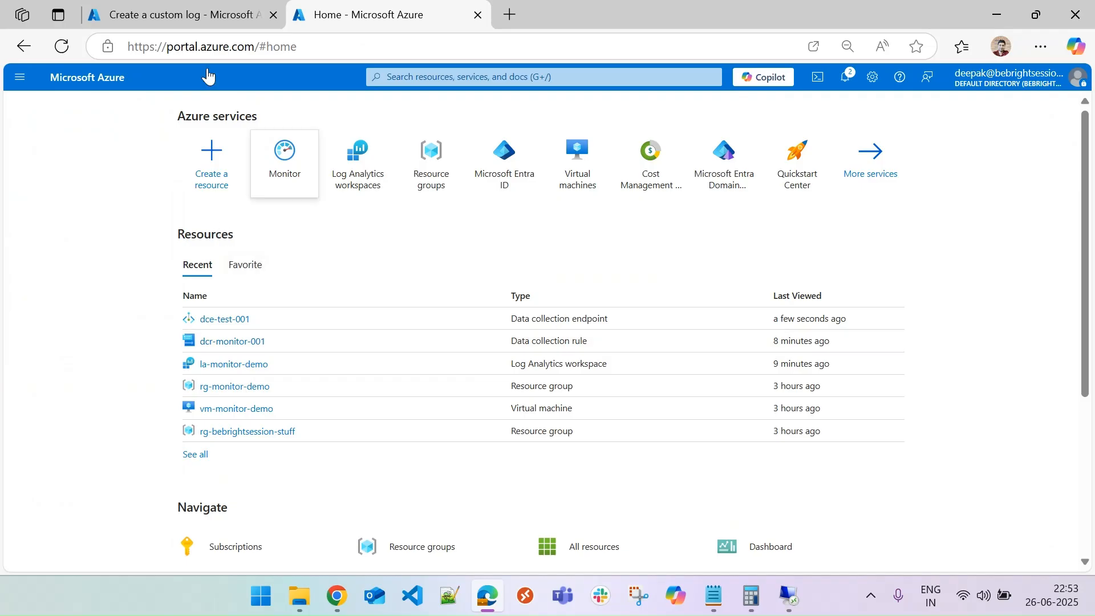
{"action": "left_click", "coordinate": [168, 16]}
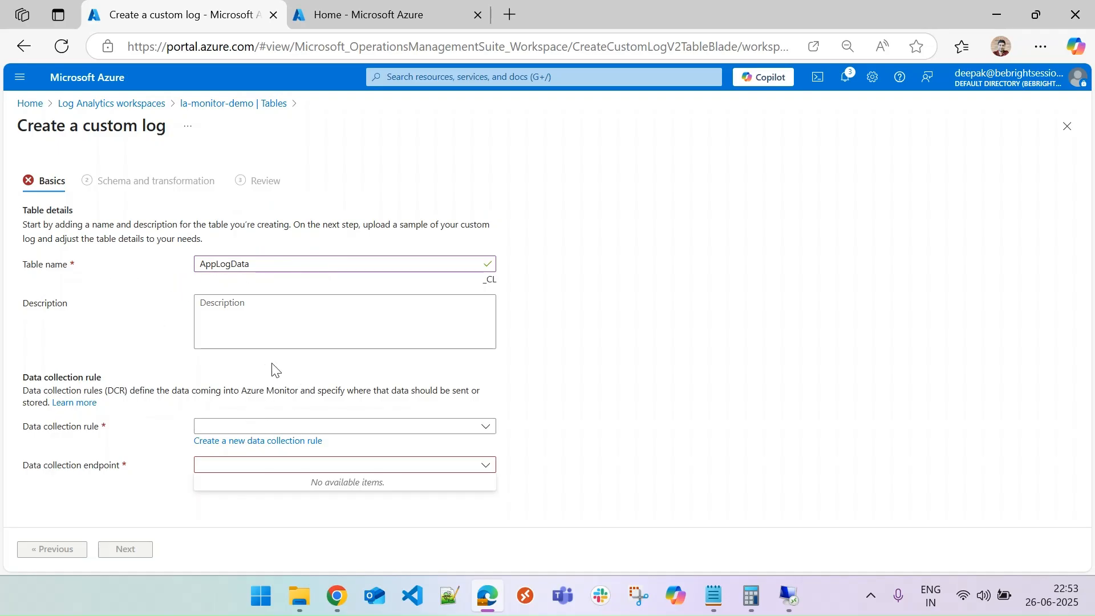
{"action": "left_click", "coordinate": [286, 466]}
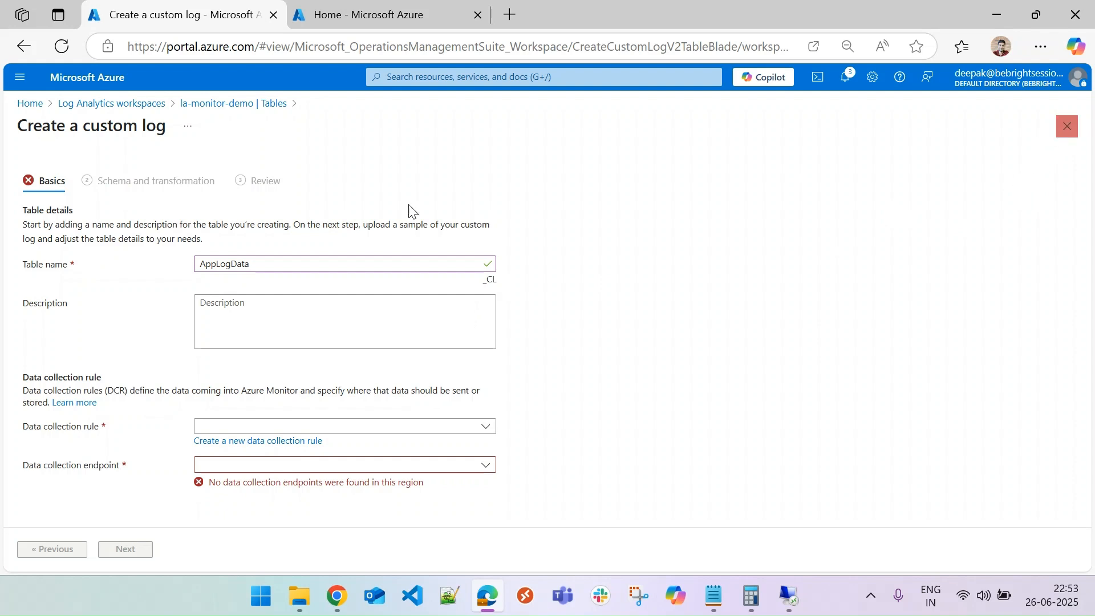
Discard the unfinished custom log form and start a new DCR-based custom log table named AppDataLog.
{"action": "left_click", "coordinate": [1066, 126]}
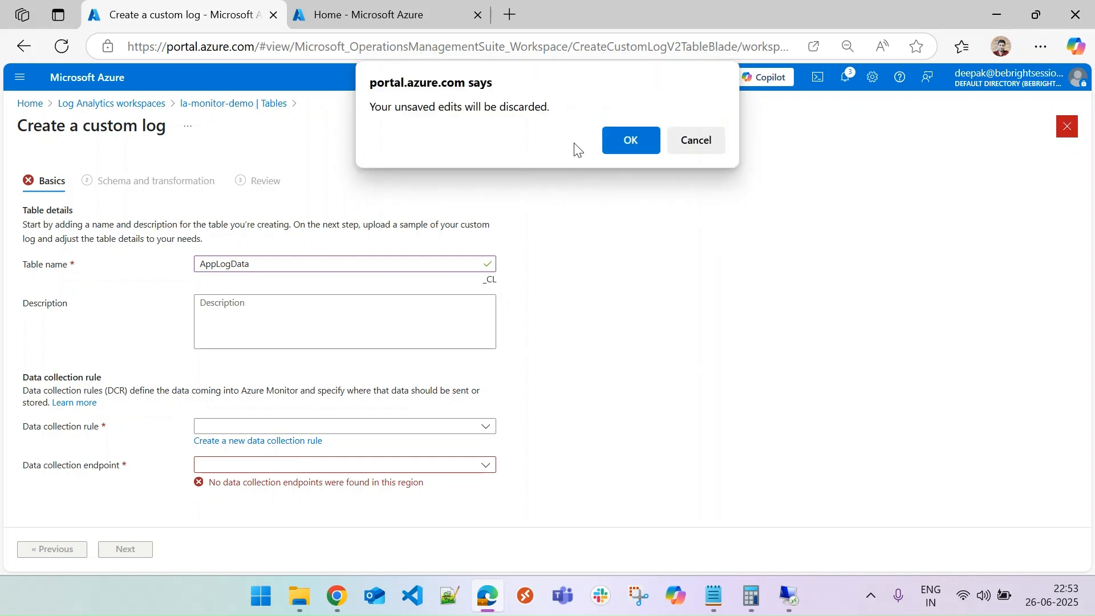
{"action": "key", "text": "Return"}
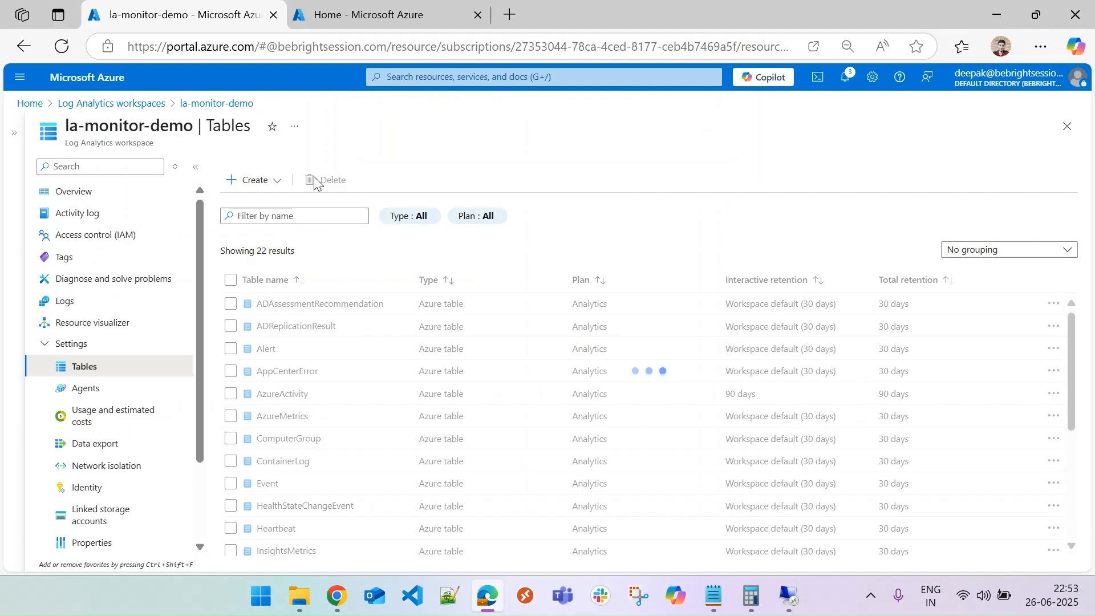
{"action": "left_click", "coordinate": [270, 183]}
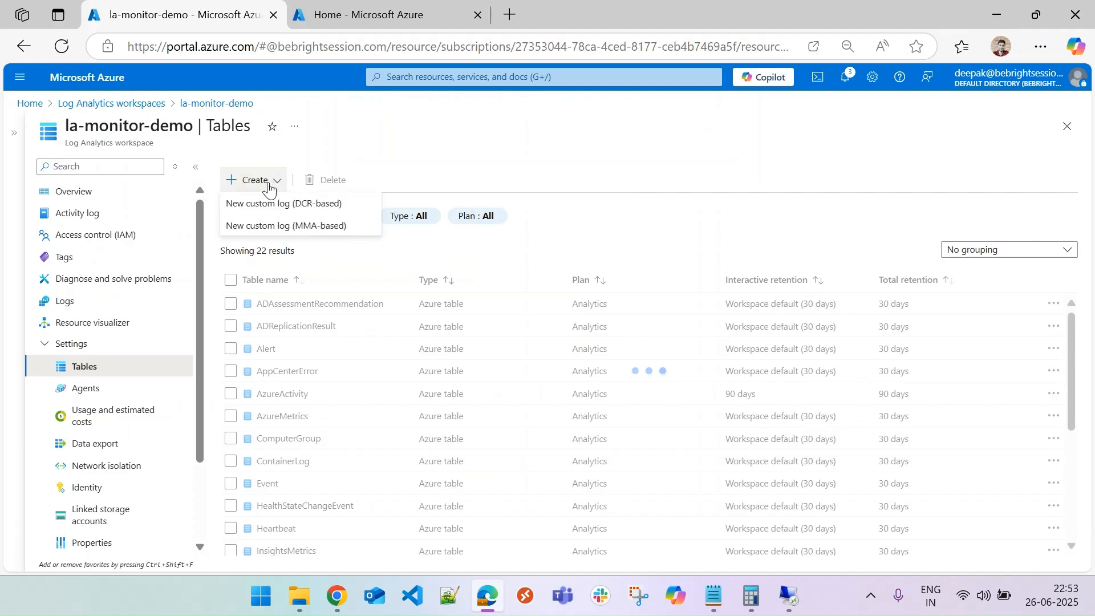
{"action": "left_click", "coordinate": [264, 205]}
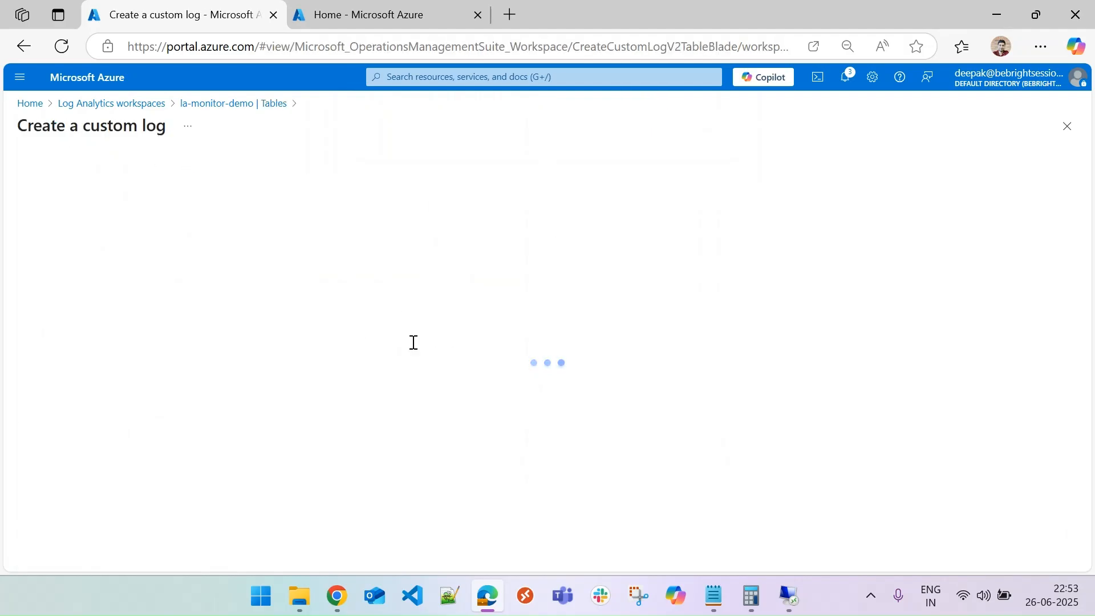
{"action": "left_click", "coordinate": [366, 264]}
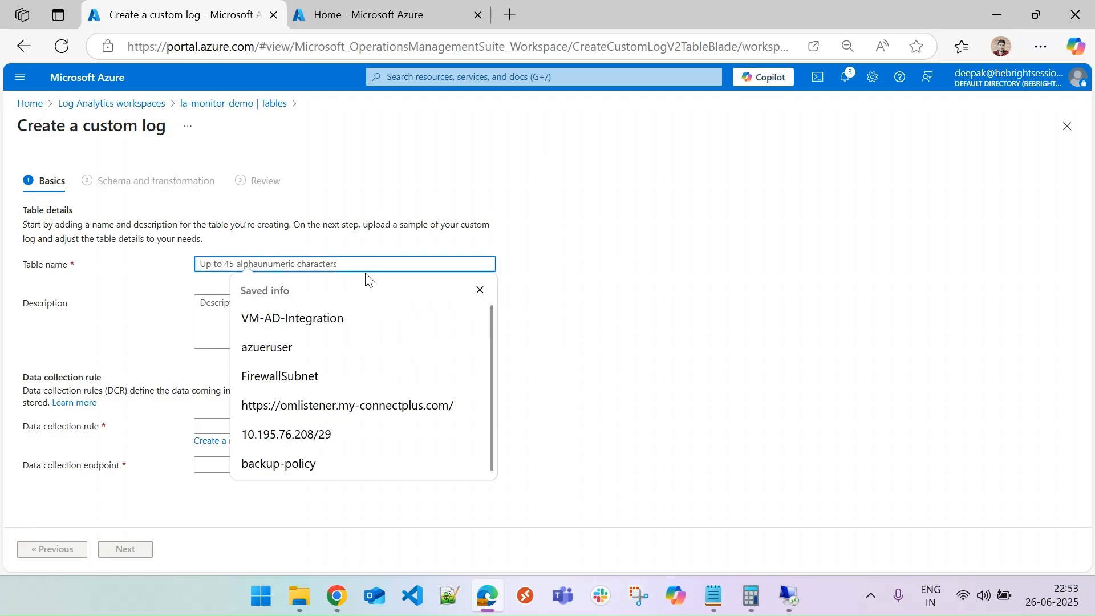
{"action": "type", "text": "Ap"}
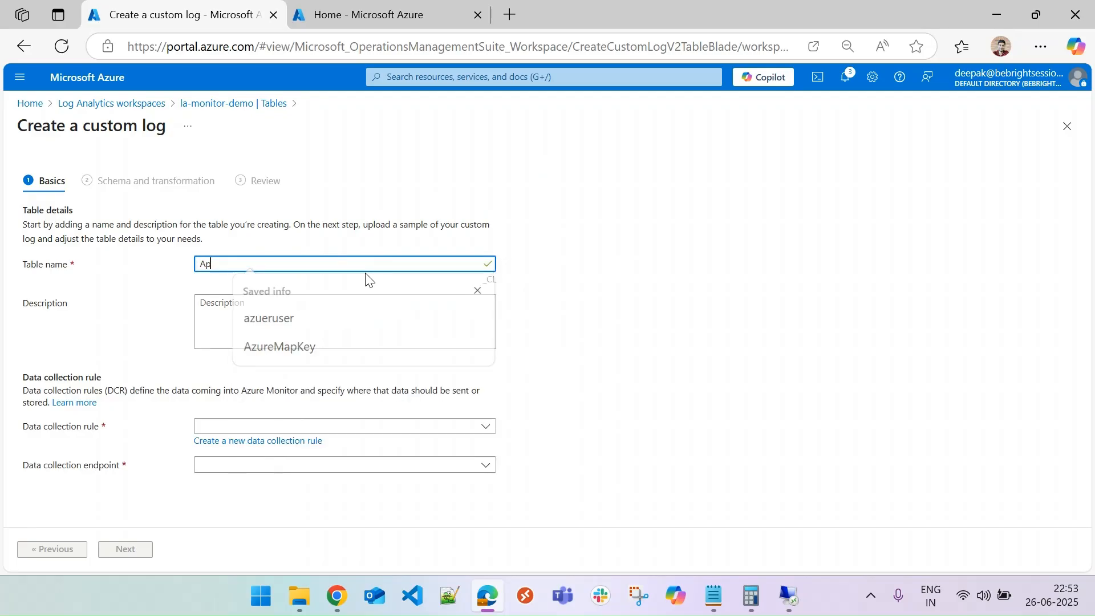
{"action": "type", "text": "pDataLog"}
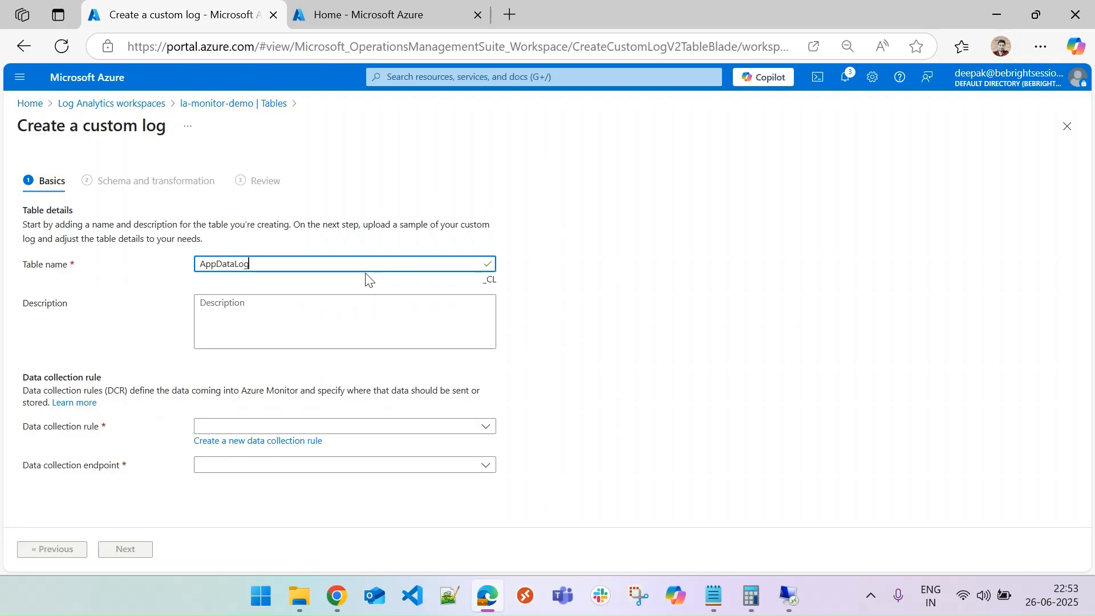
Create a new data collection rule named dcr-monitor-002 in resource group rg-monitor-demo for the custom log.
{"action": "left_click", "coordinate": [267, 428]}
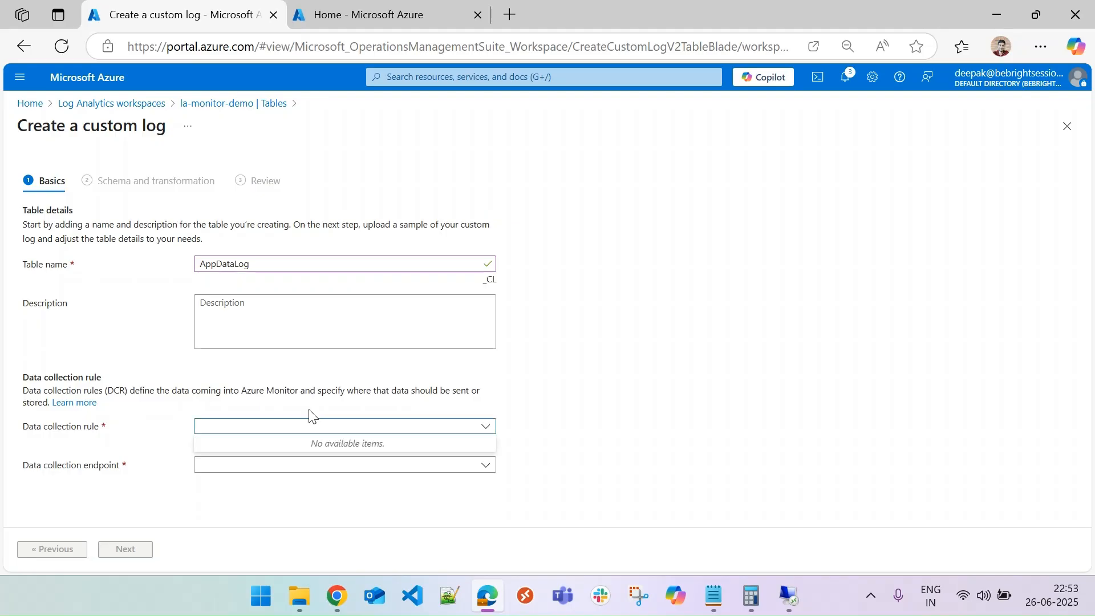
{"action": "left_click", "coordinate": [296, 444]}
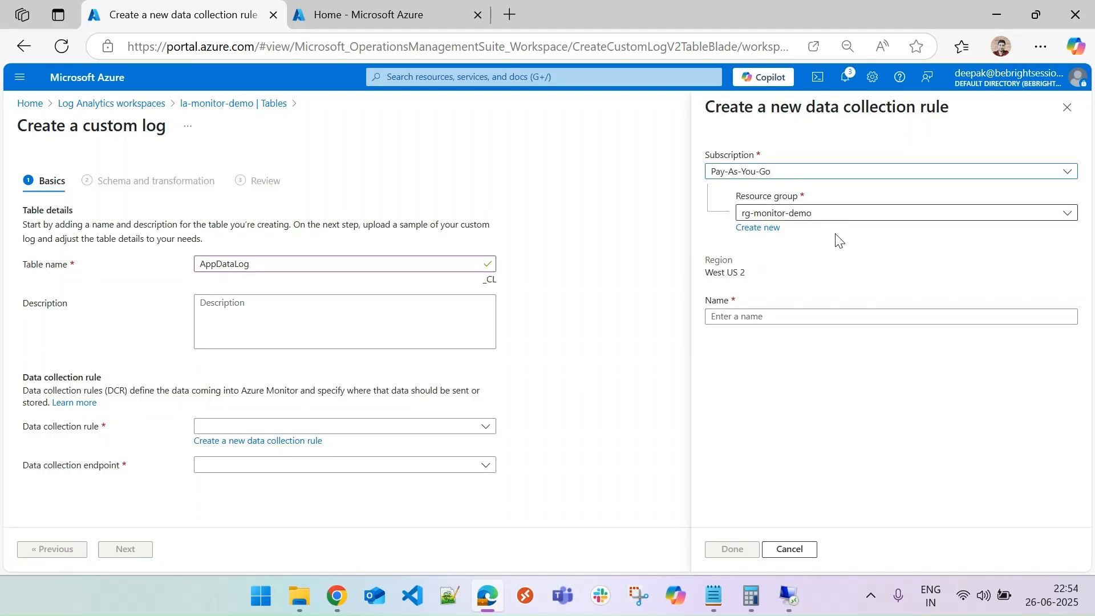
{"action": "left_click", "coordinate": [772, 315]}
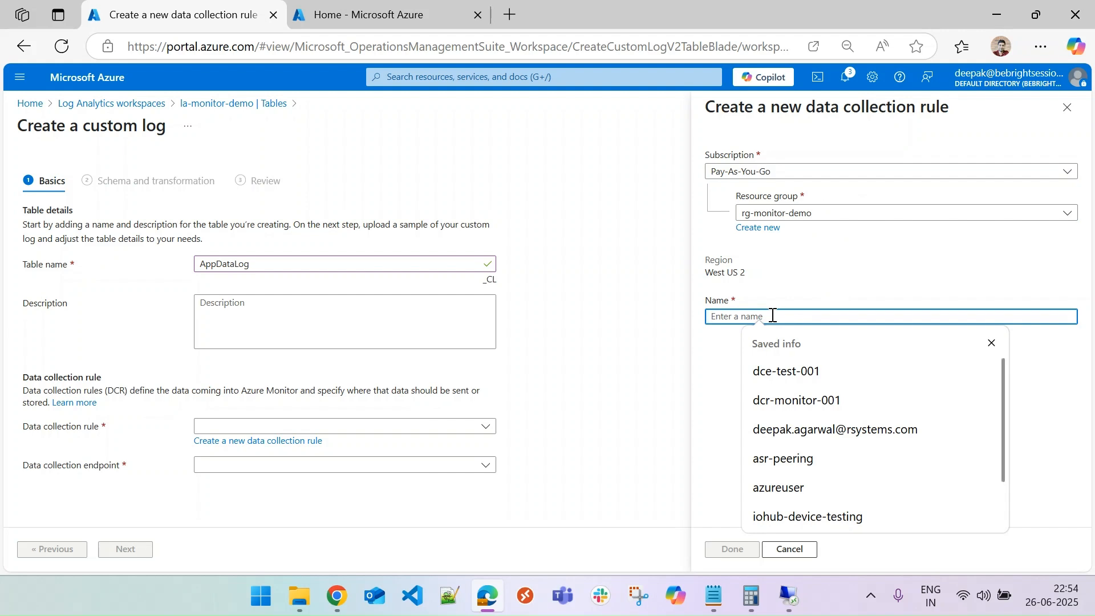
{"action": "type", "text": "DCR"}
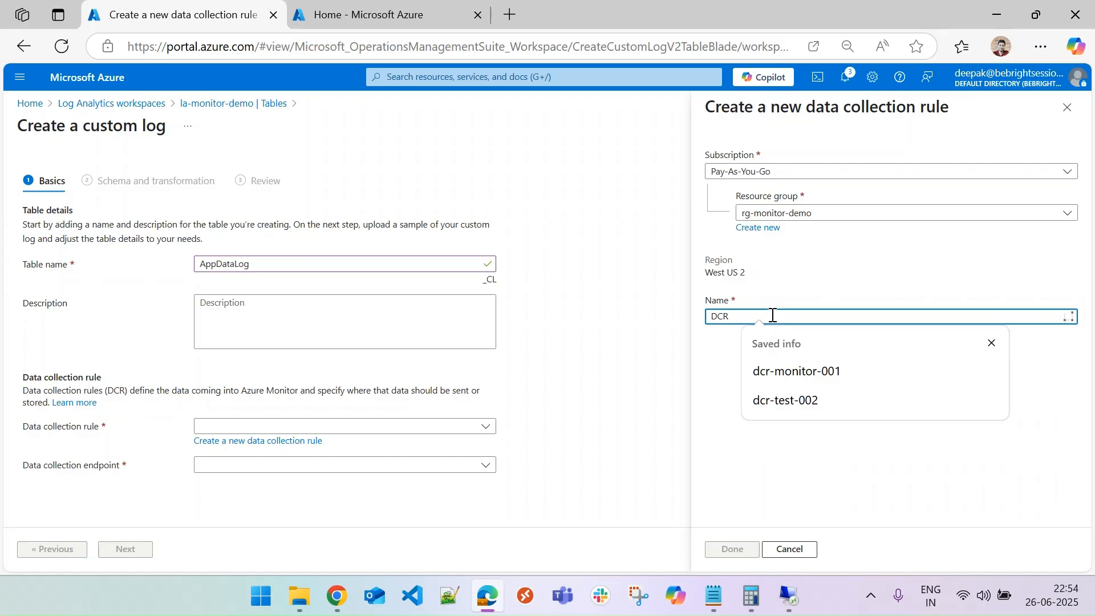
{"action": "left_click", "coordinate": [790, 373]}
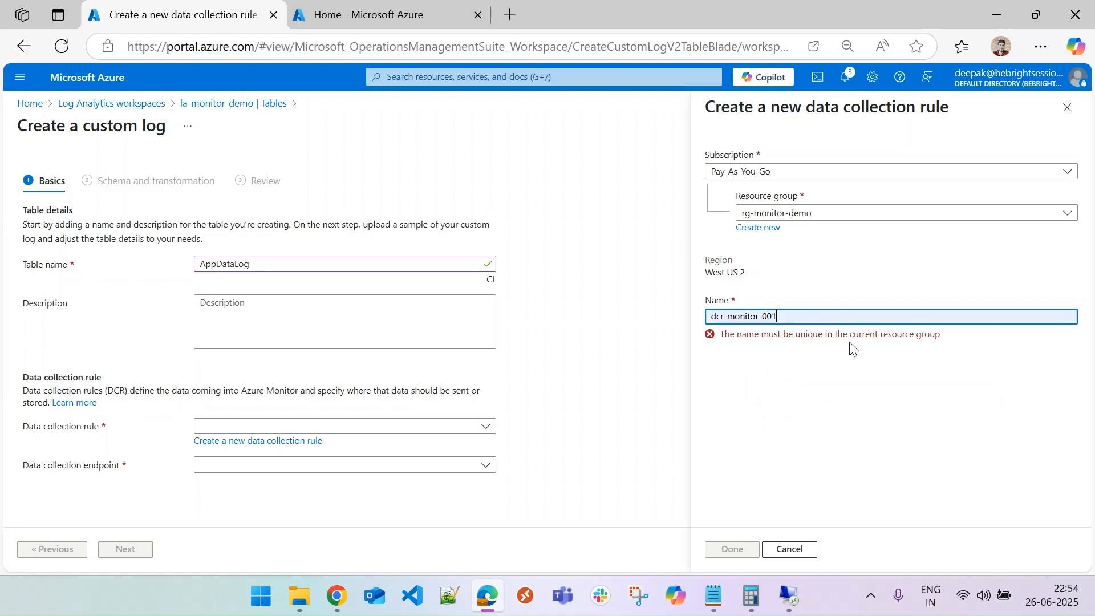
{"action": "key", "text": "BackSpace"}
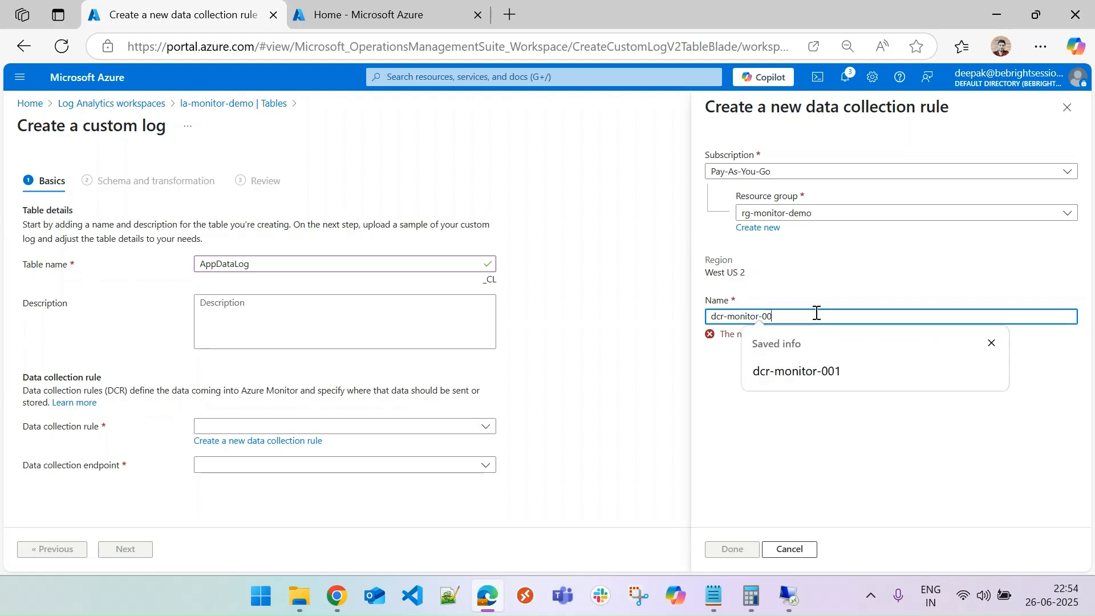
{"action": "type", "text": "2"}
{"action": "left_click", "coordinate": [751, 426]}
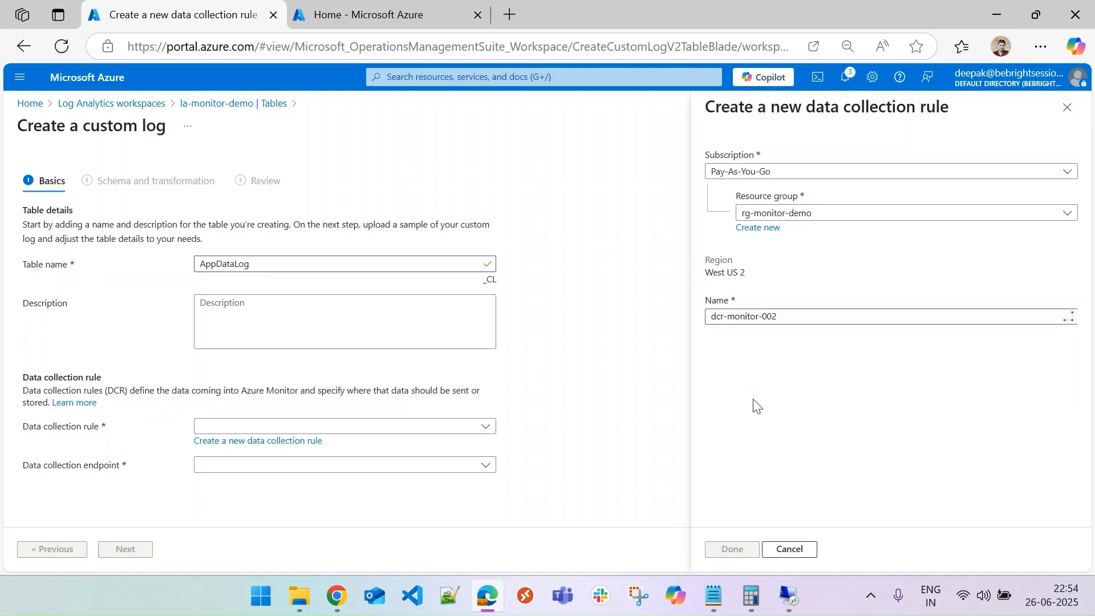
{"action": "left_click", "coordinate": [727, 548]}
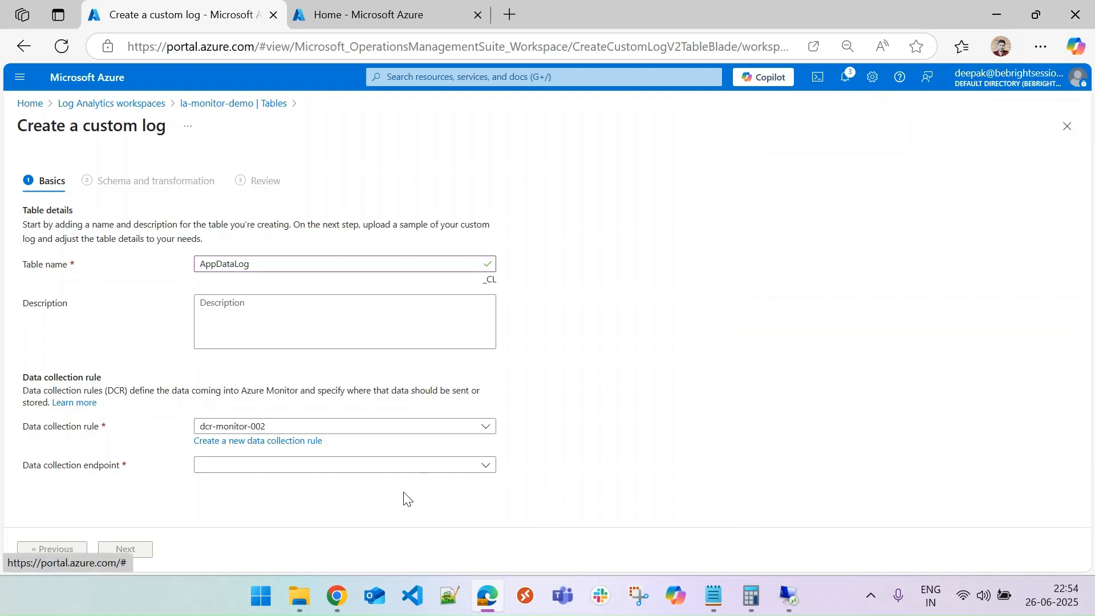
Select dce-test-001 as the data collection endpoint and continue to the schema and transformation stage.
{"action": "left_click", "coordinate": [230, 465]}
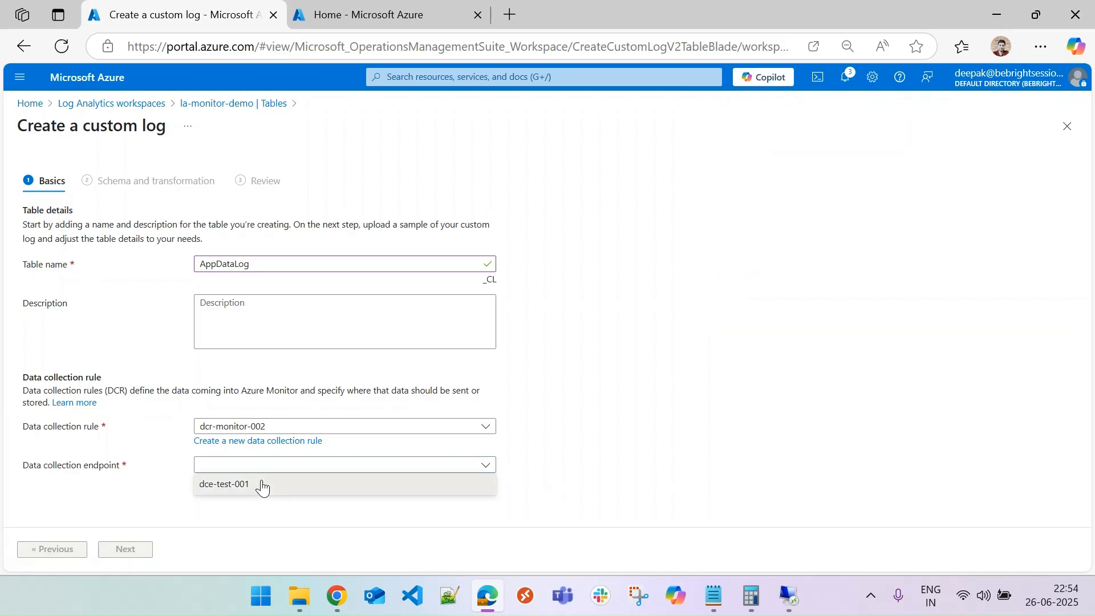
{"action": "left_click", "coordinate": [262, 486]}
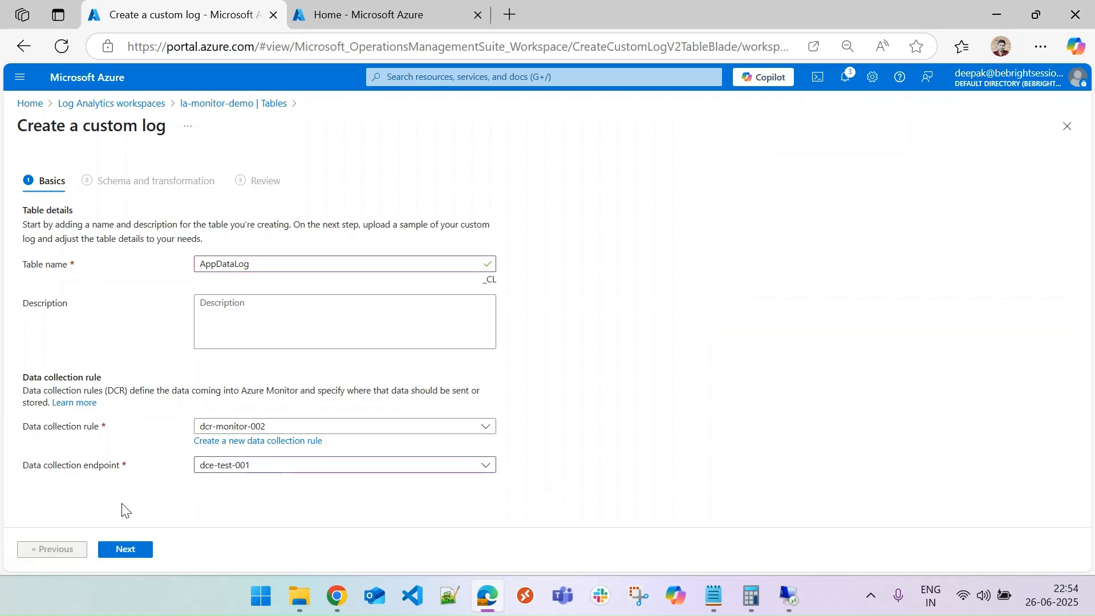
{"action": "left_click", "coordinate": [126, 550]}
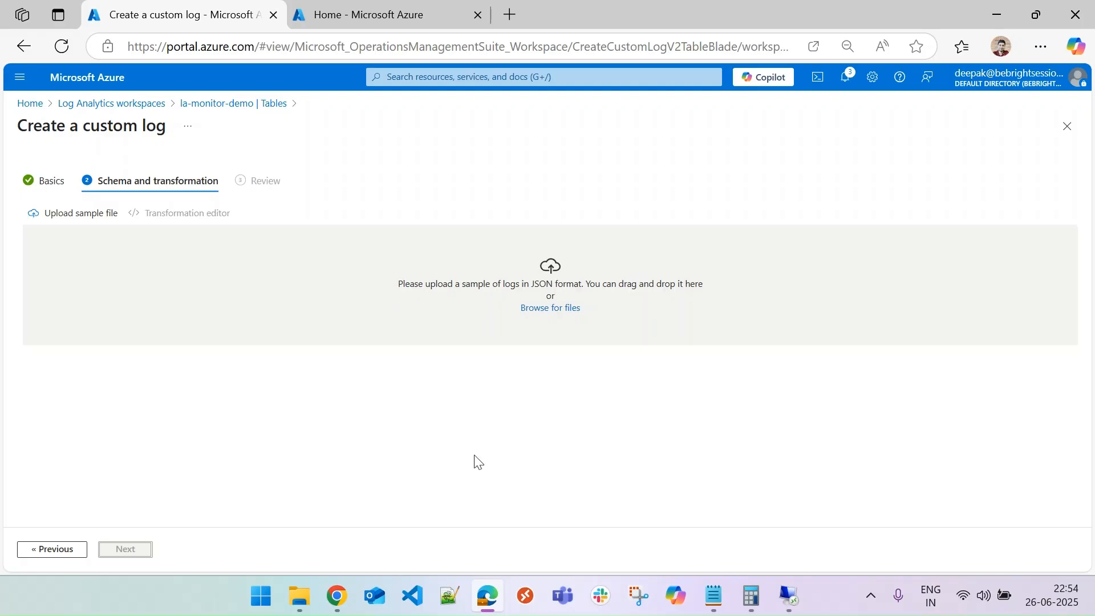
Open Sample_schema.json in Notepad and adjust the indentation of the RawData line.
{"action": "mouse_move", "coordinate": [307, 603]}
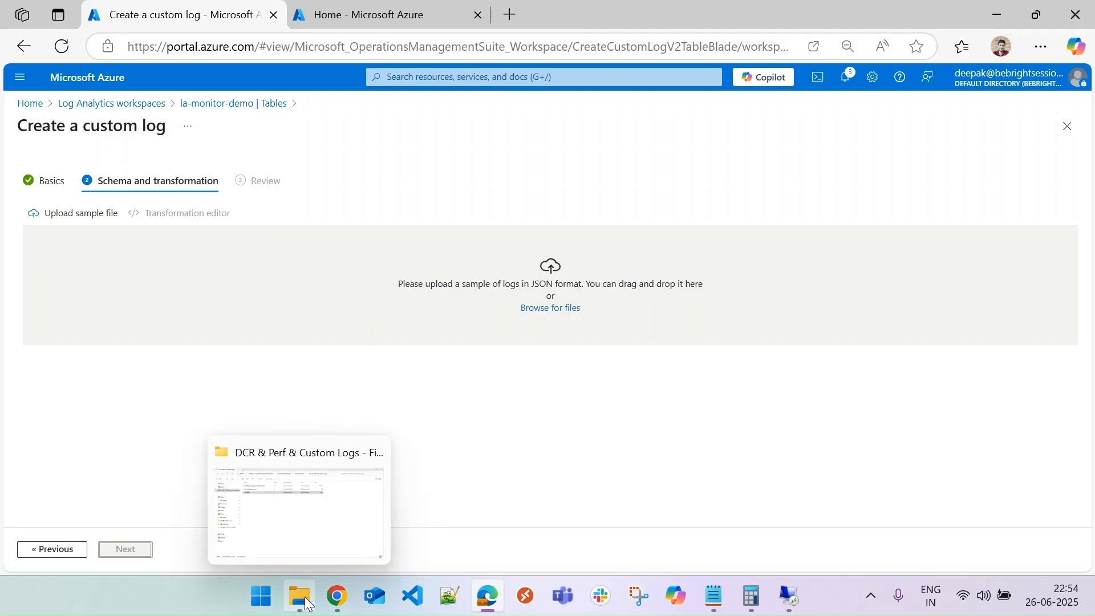
{"action": "left_click", "coordinate": [306, 603]}
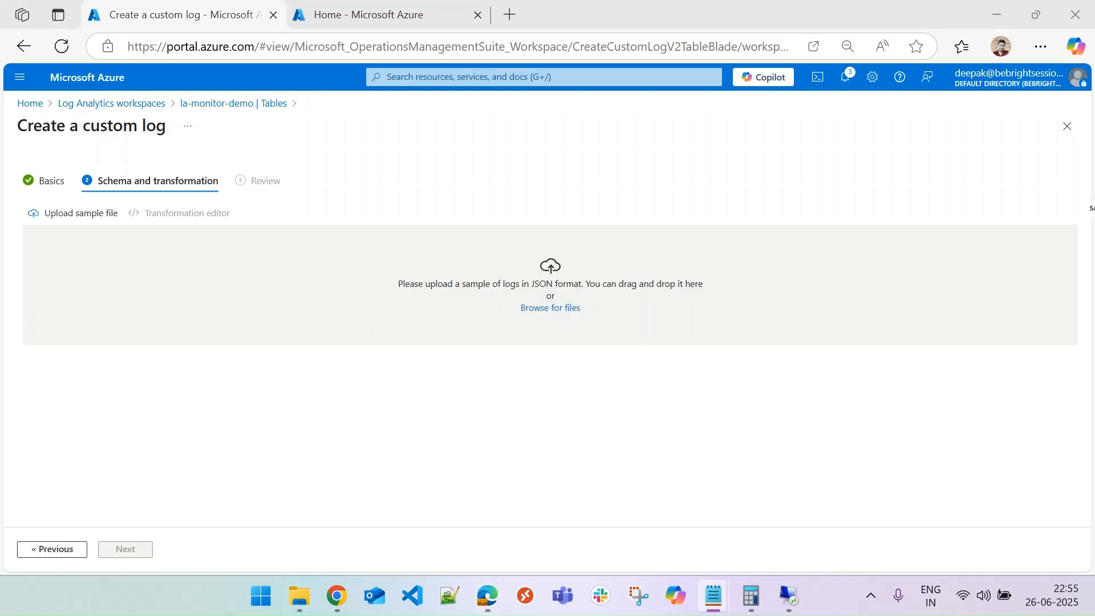
{"action": "left_click_drag", "start_coordinate": [1094, 320], "coordinate": [628, 151]}
{"action": "left_click_drag", "start_coordinate": [825, 150], "coordinate": [591, 142]}
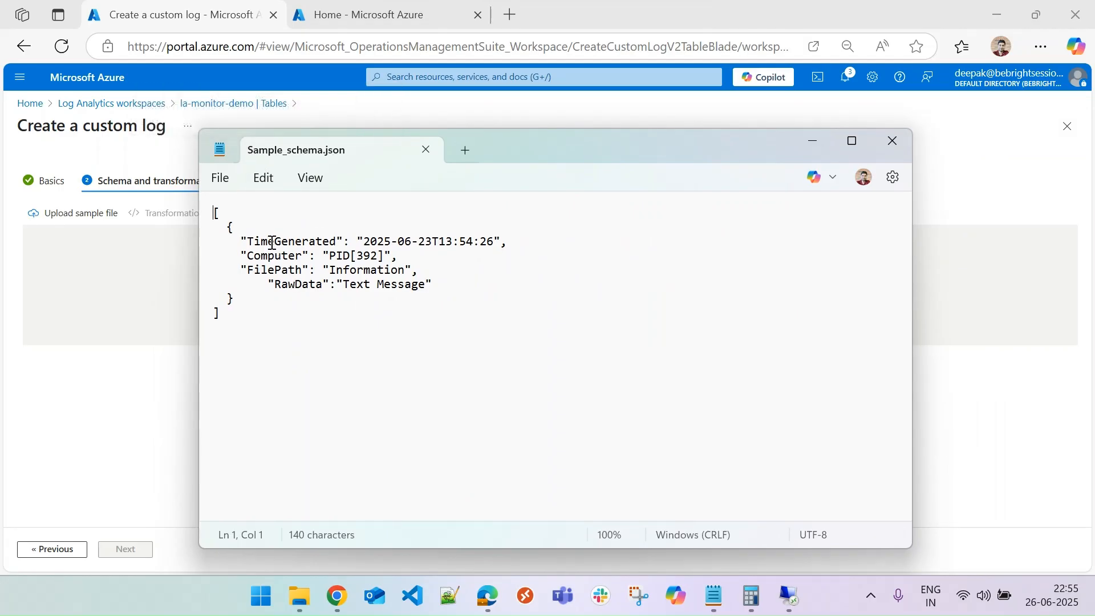
{"action": "left_click", "coordinate": [271, 287]}
{"action": "key", "text": "BackSpace"}
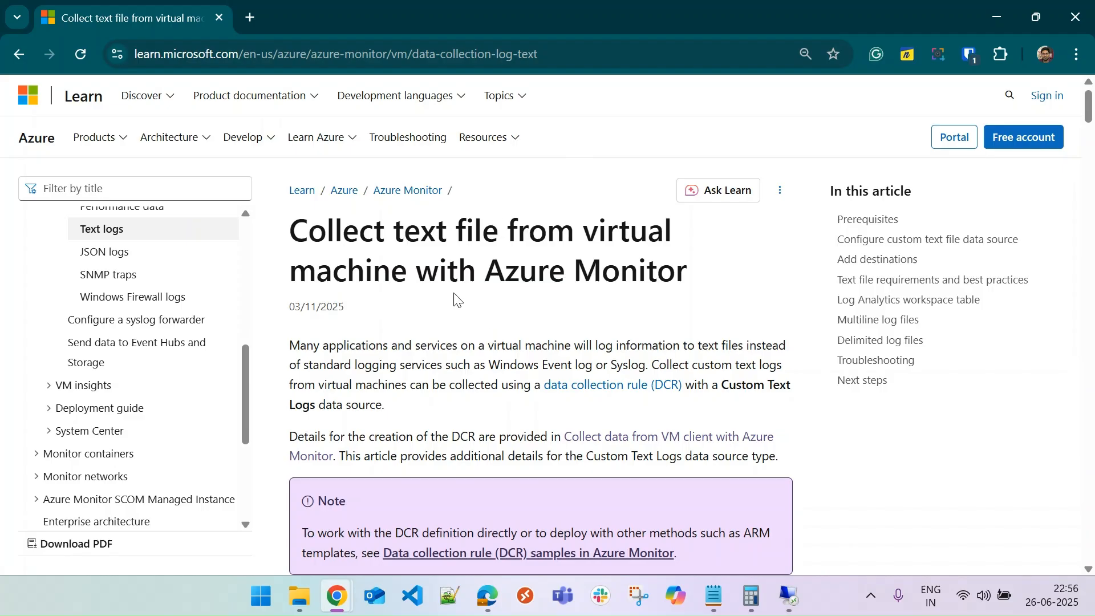
Review the Create custom table section of the Azure Monitor text log documentation for the expected column names.
{"action": "left_click_drag", "start_coordinate": [1089, 116], "coordinate": [1089, 159]}
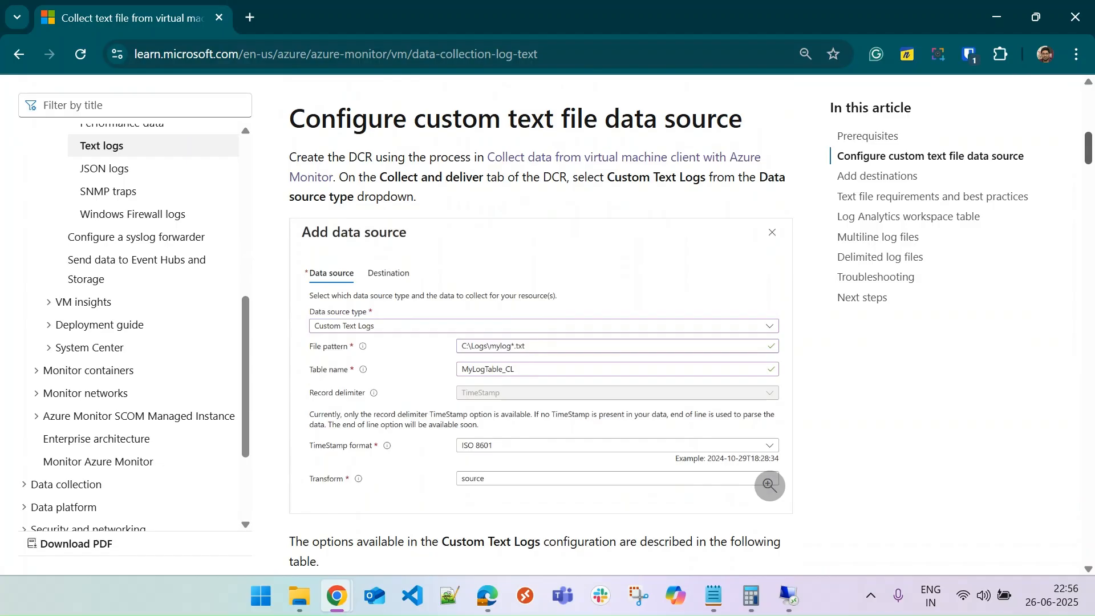
{"action": "left_click_drag", "start_coordinate": [1089, 158], "coordinate": [1089, 365]}
{"action": "left_click_drag", "start_coordinate": [295, 119], "coordinate": [519, 117]}
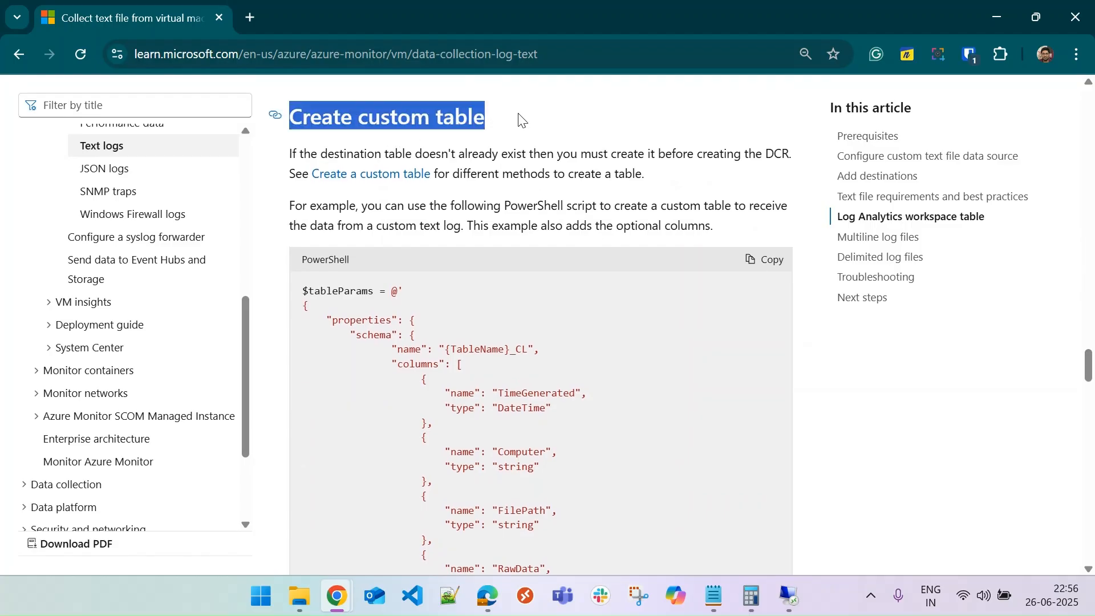
{"action": "left_click", "coordinate": [657, 271]}
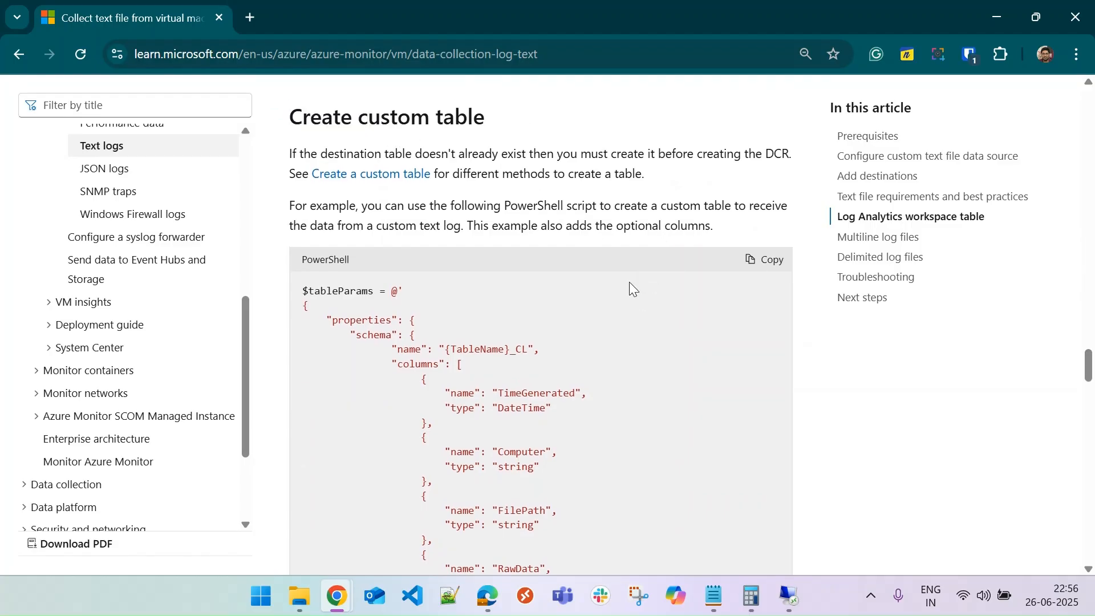
{"action": "scroll", "coordinate": [628, 281], "scroll_direction": "down", "scroll_amount": 3}
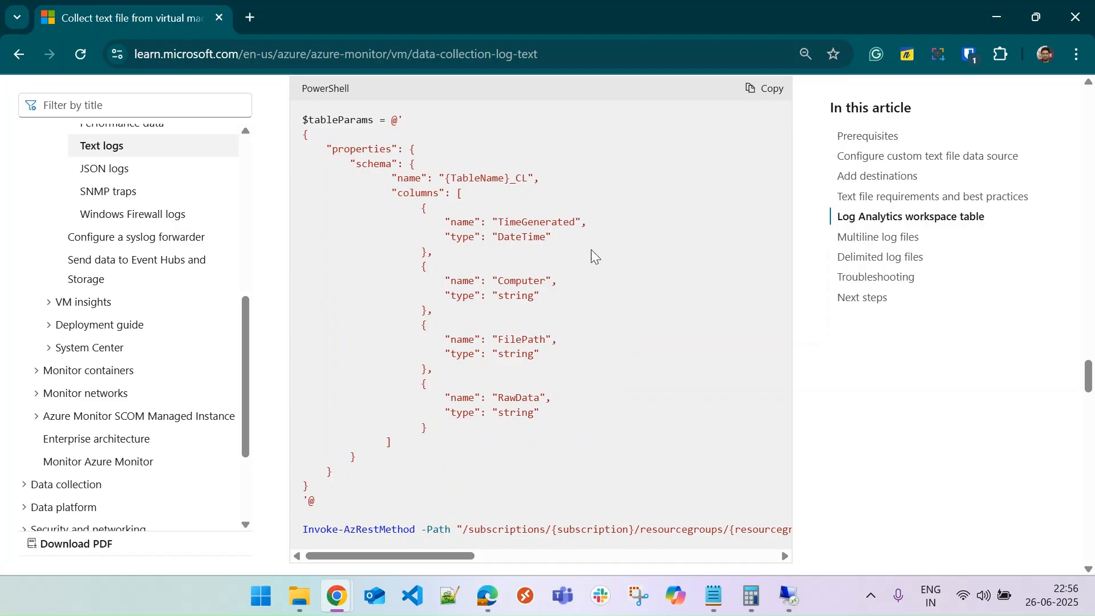
{"action": "double_click", "coordinate": [543, 222]}
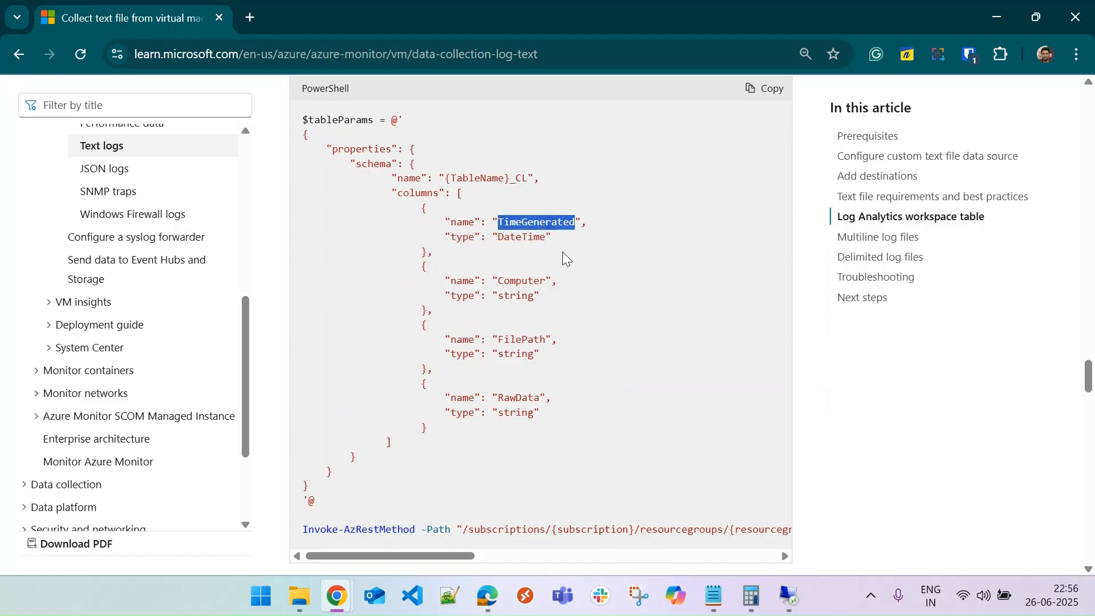
{"action": "double_click", "coordinate": [520, 281]}
{"action": "left_click", "coordinate": [525, 341]}
{"action": "double_click", "coordinate": [525, 341]}
{"action": "double_click", "coordinate": [519, 398]}
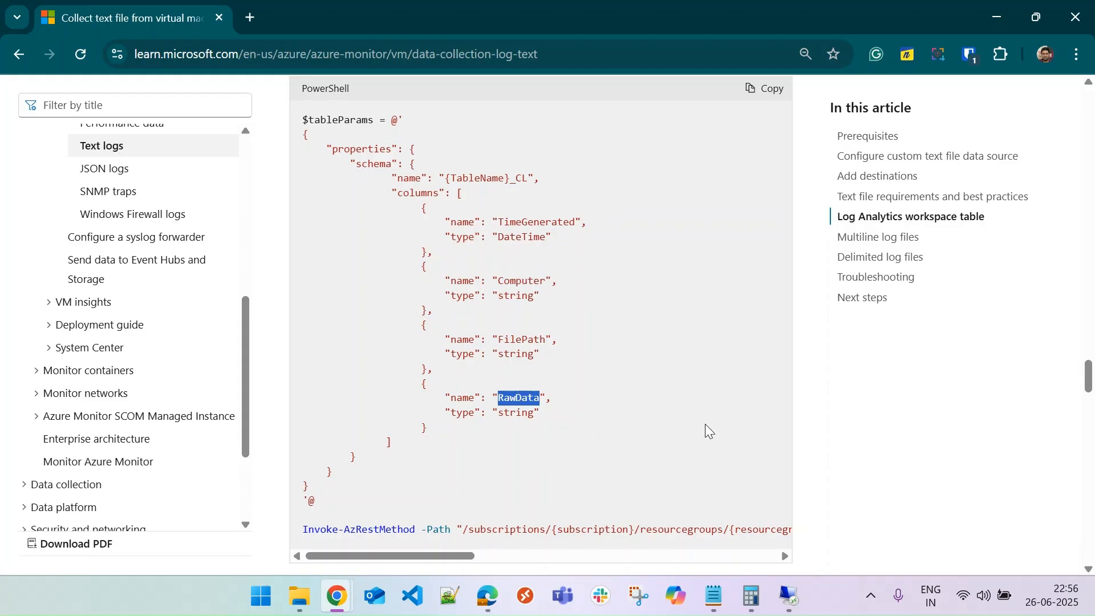
{"action": "scroll", "coordinate": [675, 409], "scroll_direction": "down", "scroll_amount": 5}
{"action": "middle_click", "coordinate": [675, 409]}
{"action": "scroll", "coordinate": [599, 247], "scroll_direction": "up", "scroll_amount": 12}
{"action": "scroll", "coordinate": [602, 335], "scroll_direction": "down", "scroll_amount": 5}
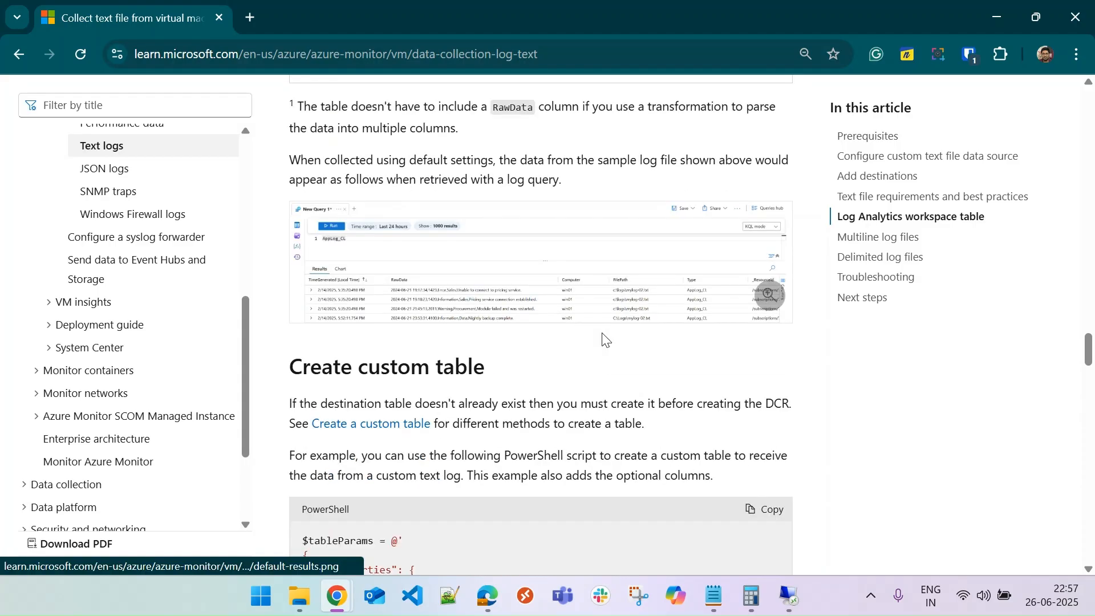
{"action": "scroll", "coordinate": [605, 340], "scroll_direction": "down", "scroll_amount": 5}
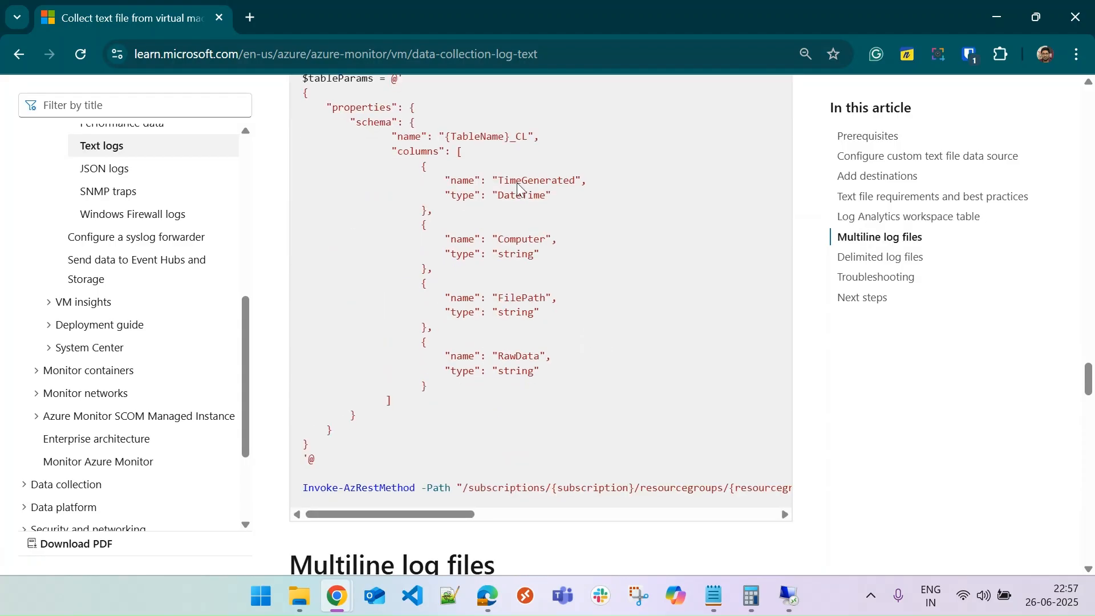
Minimize the browser and close Sample_schema.json without saving the changes.
{"action": "left_click", "coordinate": [997, 17]}
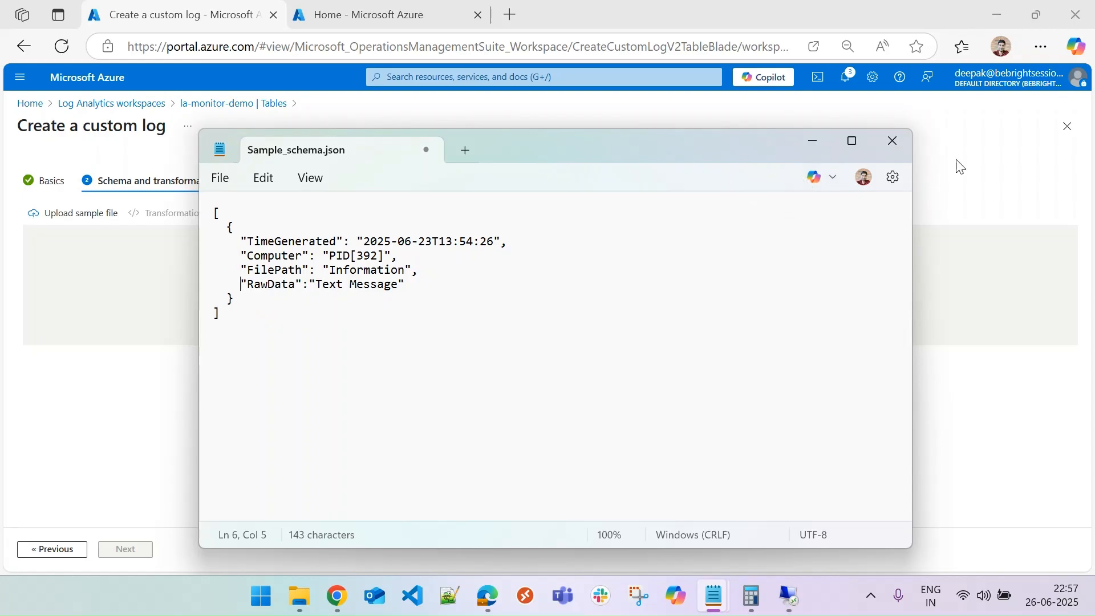
{"action": "left_click", "coordinate": [897, 140]}
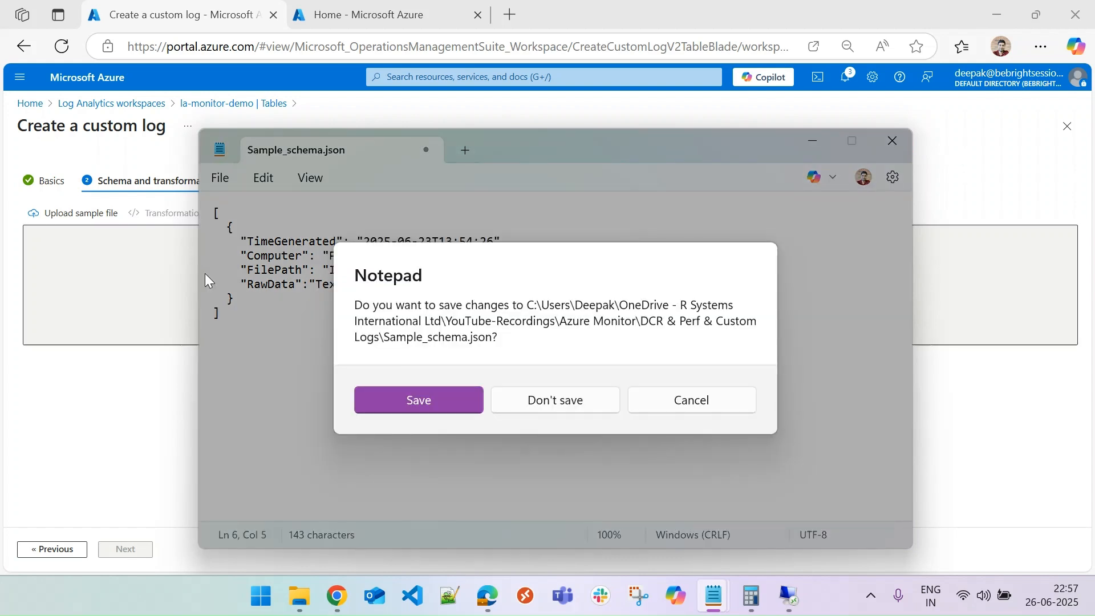
{"action": "left_click", "coordinate": [573, 406]}
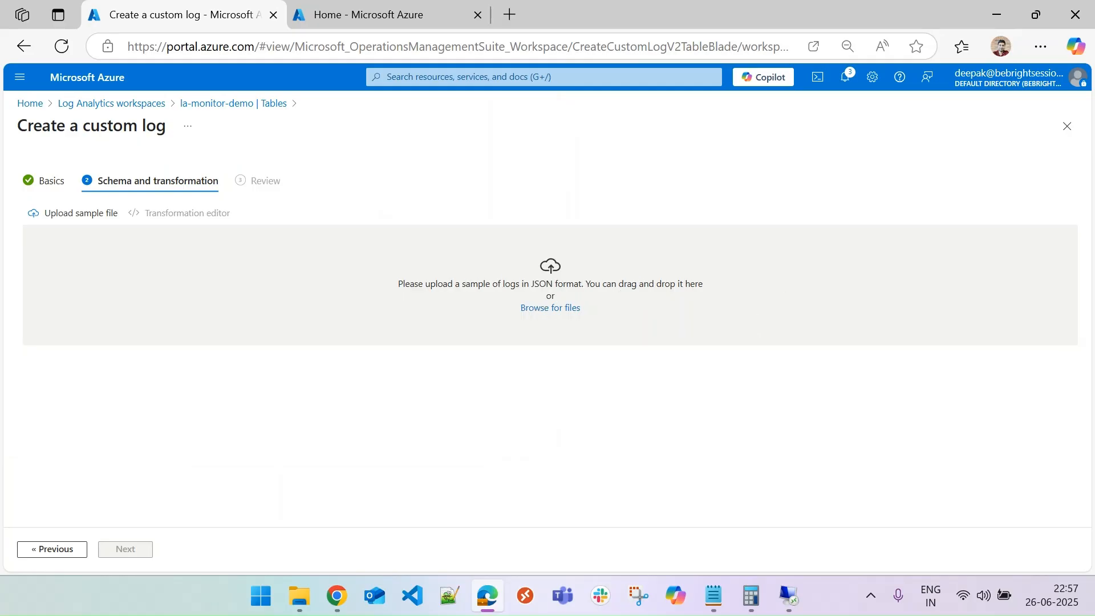
Upload Sample_schema.json as the sample log file and proceed to the review stage.
{"action": "key", "text": "alt+Tab"}
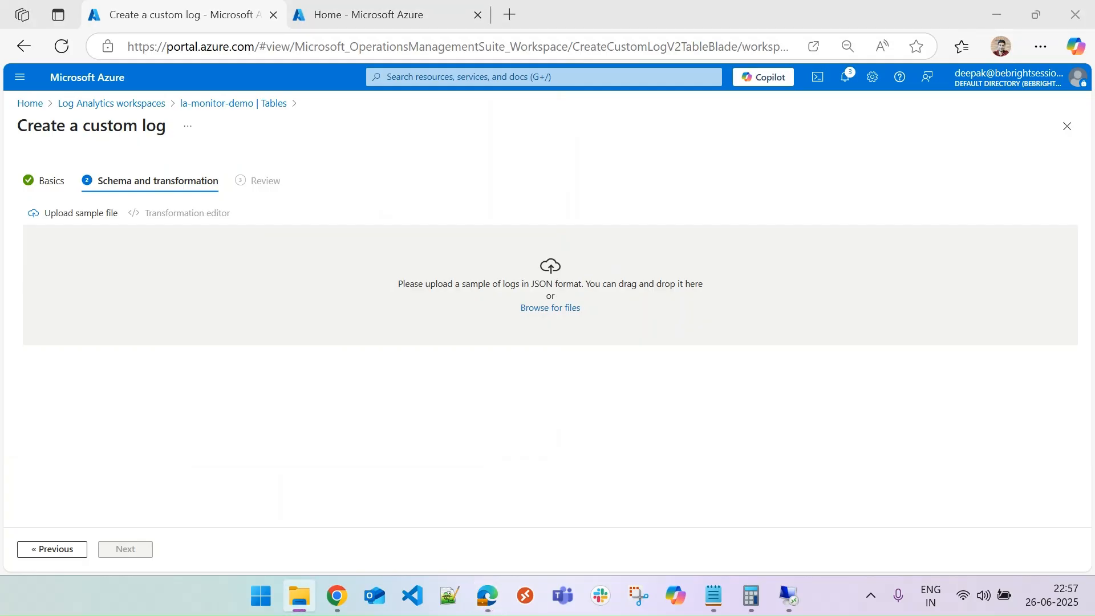
{"action": "left_click_drag", "start_coordinate": [941, 342], "coordinate": [601, 288]}
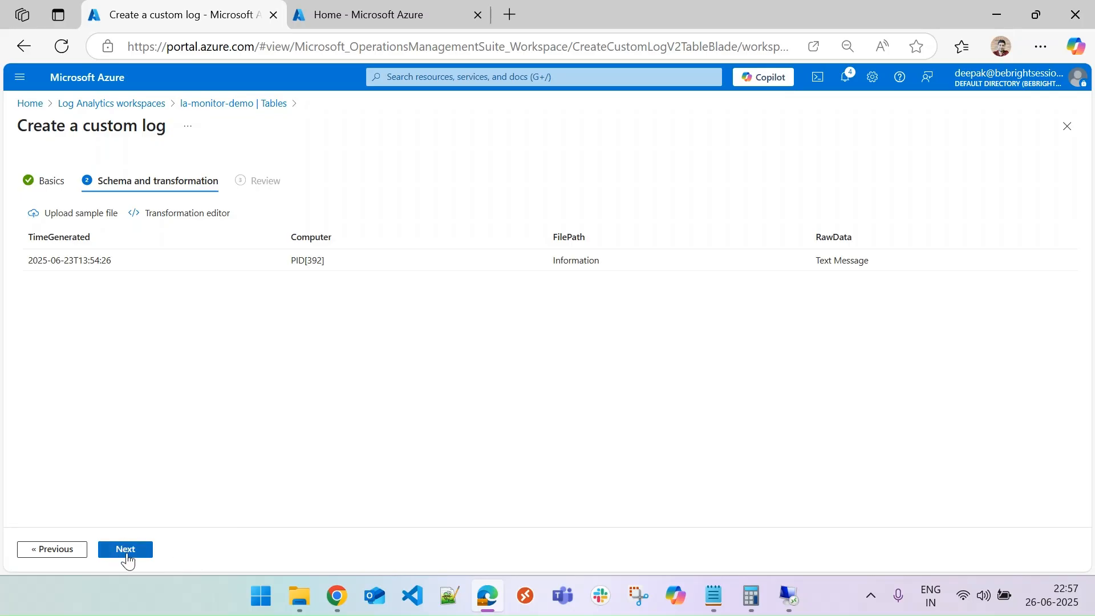
{"action": "left_click", "coordinate": [126, 551]}
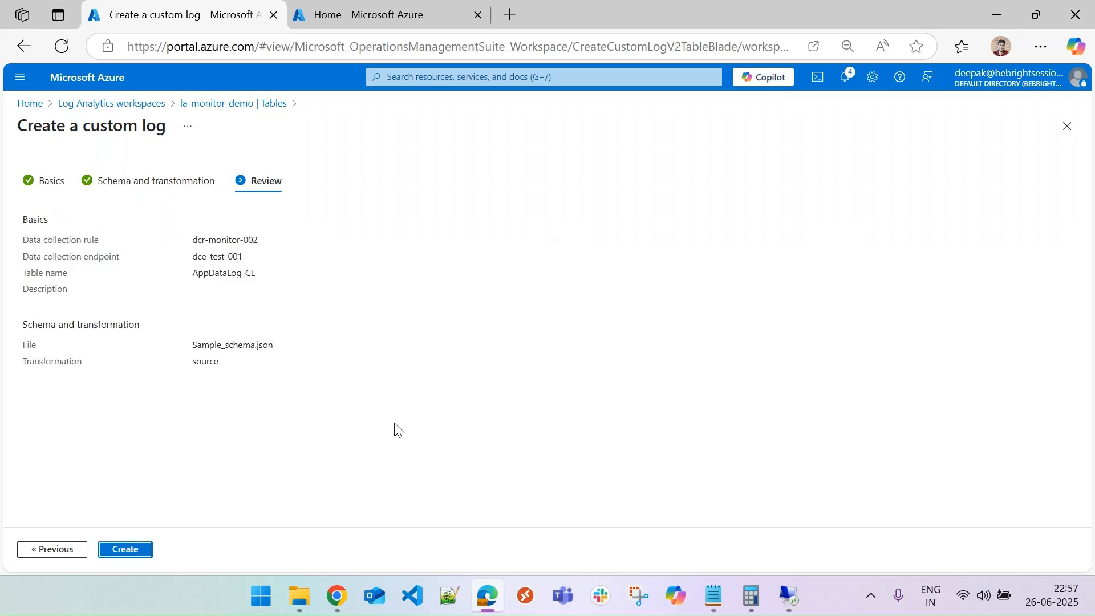
Create the AppDataLog_CL custom table, then open its schema editor to review the columns and close it without saving.
{"action": "left_click", "coordinate": [127, 550]}
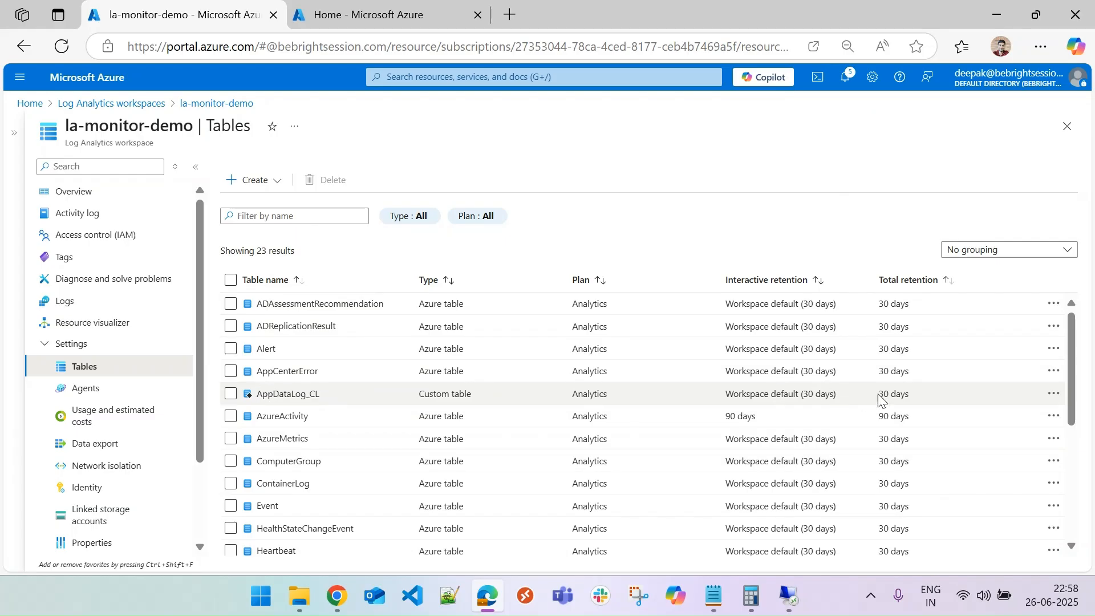
{"action": "left_click", "coordinate": [1052, 394]}
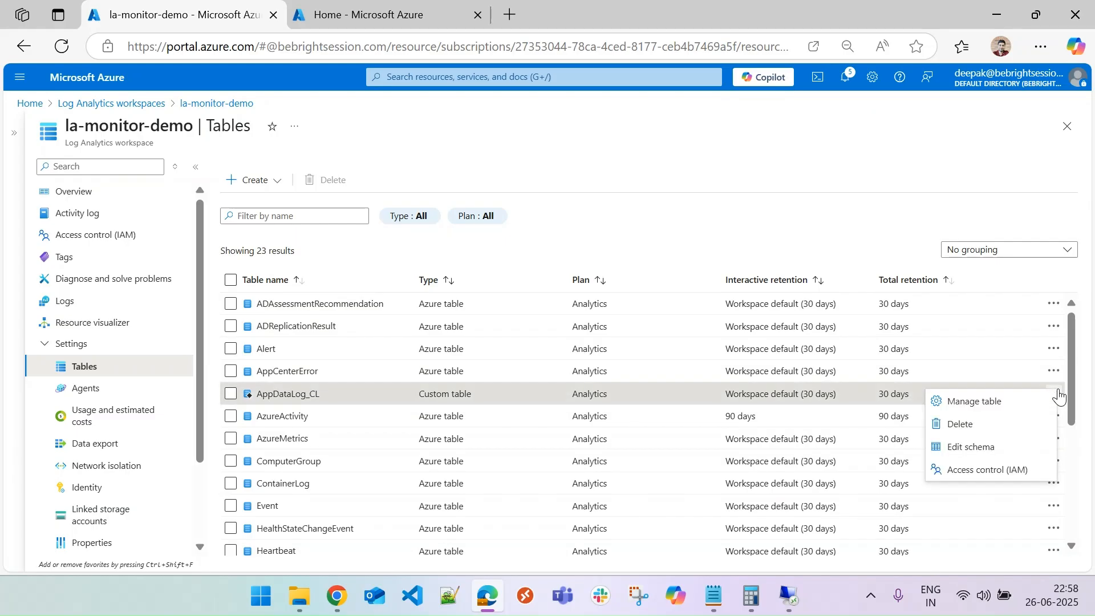
{"action": "left_click", "coordinate": [990, 448]}
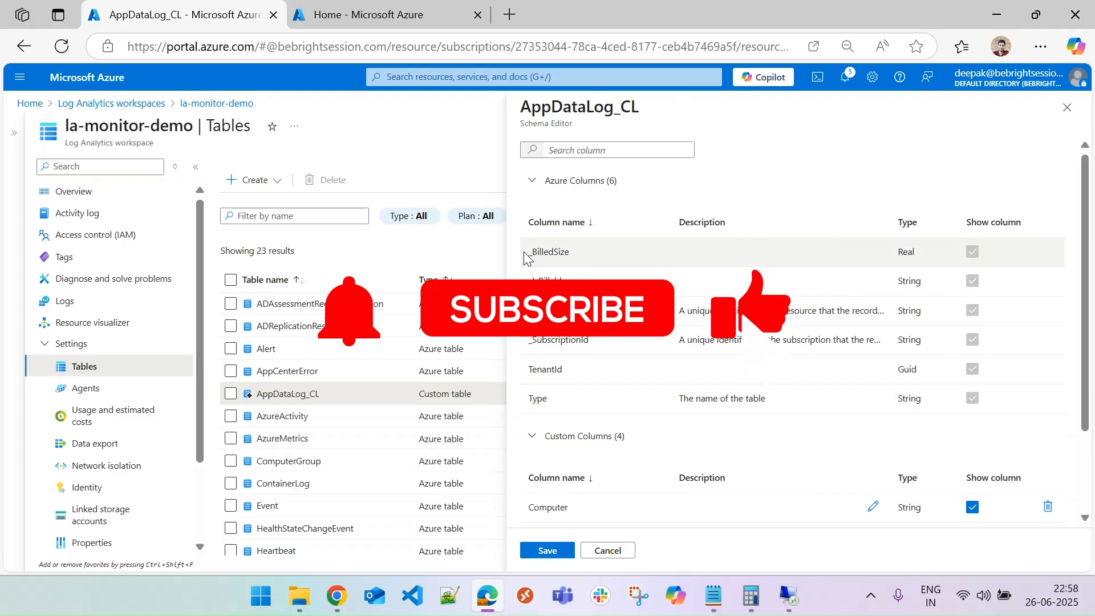
{"action": "left_click_drag", "start_coordinate": [523, 256], "coordinate": [587, 398]}
{"action": "scroll", "coordinate": [728, 447], "scroll_direction": "down", "scroll_amount": 2}
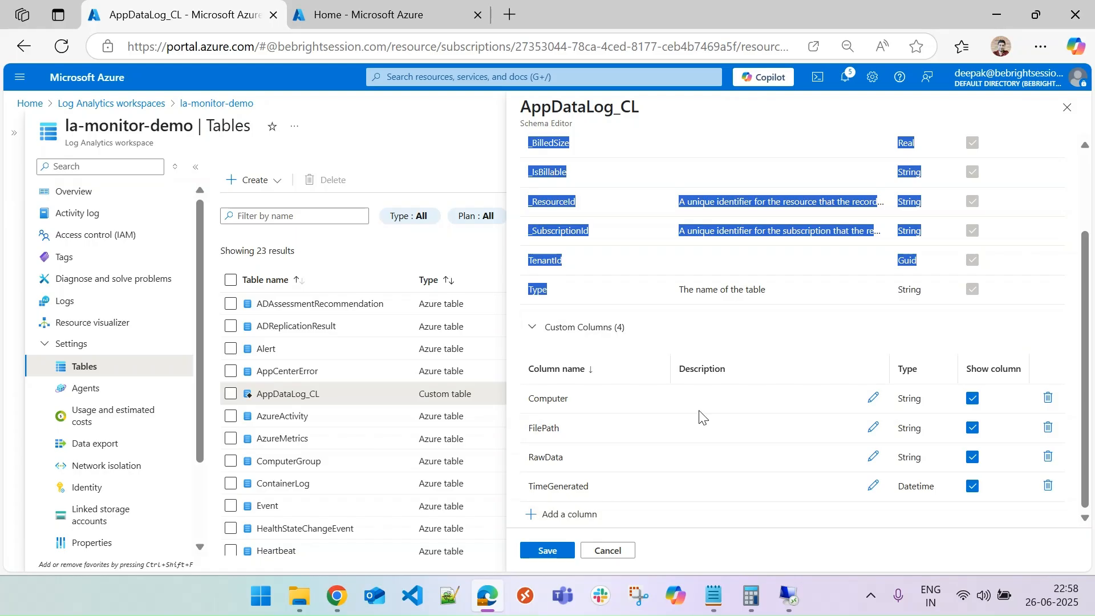
{"action": "left_click", "coordinate": [606, 551]}
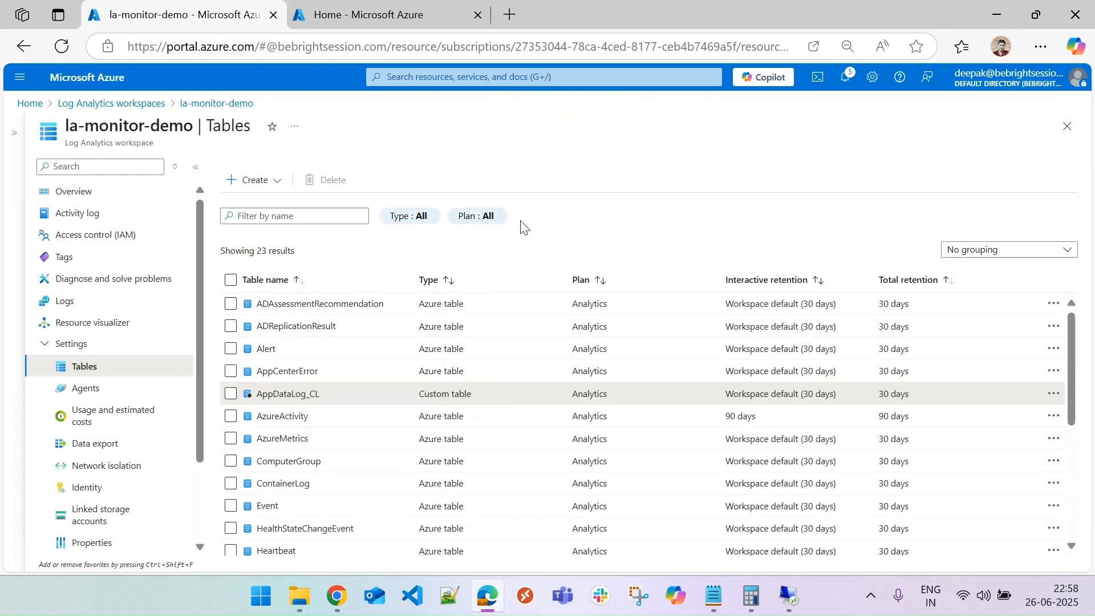
Open the data sources of the dcr-monitor-002 collection rule and start adding a Custom Text Logs data source.
{"action": "left_click", "coordinate": [30, 103]}
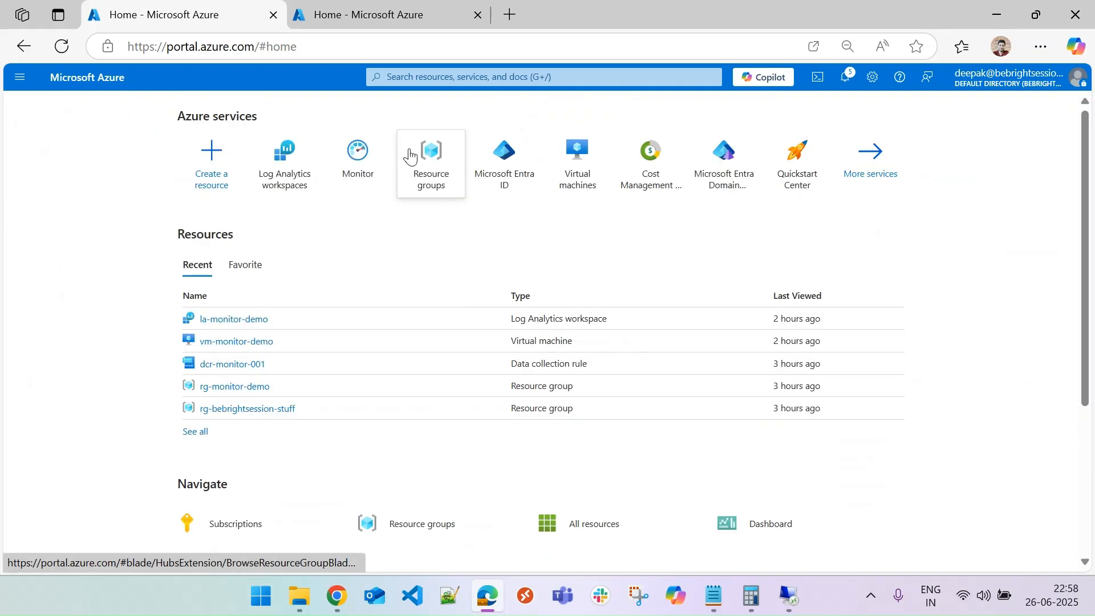
{"action": "mouse_move", "coordinate": [422, 163]}
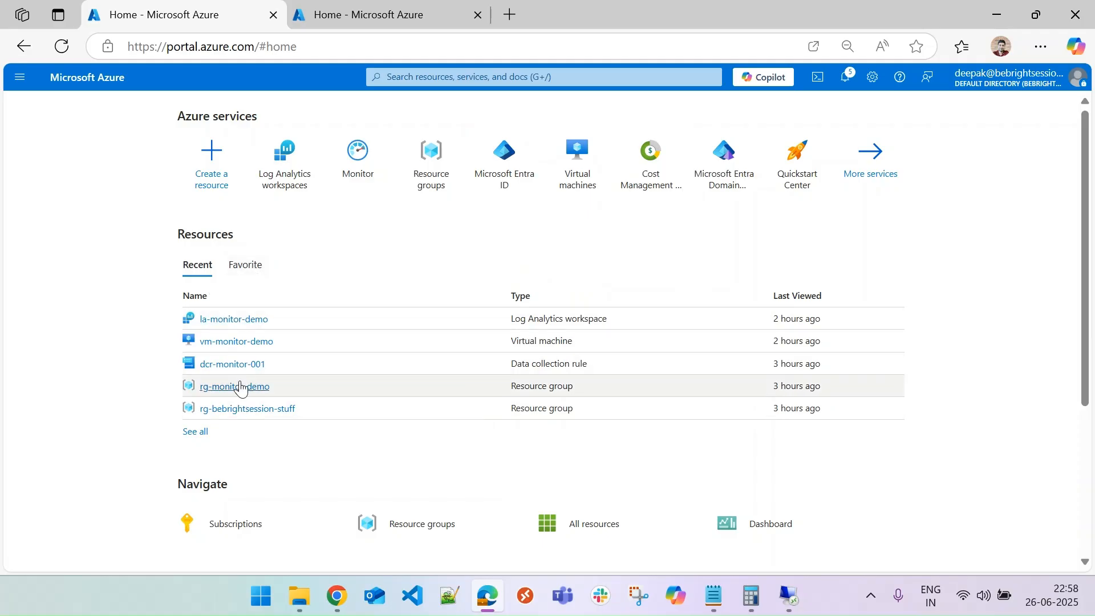
{"action": "left_click", "coordinate": [233, 365]}
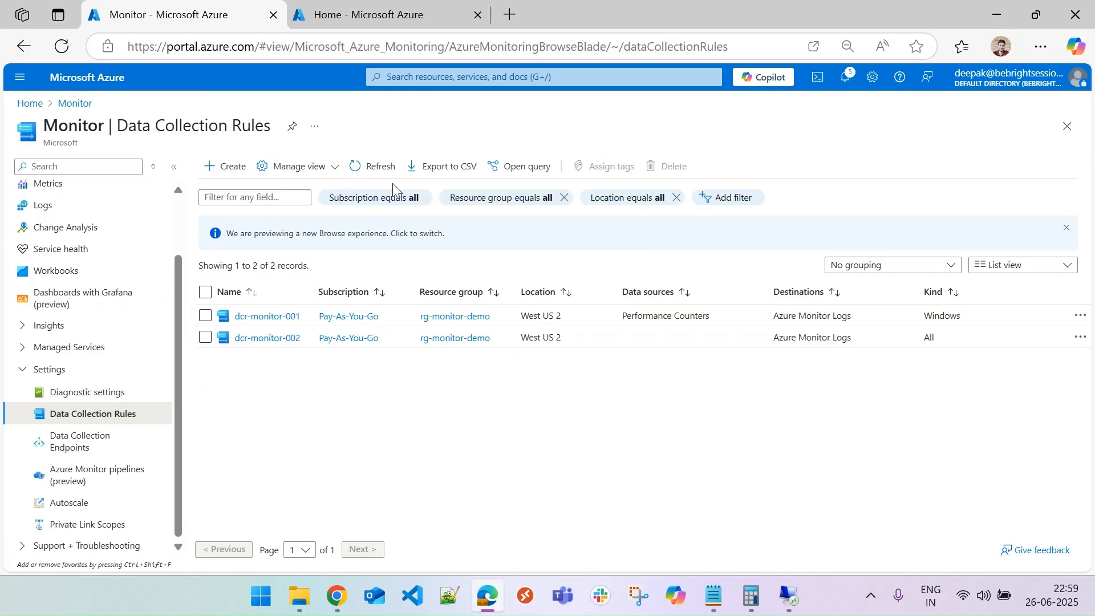
{"action": "left_click", "coordinate": [270, 340]}
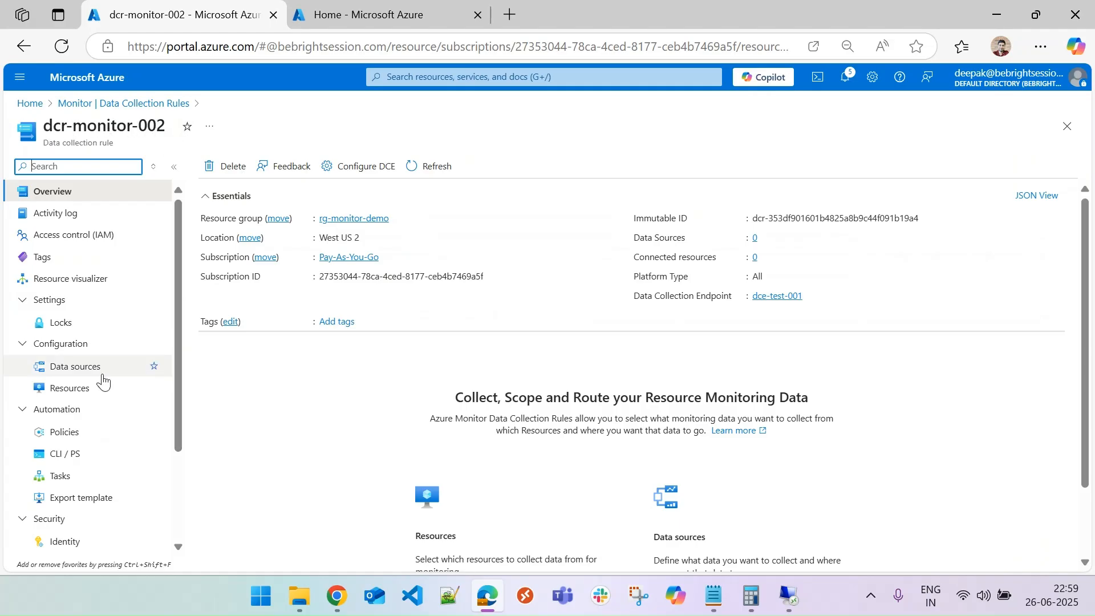
{"action": "left_click", "coordinate": [57, 366]}
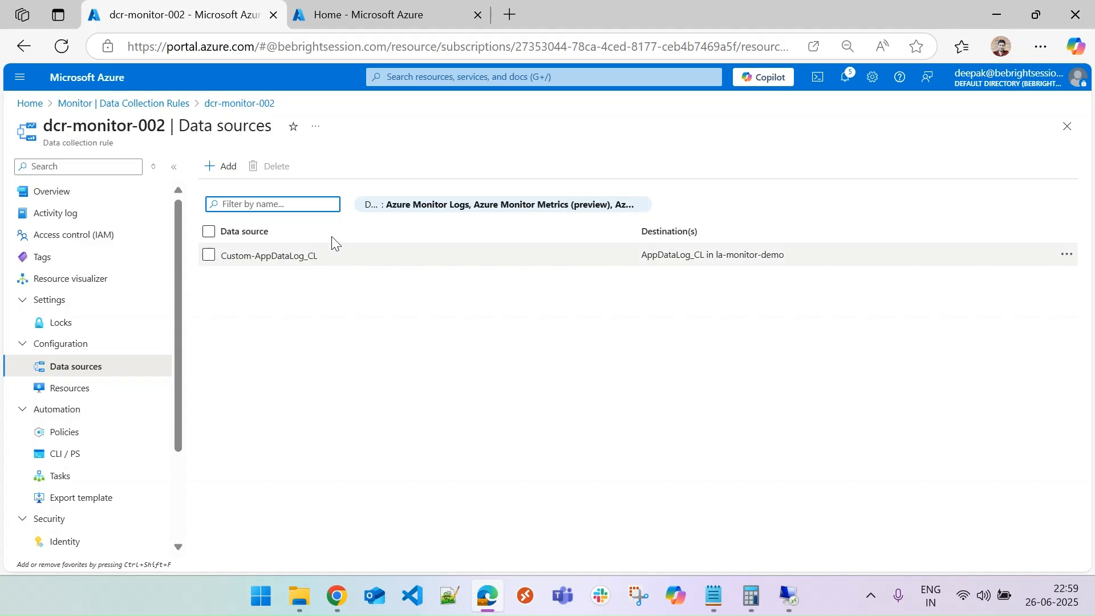
{"action": "left_click", "coordinate": [280, 256]}
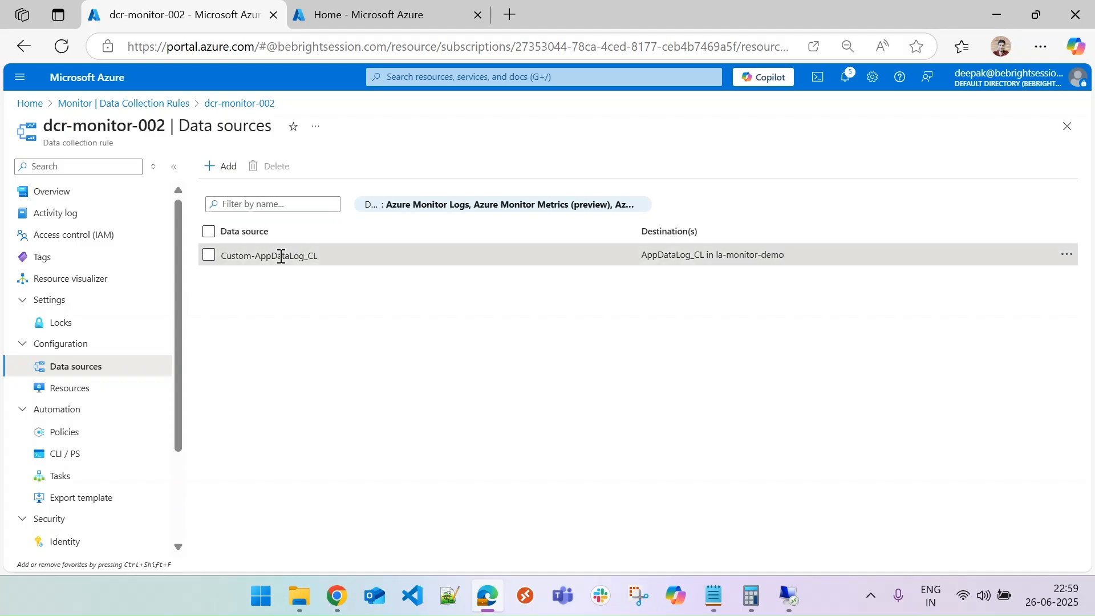
{"action": "left_click", "coordinate": [208, 255]}
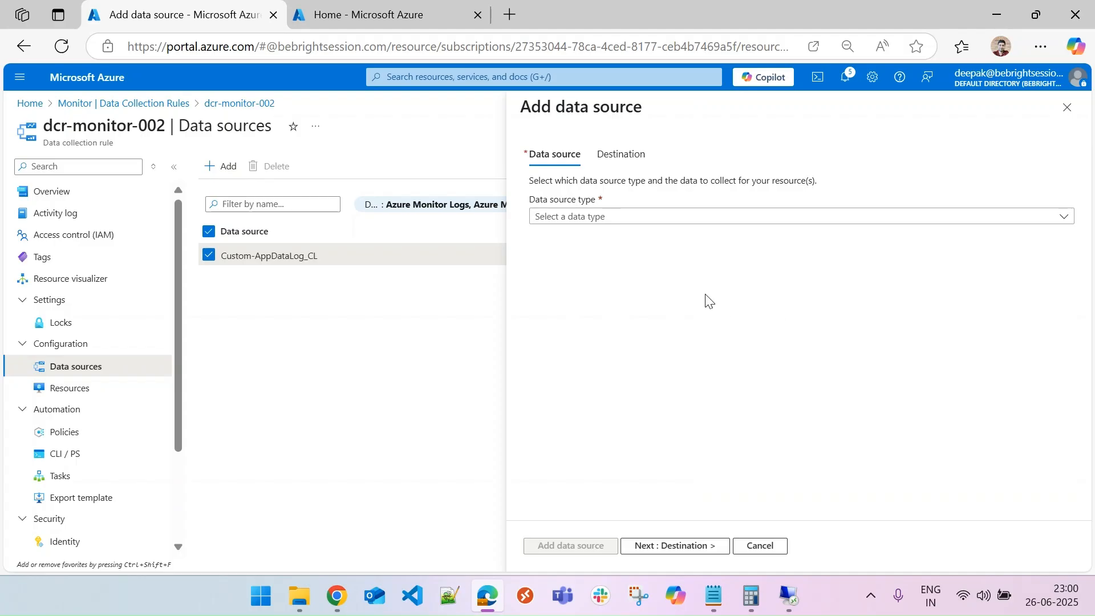
{"action": "left_click", "coordinate": [643, 223]}
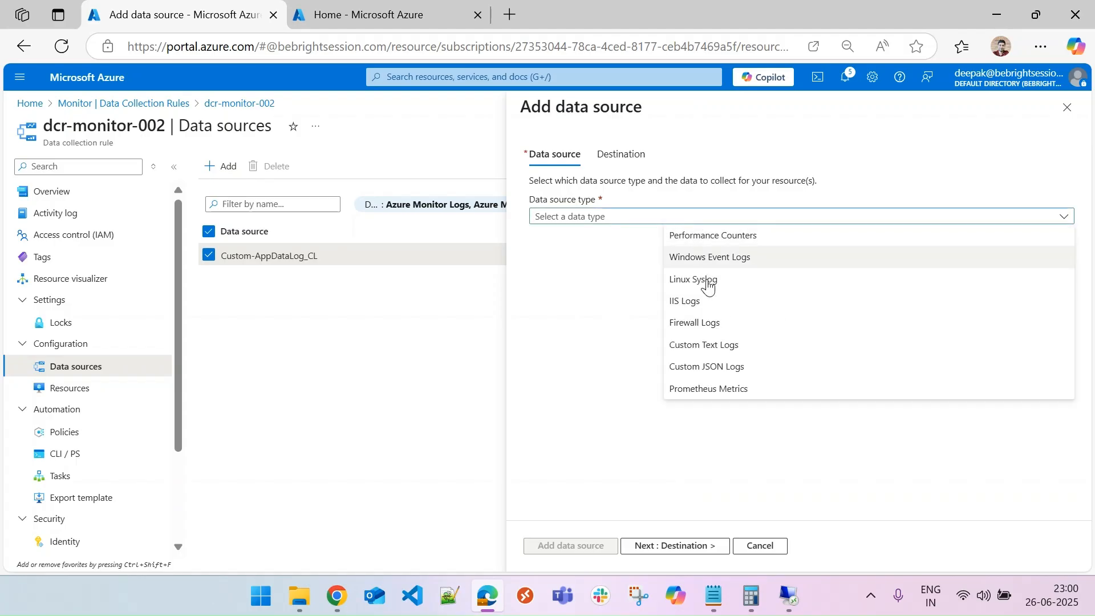
{"action": "left_click", "coordinate": [725, 347]}
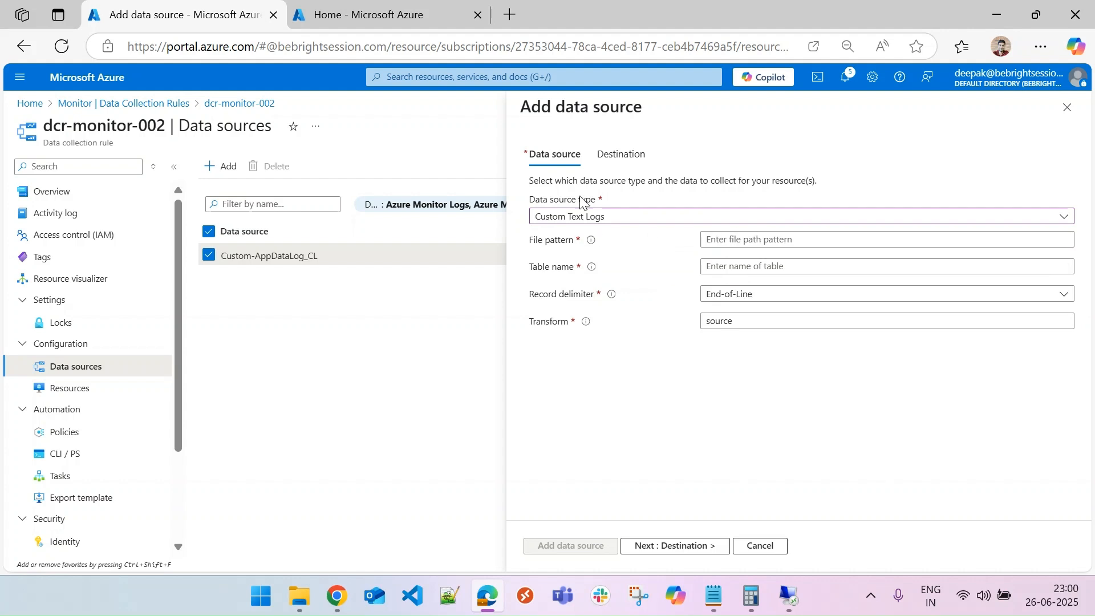
{"action": "left_click", "coordinate": [733, 240]}
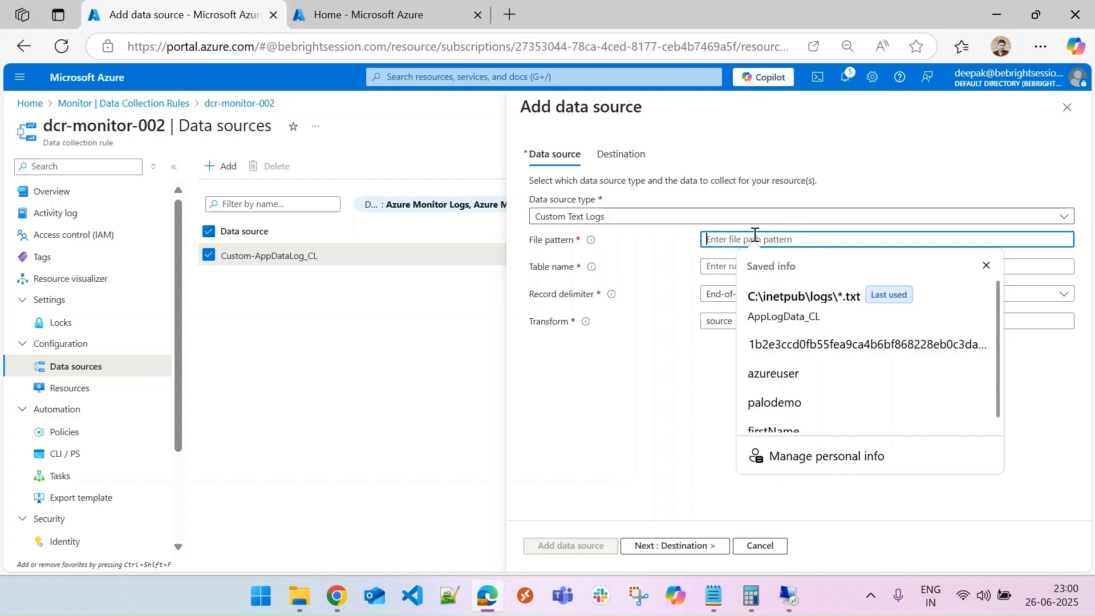
{"action": "left_click", "coordinate": [689, 374]}
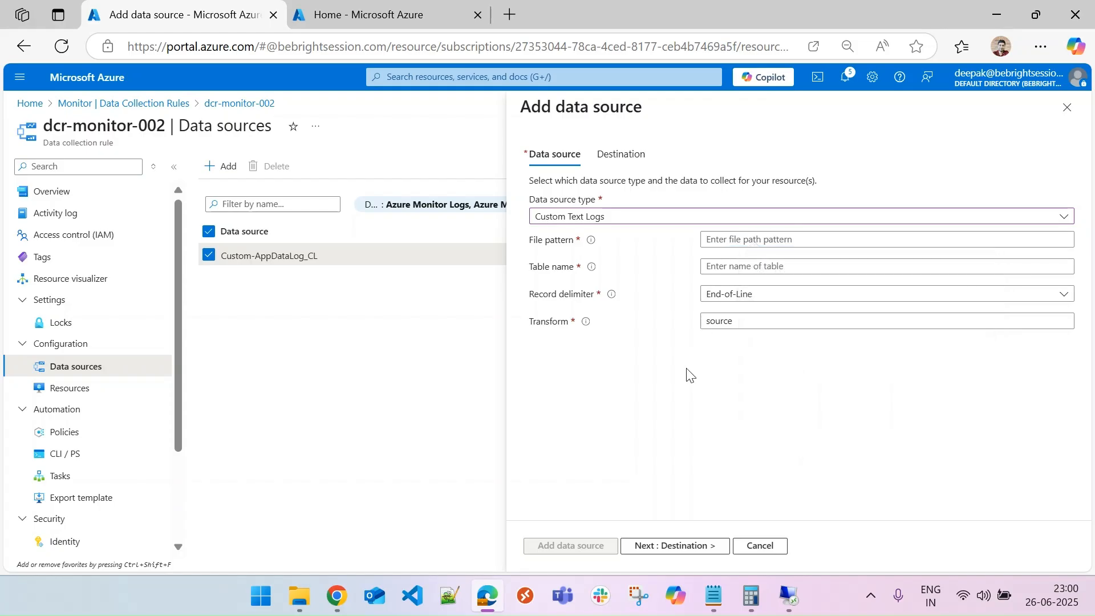
On the VM's remote desktop, create a new folder named logs inside C:\inetpub and open it.
{"action": "left_click", "coordinate": [790, 597]}
{"action": "left_click", "coordinate": [904, 54]}
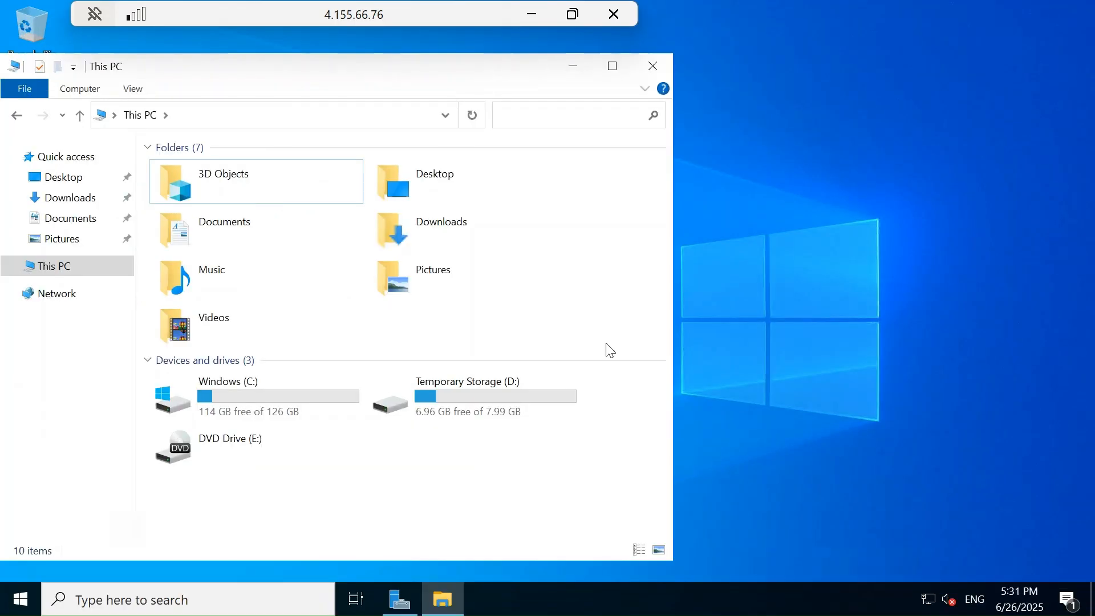
{"action": "left_click_drag", "start_coordinate": [487, 65], "coordinate": [757, 69]}
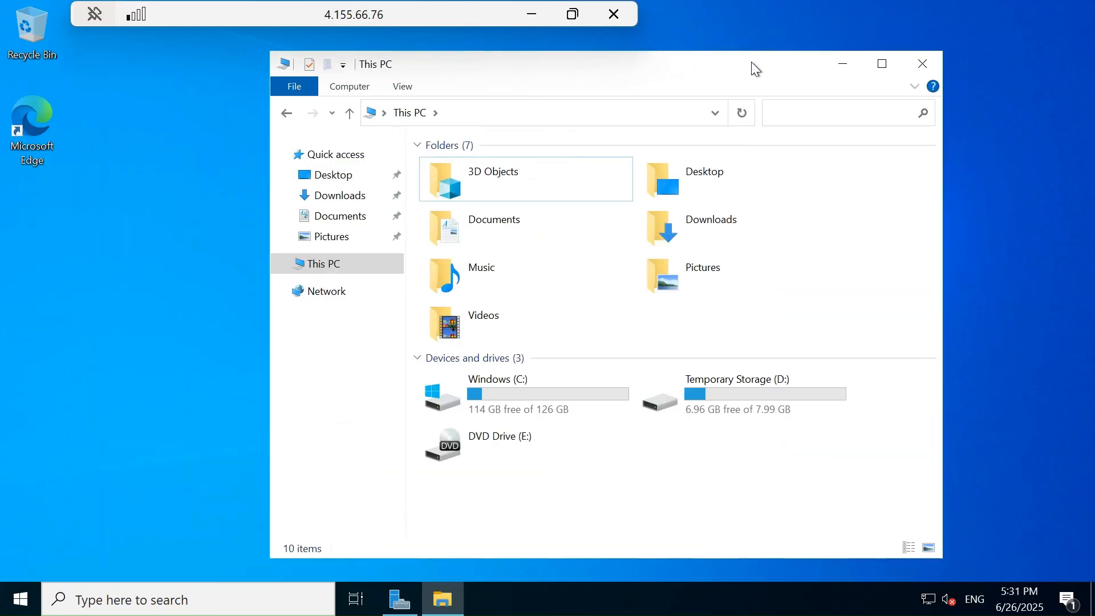
{"action": "double_click", "coordinate": [526, 389]}
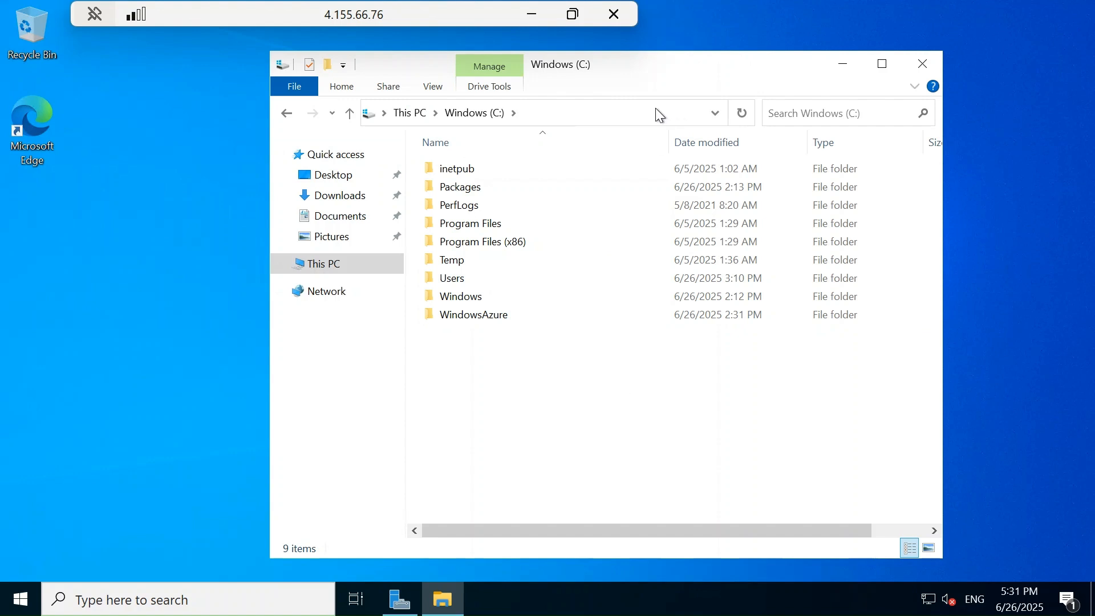
{"action": "double_click", "coordinate": [464, 171]}
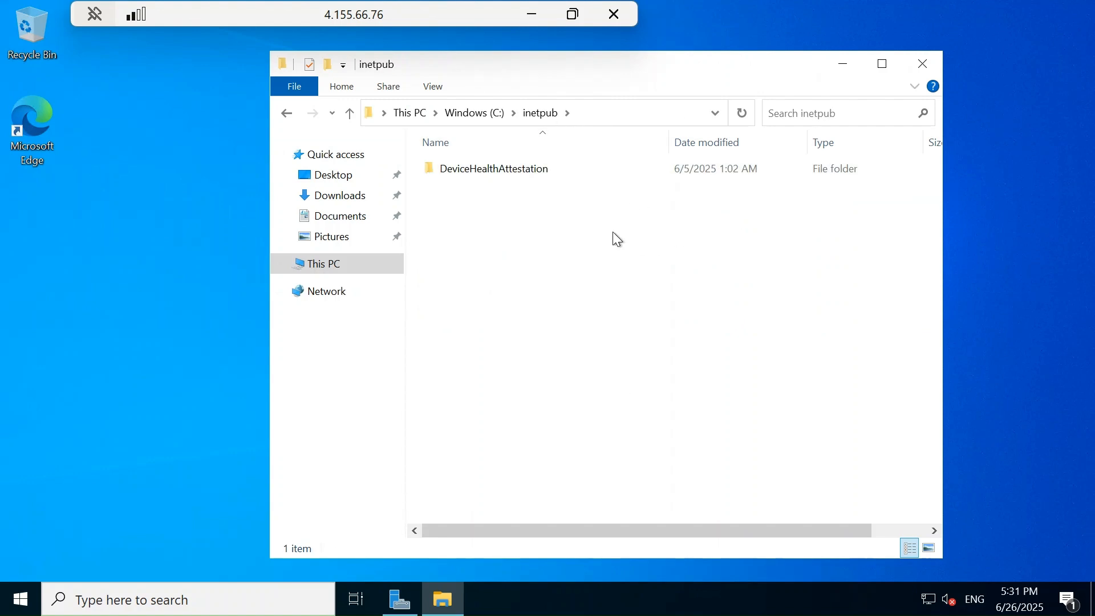
{"action": "right_click", "coordinate": [513, 228]}
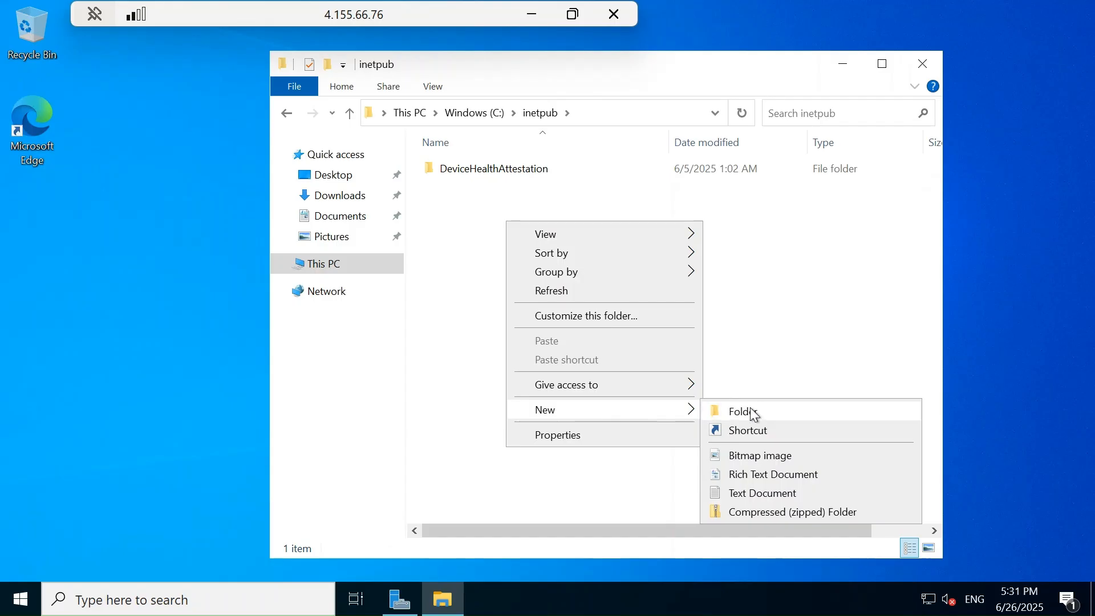
{"action": "left_click", "coordinate": [750, 414]}
{"action": "type", "text": "logs"}
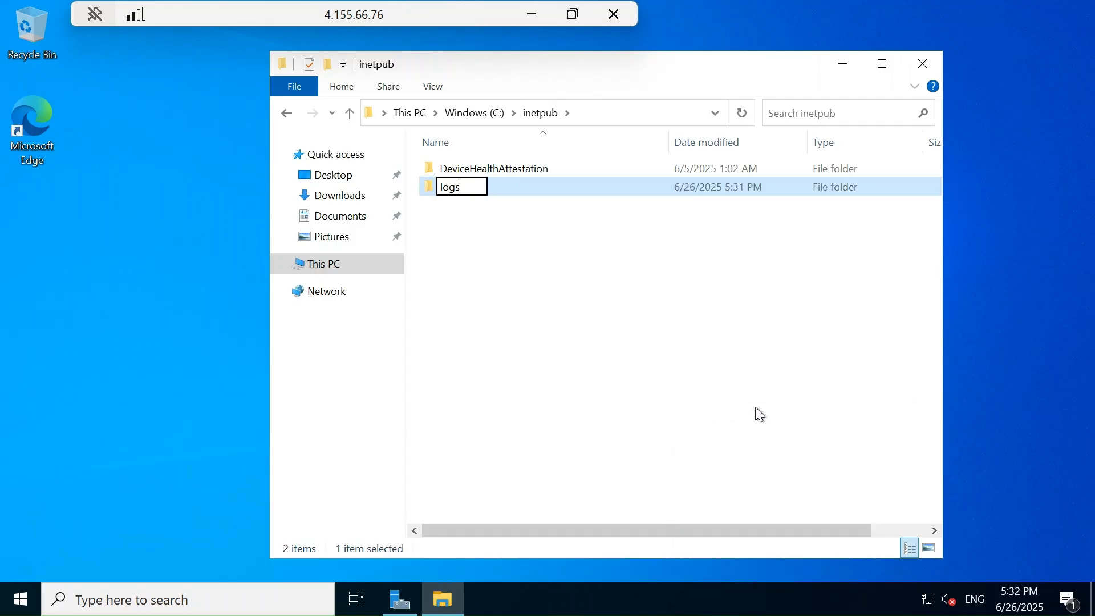
{"action": "key", "text": "Return"}
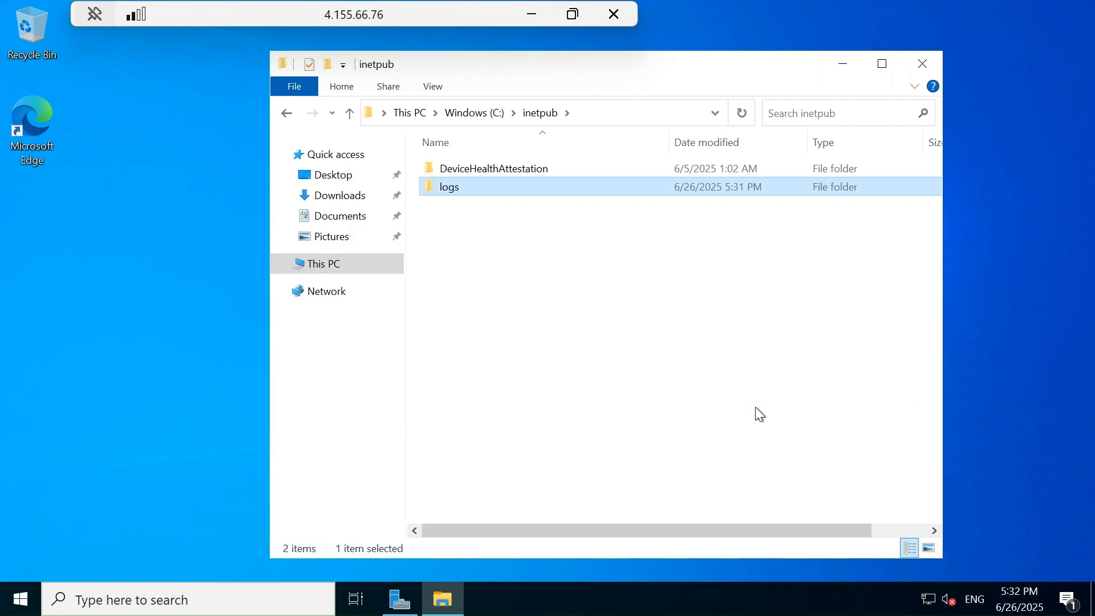
{"action": "double_click", "coordinate": [522, 197]}
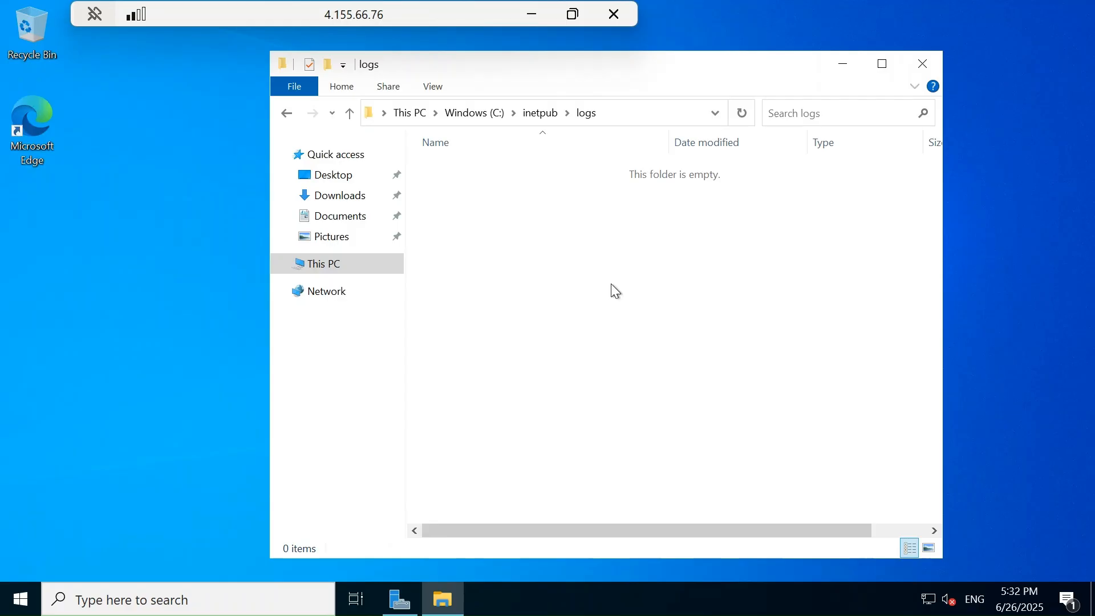
{"action": "left_click", "coordinate": [538, 14]}
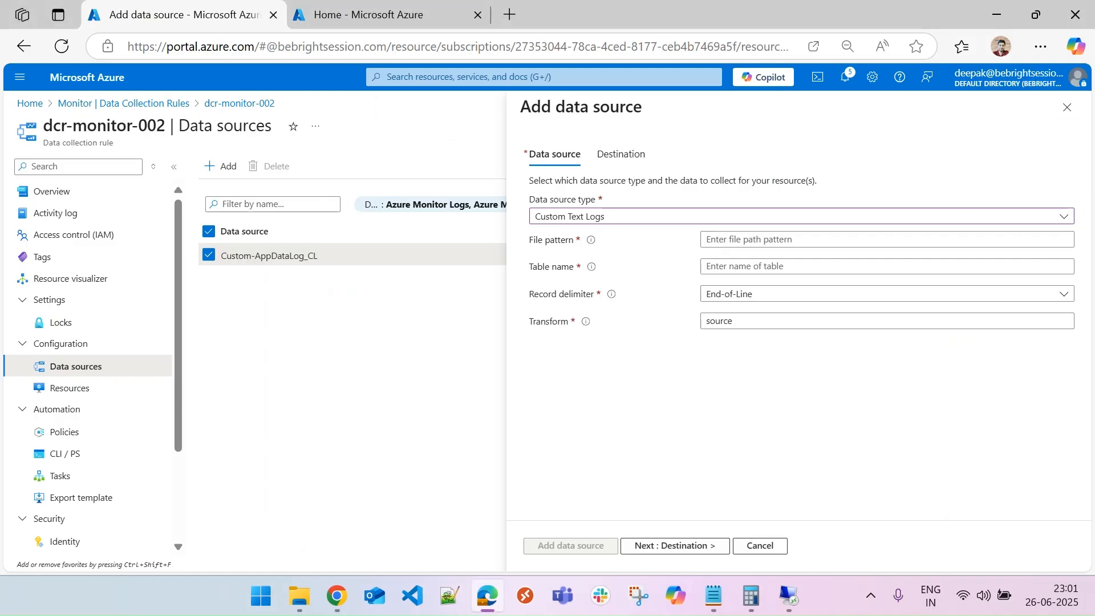
Examine the entries of the localhost_access_log.2025-06-25 file in Notepad on the VM.
{"action": "key", "text": "super+e"}
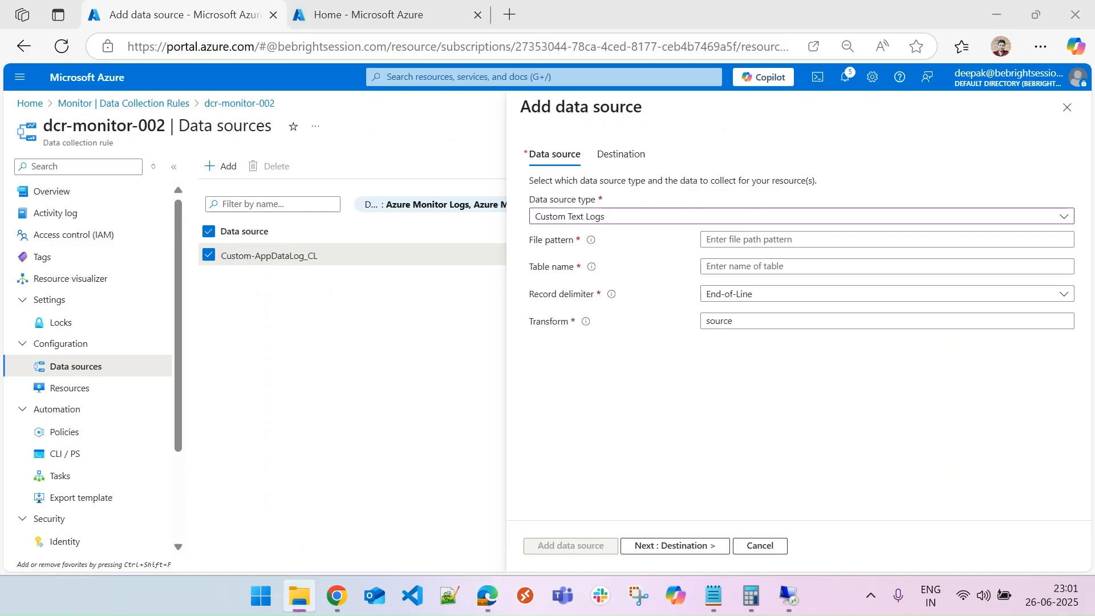
{"action": "left_click", "coordinate": [789, 596]}
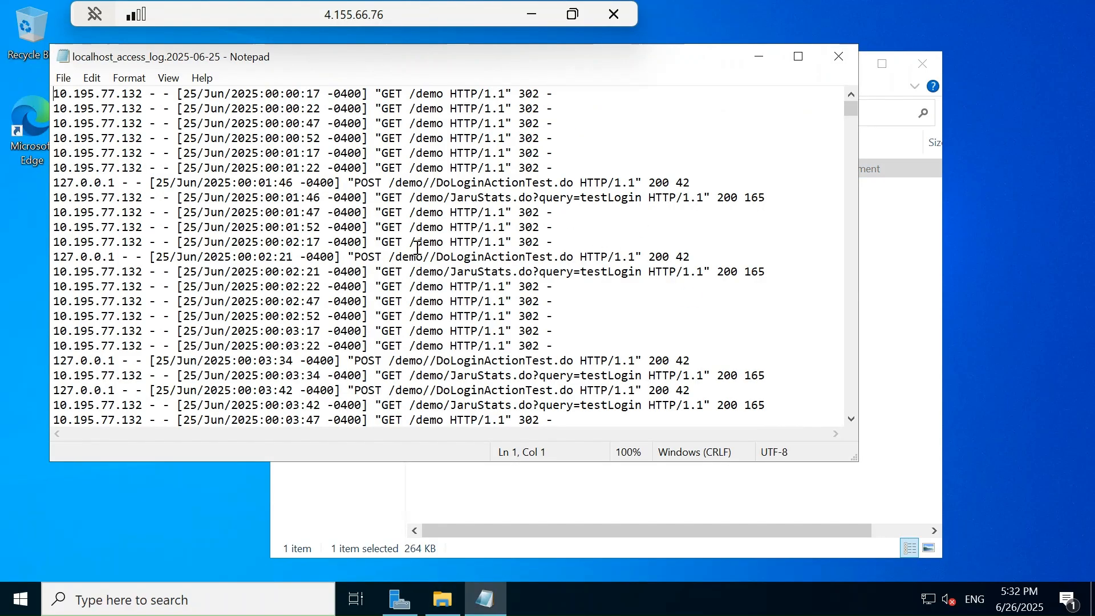
{"action": "scroll", "coordinate": [417, 248], "scroll_direction": "down", "scroll_amount": 1}
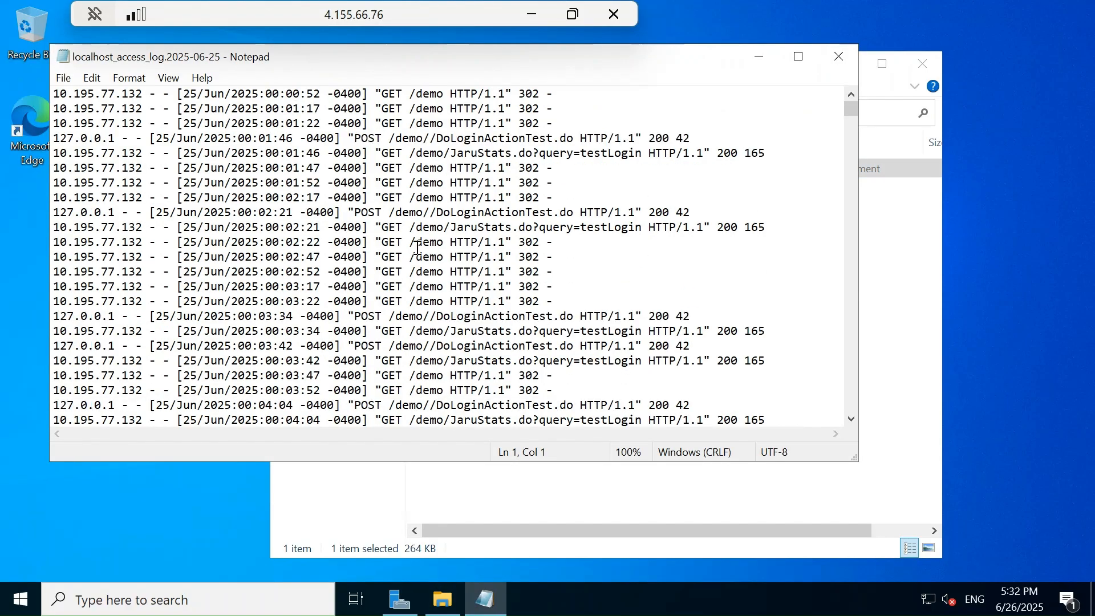
{"action": "scroll", "coordinate": [417, 248], "scroll_direction": "down", "scroll_amount": 4}
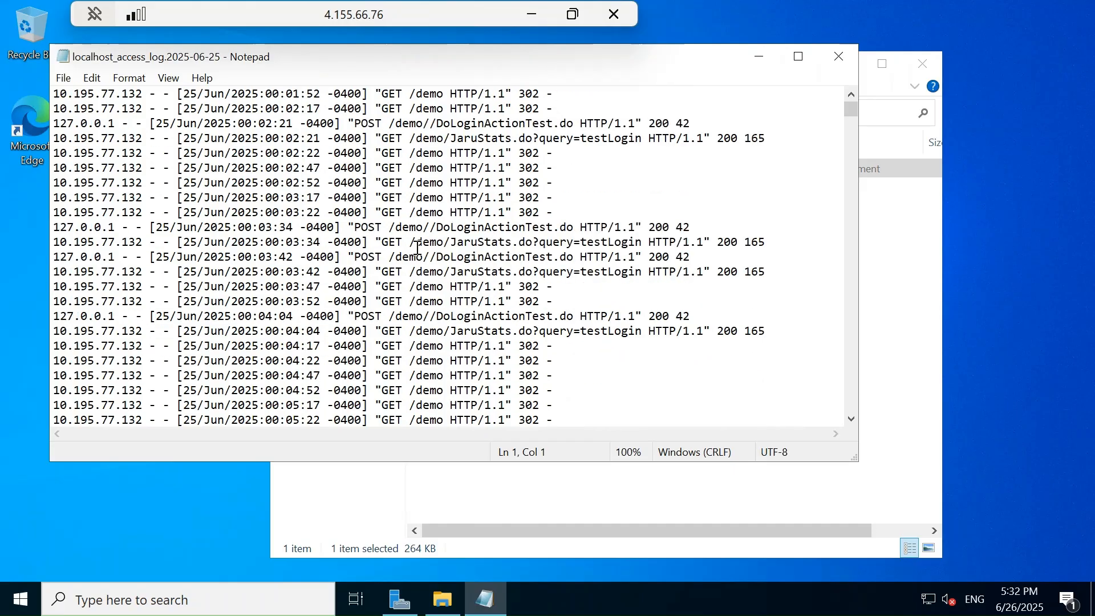
{"action": "scroll", "coordinate": [459, 281], "scroll_direction": "down", "scroll_amount": 3}
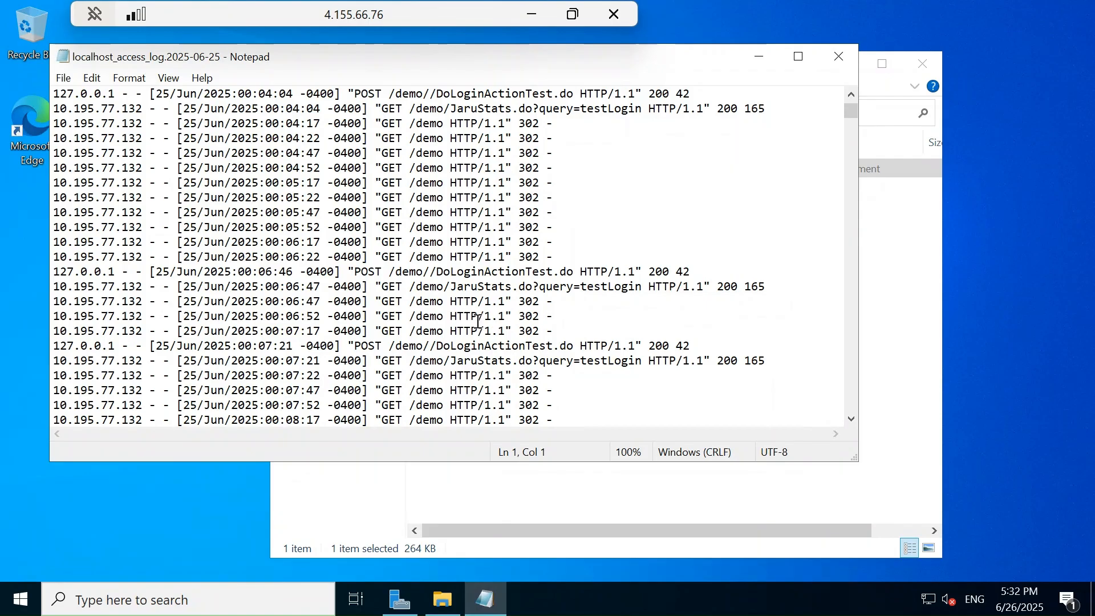
{"action": "scroll", "coordinate": [478, 321], "scroll_direction": "up", "scroll_amount": 10}
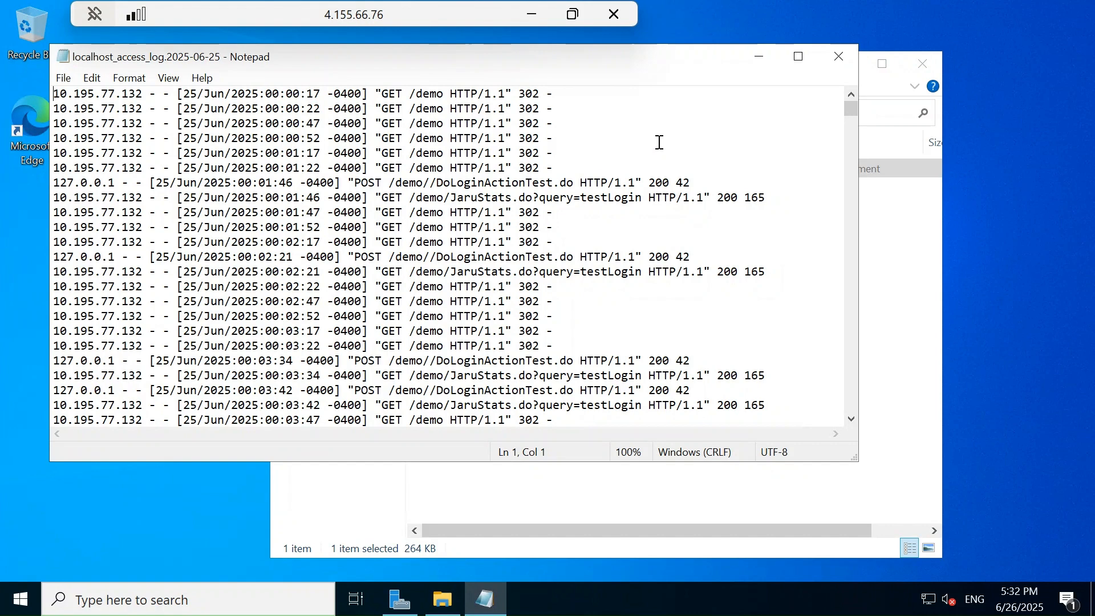
{"action": "left_click", "coordinate": [605, 96]}
{"action": "left_click_drag", "start_coordinate": [406, 100], "coordinate": [22, 93]}
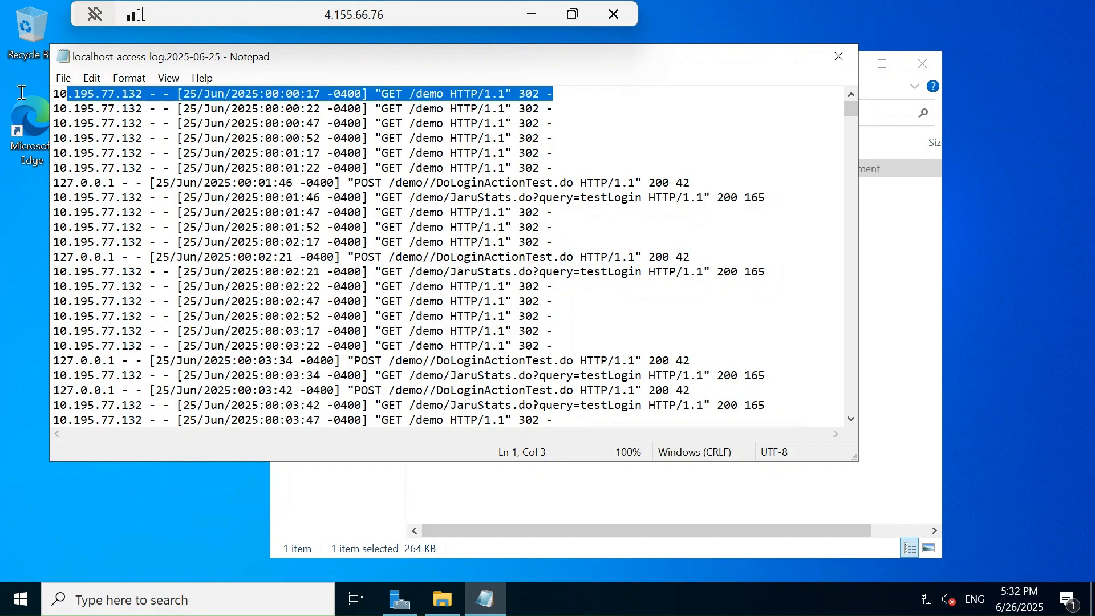
{"action": "left_click_drag", "start_coordinate": [136, 121], "coordinate": [71, 114]}
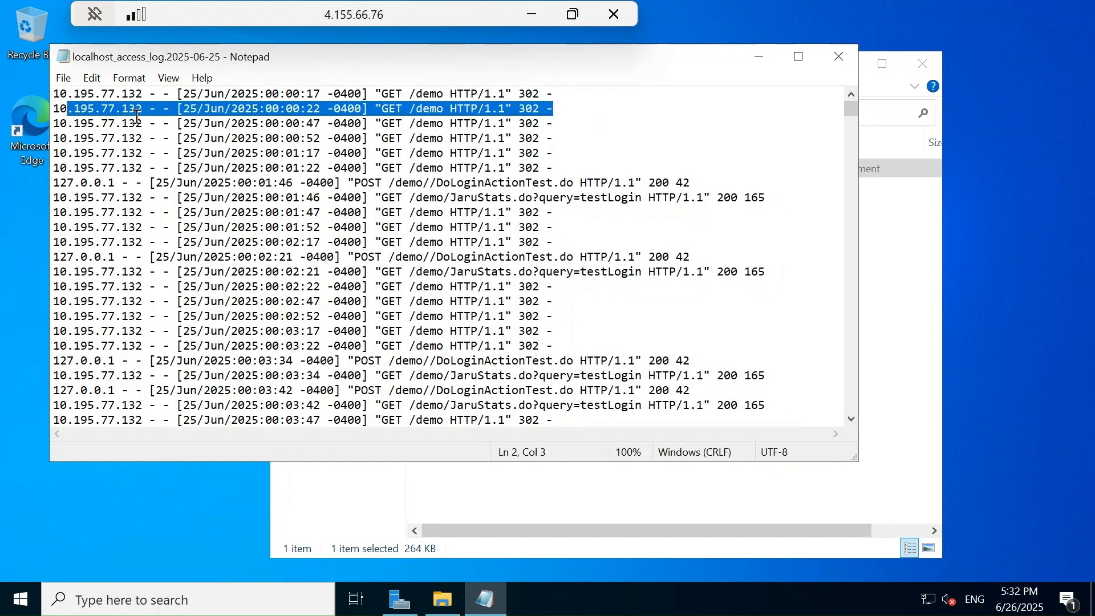
{"action": "left_click", "coordinate": [186, 108]}
{"action": "left_click_drag", "start_coordinate": [291, 110], "coordinate": [362, 109]}
{"action": "left_click", "coordinate": [695, 150]}
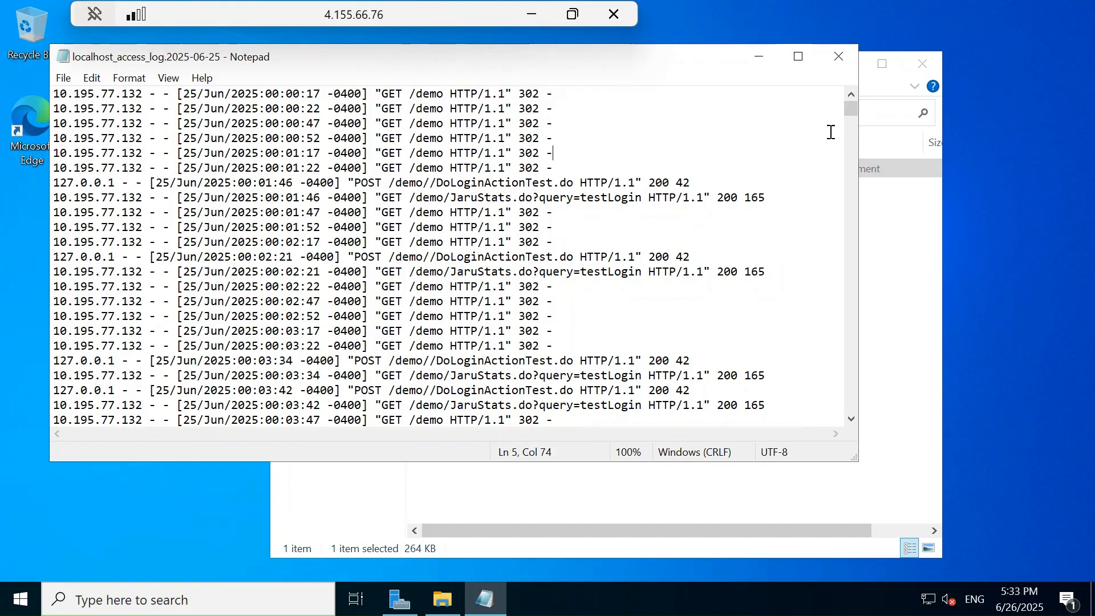
{"action": "left_click_drag", "start_coordinate": [852, 117], "coordinate": [857, 423]}
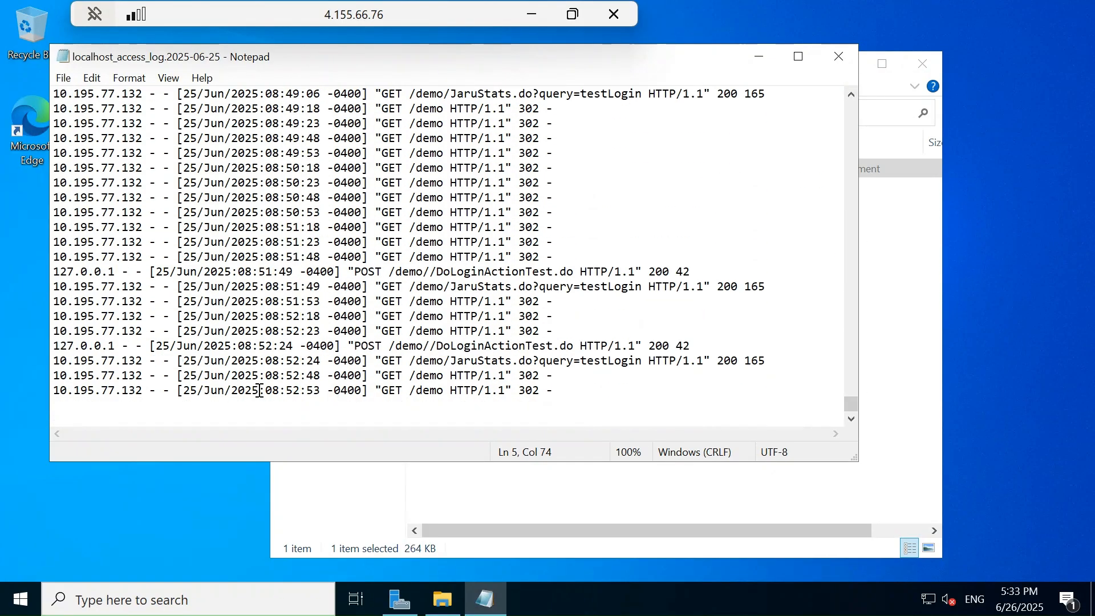
{"action": "left_click_drag", "start_coordinate": [69, 403], "coordinate": [50, 394]}
{"action": "left_click", "coordinate": [572, 392]}
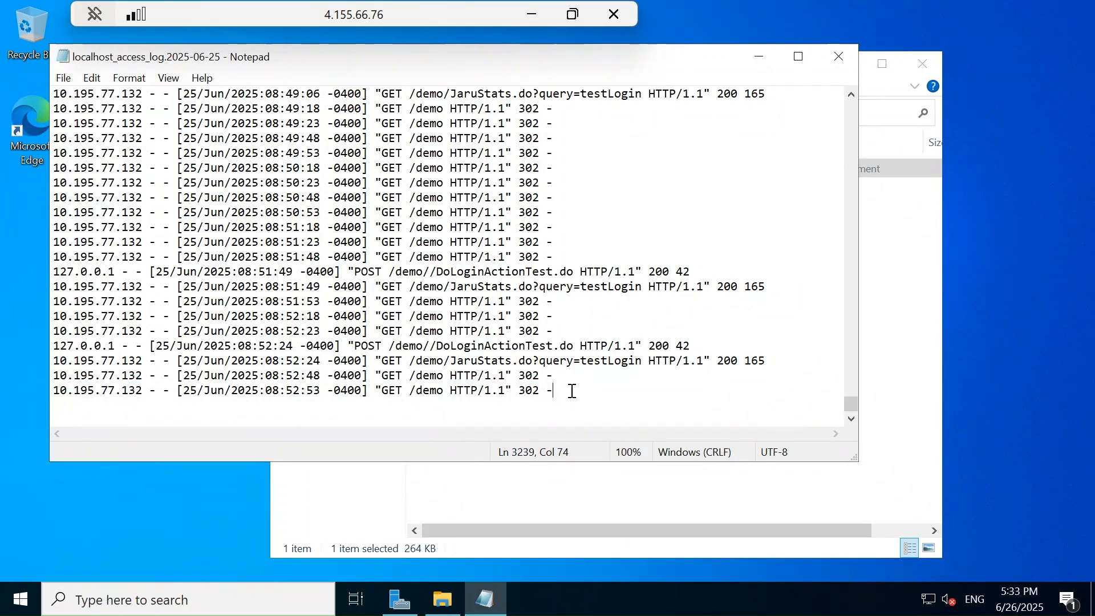
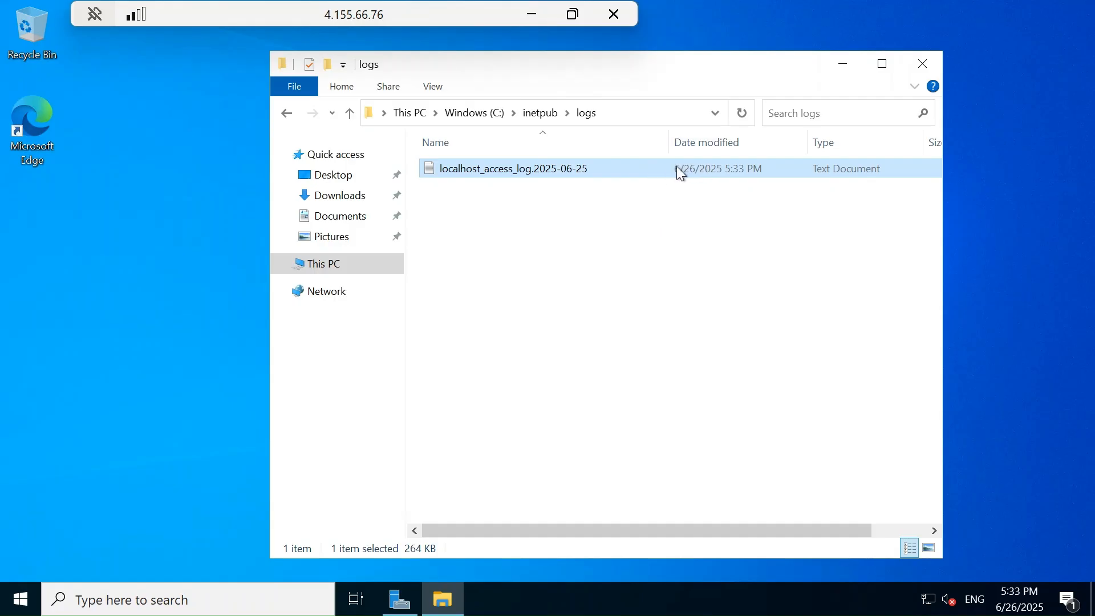
Set the data source's file pattern to C:\inetpub\logs\*.txt and its table name to AppDataLog_CL.
{"action": "left_click", "coordinate": [633, 113]}
{"action": "key", "text": "ctrl+c"}
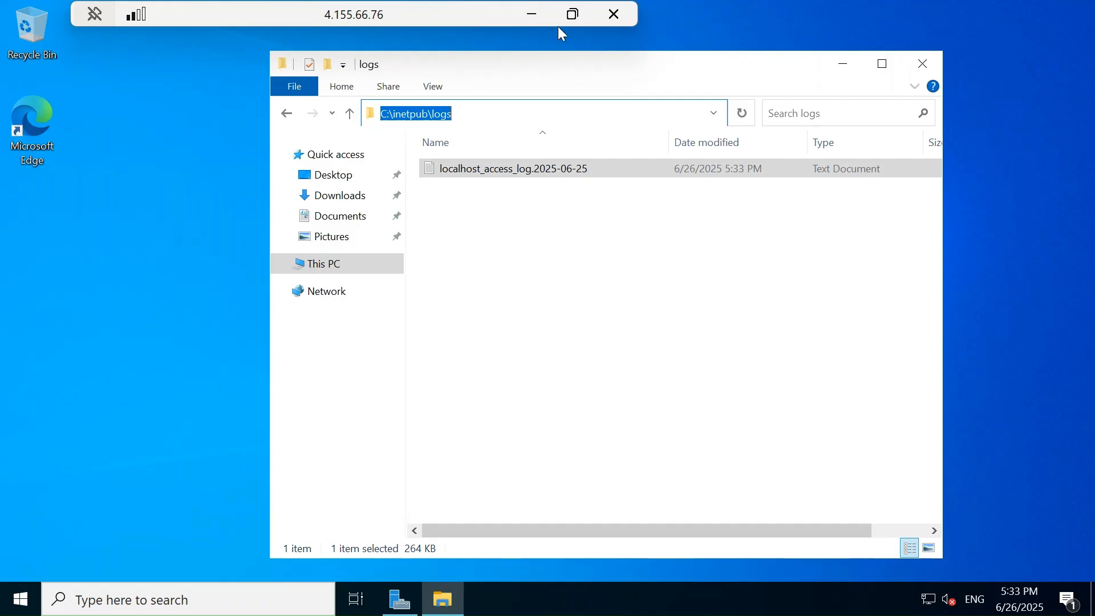
{"action": "left_click", "coordinate": [533, 15]}
{"action": "left_click", "coordinate": [744, 240]}
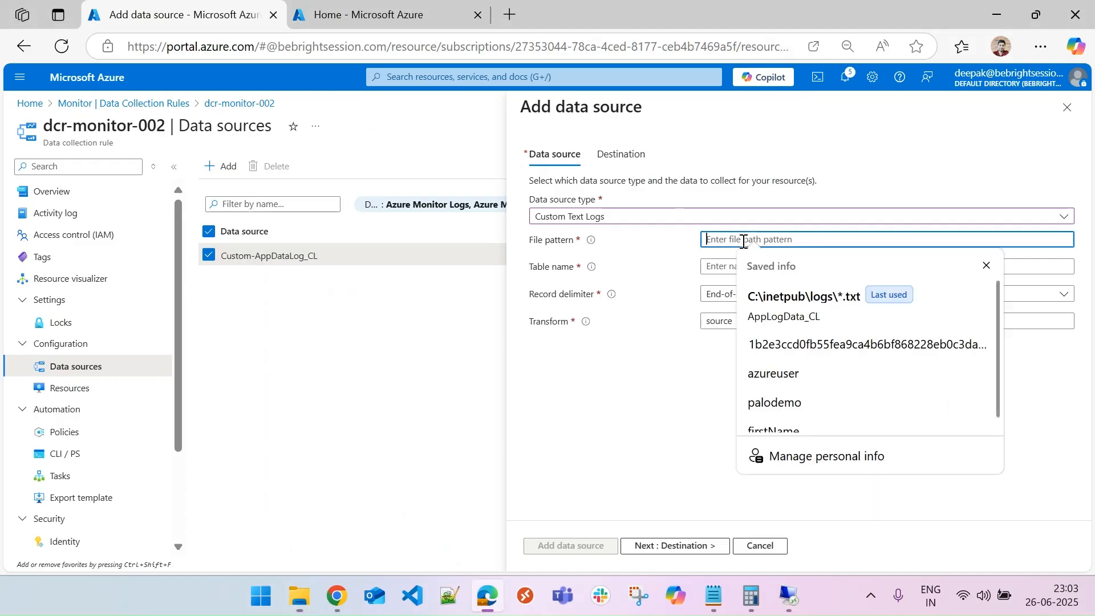
{"action": "key", "text": "ctrl+v"}
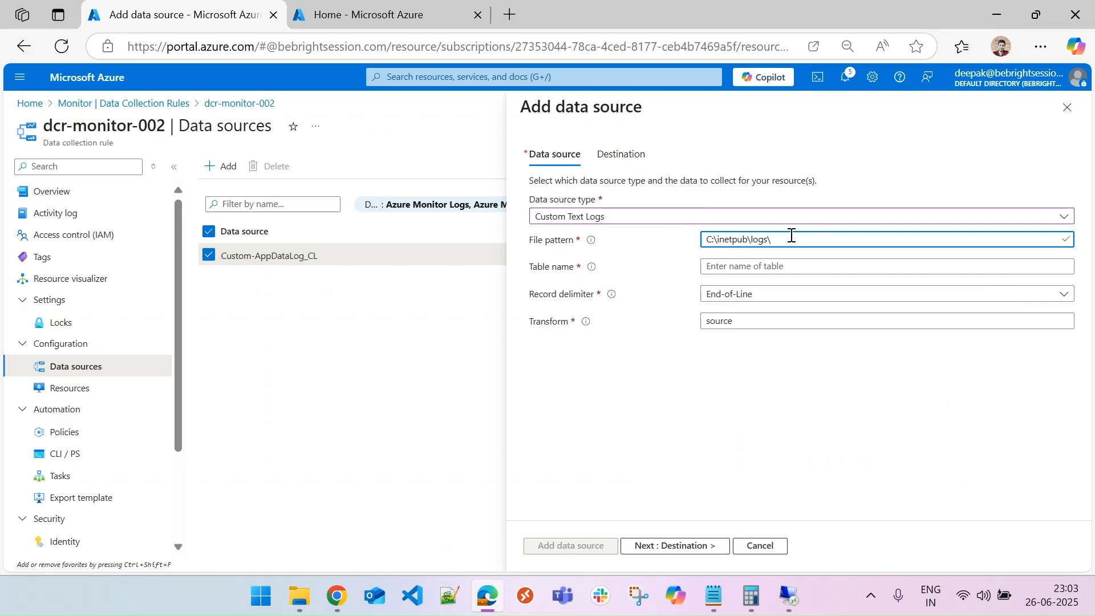
{"action": "type", "text": "\\*."}
{"action": "type", "text": "txt"}
{"action": "left_click", "coordinate": [774, 265]}
{"action": "type", "text": "AppDataLog_CL"}
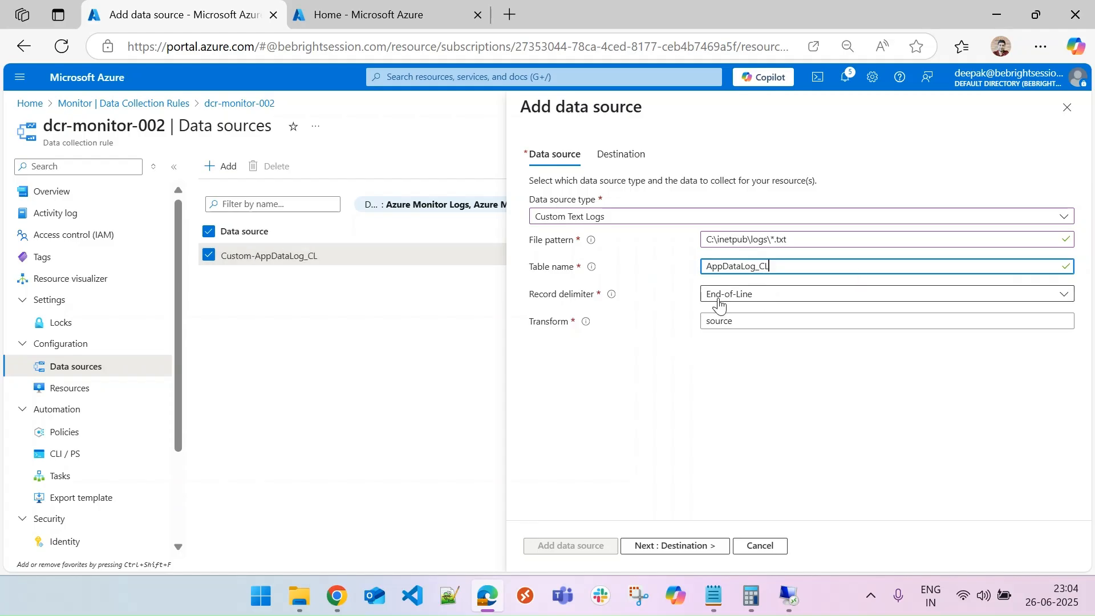
Examine the timestamp format of the entries in the log file open in Notepad on the VM, then close Notepad.
{"action": "left_click", "coordinate": [794, 601]}
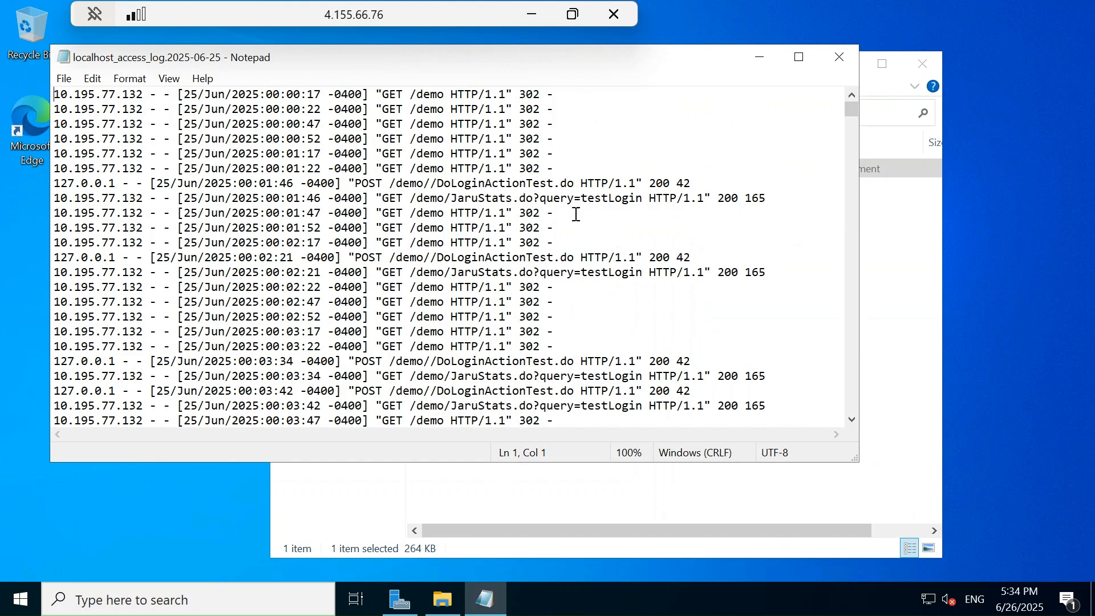
{"action": "left_click", "coordinate": [563, 96]}
{"action": "left_click_drag", "start_coordinate": [183, 95], "coordinate": [365, 96]}
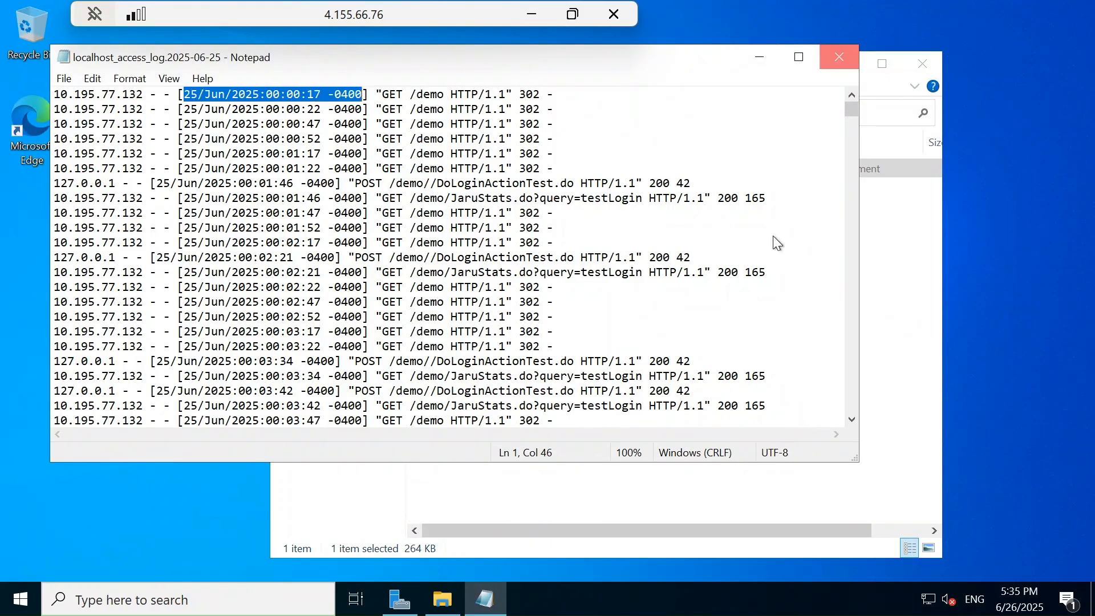
{"action": "left_click", "coordinate": [838, 57]}
{"action": "left_click", "coordinate": [533, 22]}
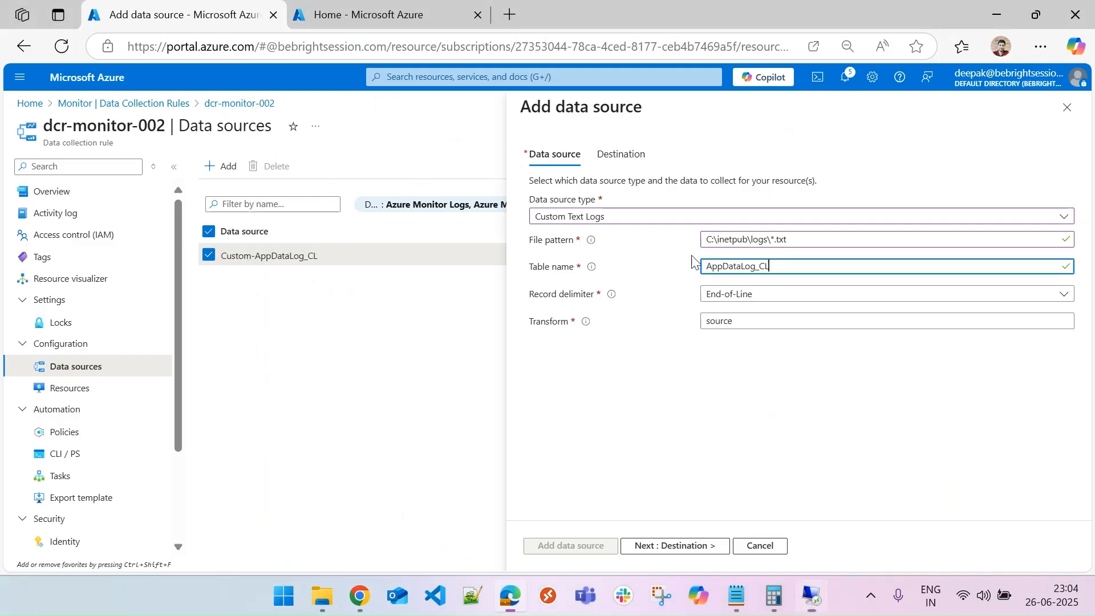
Set the record delimiter to TimeStamp with the ISO 8601 timestamp format.
{"action": "left_click", "coordinate": [774, 301]}
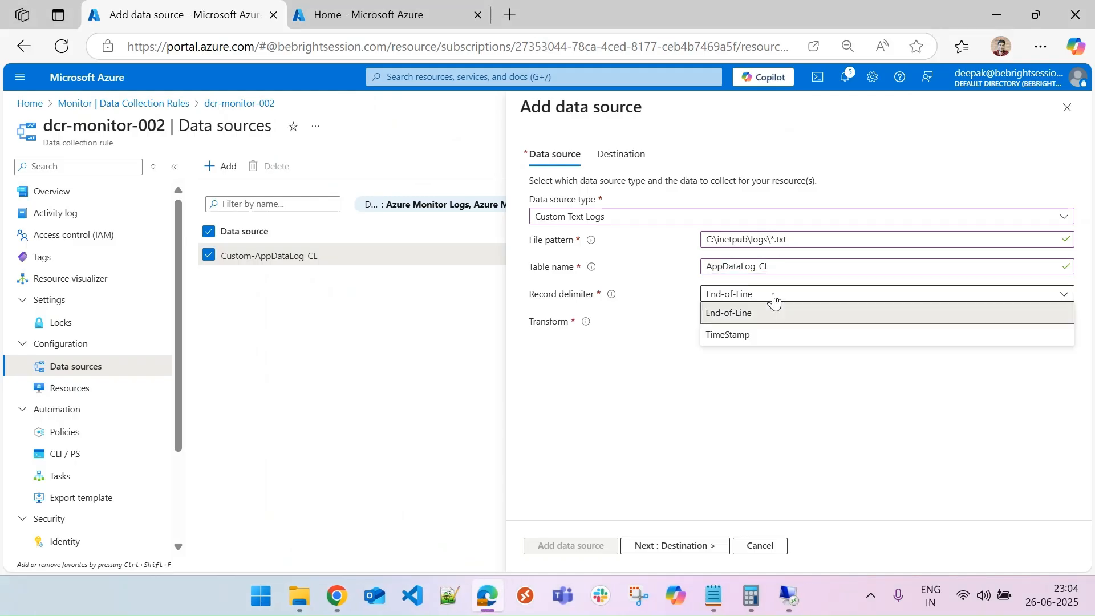
{"action": "left_click", "coordinate": [762, 341]}
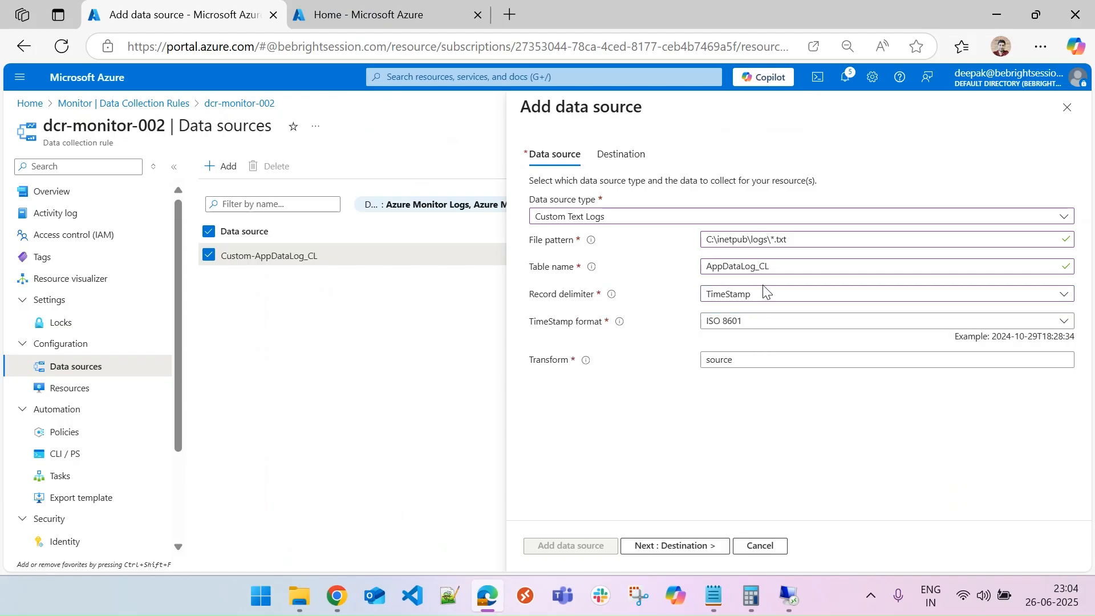
{"action": "left_click", "coordinate": [765, 323]}
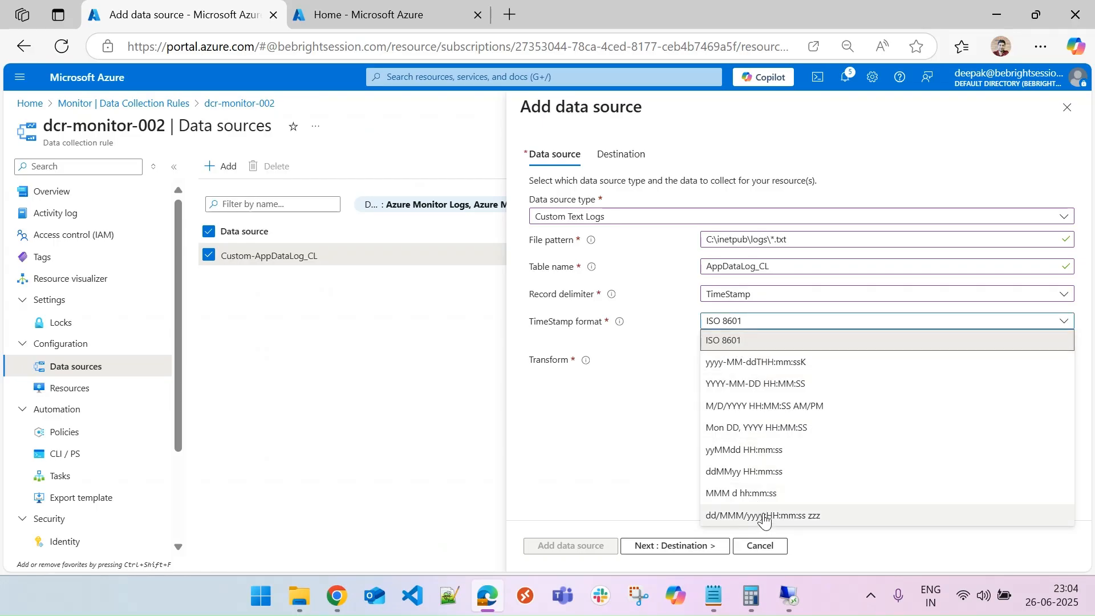
{"action": "left_click", "coordinate": [753, 339]}
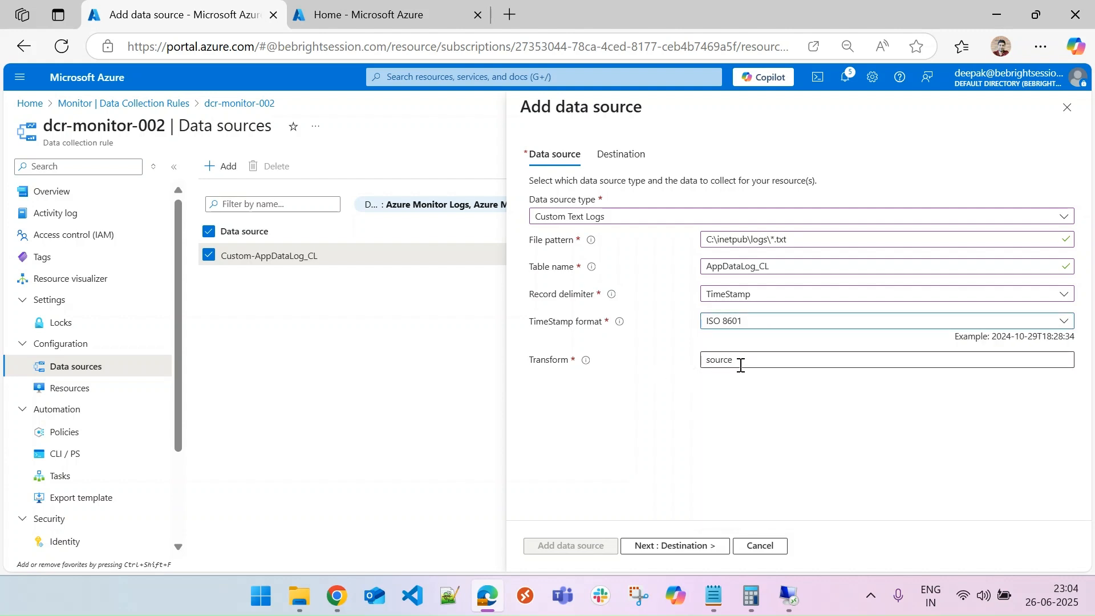
{"action": "mouse_move", "coordinate": [585, 365]}
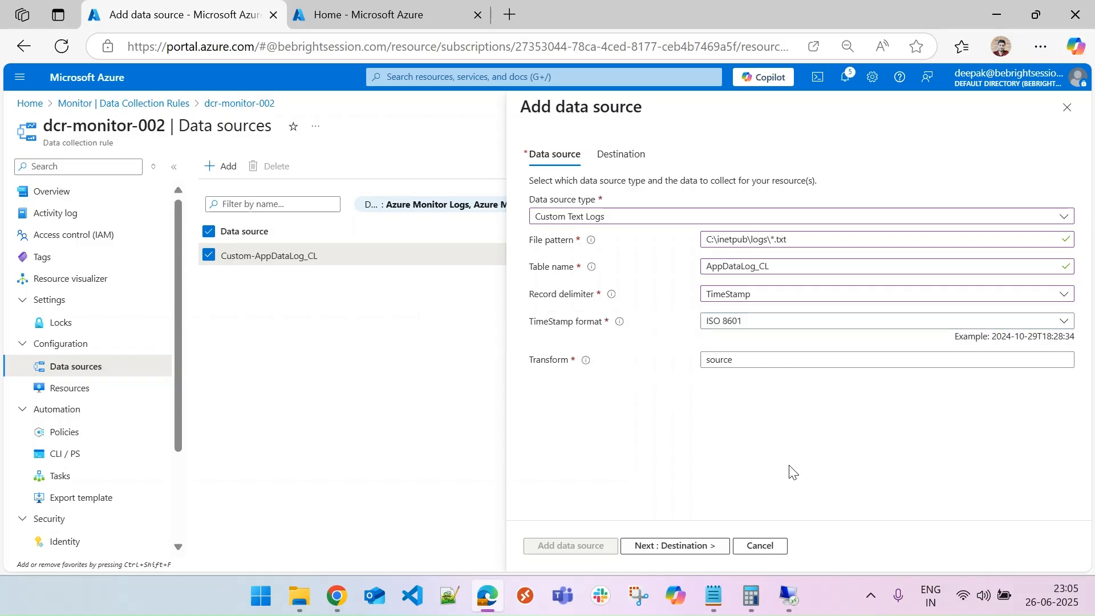
Add an Azure Monitor Logs destination in Pay-As-You-Go using the la-monitor-demo workspace and add the data source.
{"action": "left_click", "coordinate": [617, 159]}
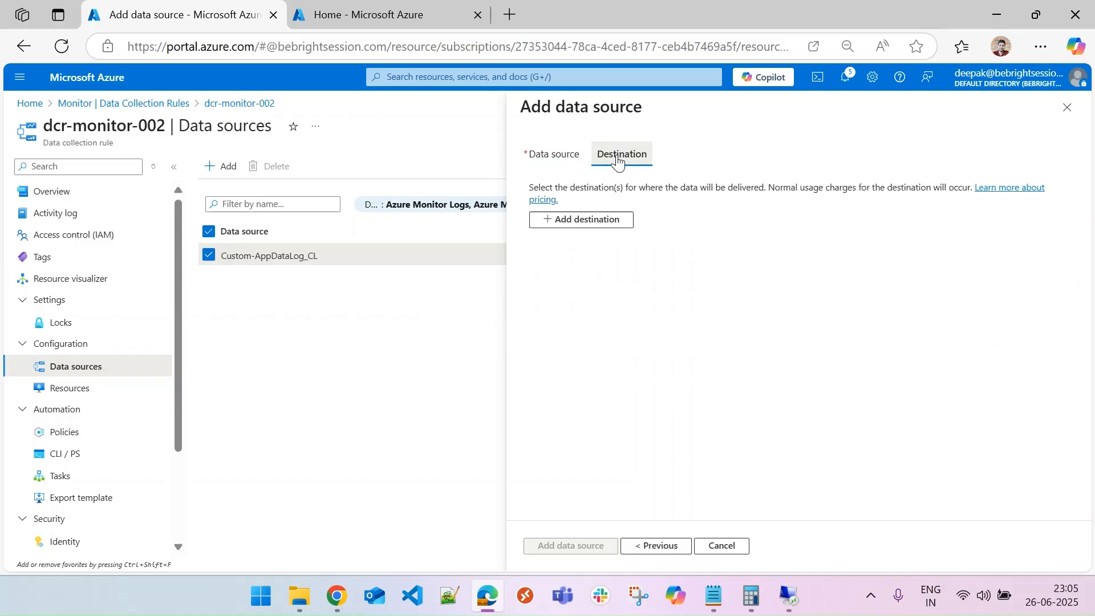
{"action": "left_click", "coordinate": [583, 223]}
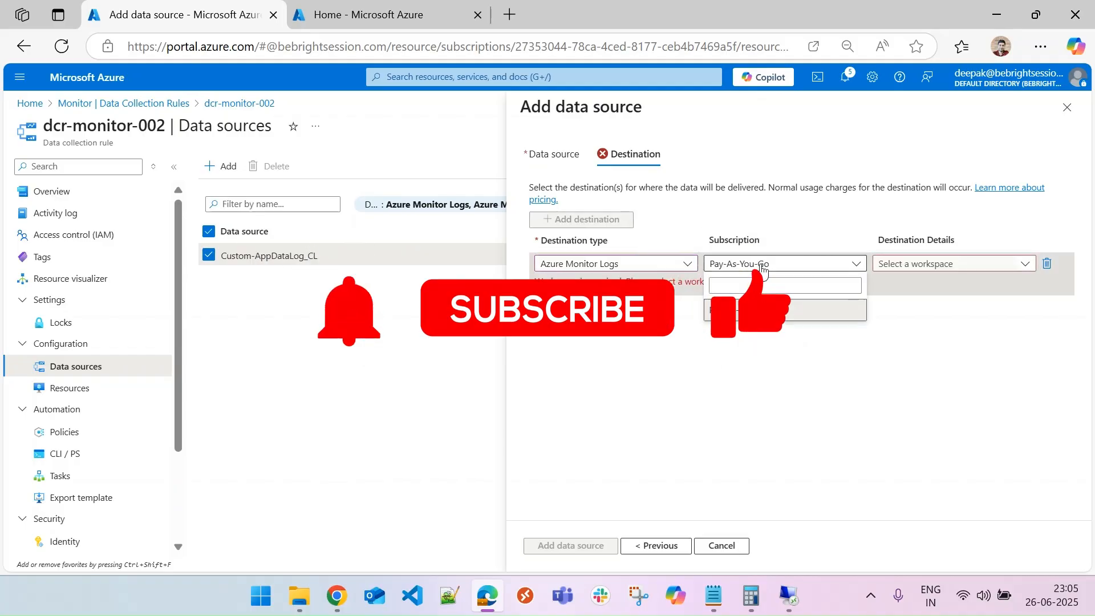
{"action": "left_click", "coordinate": [935, 264]}
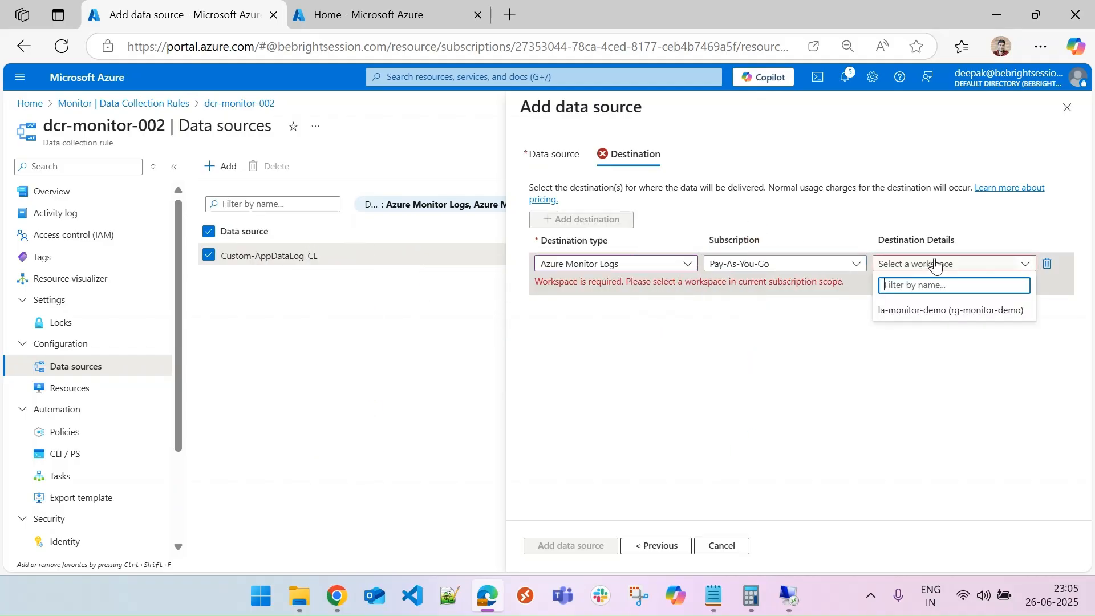
{"action": "left_click", "coordinate": [934, 311]}
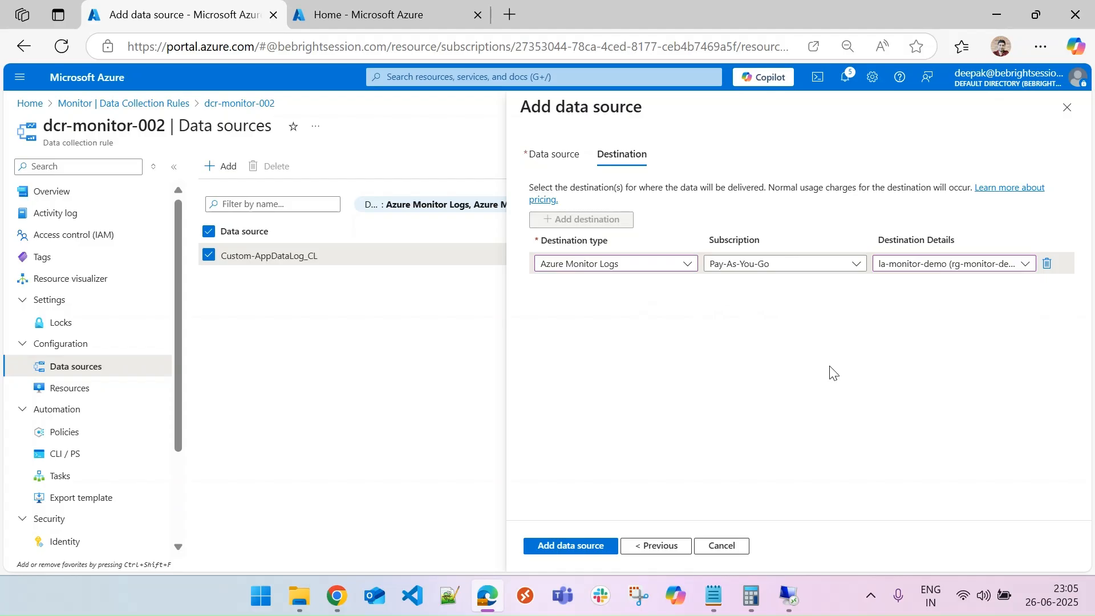
{"action": "left_click", "coordinate": [569, 547]}
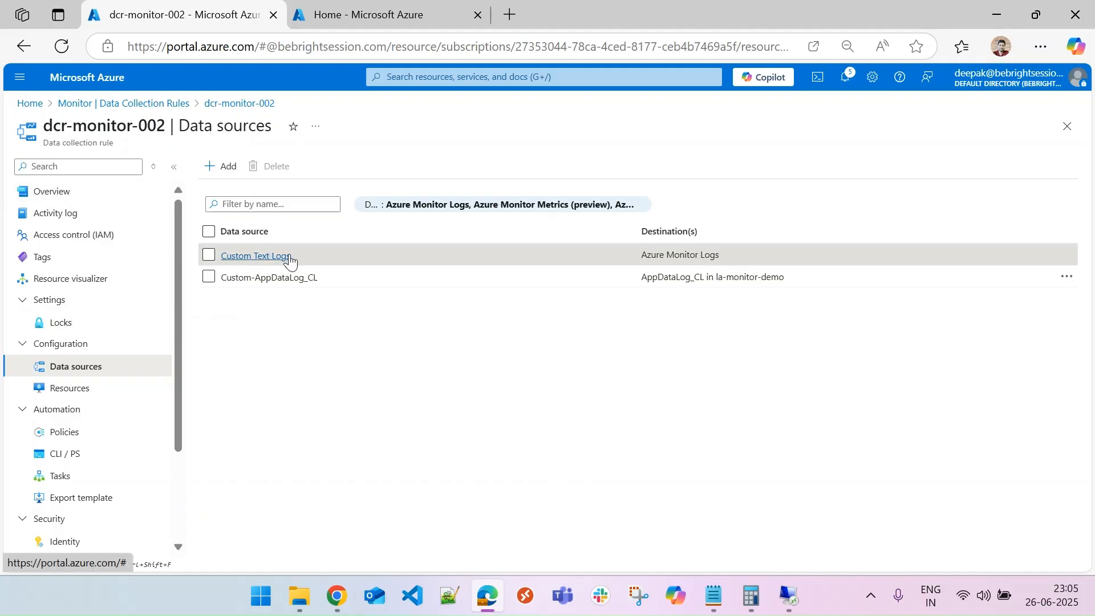
Associate the vm-monitor-demo virtual machine with the collection rule as a resource and refresh the resource list.
{"action": "left_click", "coordinate": [71, 389]}
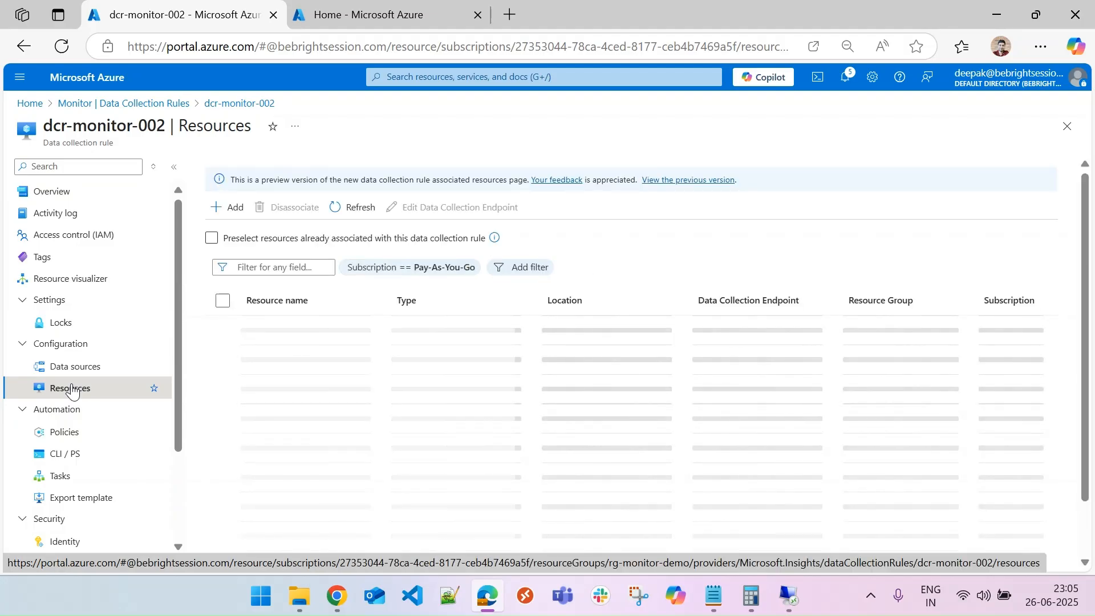
{"action": "left_click", "coordinate": [221, 211]}
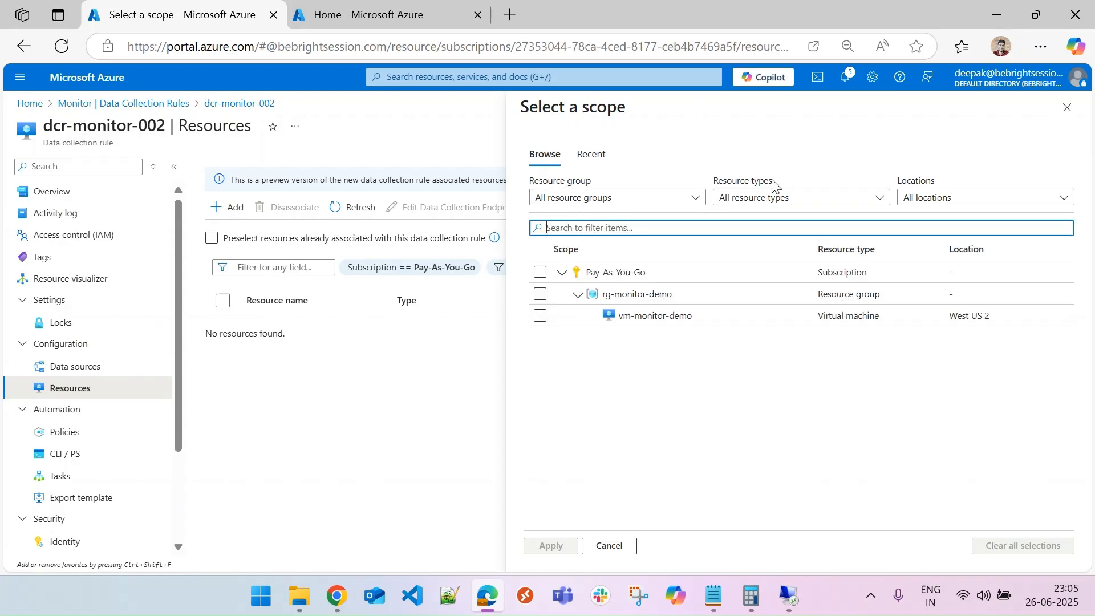
{"action": "left_click", "coordinate": [540, 316]}
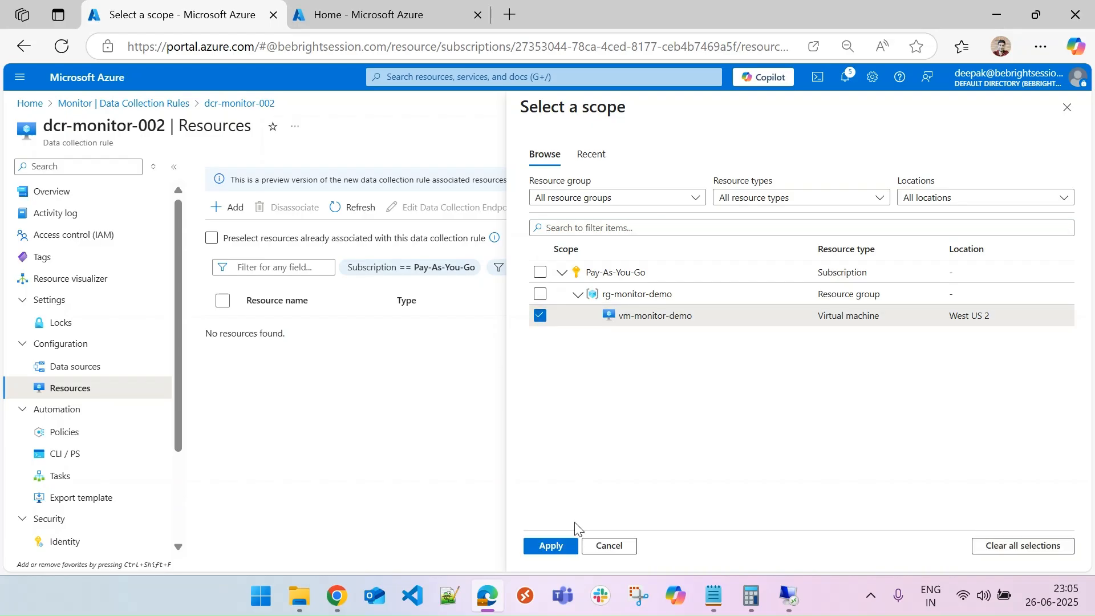
{"action": "left_click", "coordinate": [553, 546]}
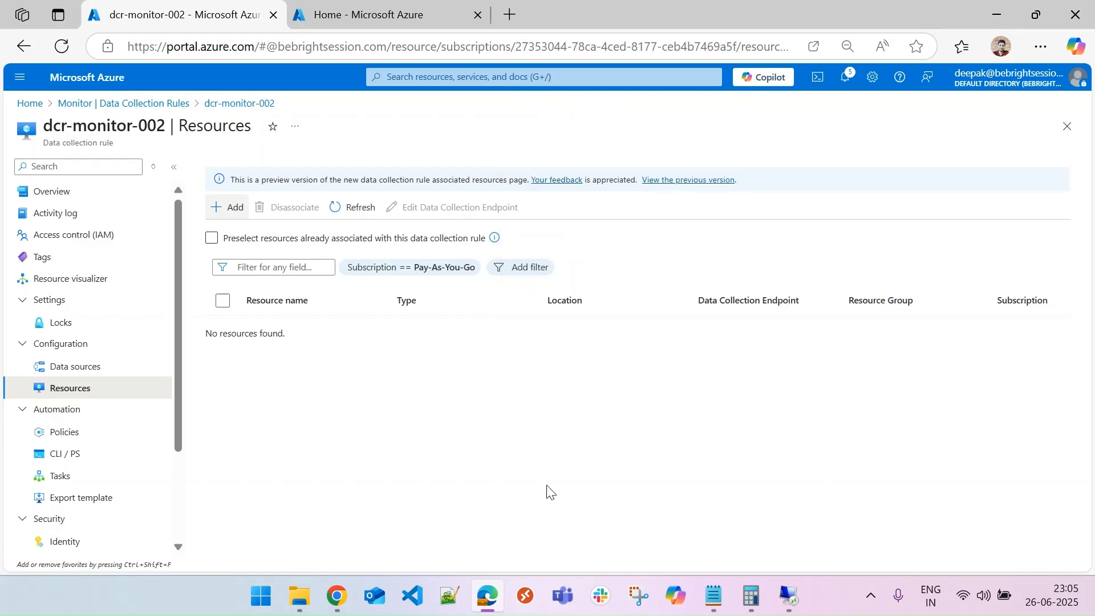
{"action": "left_click", "coordinate": [358, 208]}
{"action": "left_click", "coordinate": [359, 208]}
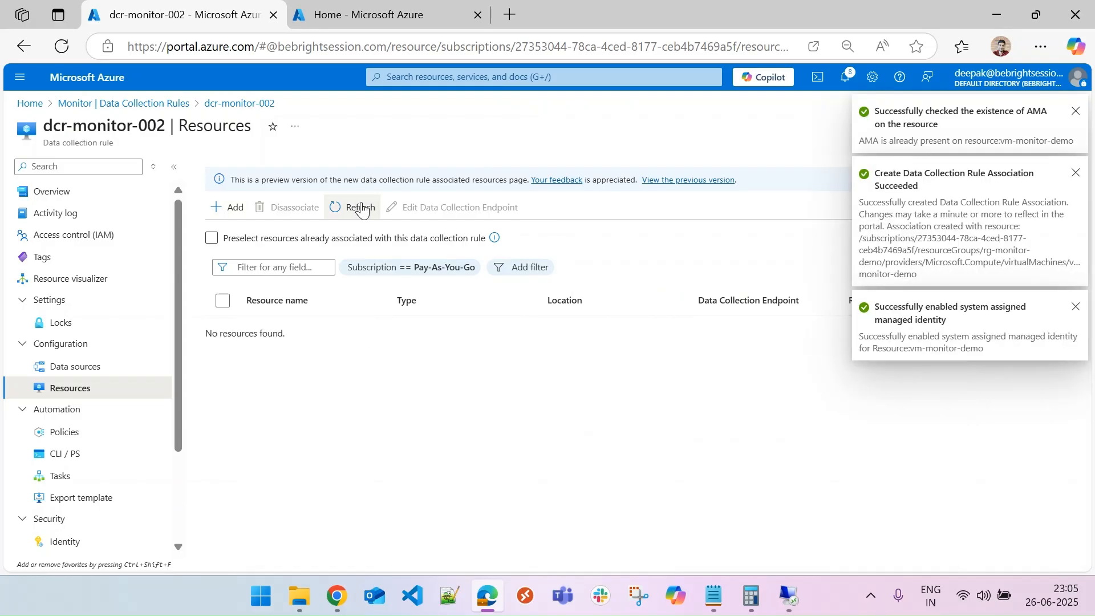
{"action": "left_click", "coordinate": [362, 208]}
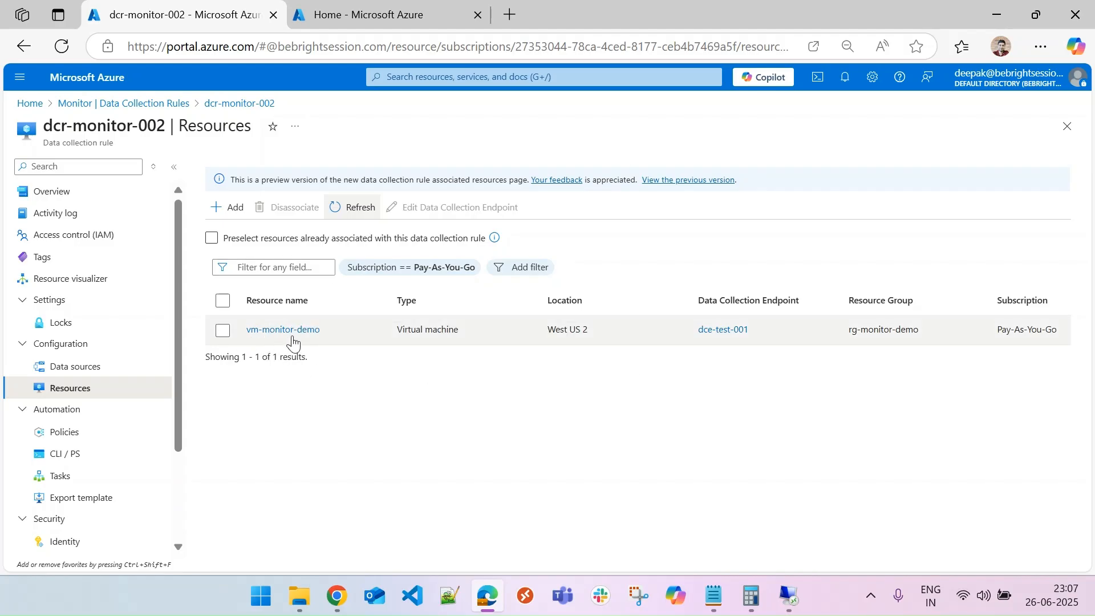
{"action": "mouse_move", "coordinate": [733, 342]}
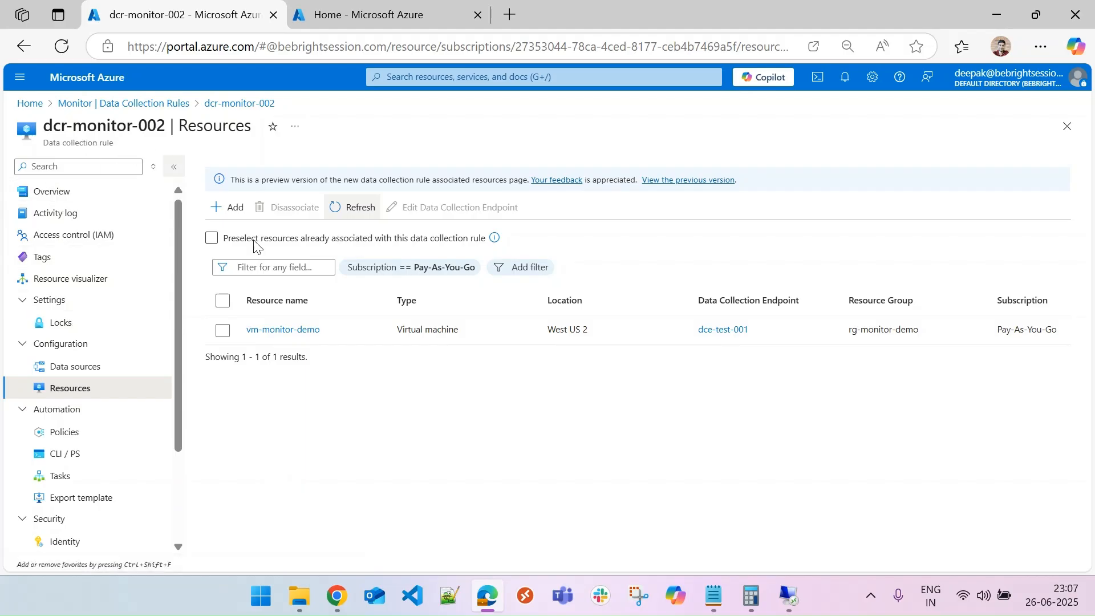
Open the dcr-monitor-002 collection rule's overview from Monitor's Data Collection Rules list.
{"action": "left_click", "coordinate": [447, 241]}
{"action": "left_click", "coordinate": [86, 366]}
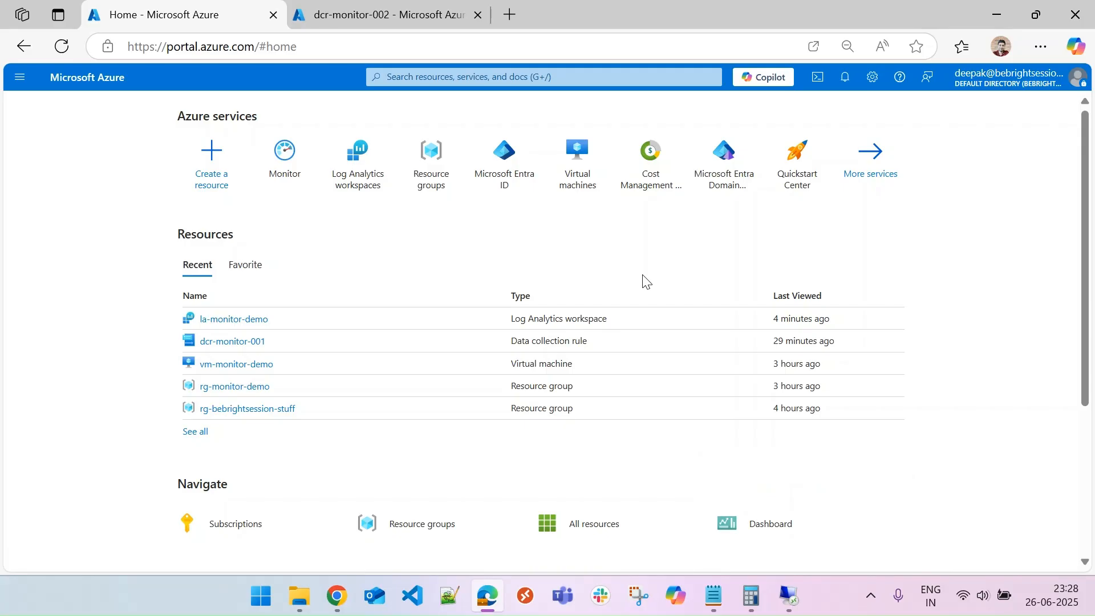
{"action": "left_click", "coordinate": [284, 164]}
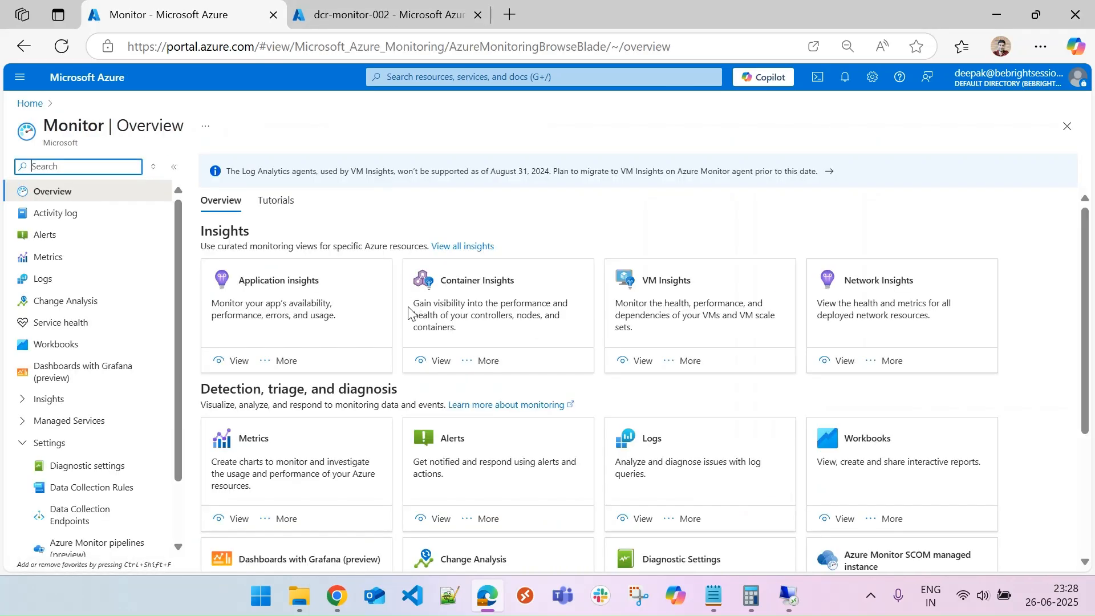
{"action": "scroll", "coordinate": [149, 493], "scroll_direction": "down", "scroll_amount": 2}
{"action": "left_click", "coordinate": [93, 415]}
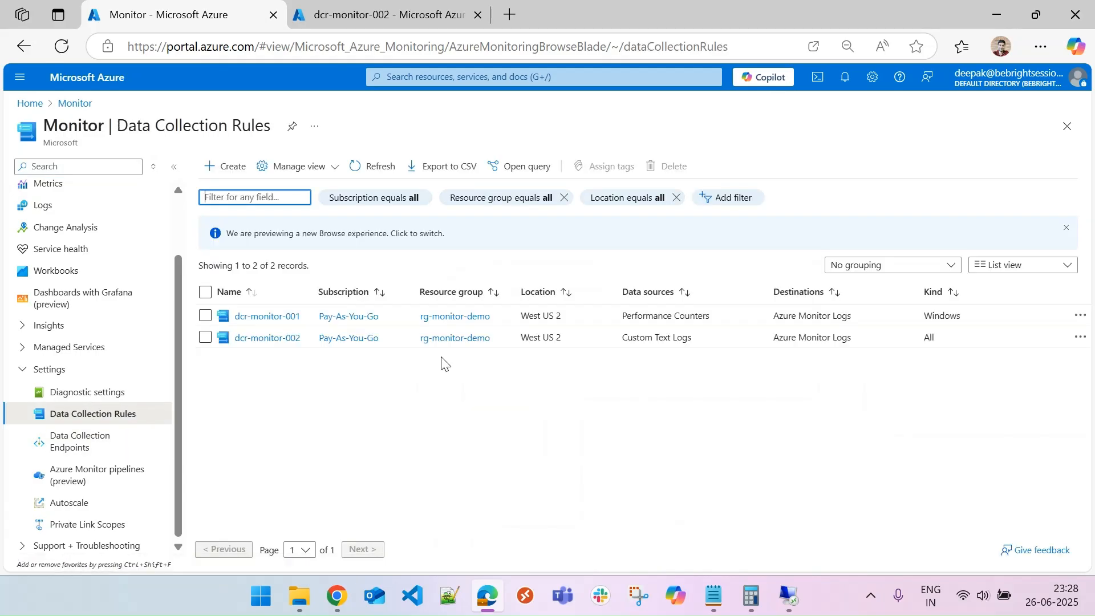
{"action": "left_click", "coordinate": [267, 338]}
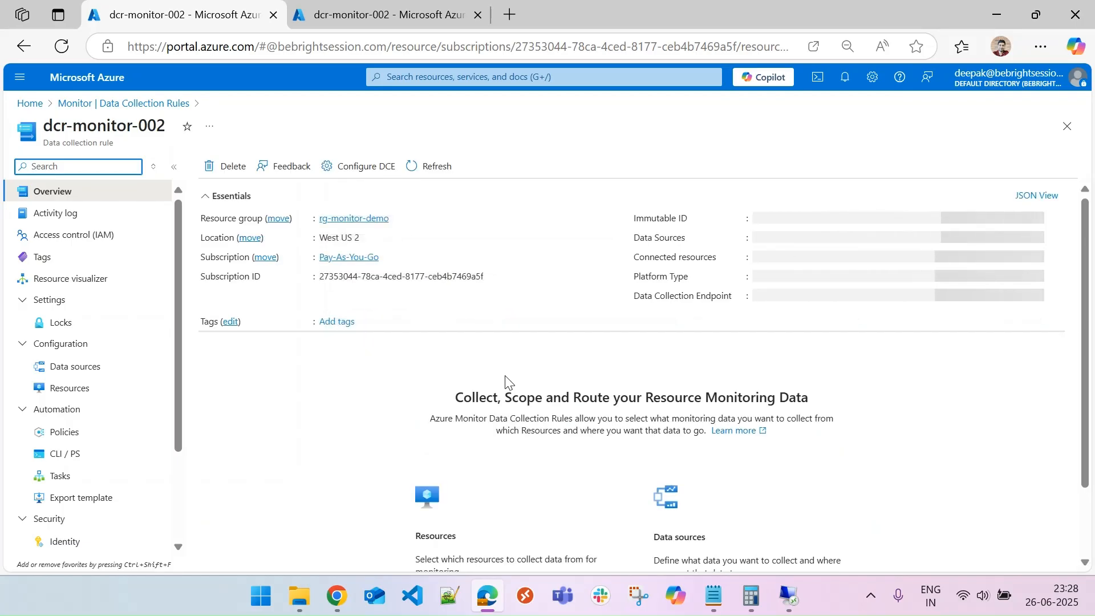
{"action": "left_click", "coordinate": [364, 171]}
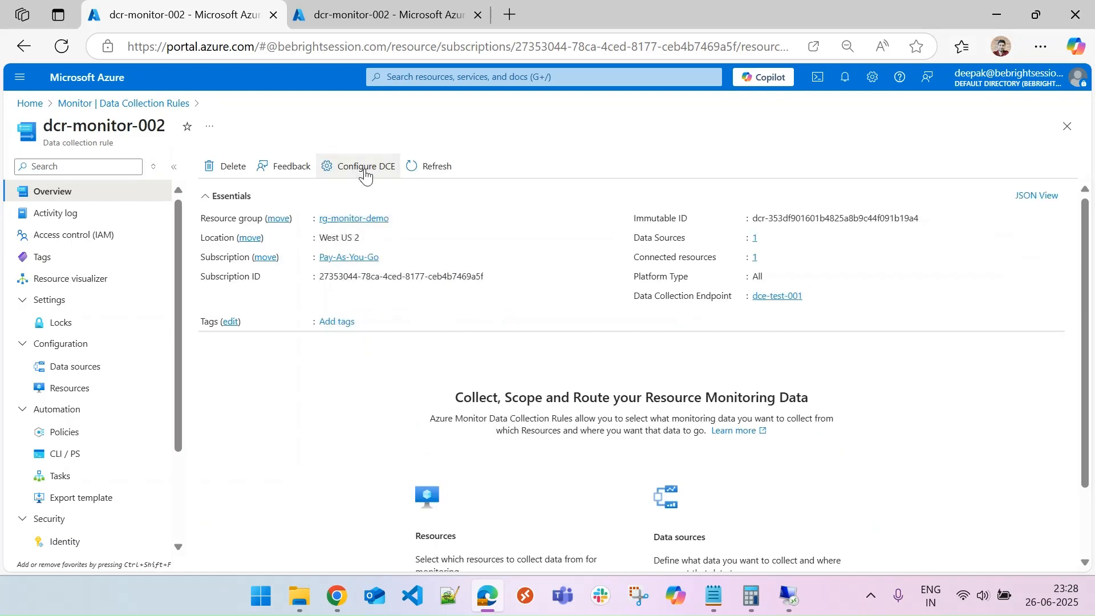
{"action": "left_click", "coordinate": [832, 163]}
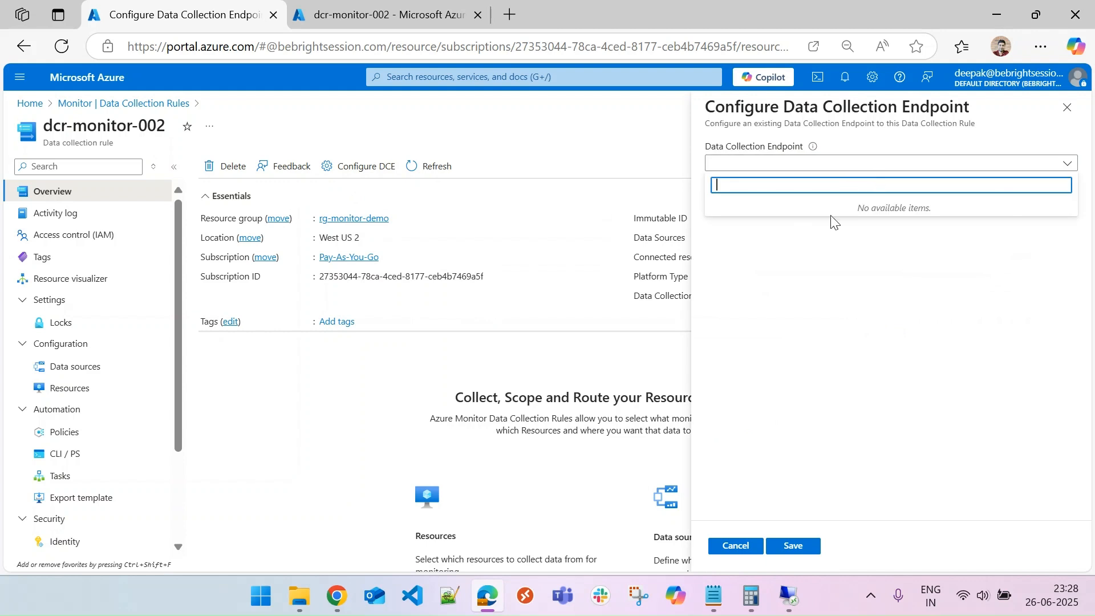
{"action": "left_click", "coordinate": [781, 234]}
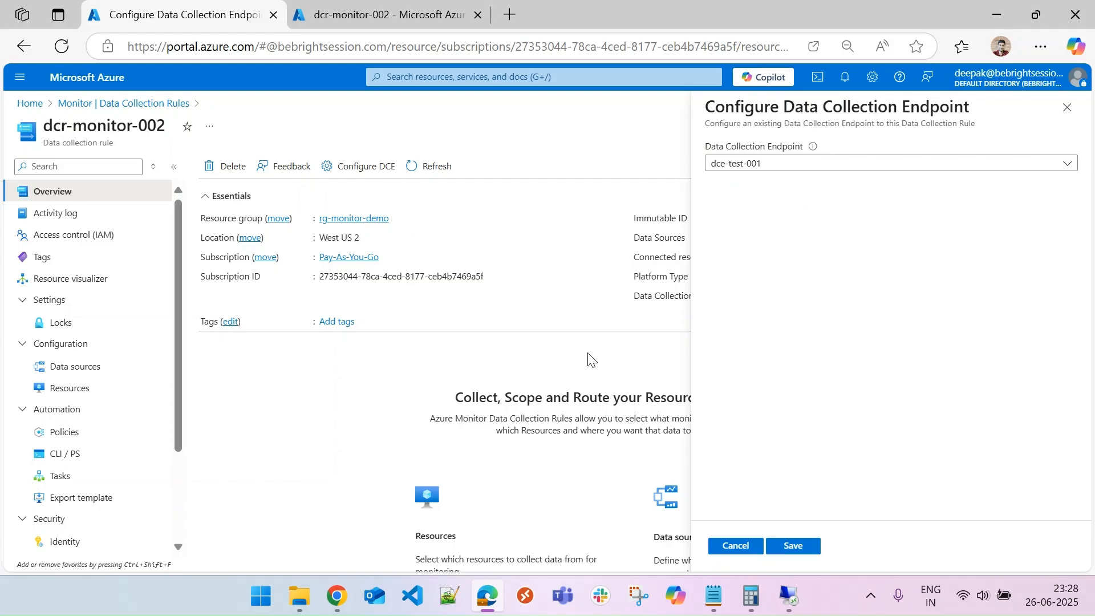
{"action": "left_click", "coordinate": [740, 548]}
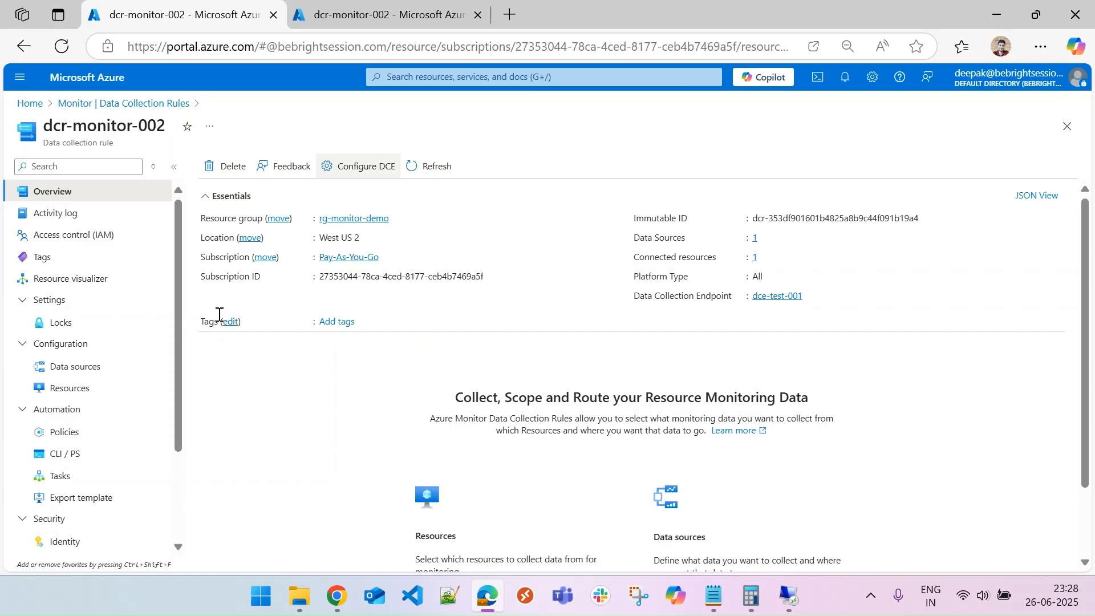
Return to the VM's remote desktop and open the localhost_access_log.2025-06-25 file in C:\inetpub\logs.
{"action": "left_click", "coordinate": [29, 103]}
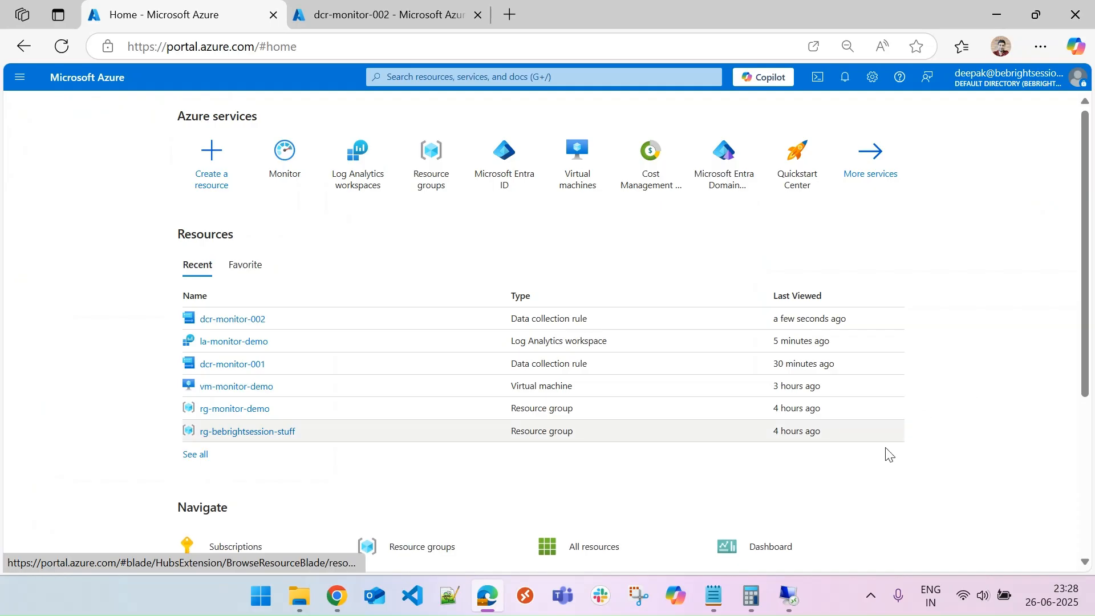
{"action": "left_click", "coordinate": [805, 597]}
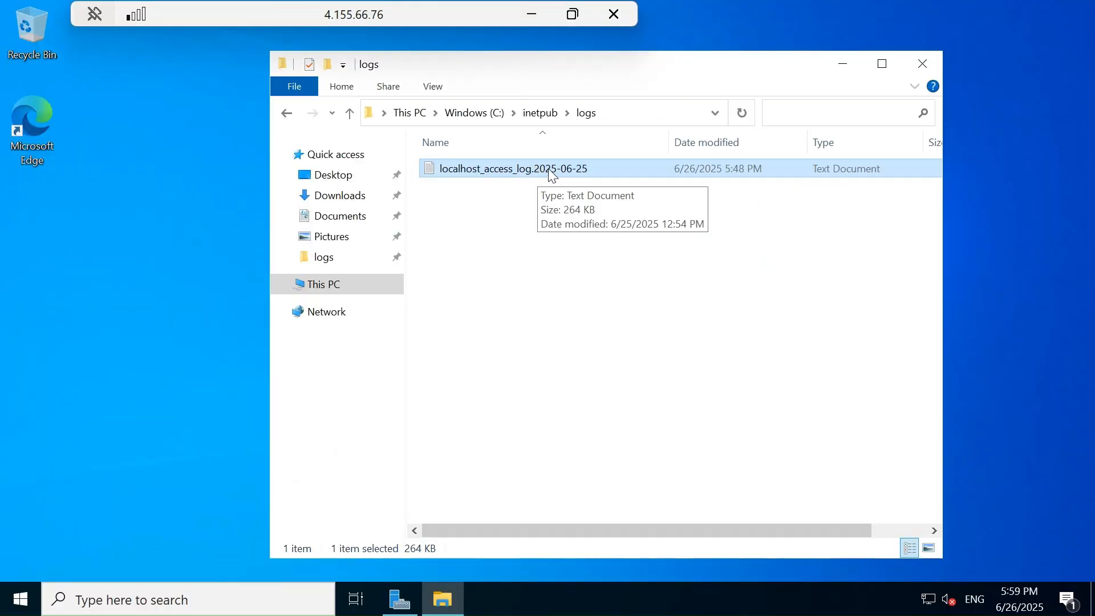
{"action": "double_click", "coordinate": [552, 176]}
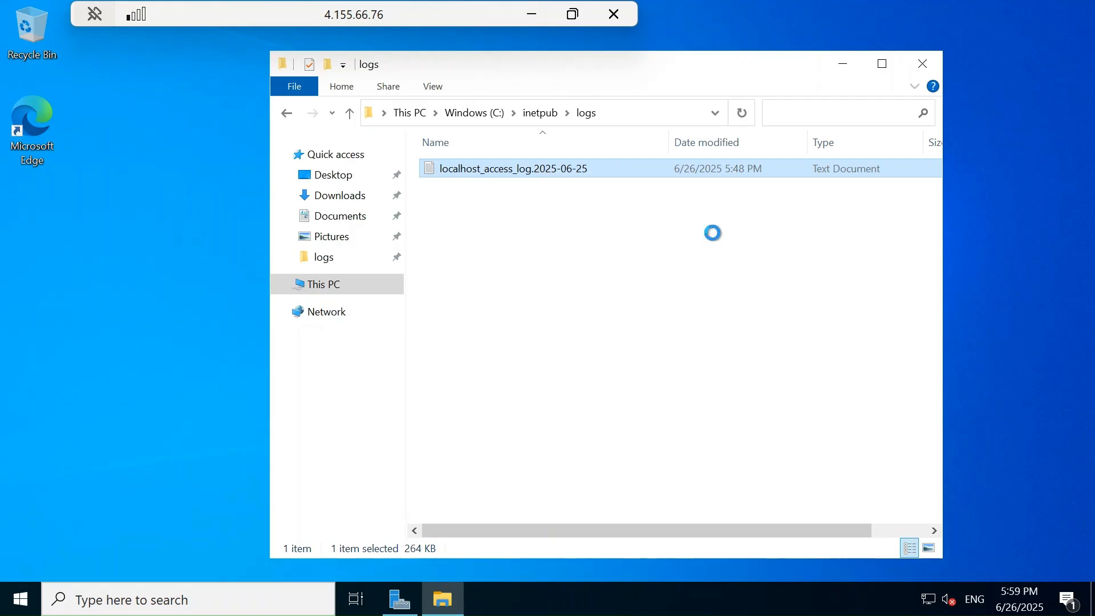
Inspect the last entries at the end of the access log file, then close Notepad.
{"action": "left_click_drag", "start_coordinate": [851, 110], "coordinate": [854, 419]}
{"action": "left_click_drag", "start_coordinate": [556, 392], "coordinate": [48, 396]}
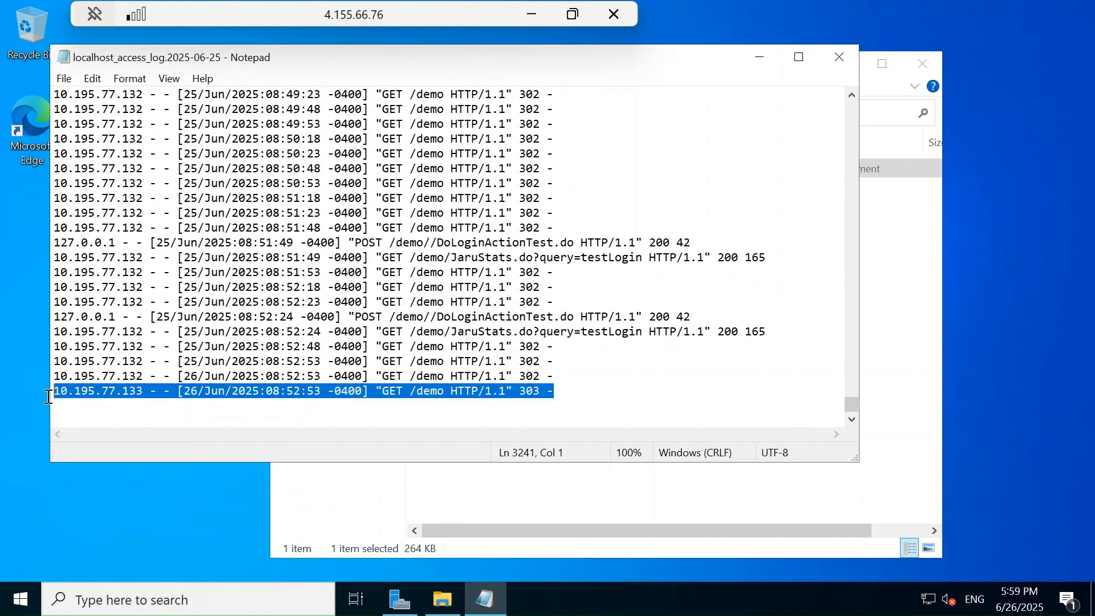
{"action": "left_click", "coordinate": [163, 392]}
{"action": "left_click_drag", "start_coordinate": [551, 375], "coordinate": [50, 377]}
{"action": "left_click_drag", "start_coordinate": [558, 392], "coordinate": [51, 390]}
{"action": "left_click", "coordinate": [571, 387]}
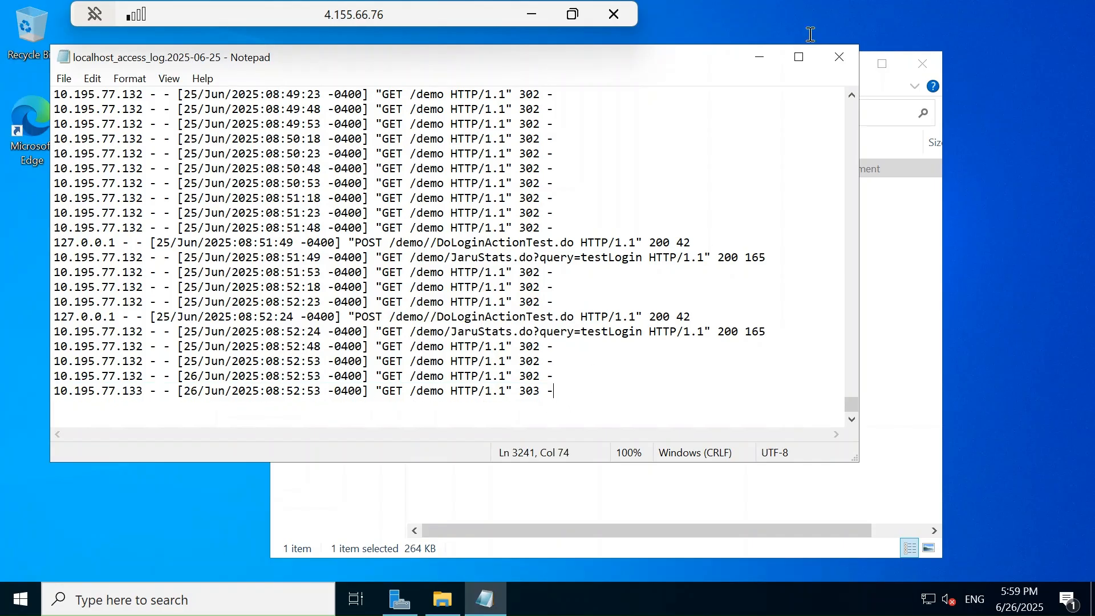
{"action": "left_click", "coordinate": [839, 56]}
Open Logs in the la-monitor-demo workspace and run a query on the AppDataLog_CL custom table.
{"action": "left_click", "coordinate": [530, 14]}
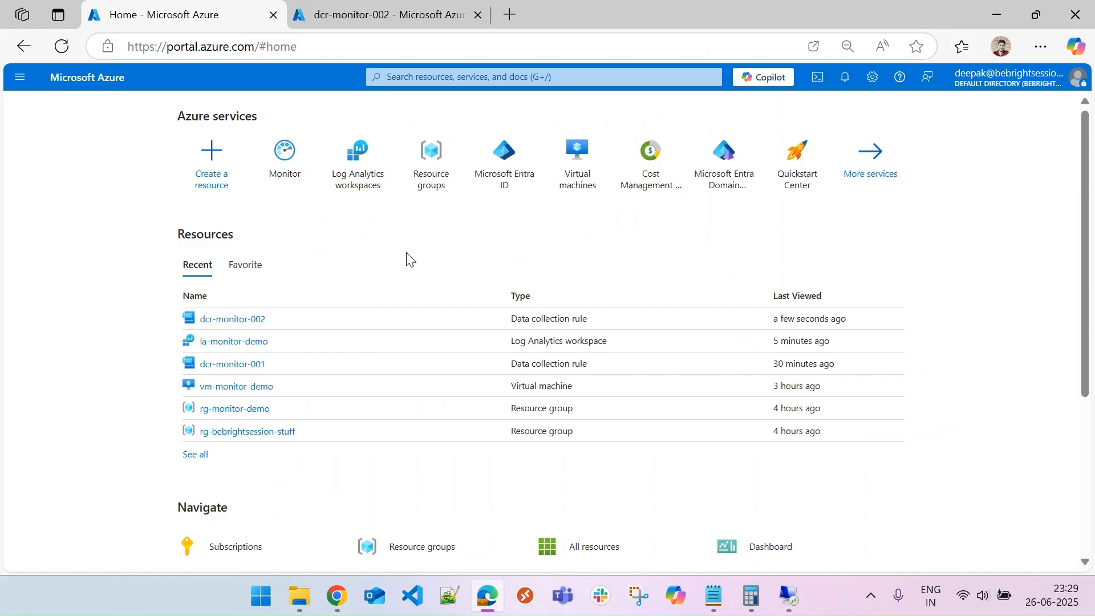
{"action": "left_click", "coordinate": [379, 16]}
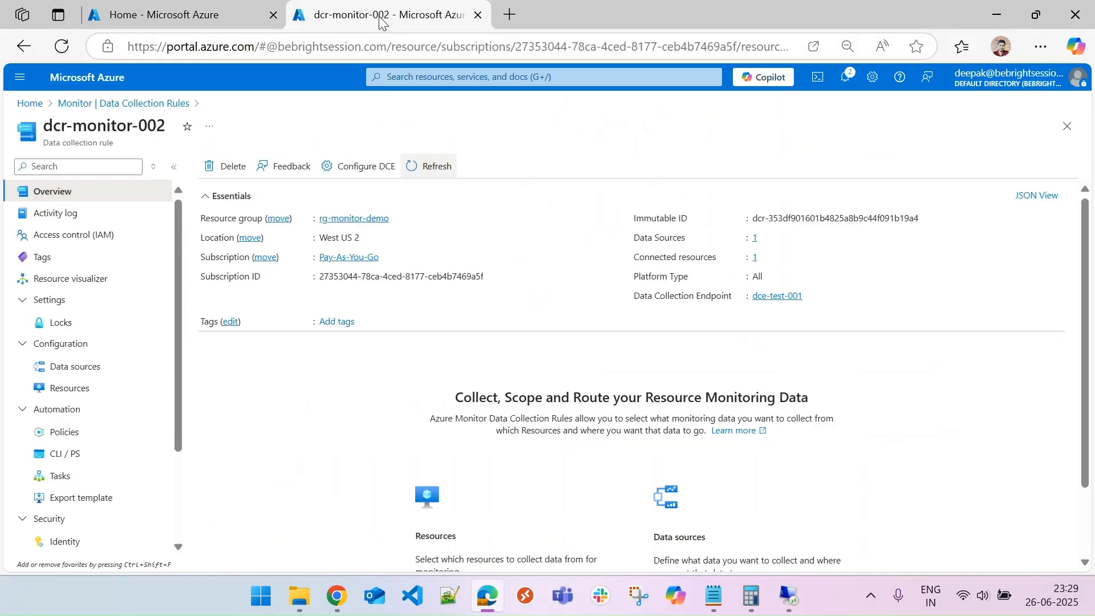
{"action": "left_click", "coordinate": [30, 102]}
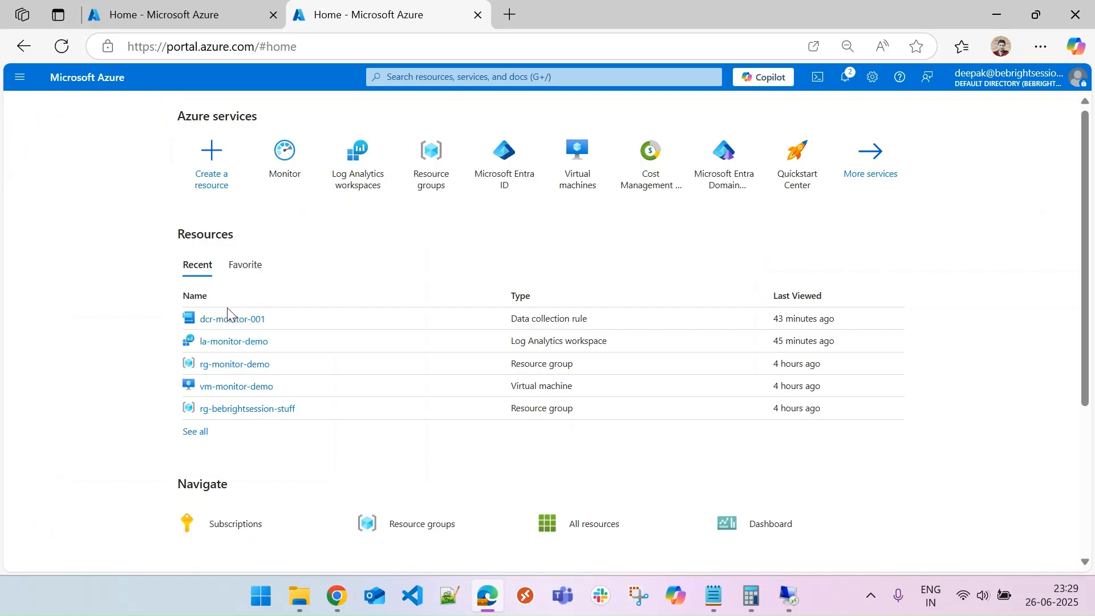
{"action": "left_click", "coordinate": [220, 341]}
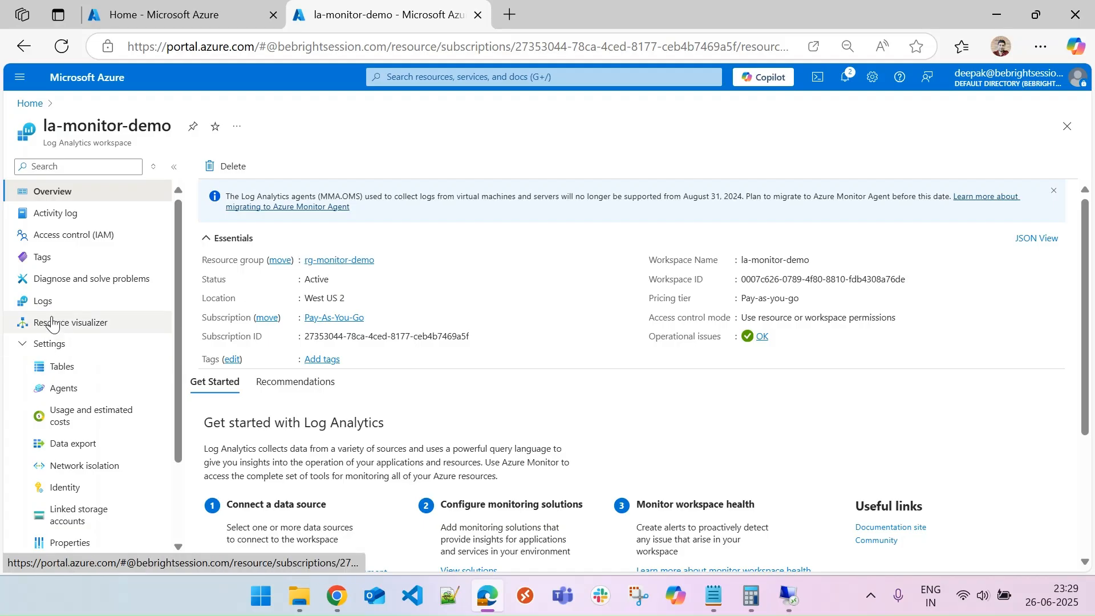
{"action": "left_click", "coordinate": [36, 305]}
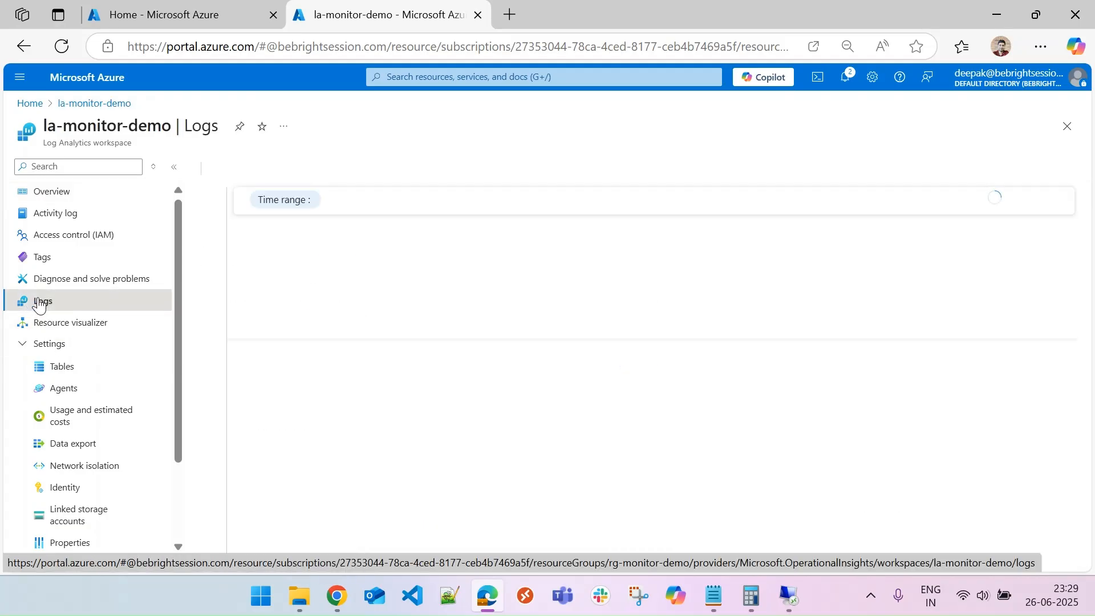
{"action": "left_click", "coordinate": [1035, 187]}
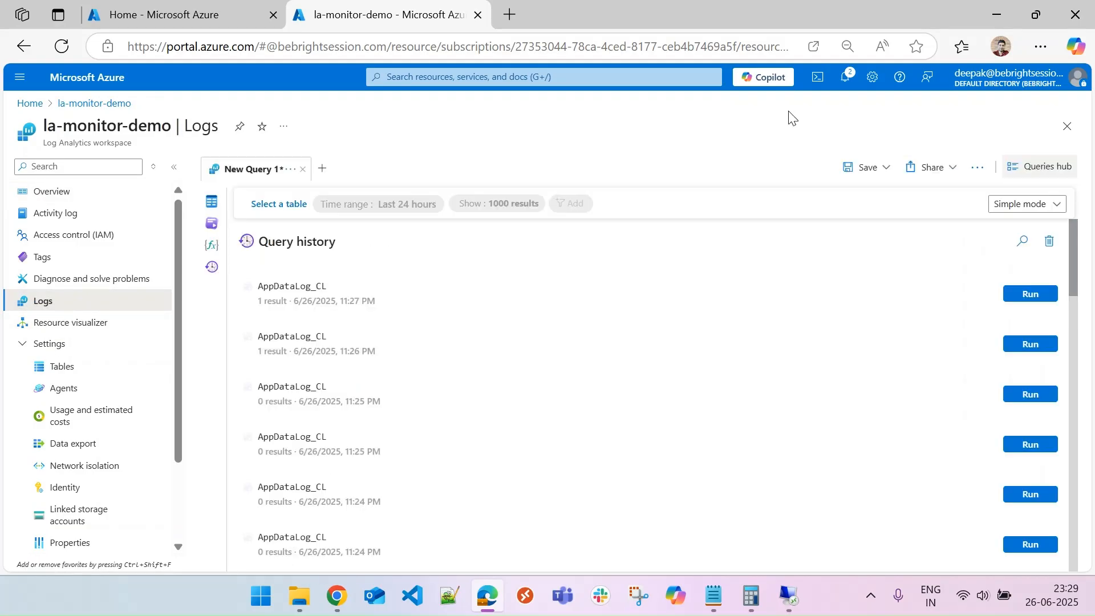
{"action": "left_click", "coordinate": [212, 202]}
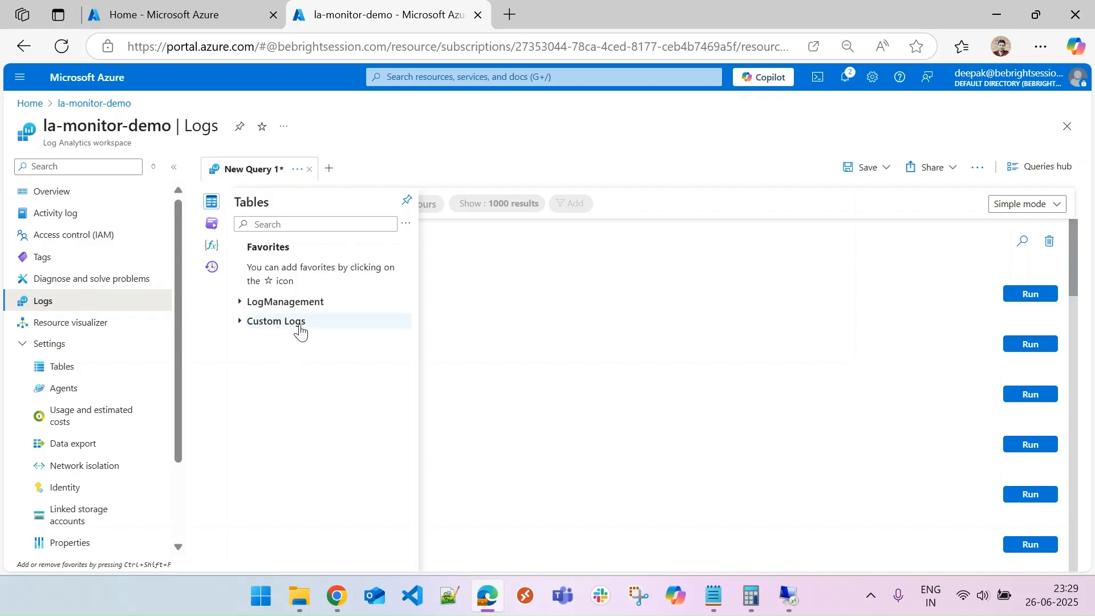
{"action": "left_click", "coordinate": [240, 322]}
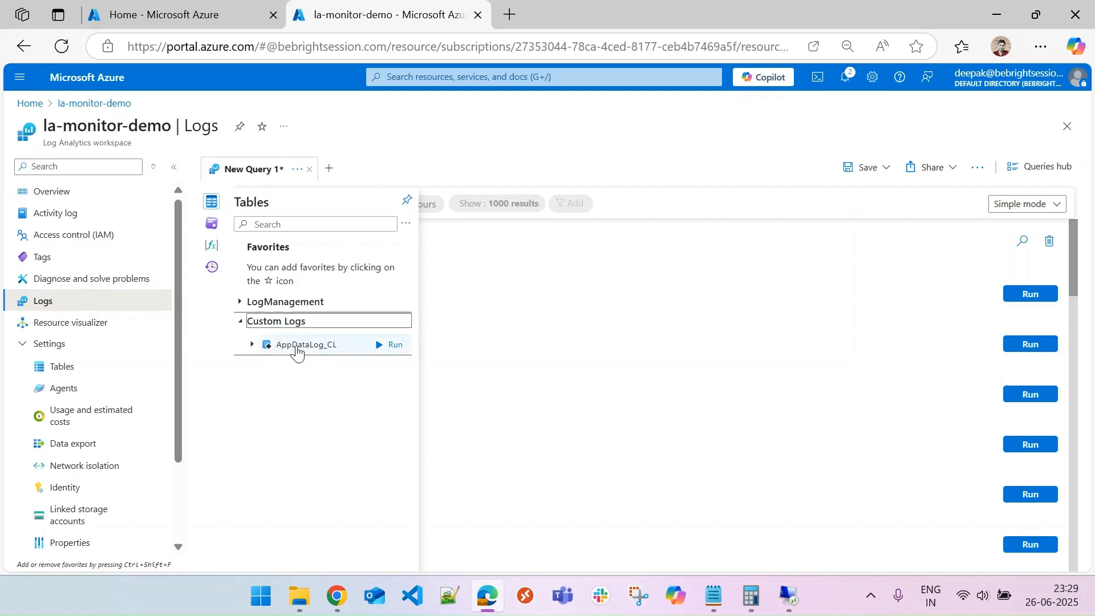
{"action": "mouse_move", "coordinate": [302, 354]}
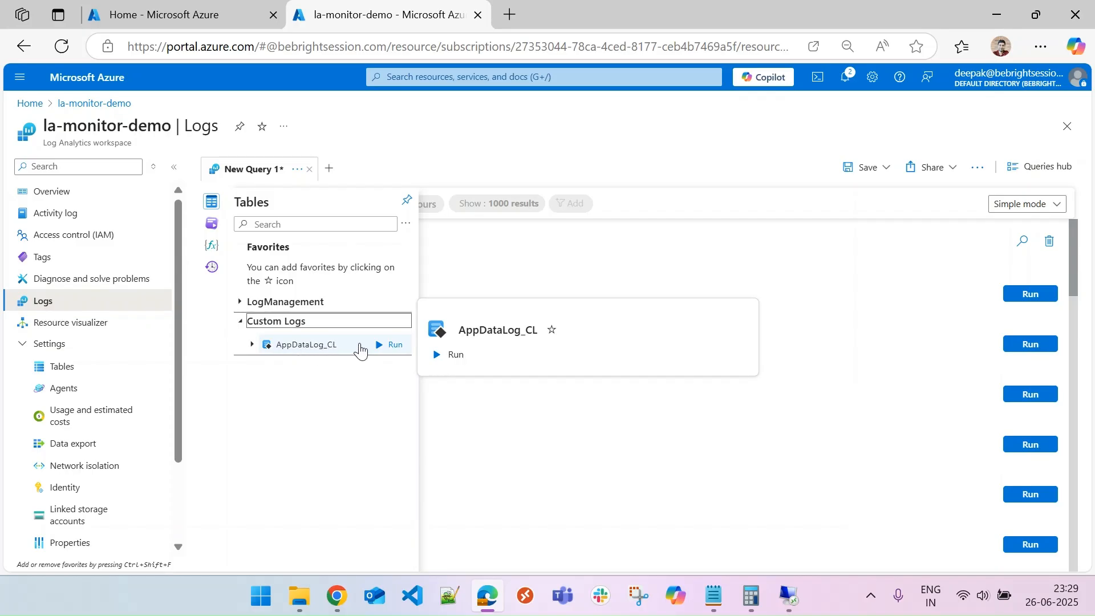
{"action": "left_click", "coordinate": [397, 347]}
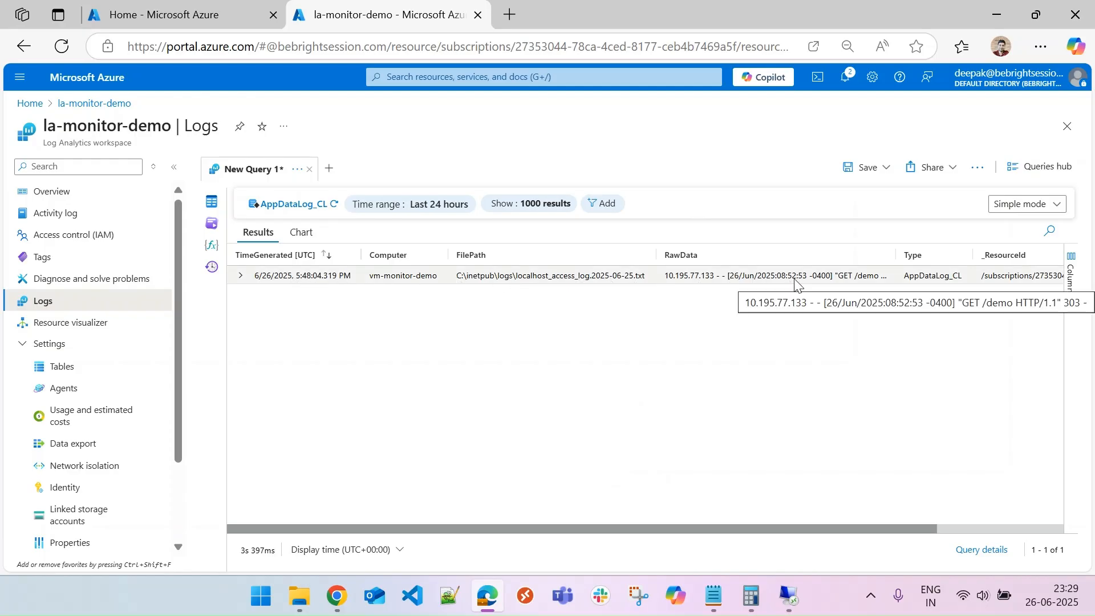
Widen the result columns to inspect the ingested record's file path and raw data.
{"action": "left_click", "coordinate": [172, 167]}
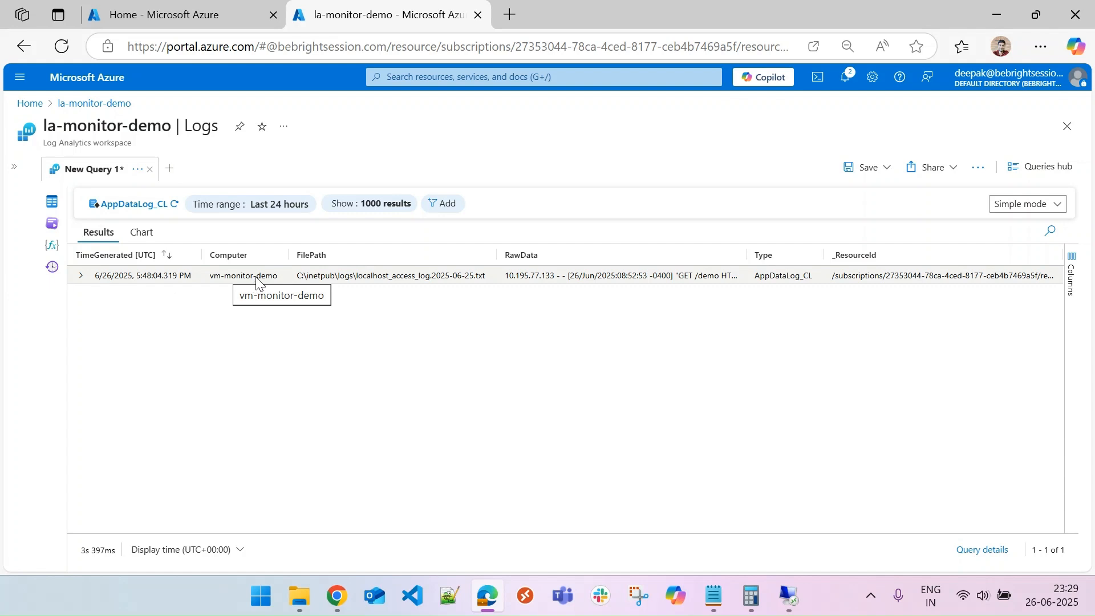
{"action": "left_click_drag", "start_coordinate": [298, 278], "coordinate": [489, 286]}
{"action": "left_click", "coordinate": [485, 325]}
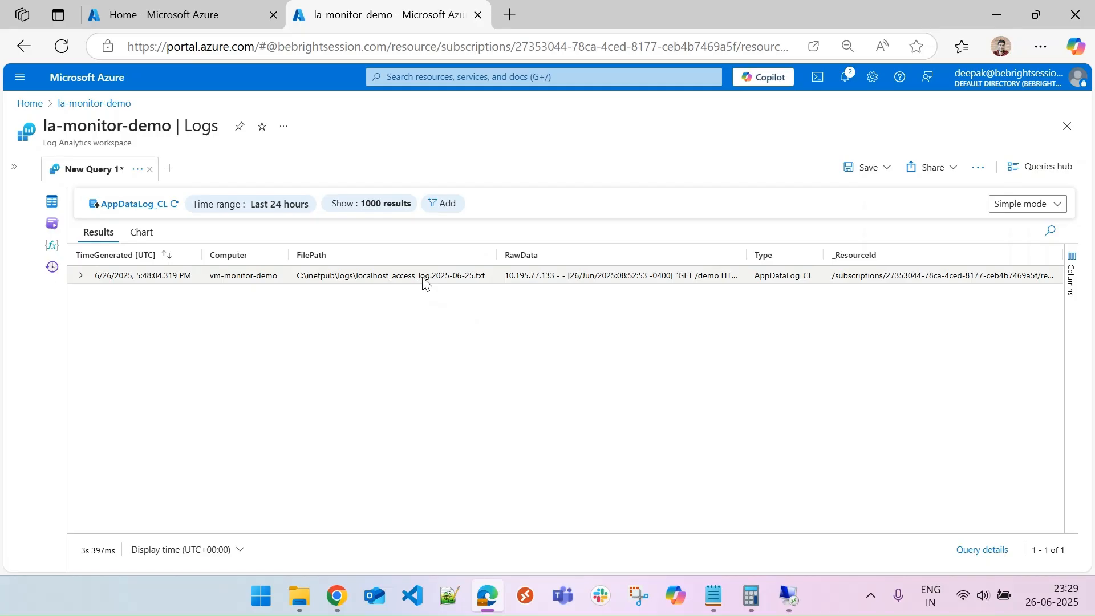
{"action": "mouse_move", "coordinate": [788, 597]}
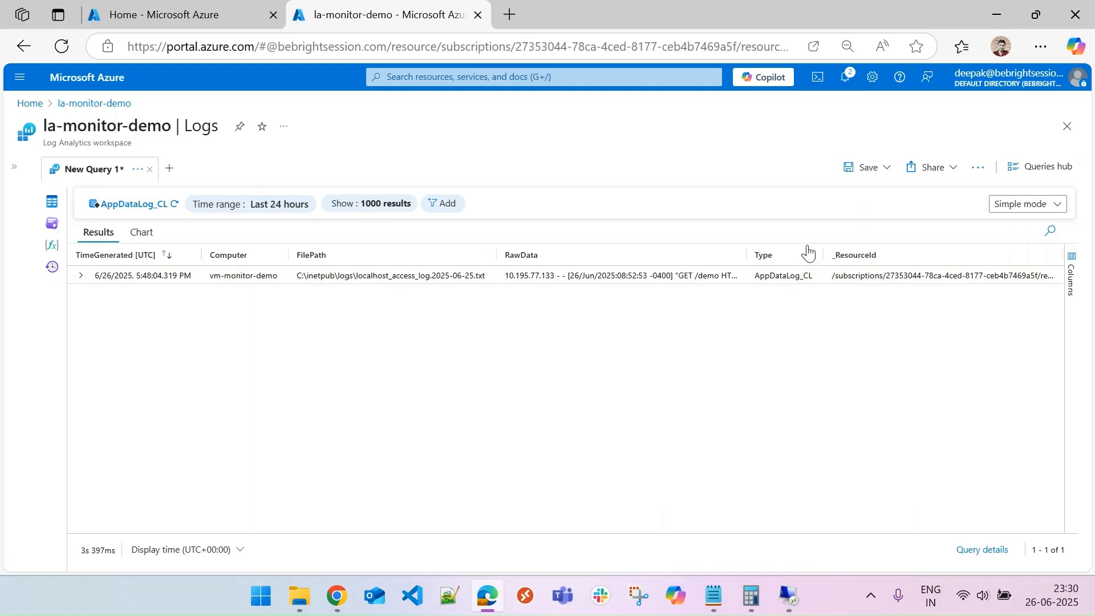
{"action": "left_click_drag", "start_coordinate": [747, 259], "coordinate": [859, 254]}
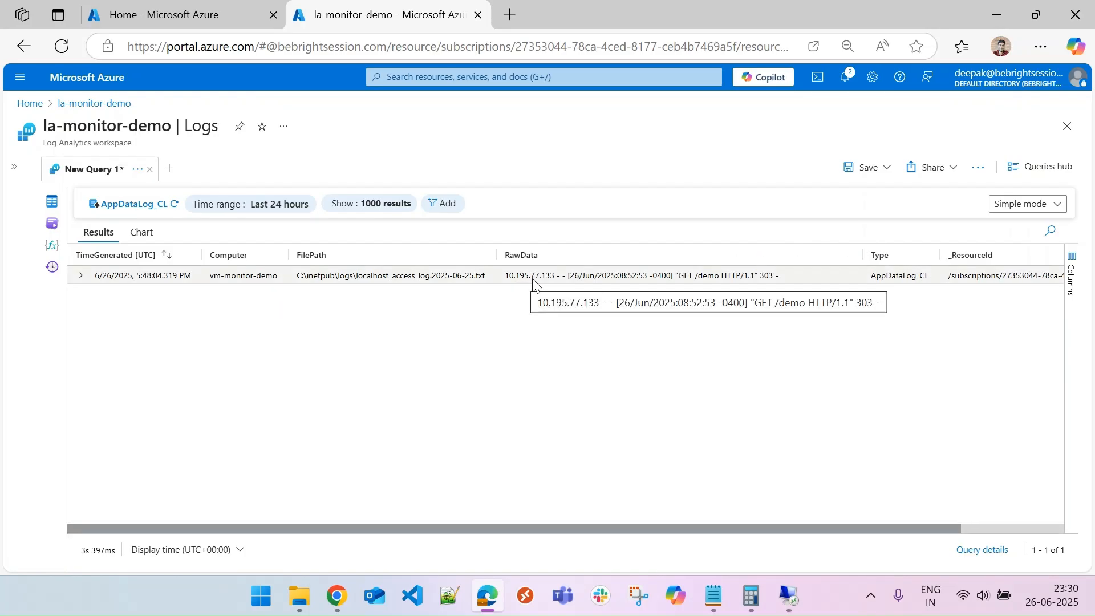
Reopen the access log on the VM and duplicate its last five lines at the end of the file.
{"action": "left_click", "coordinate": [790, 594]}
{"action": "double_click", "coordinate": [477, 169]}
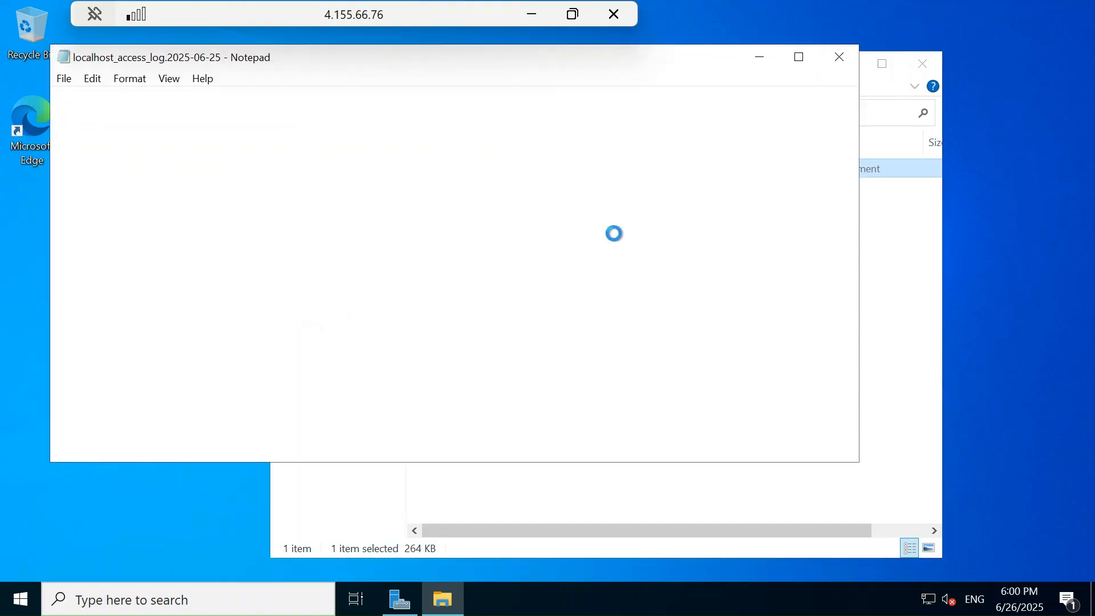
{"action": "left_click_drag", "start_coordinate": [850, 110], "coordinate": [842, 417]}
{"action": "double_click", "coordinate": [522, 392]}
{"action": "left_click_drag", "start_coordinate": [143, 390], "coordinate": [34, 388]}
{"action": "left_click", "coordinate": [606, 388]}
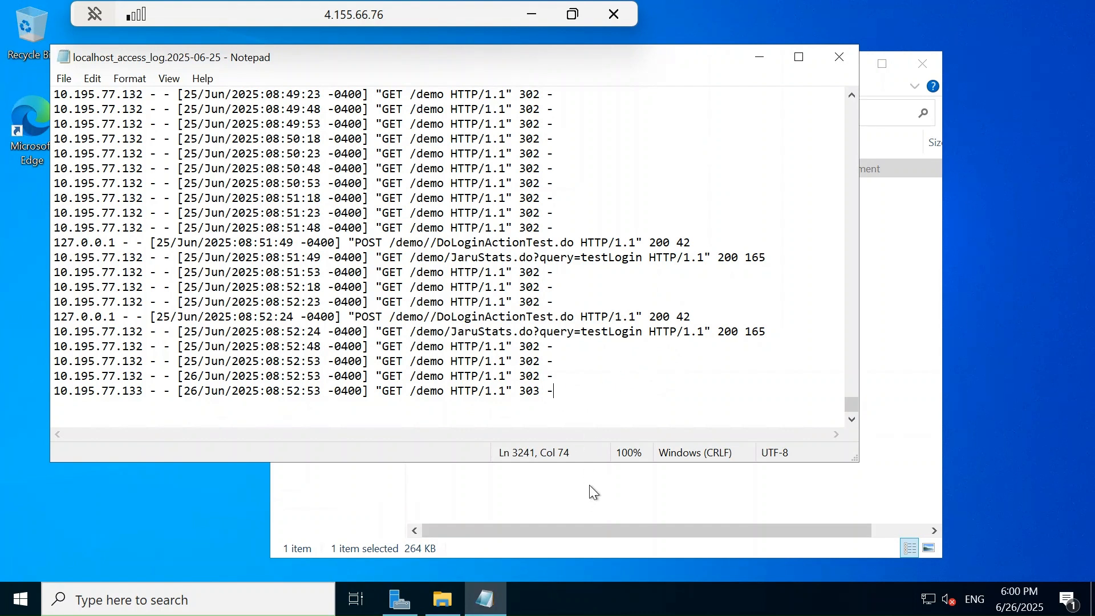
{"action": "left_click_drag", "start_coordinate": [553, 391], "coordinate": [47, 336]}
{"action": "key", "text": "ctrl+c"}
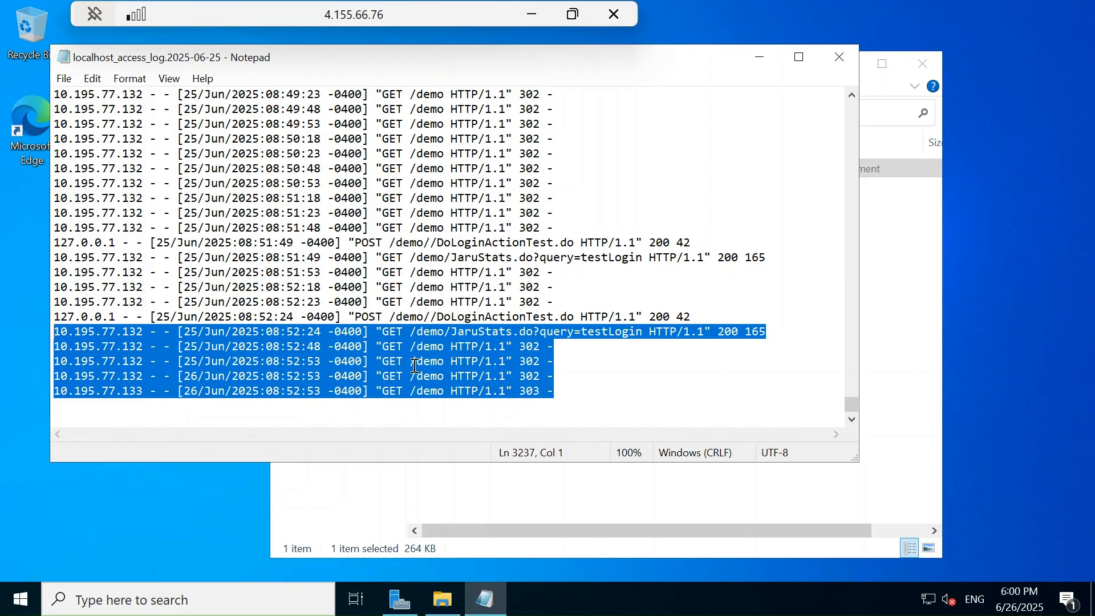
{"action": "left_click", "coordinate": [597, 395]}
{"action": "key", "text": "Return"}
{"action": "key", "text": "ctrl+v"}
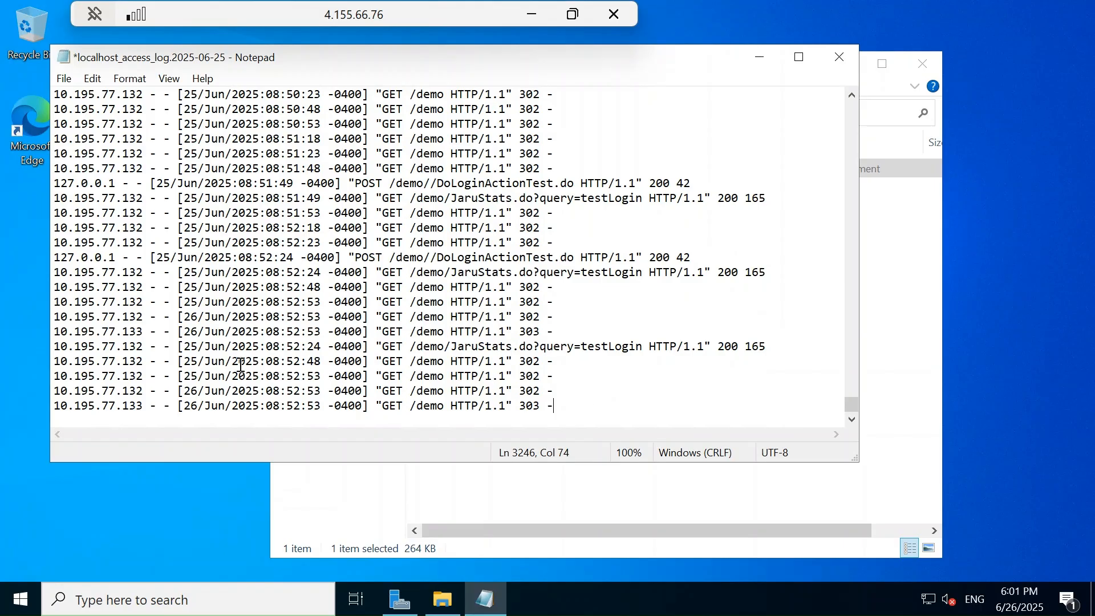
Edit the pasted lines to IPs 10.195.77.134–138, date 26/Jun and status codes 304, 305, 306, 309, then save and close.
{"action": "left_click", "coordinate": [198, 346]}
{"action": "key", "text": "BackSpace"}
{"action": "type", "text": "6"}
{"action": "key", "text": "Down"}
{"action": "key", "text": "BackSpace"}
{"action": "type", "text": "6"}
{"action": "key", "text": "Down"}
{"action": "key", "text": "BackSpace"}
{"action": "type", "text": "6"}
{"action": "key", "text": "BackSpace"}
{"action": "type", "text": "4"}
{"action": "key", "text": "Down"}
{"action": "key", "text": "BackSpace"}
{"action": "type", "text": "5"}
{"action": "key", "text": "Down"}
{"action": "key", "text": "BackSpace"}
{"action": "type", "text": "6"}
{"action": "key", "text": "Down"}
{"action": "key", "text": "BackSpace"}
{"action": "type", "text": "7"}
{"action": "key", "text": "Down"}
{"action": "key", "text": "BackSpace"}
{"action": "type", "text": "8"}
{"action": "left_click", "coordinate": [541, 361]}
{"action": "key", "text": "BackSpace"}
{"action": "type", "text": "4"}
{"action": "key", "text": "Down"}
{"action": "type", "text": "5"}
{"action": "key", "text": "Down"}
{"action": "key", "text": "BackSpace"}
{"action": "type", "text": "6"}
{"action": "key", "text": "Down"}
{"action": "key", "text": "BackSpace"}
{"action": "type", "text": "9"}
{"action": "key", "text": "ctrl+s"}
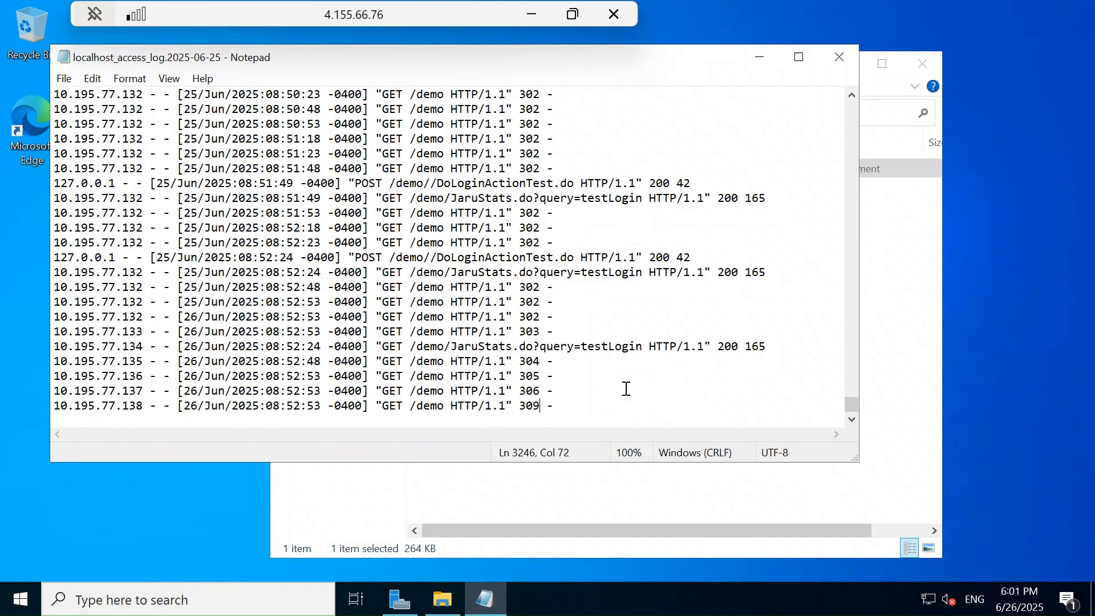
{"action": "left_click", "coordinate": [838, 54]}
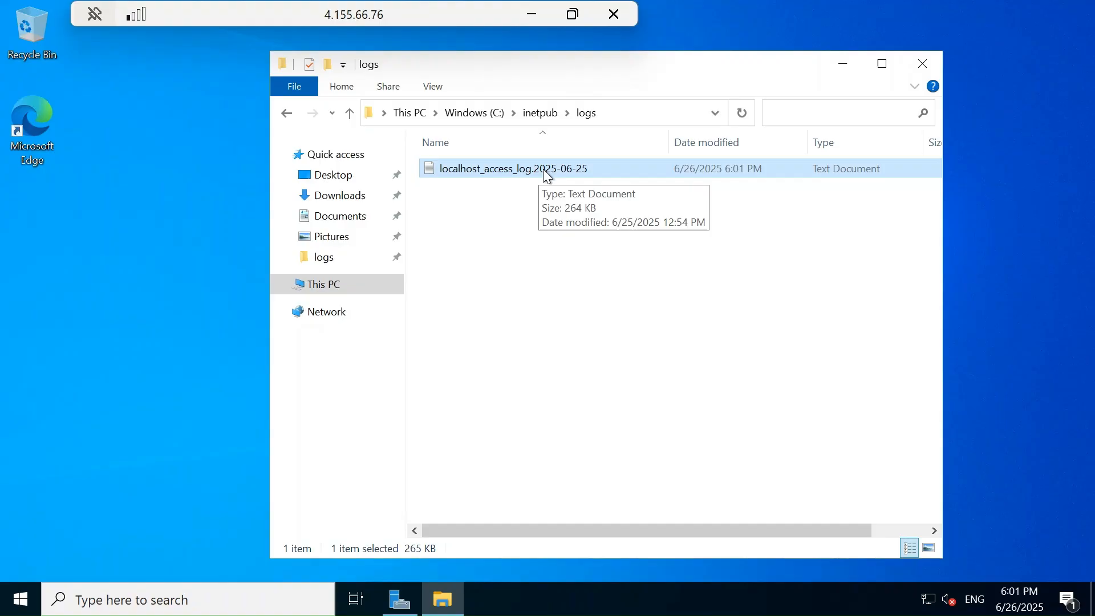
Rerun the AppDataLog_CL table query in the workspace's Logs and refresh the results.
{"action": "left_click", "coordinate": [536, 12]}
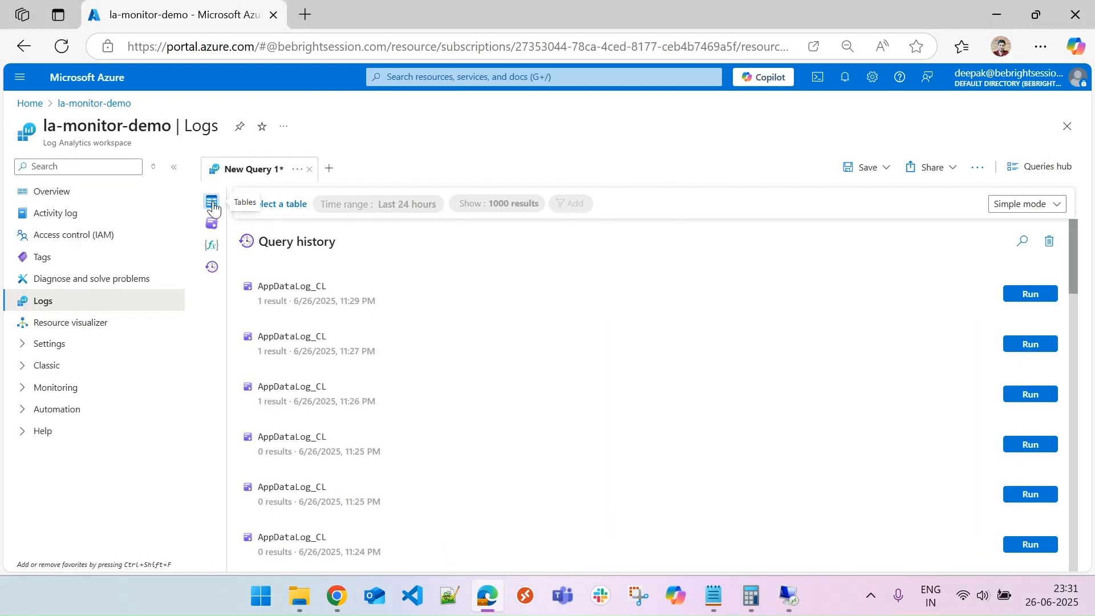
{"action": "left_click", "coordinate": [212, 206]}
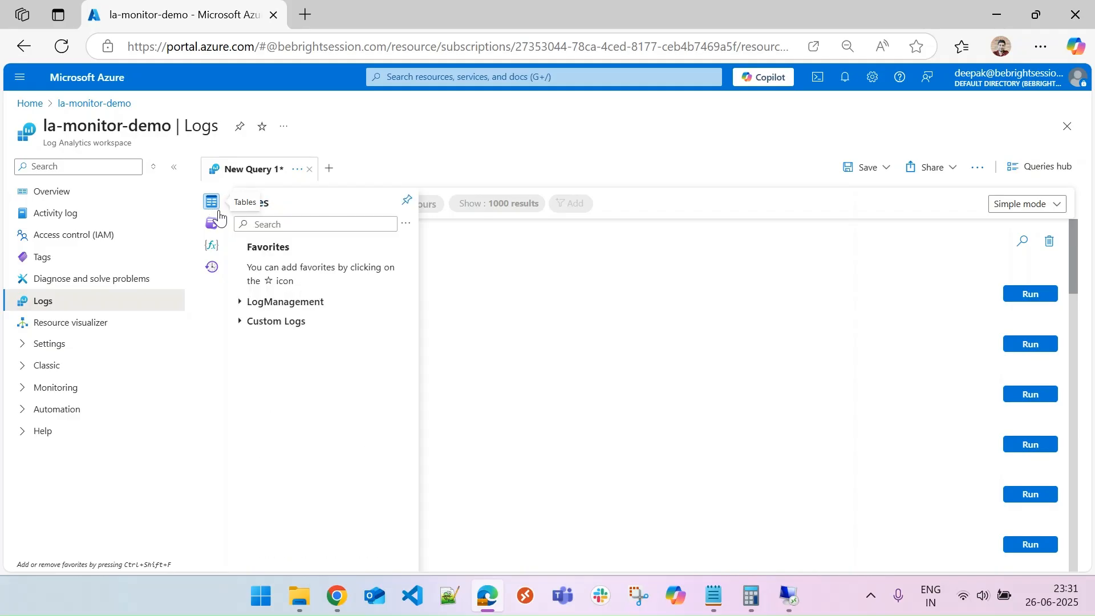
{"action": "left_click", "coordinate": [239, 321]}
{"action": "left_click", "coordinate": [396, 348]}
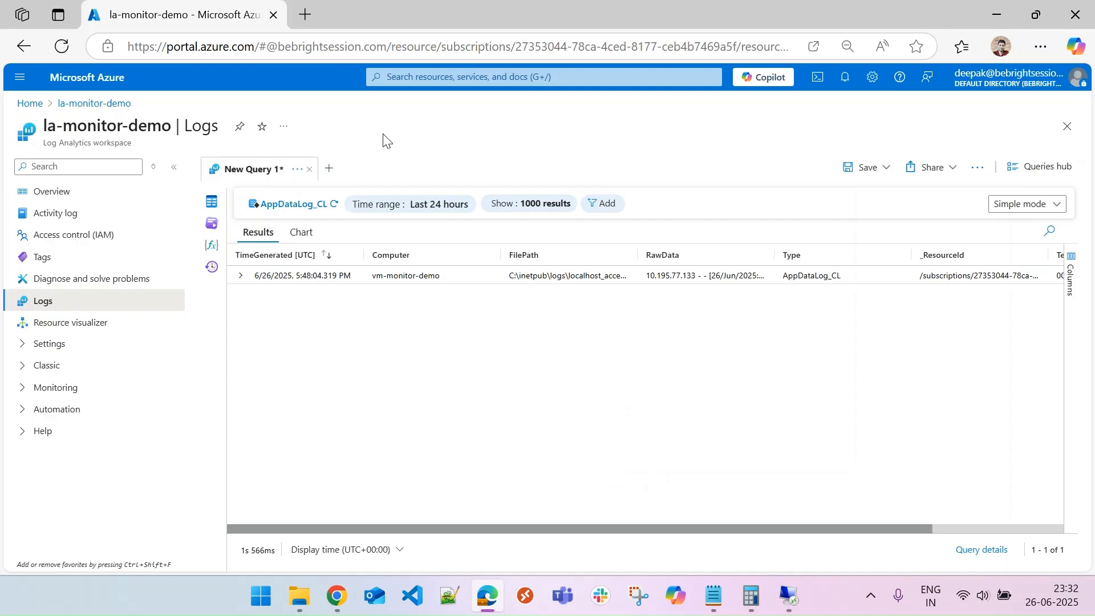
{"action": "left_click", "coordinate": [334, 204]}
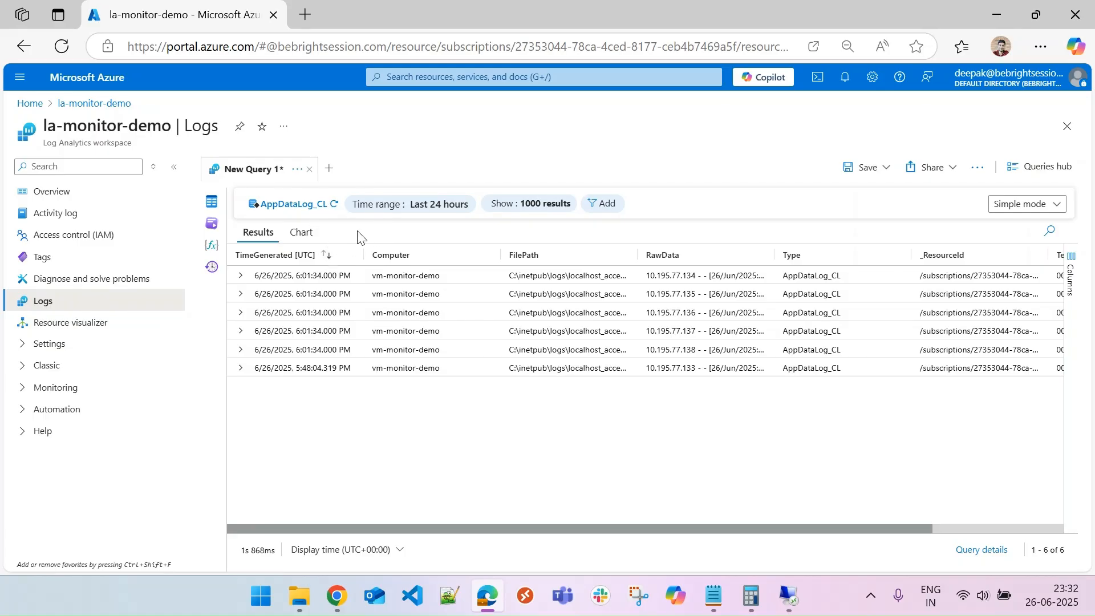
{"action": "left_click", "coordinate": [334, 204]}
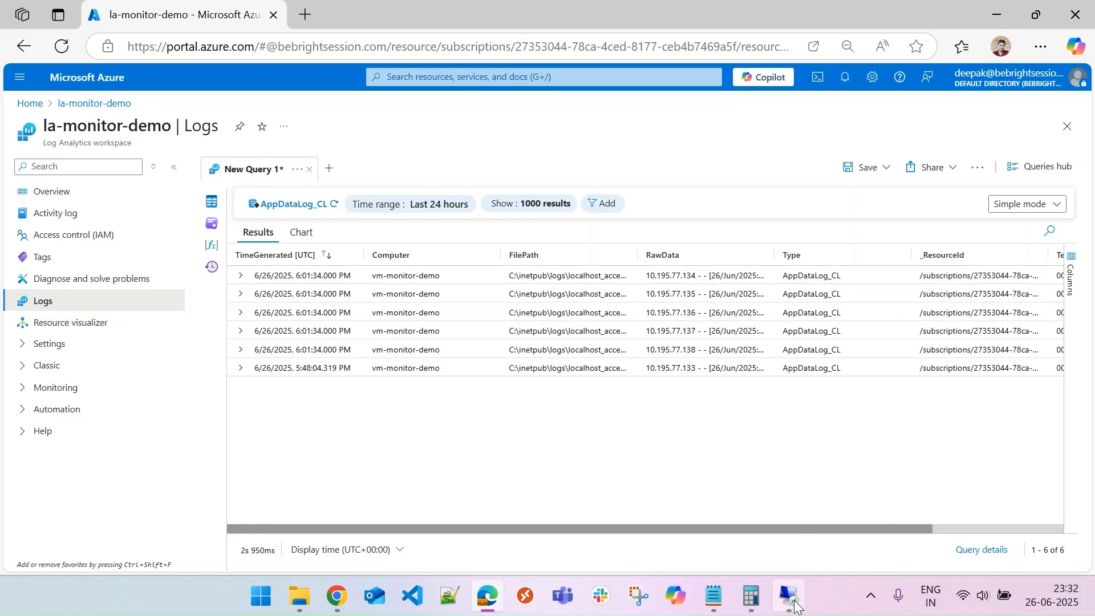
Switch the query editor from Simple mode to KQL mode.
{"action": "mouse_move", "coordinate": [792, 607]}
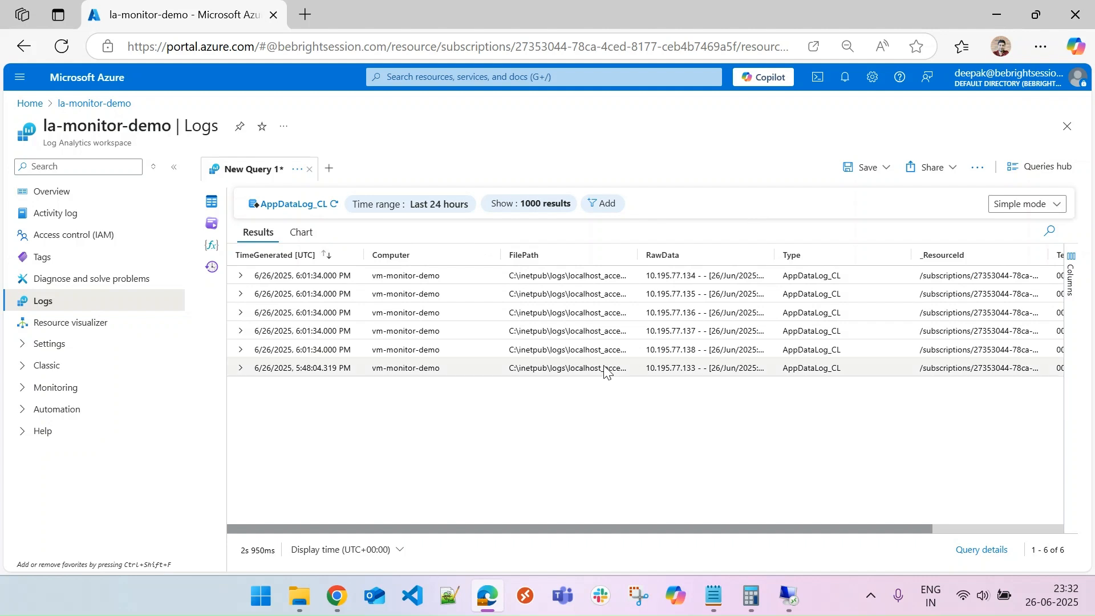
{"action": "left_click", "coordinate": [1037, 209]}
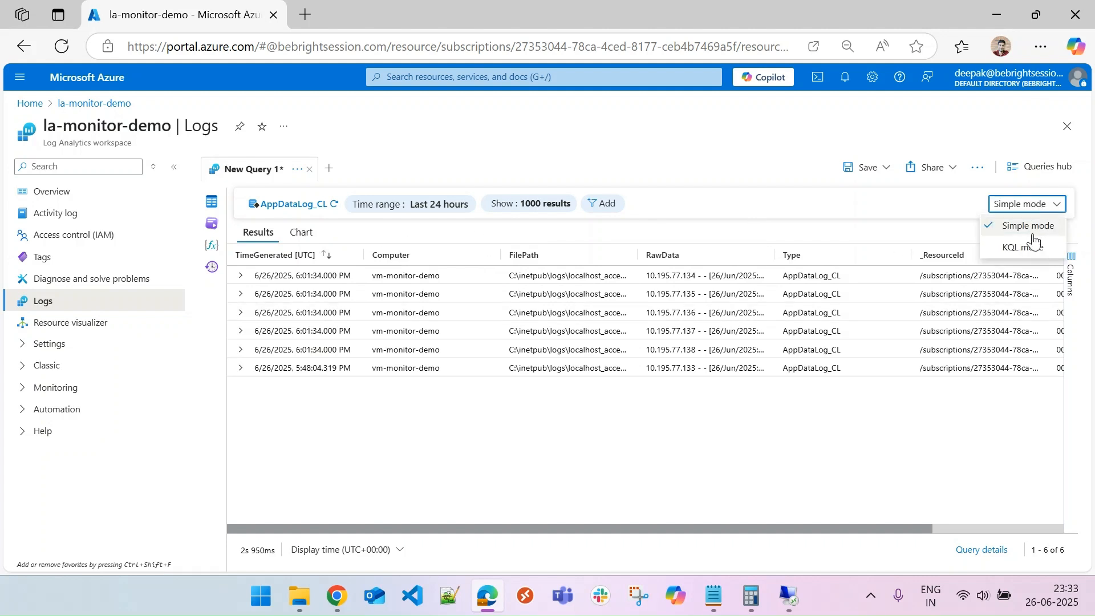
{"action": "left_click", "coordinate": [1030, 251]}
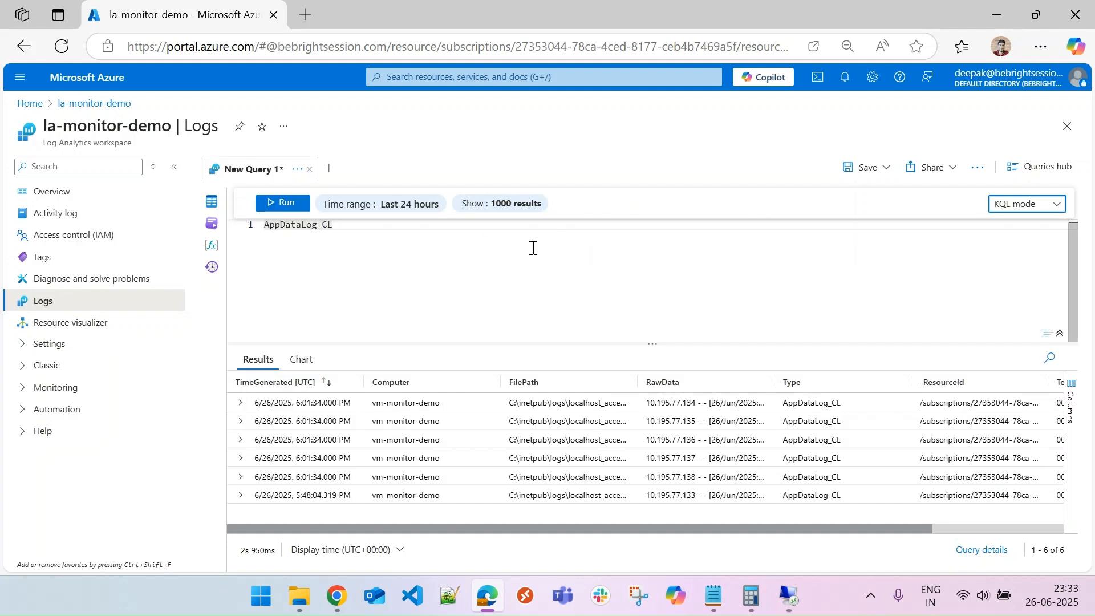
{"action": "left_click", "coordinate": [357, 225]}
{"action": "left_click", "coordinate": [949, 167]}
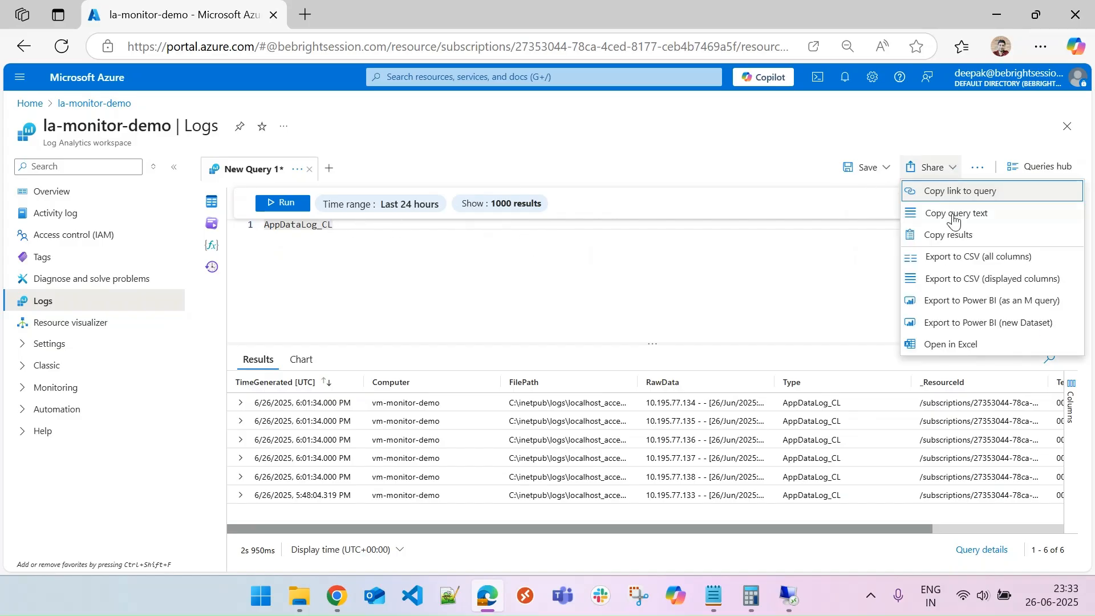
{"action": "left_click", "coordinate": [877, 171]}
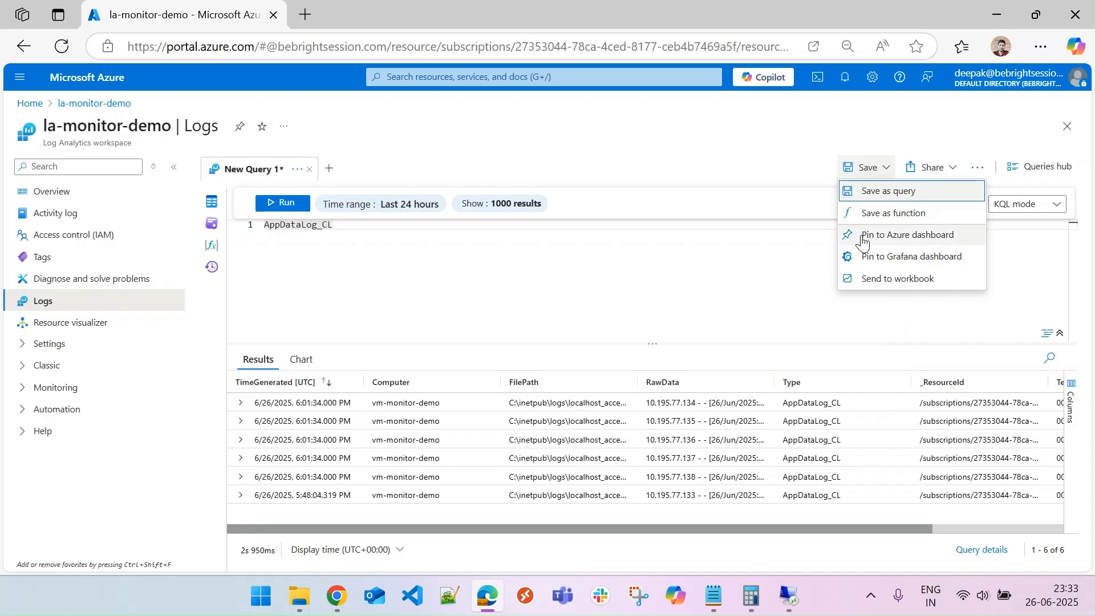
{"action": "left_click", "coordinate": [431, 252]}
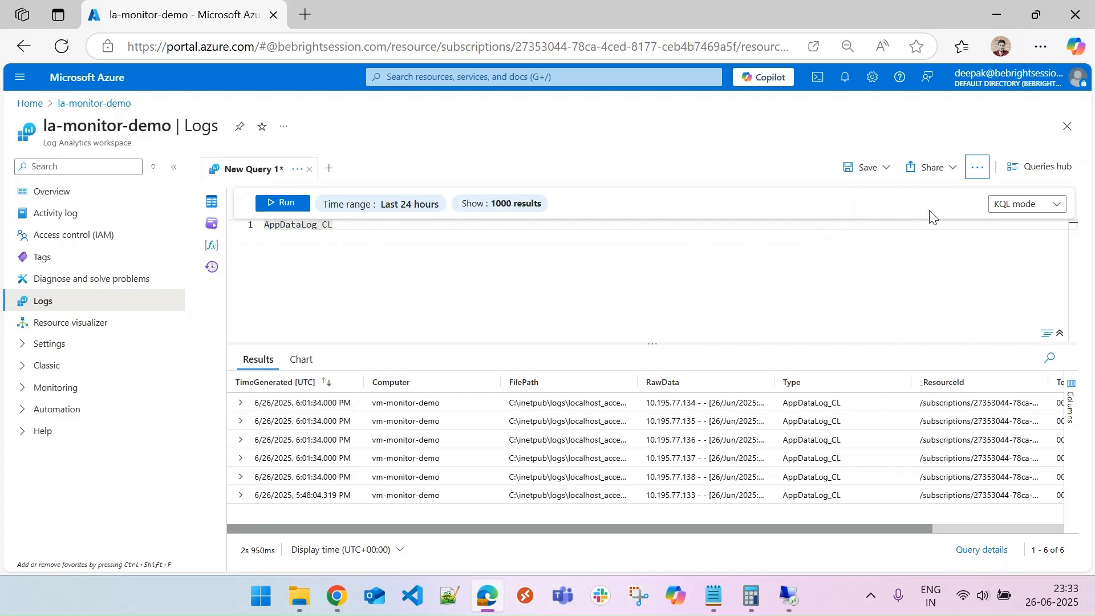
{"action": "left_click", "coordinate": [977, 167]}
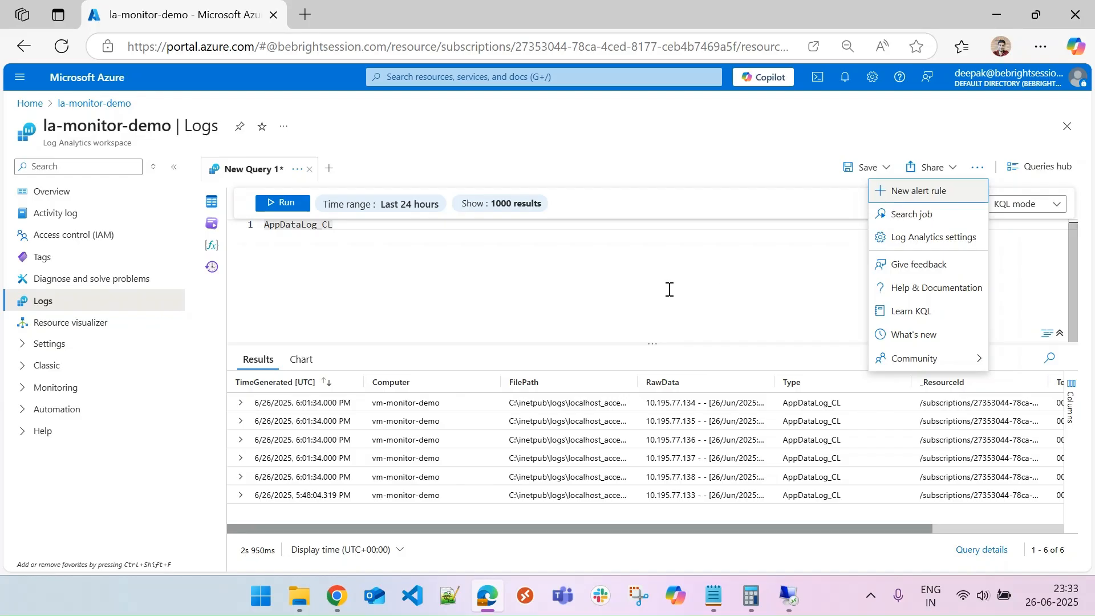
{"action": "left_click", "coordinate": [645, 289]}
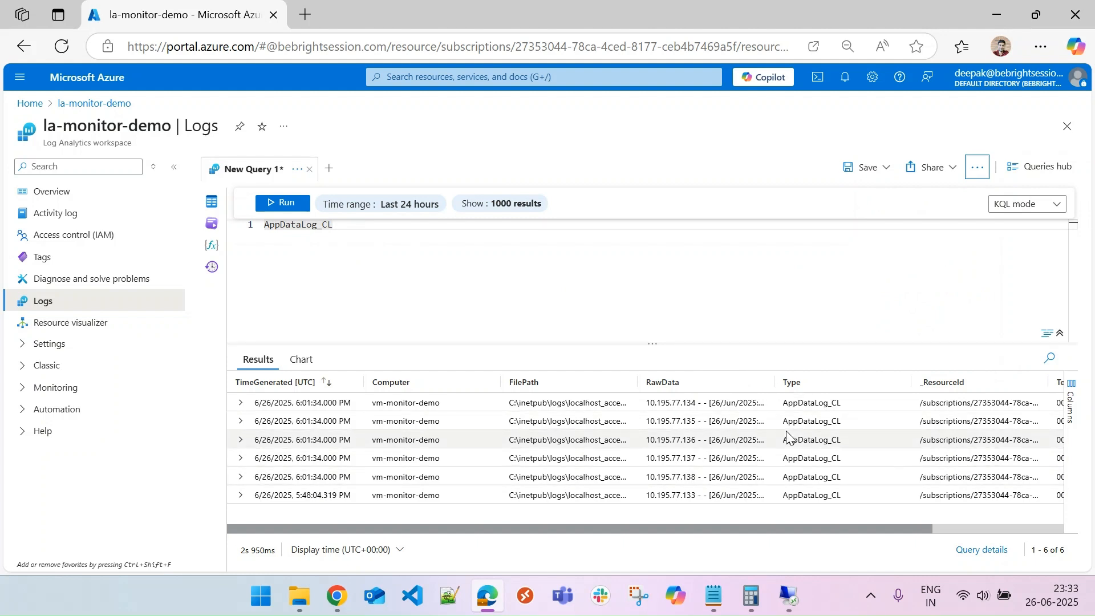
Go from the workspace back to the portal home and open Azure Monitor's Data Collection Rules list.
{"action": "left_click", "coordinate": [19, 105]}
{"action": "left_click", "coordinate": [629, 154]}
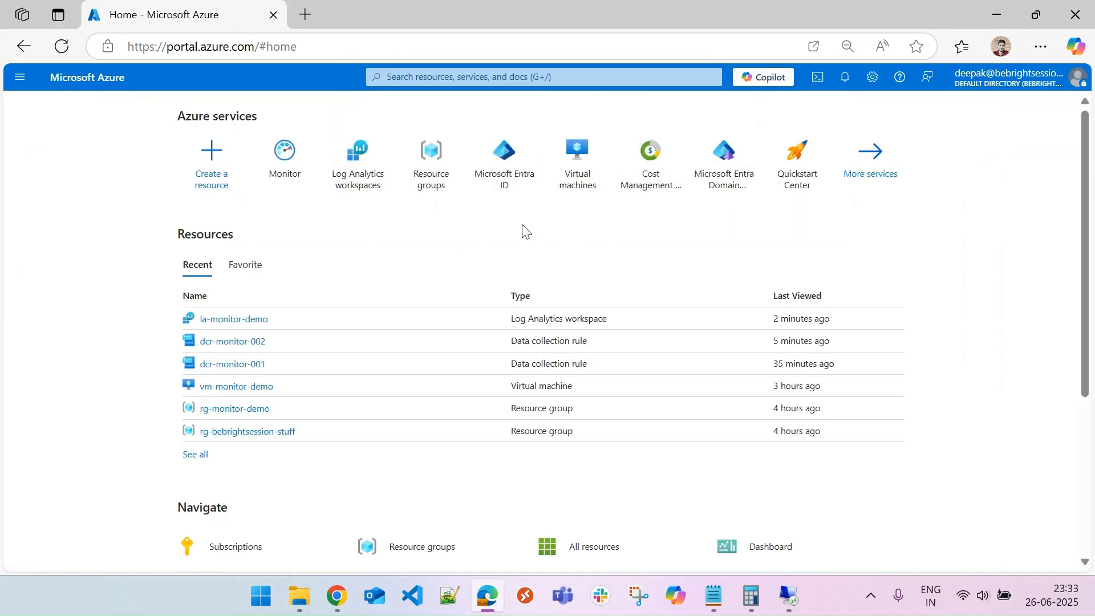
{"action": "left_click", "coordinate": [284, 154]}
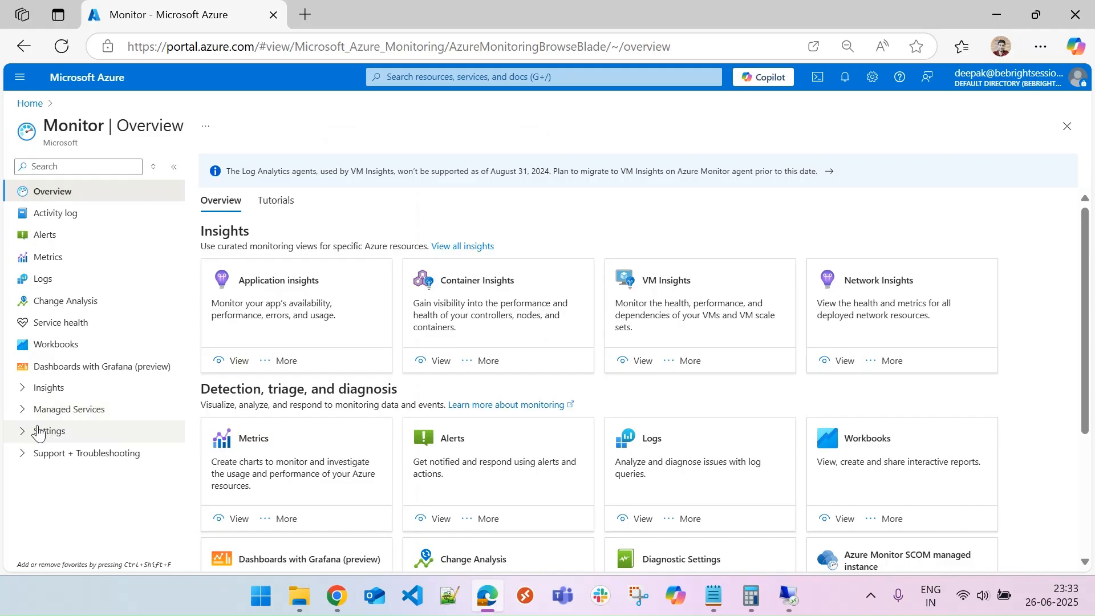
{"action": "left_click", "coordinate": [34, 432]}
{"action": "left_click_drag", "start_coordinate": [180, 423], "coordinate": [179, 540]}
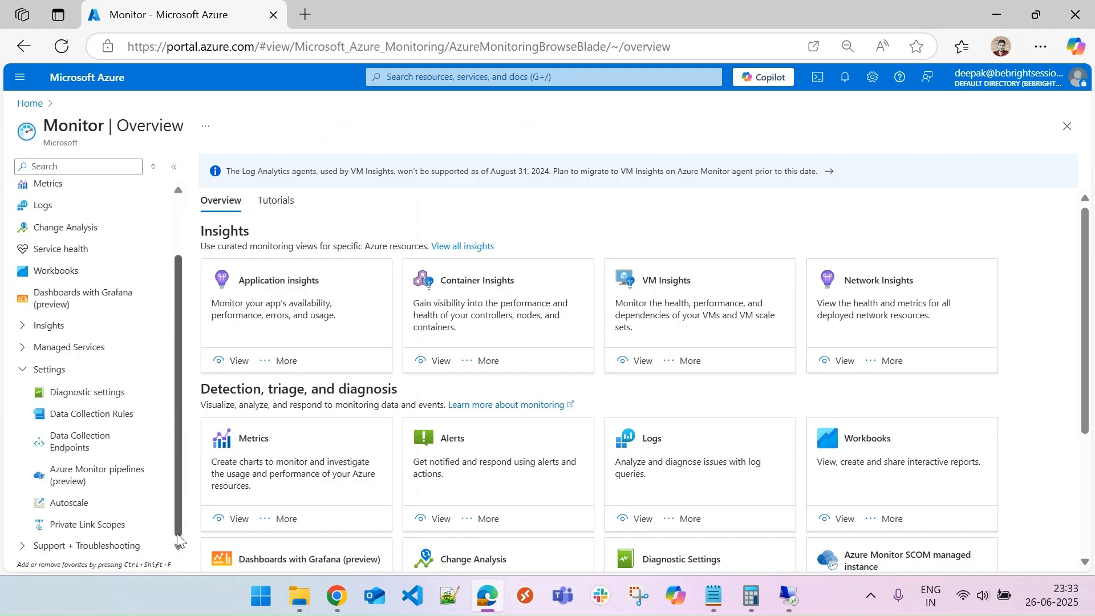
{"action": "left_click", "coordinate": [104, 416]}
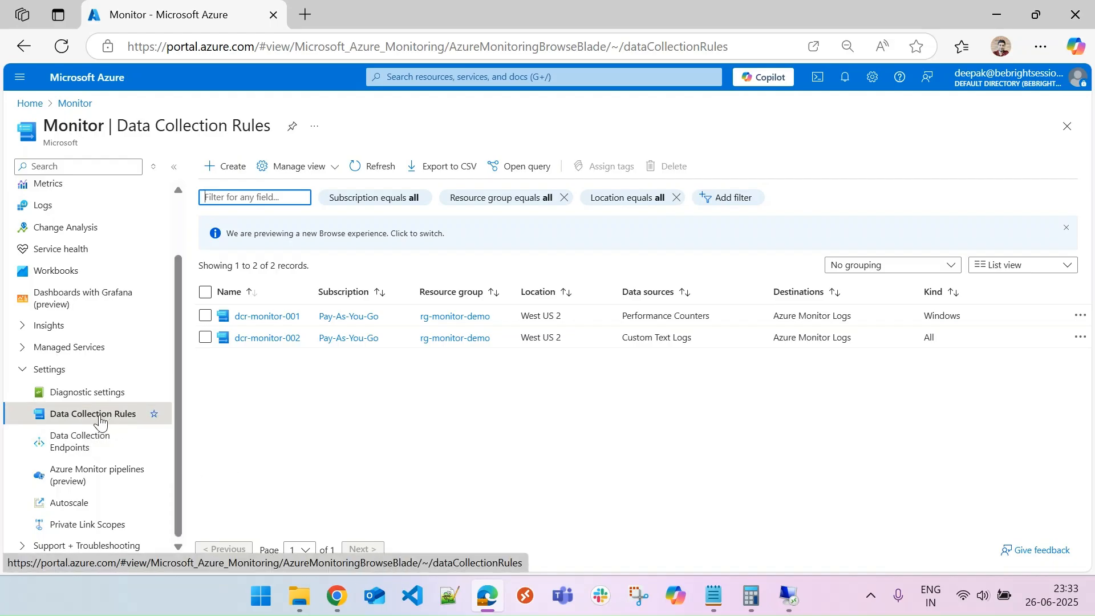
Open the Data sources page of the data collection rule dcr-monitor-001.
{"action": "left_click", "coordinate": [274, 317]}
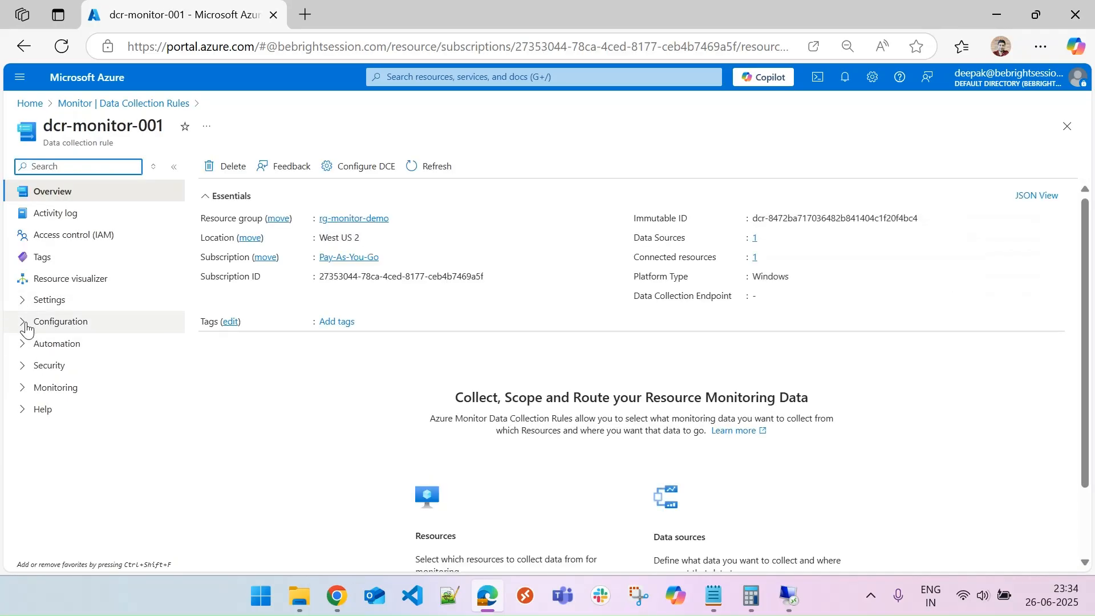
{"action": "left_click", "coordinate": [23, 299]}
{"action": "left_click", "coordinate": [23, 343]}
{"action": "left_click", "coordinate": [62, 370]}
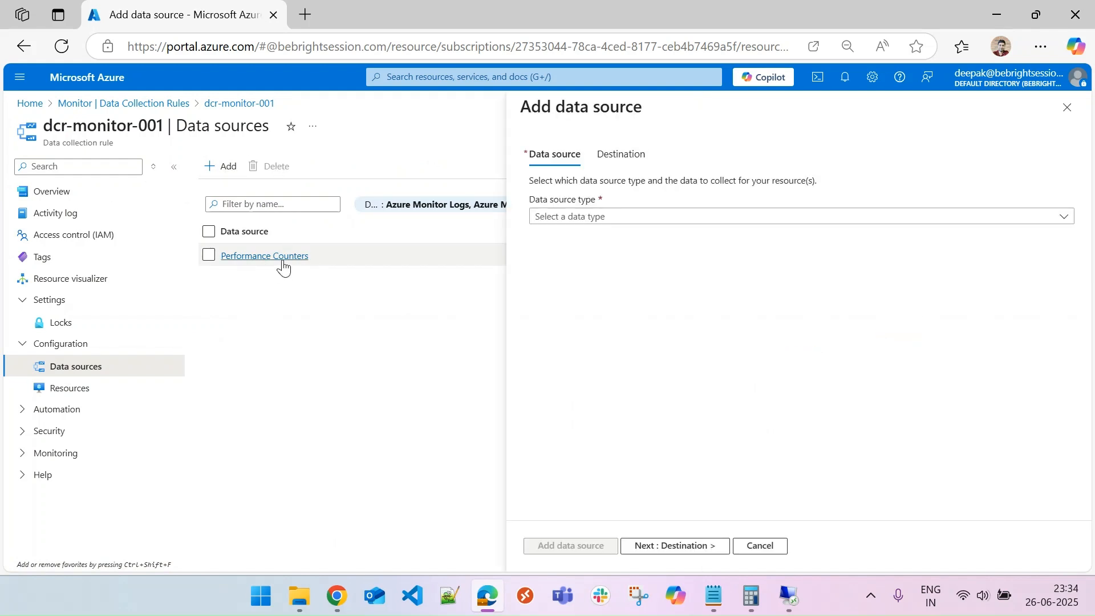
In the Add data source pane, review the available data source types and the Destination tab.
{"action": "left_click", "coordinate": [593, 217]}
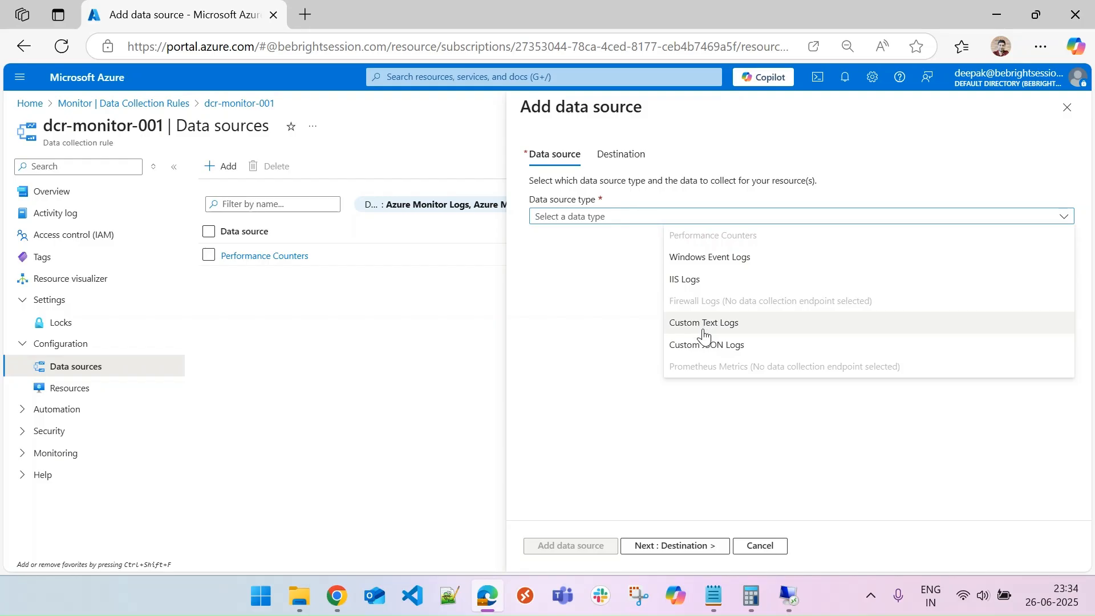
{"action": "left_click", "coordinate": [610, 162]}
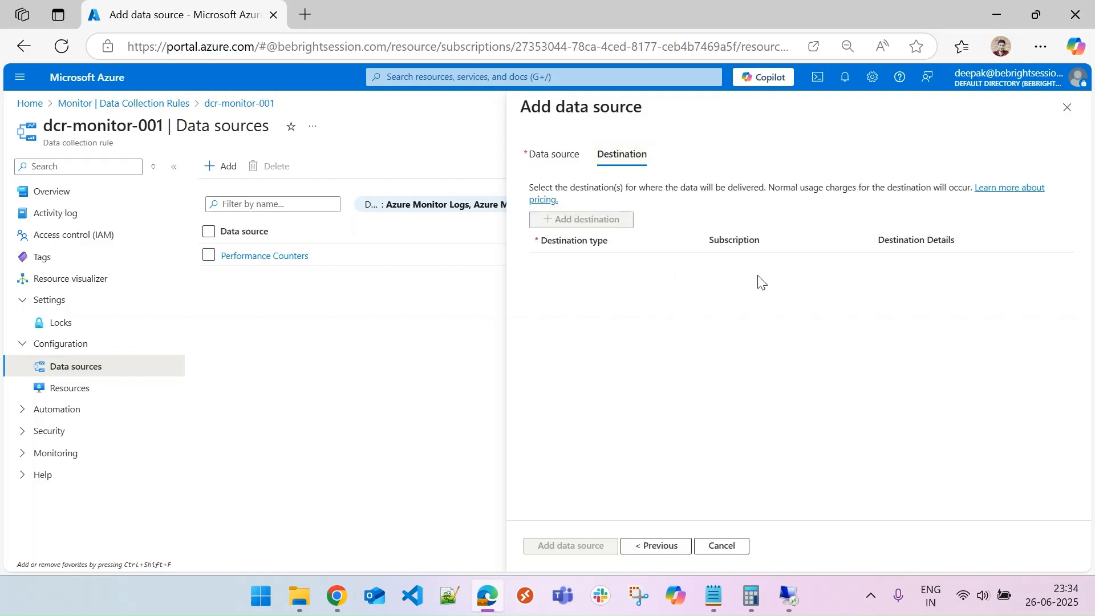